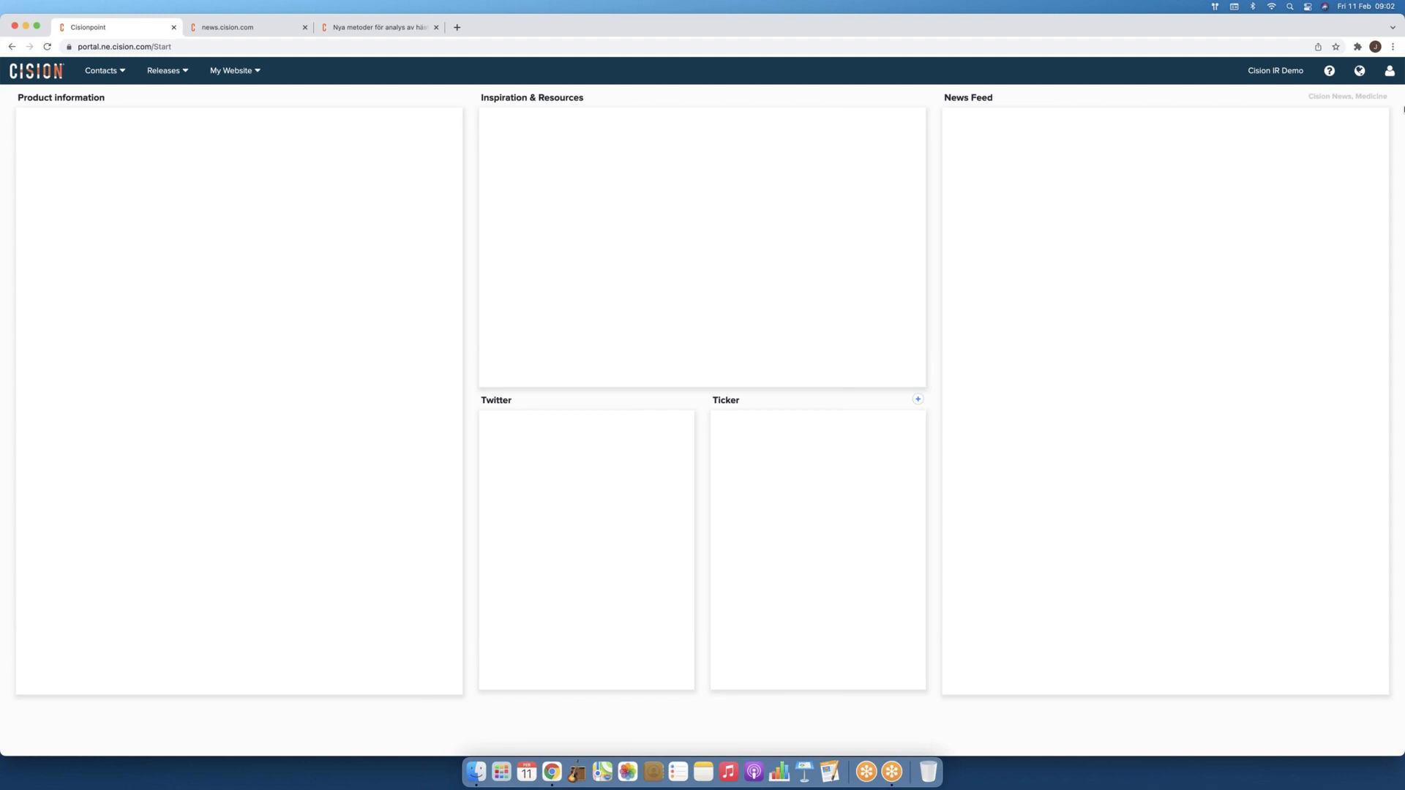
Step: Open the Add or Edit Users form via New User in the top-right user account menu
click(121, 73)
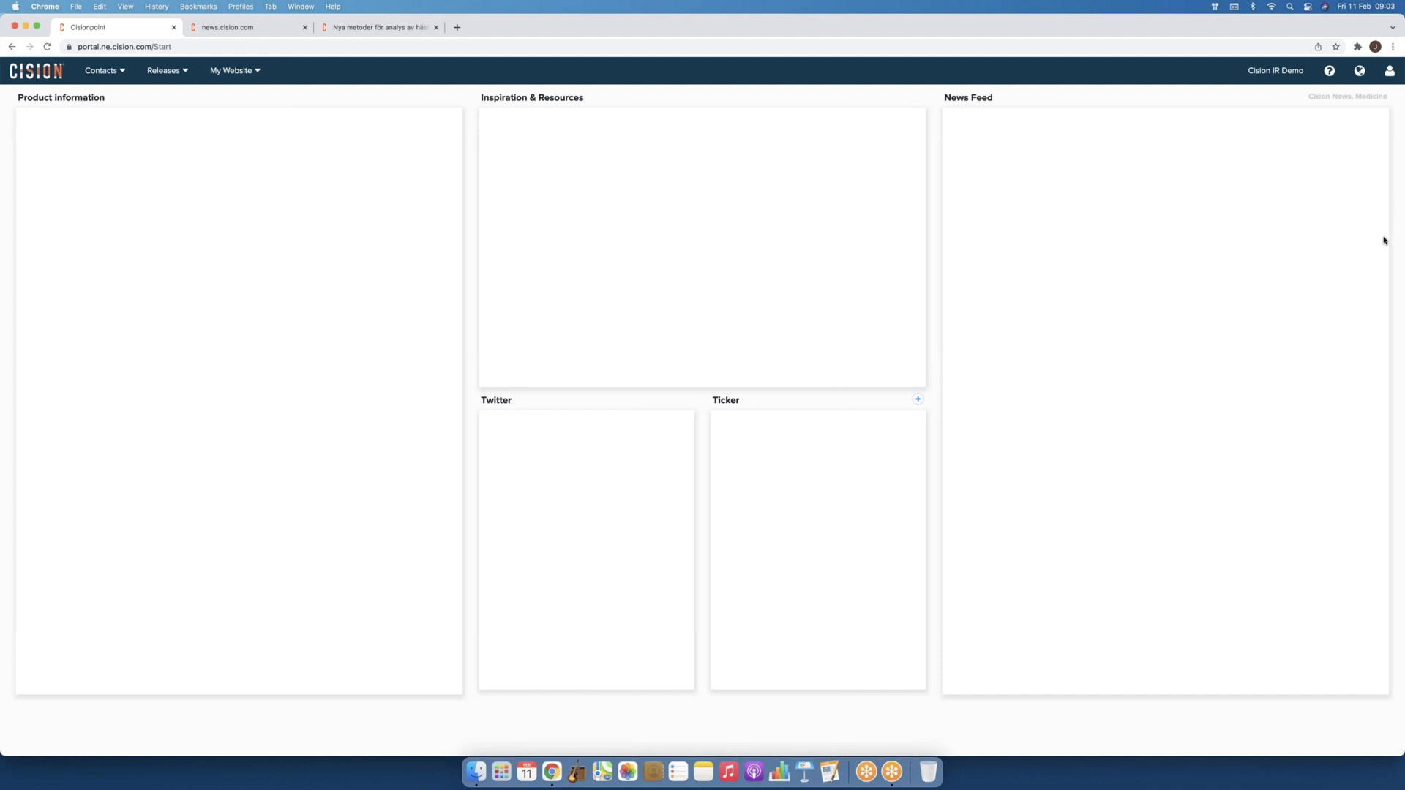
click(1390, 71)
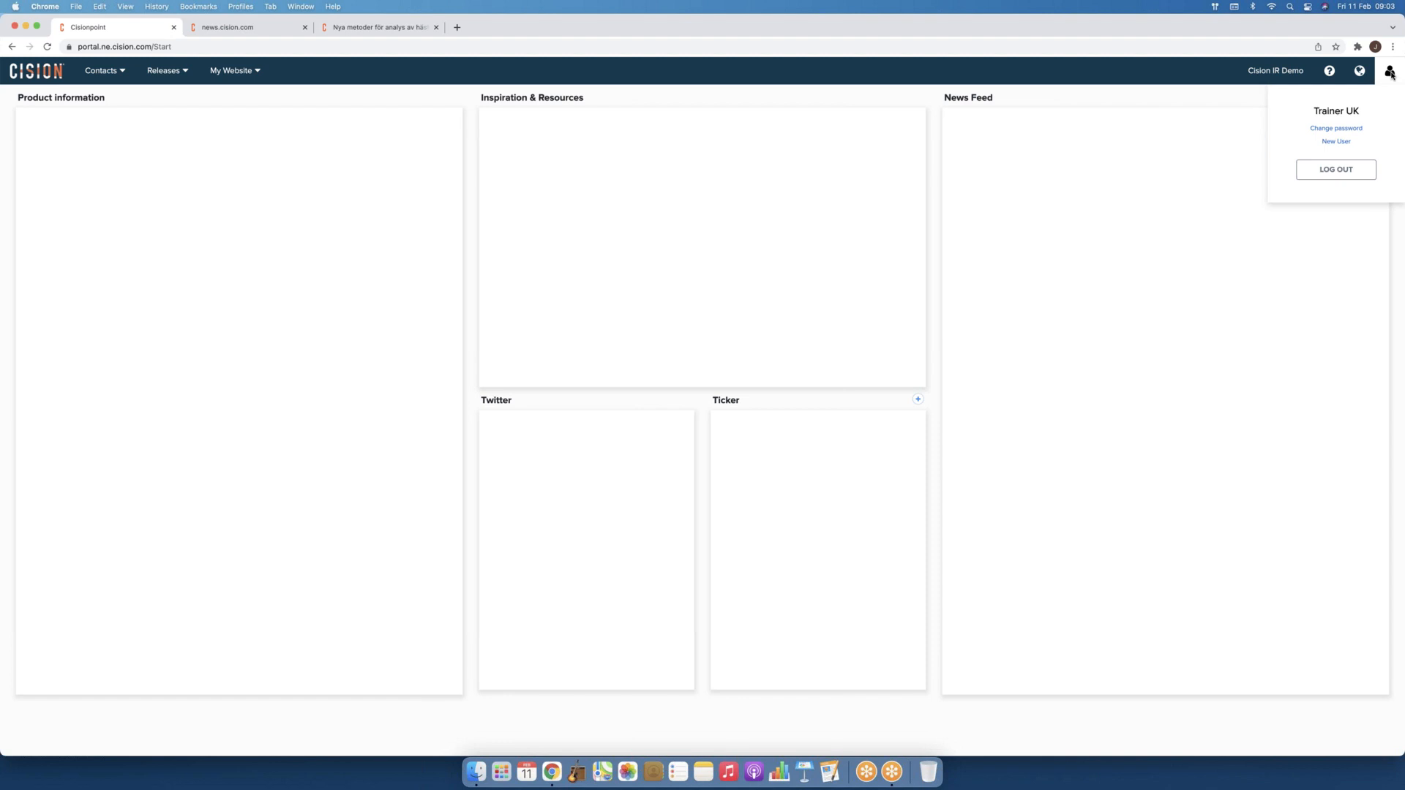
click(1336, 143)
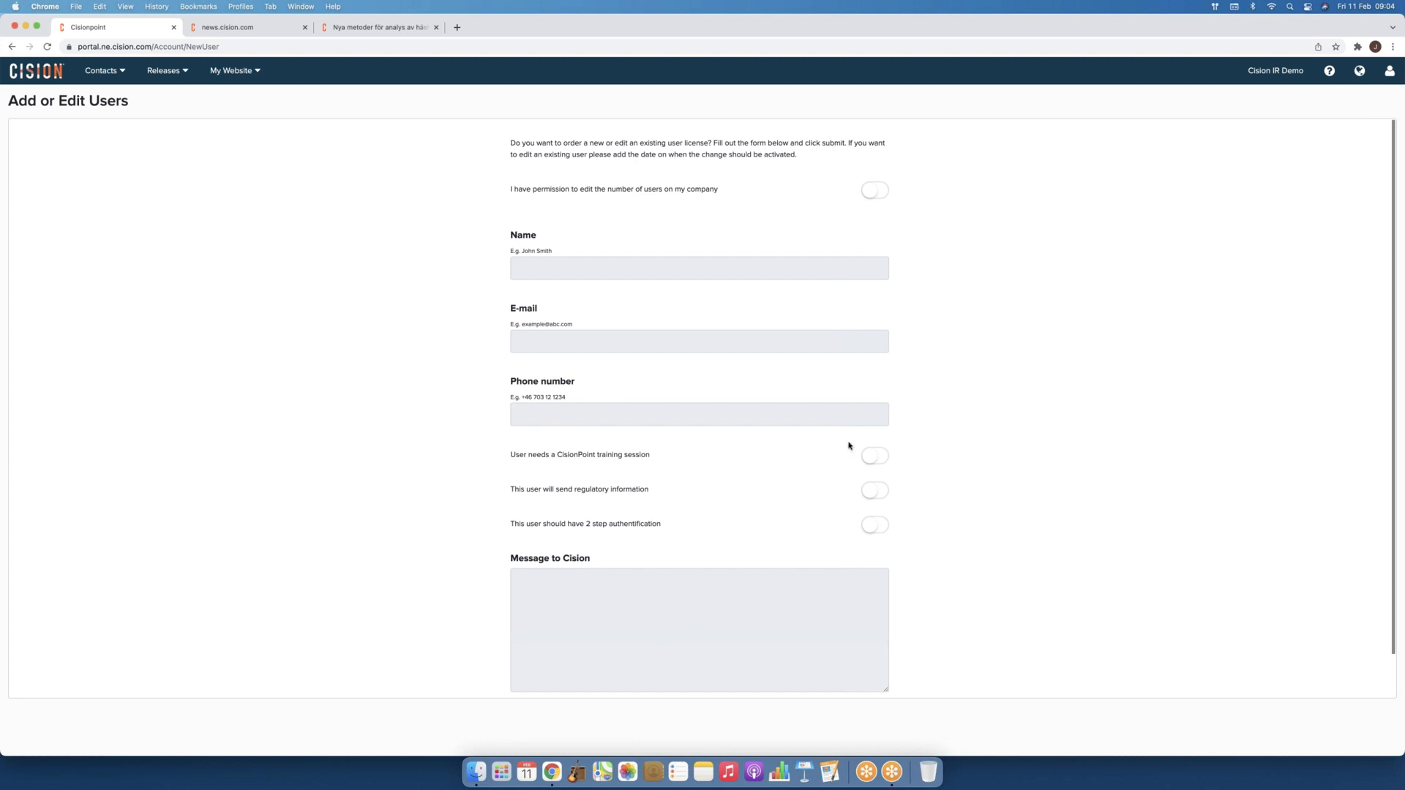
Step: Show the language chooser offering English, Swedish, Norwegian and Finnish
click(1355, 72)
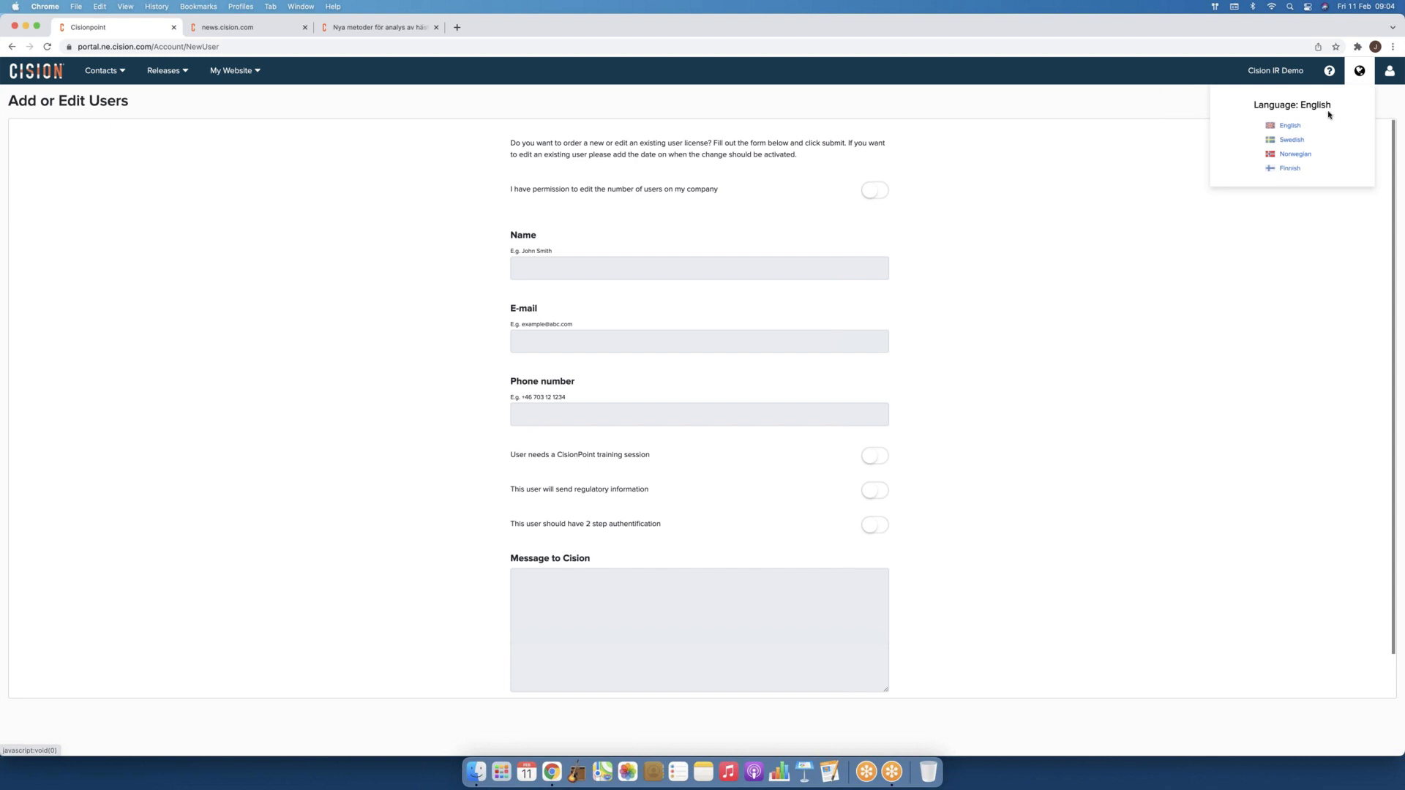
Step: View the help options, then return to the Start dashboard via the Cision logo
click(1331, 80)
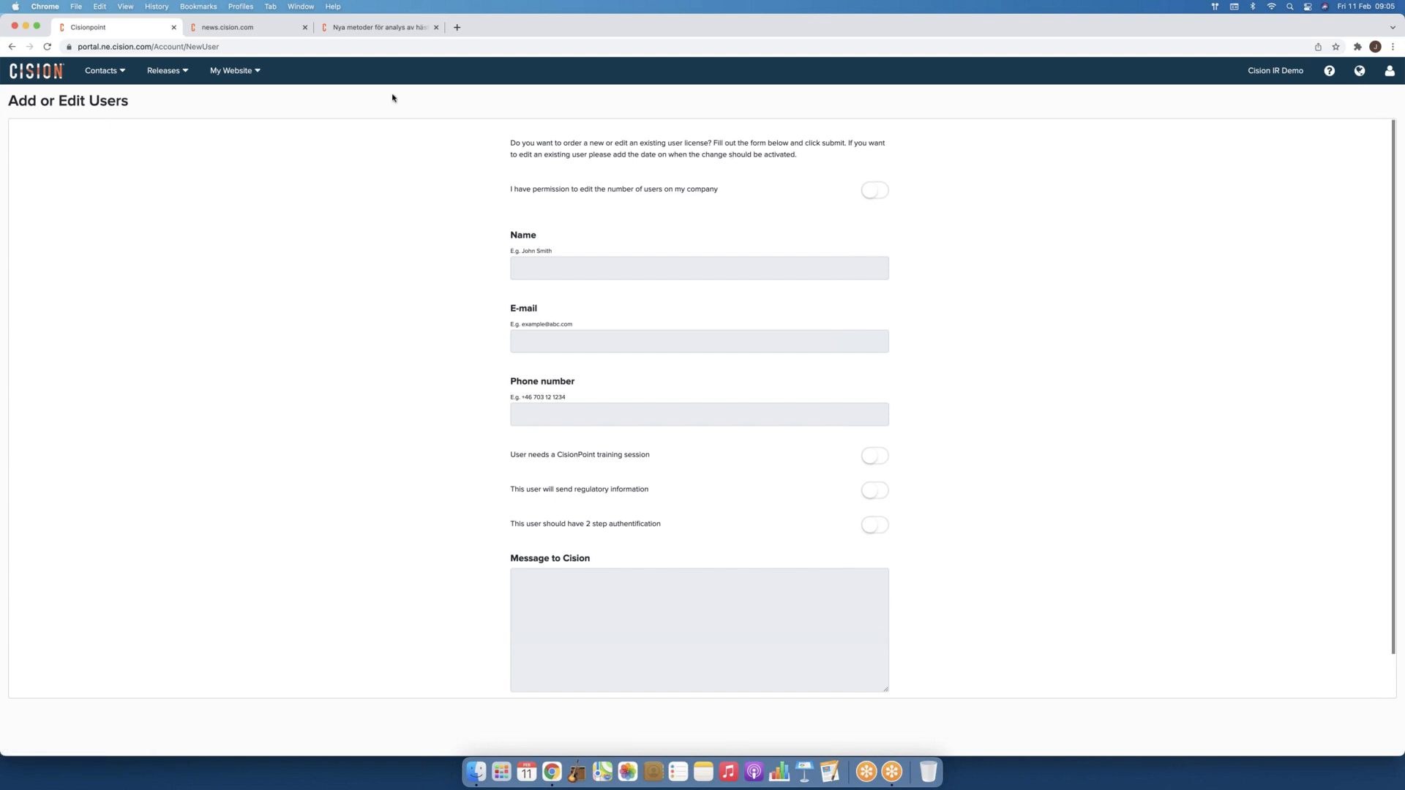
click(28, 72)
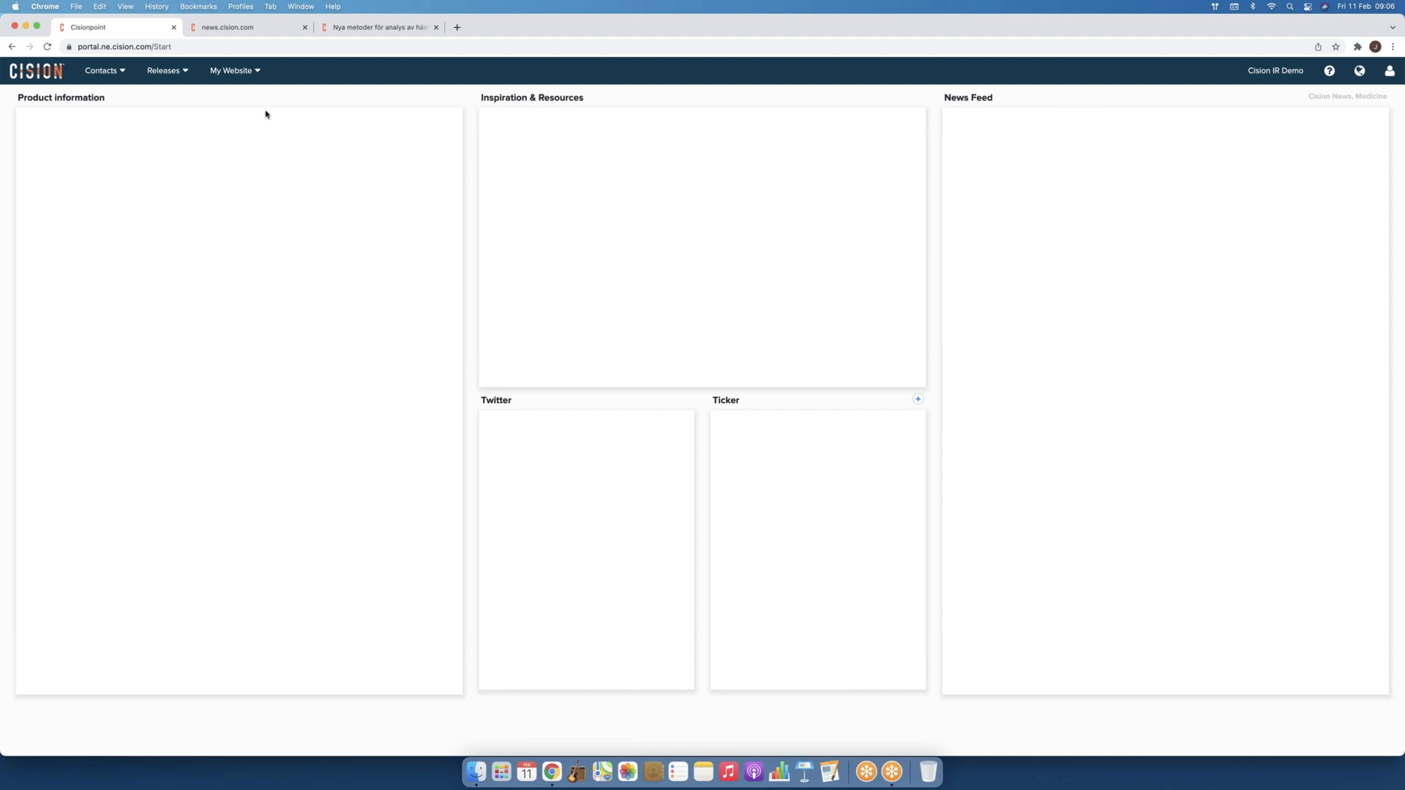
Step: Open the Contacts menu with Search, Lists, Own Contacts, Create New and Settings
click(122, 81)
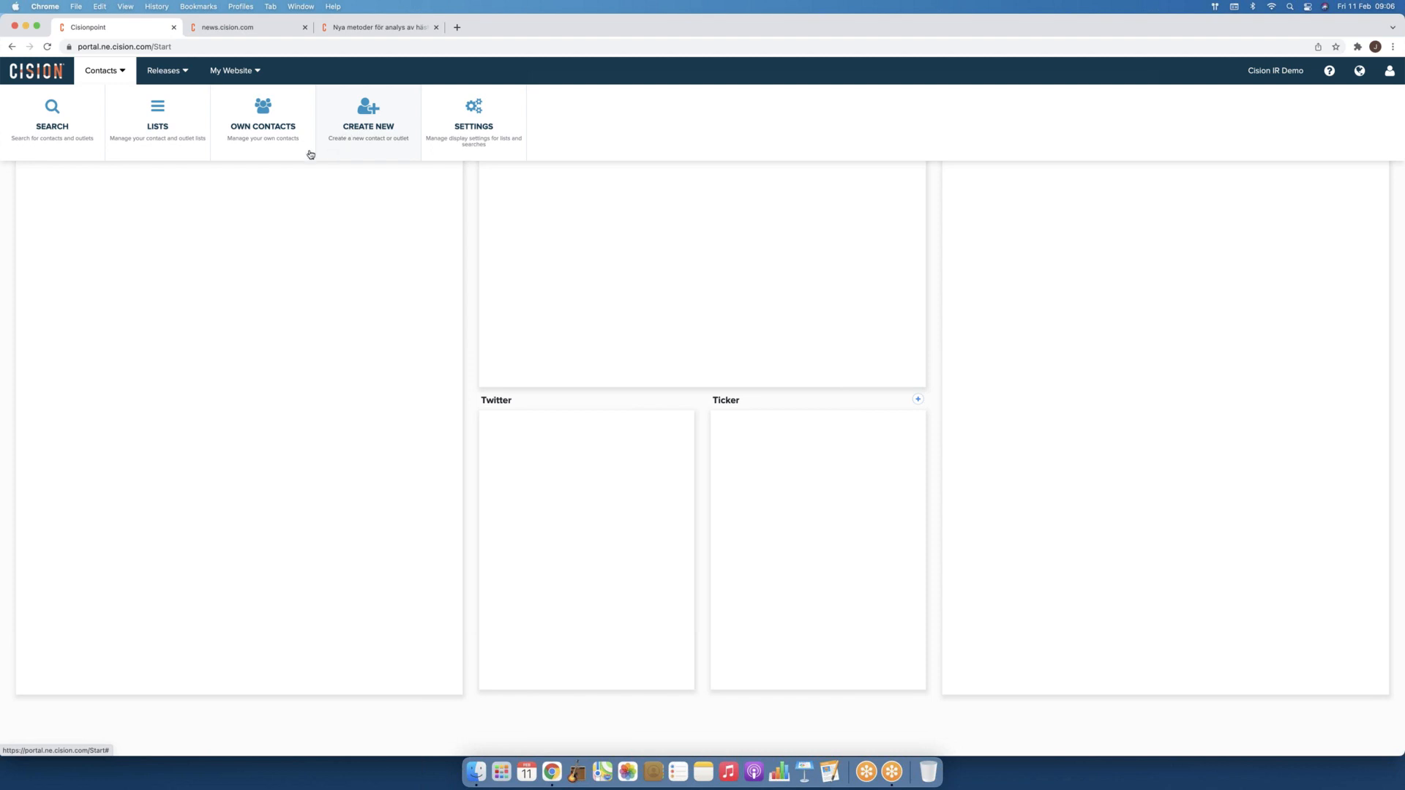
Step: Go to Manage lists from the Contacts menu's Lists entry
click(164, 128)
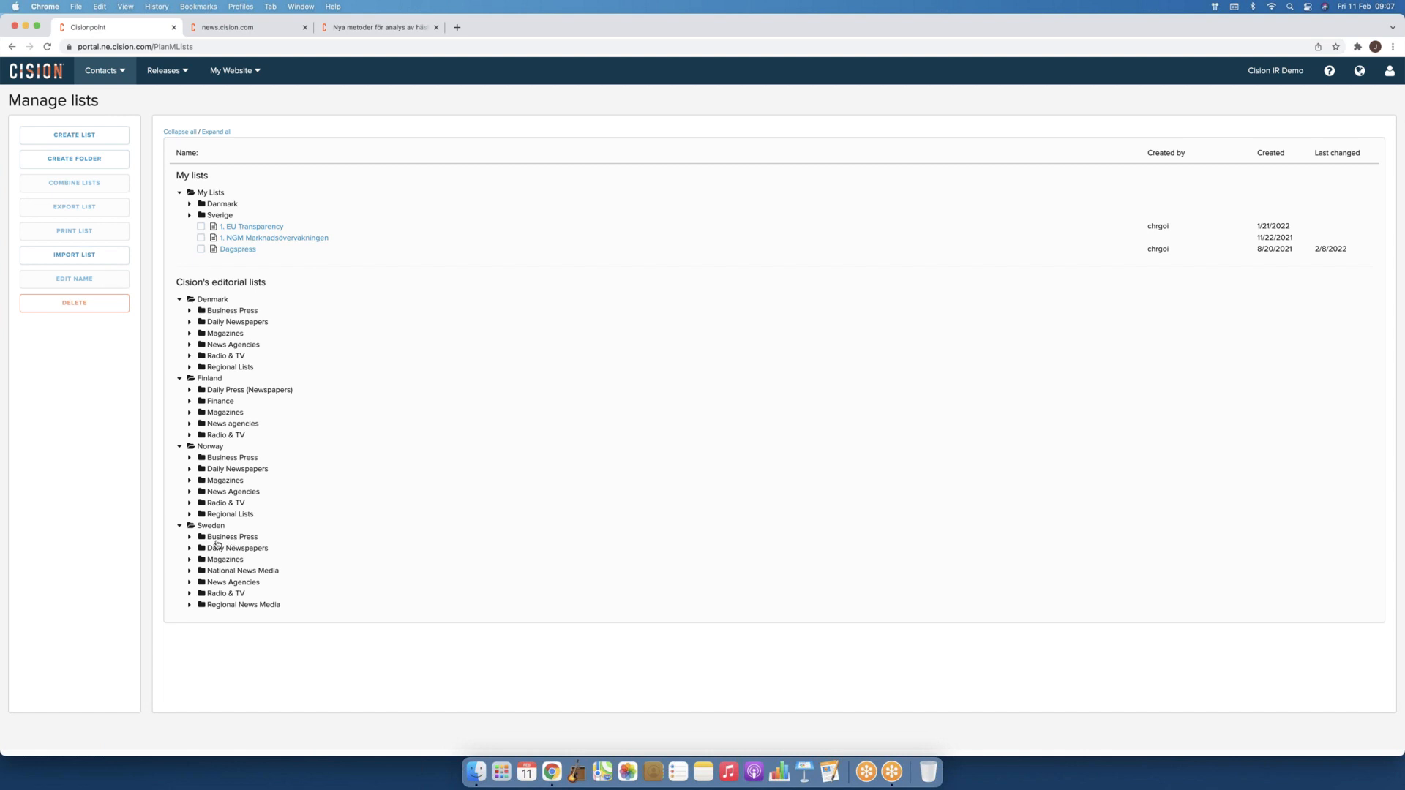
Step: Expand Sweden's Business Press and Daily Newspapers and open the Business & Finance Sections list
click(190, 539)
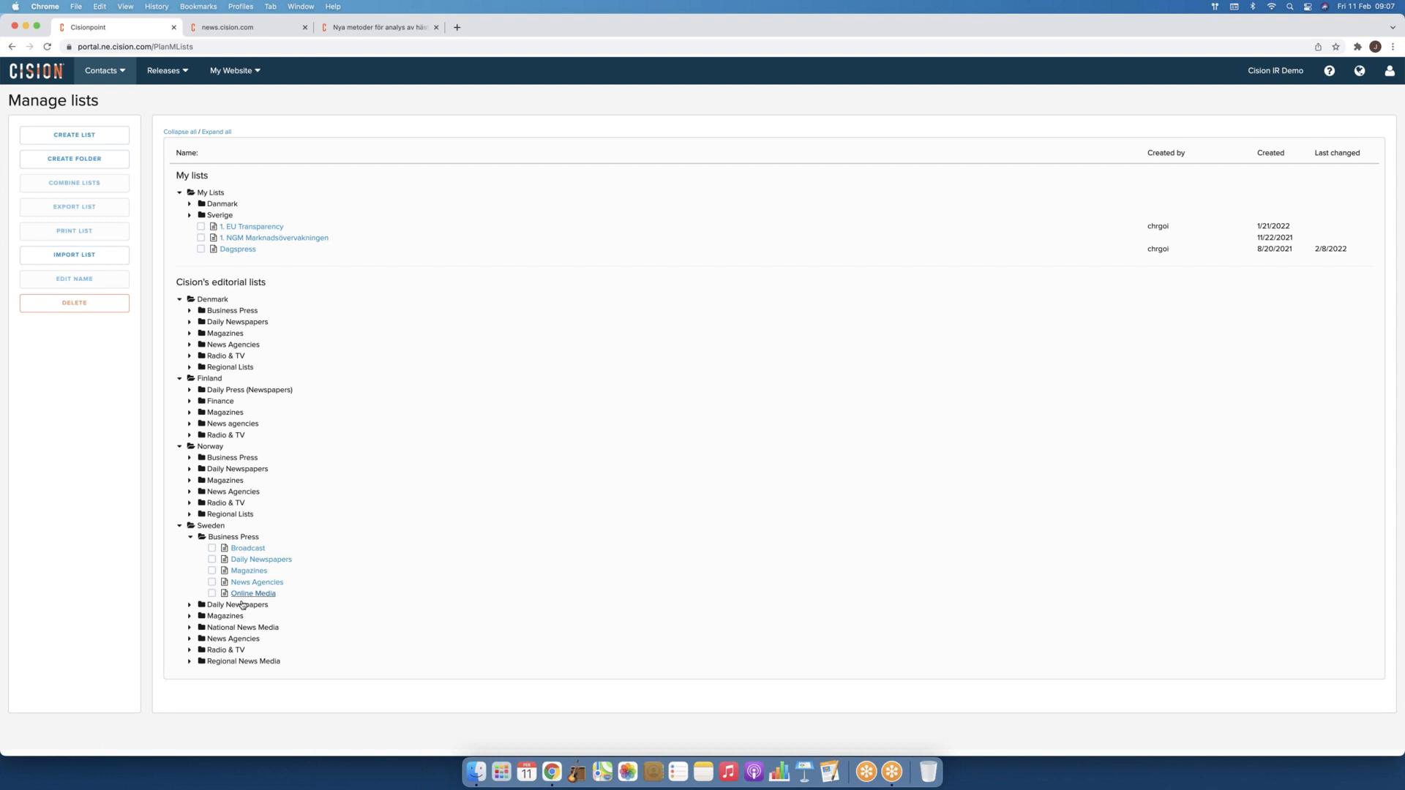
click(200, 606)
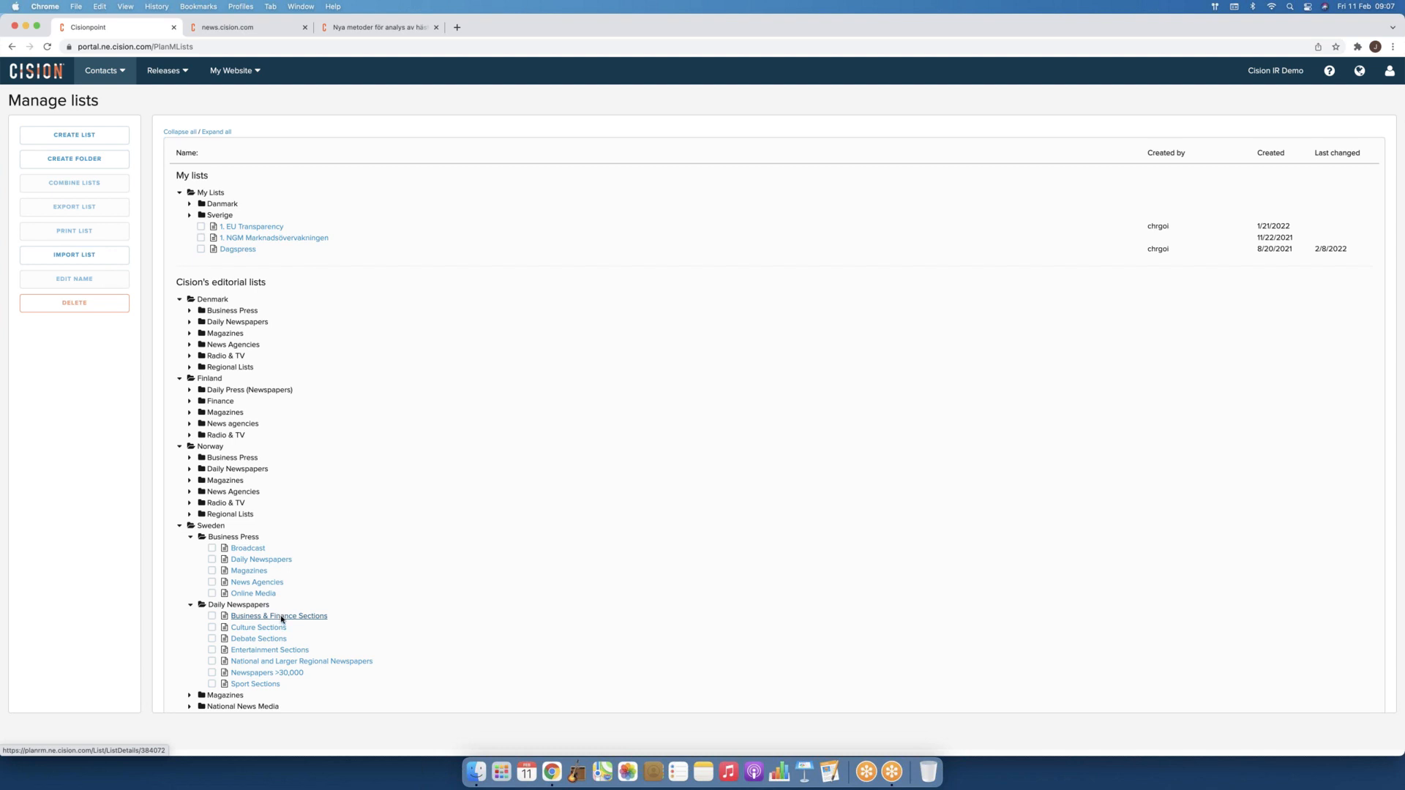
click(281, 617)
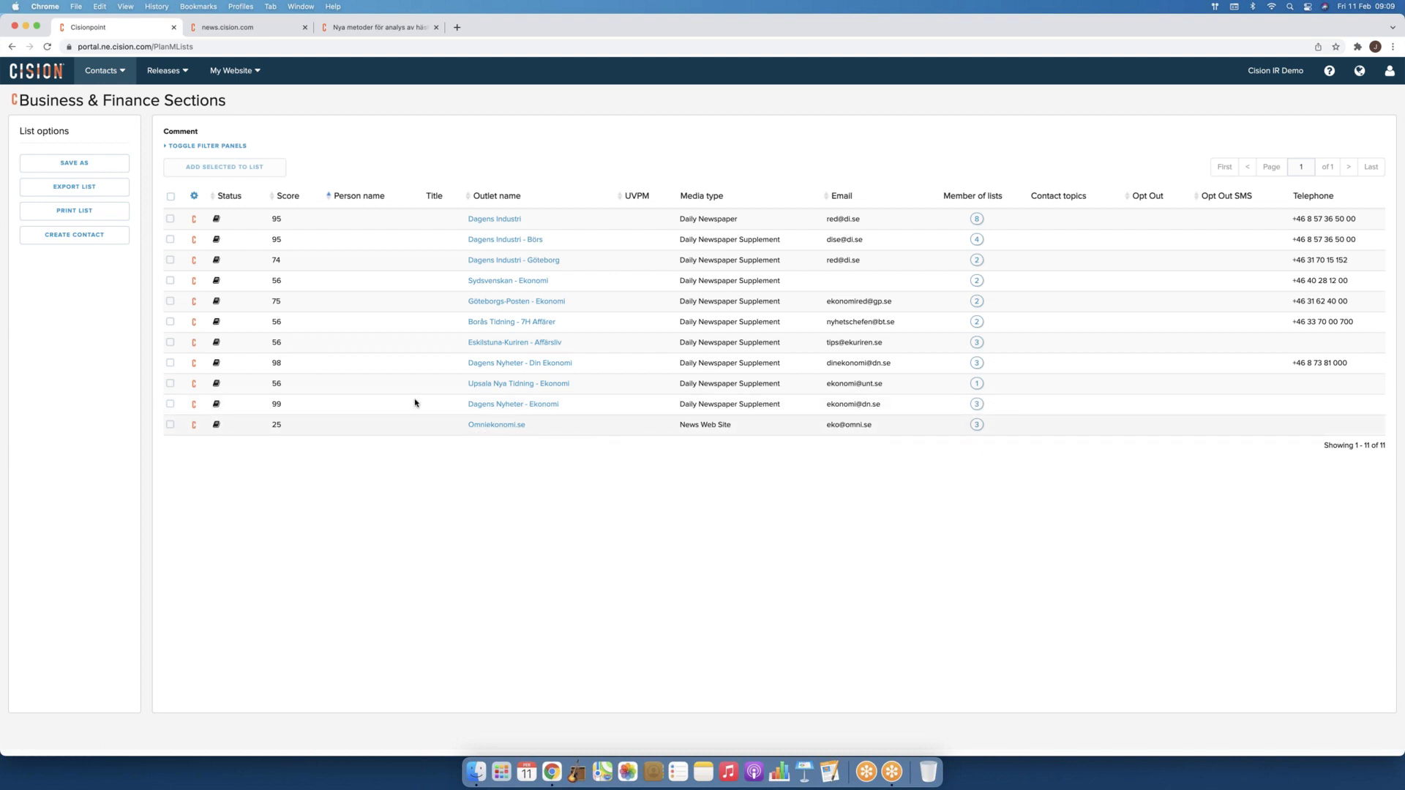
Step: Open Dagens Industri's organization details from the Business & Finance Sections list
click(480, 220)
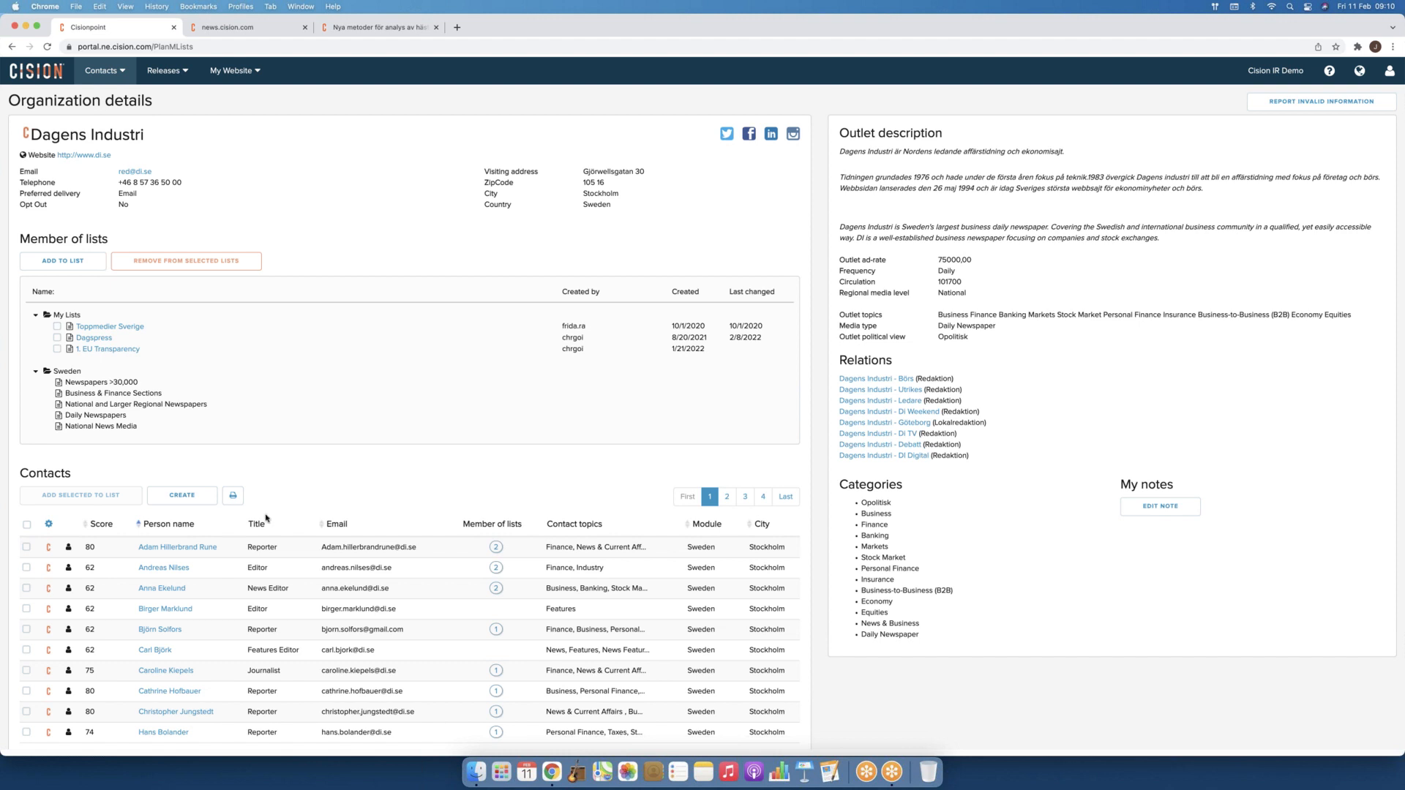
Step: Open the contact details of the first reporter in Dagens Industri's Contacts table
click(196, 552)
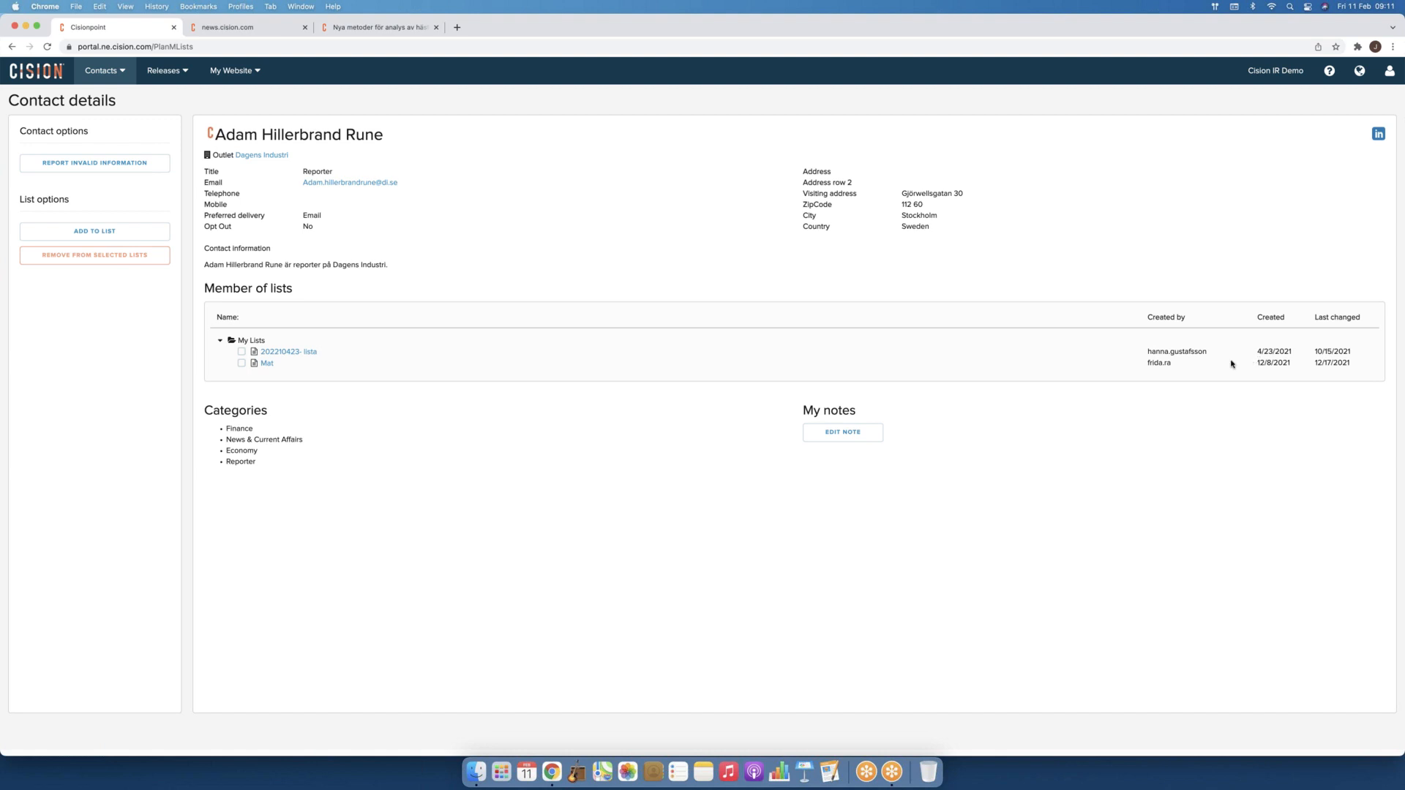
Step: Go back to Dagens Industri, cancel the Add to list dialog, and tick the first contact
click(12, 47)
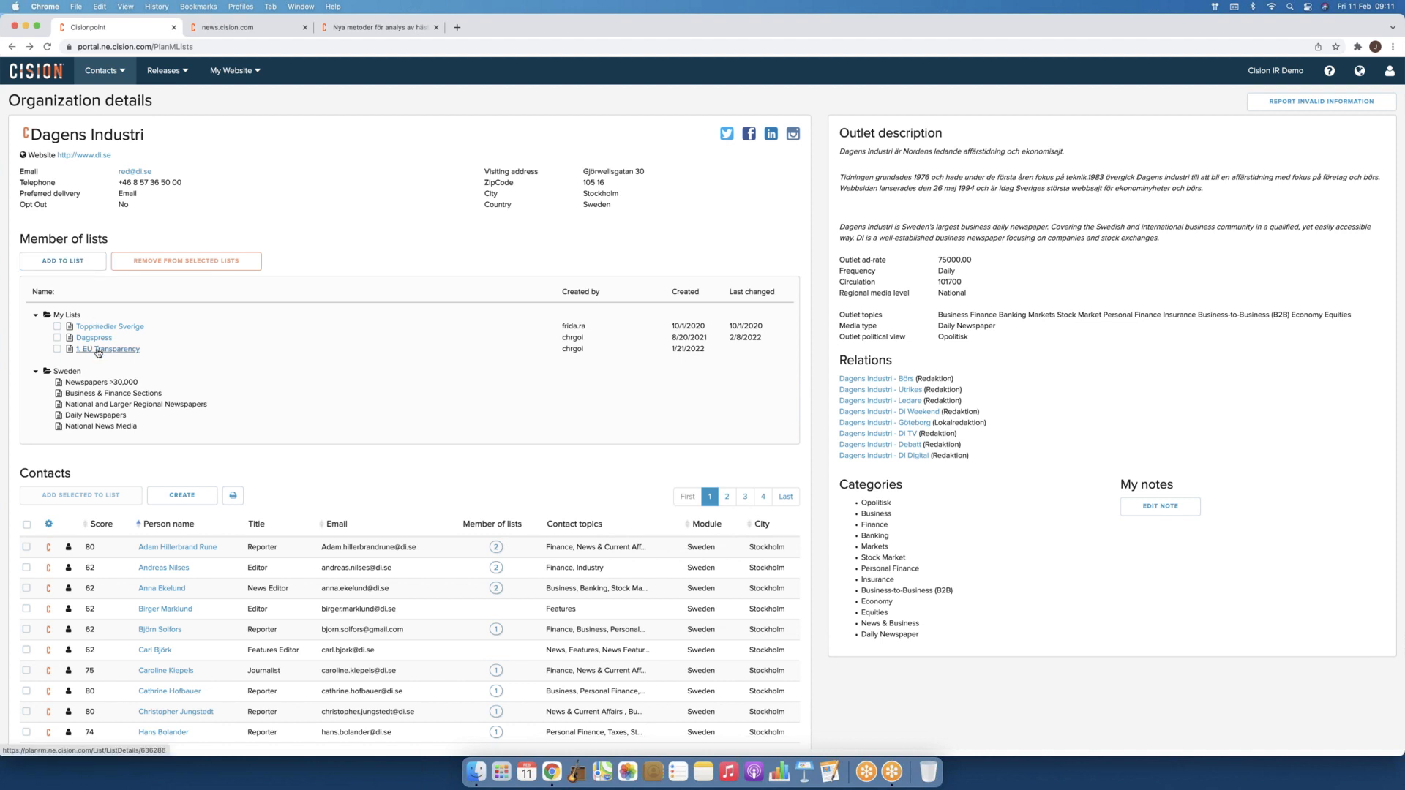
click(69, 268)
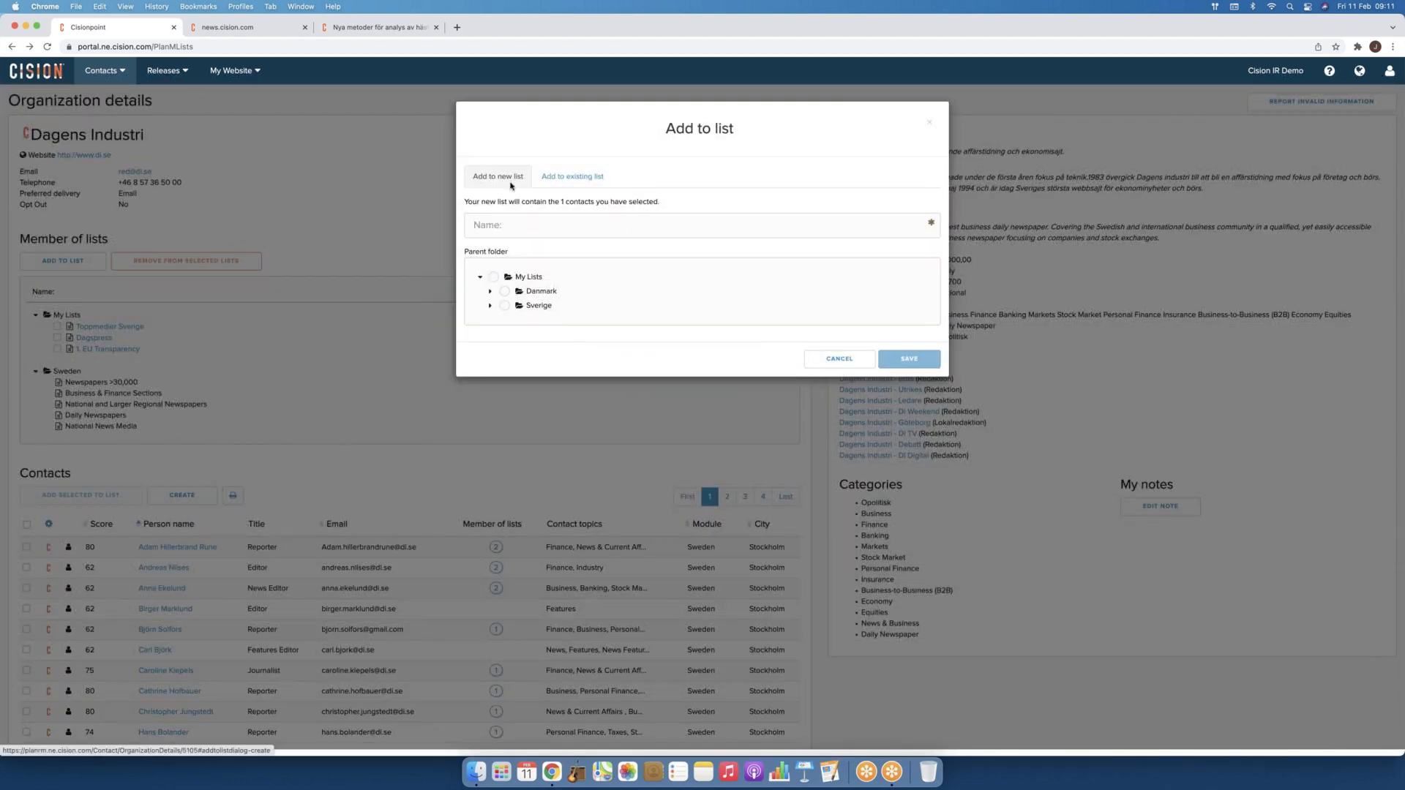
click(568, 177)
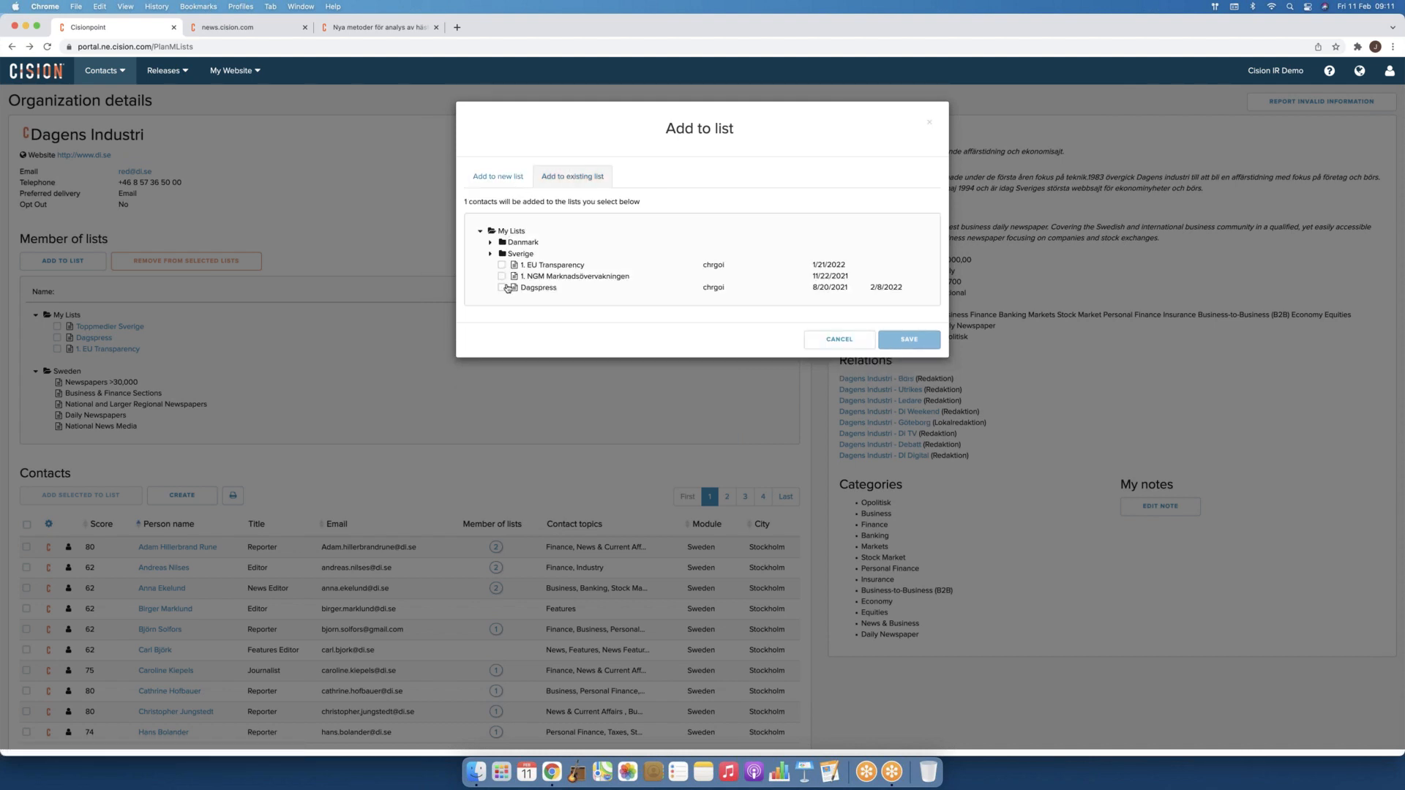
click(839, 339)
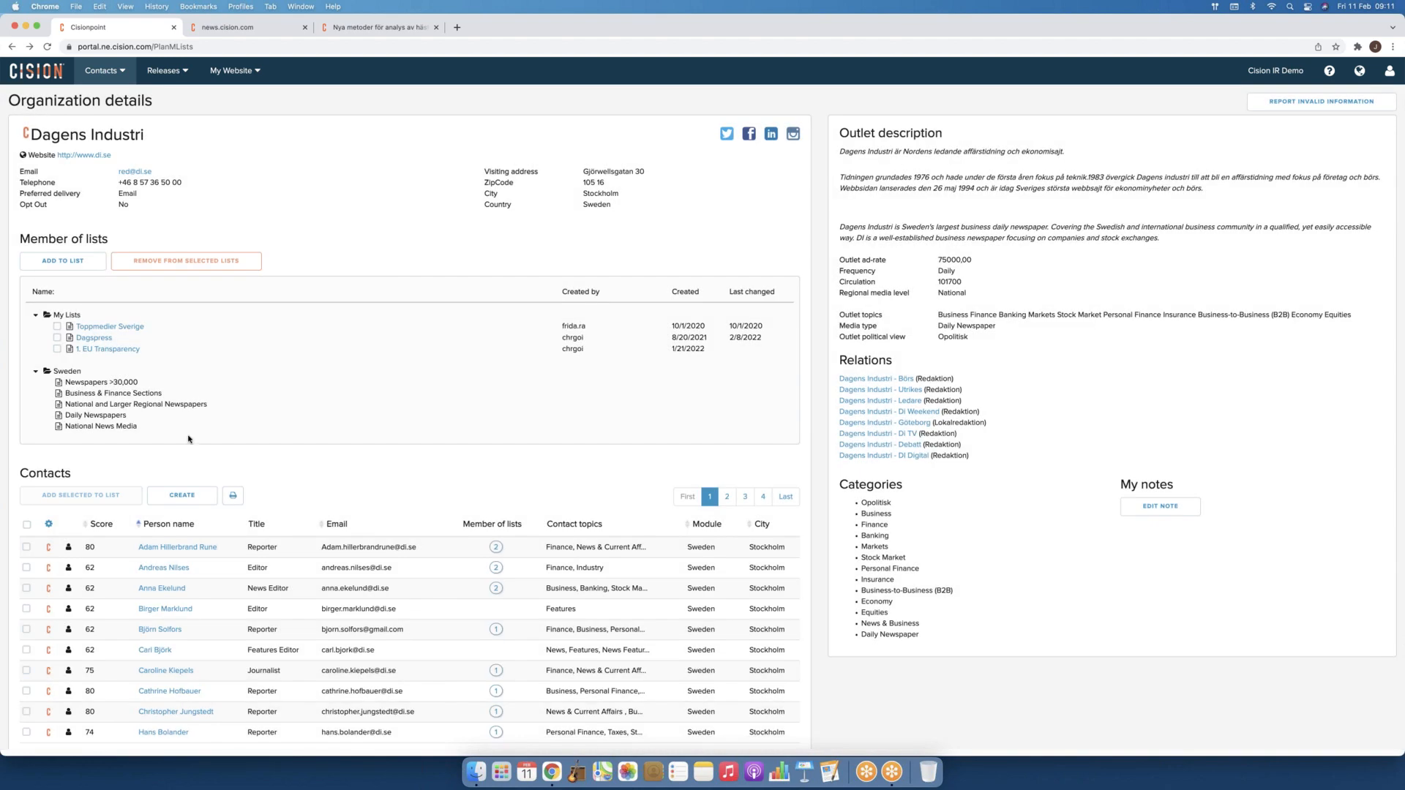
click(26, 548)
Step: Tick the second to fourth Dagens Industri contacts, then go to the contact Search page
click(27, 568)
click(26, 589)
click(26, 609)
click(121, 73)
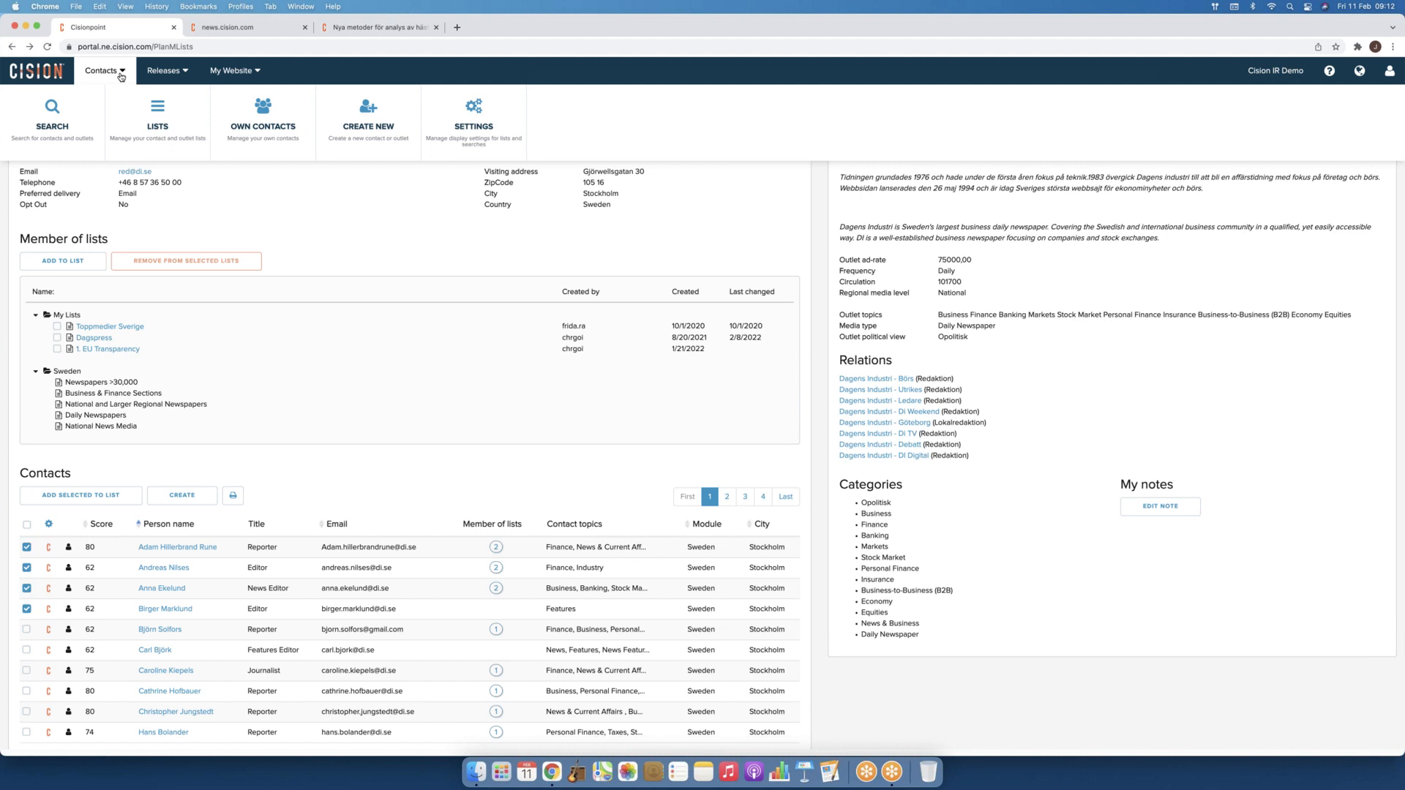
click(57, 126)
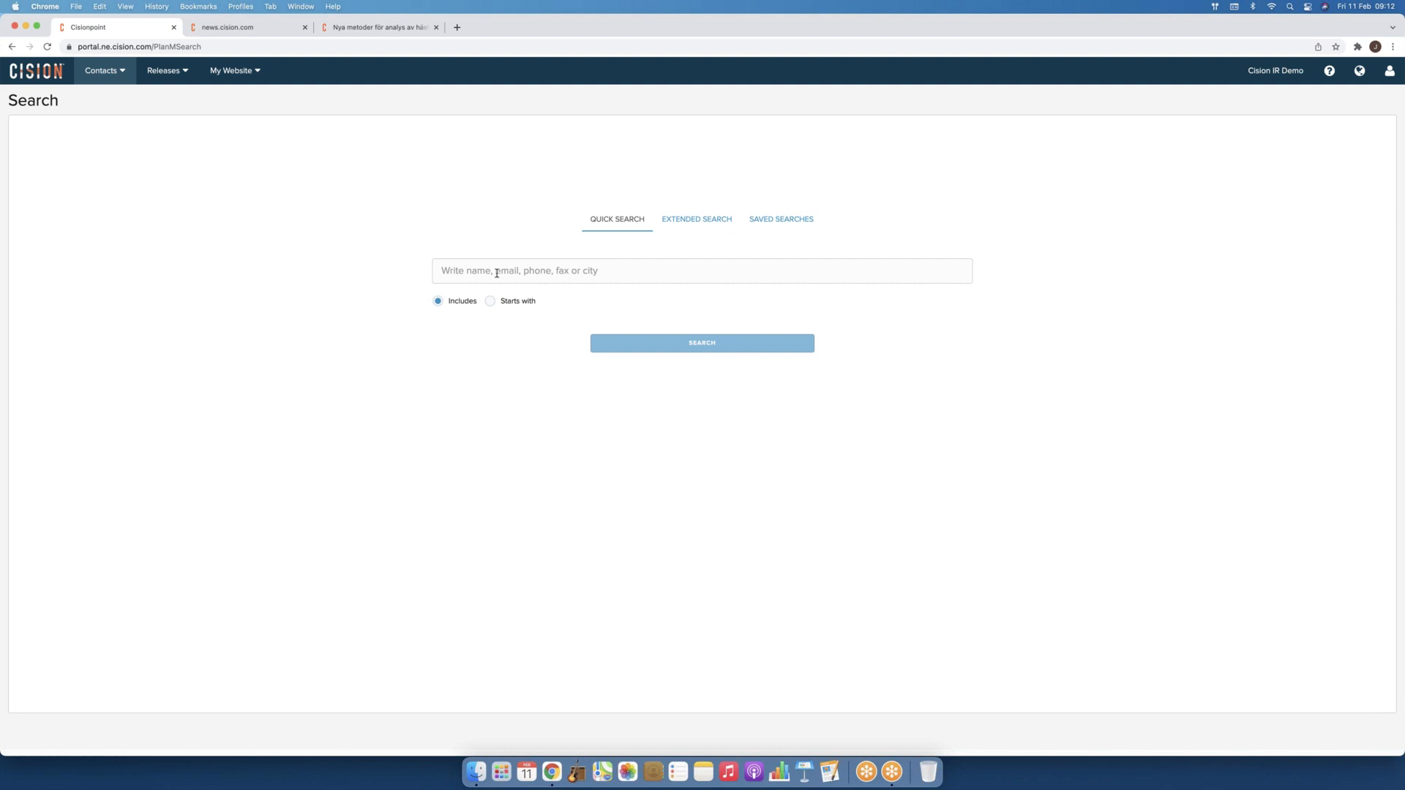
Step: Switch to Extended Search and set it to Outlets in the Sweden module
click(702, 222)
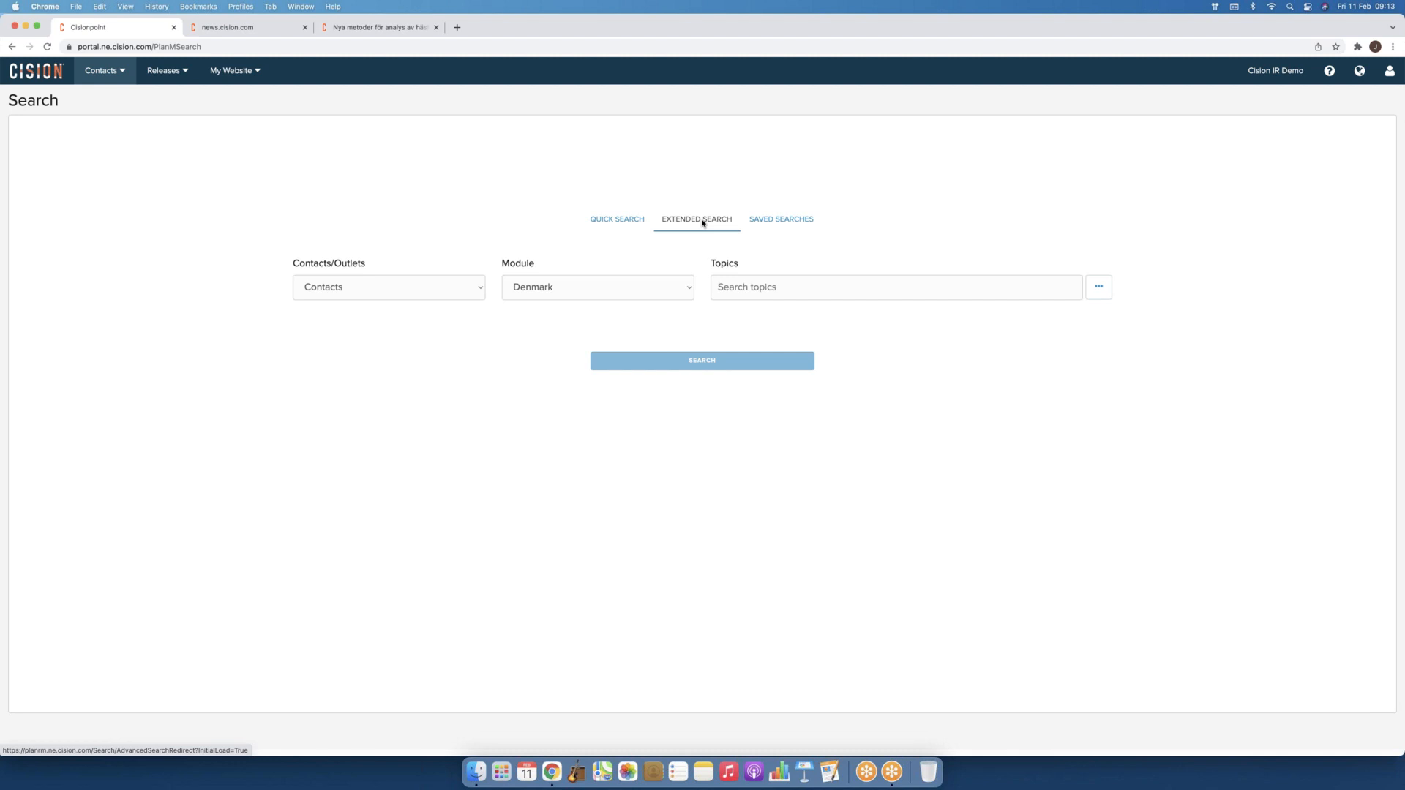
click(392, 289)
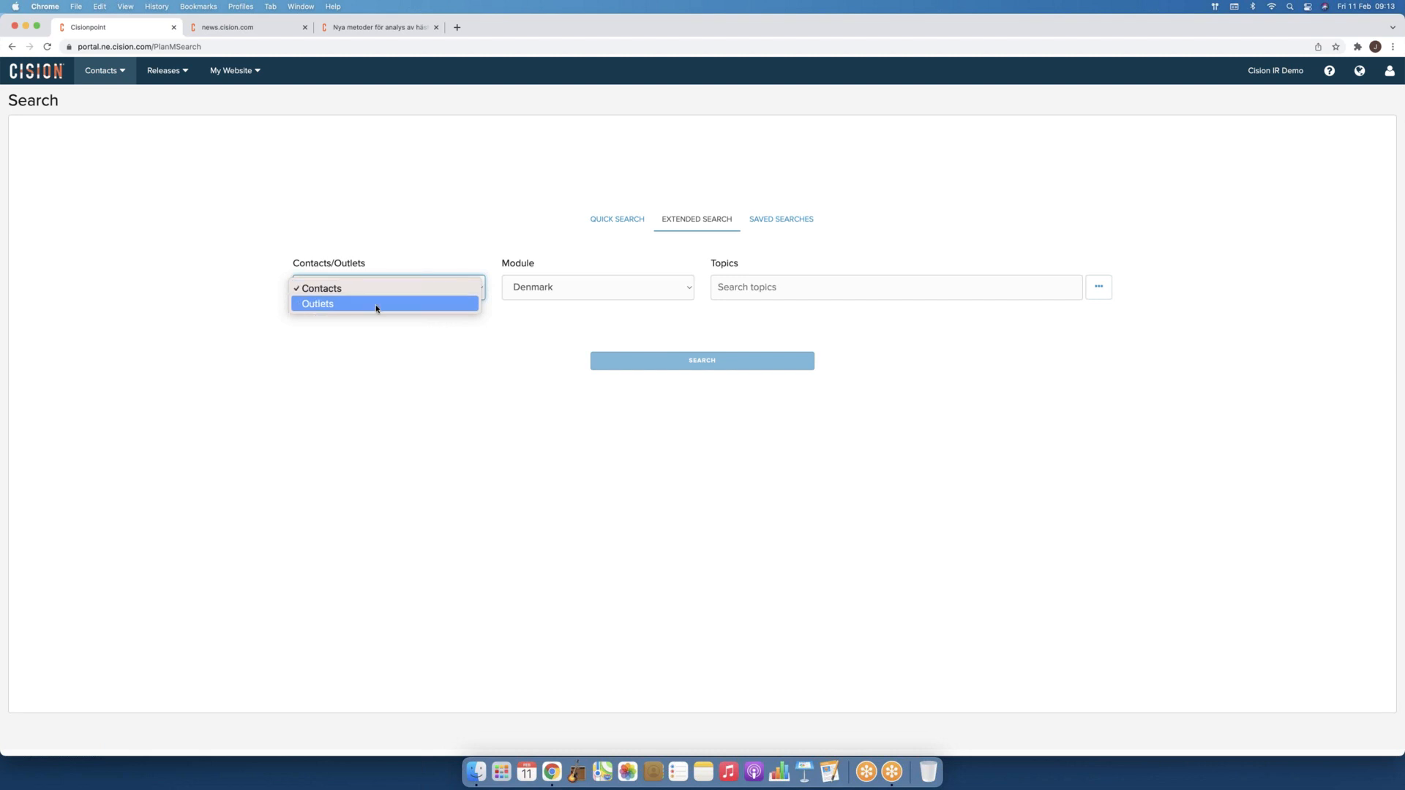
click(377, 305)
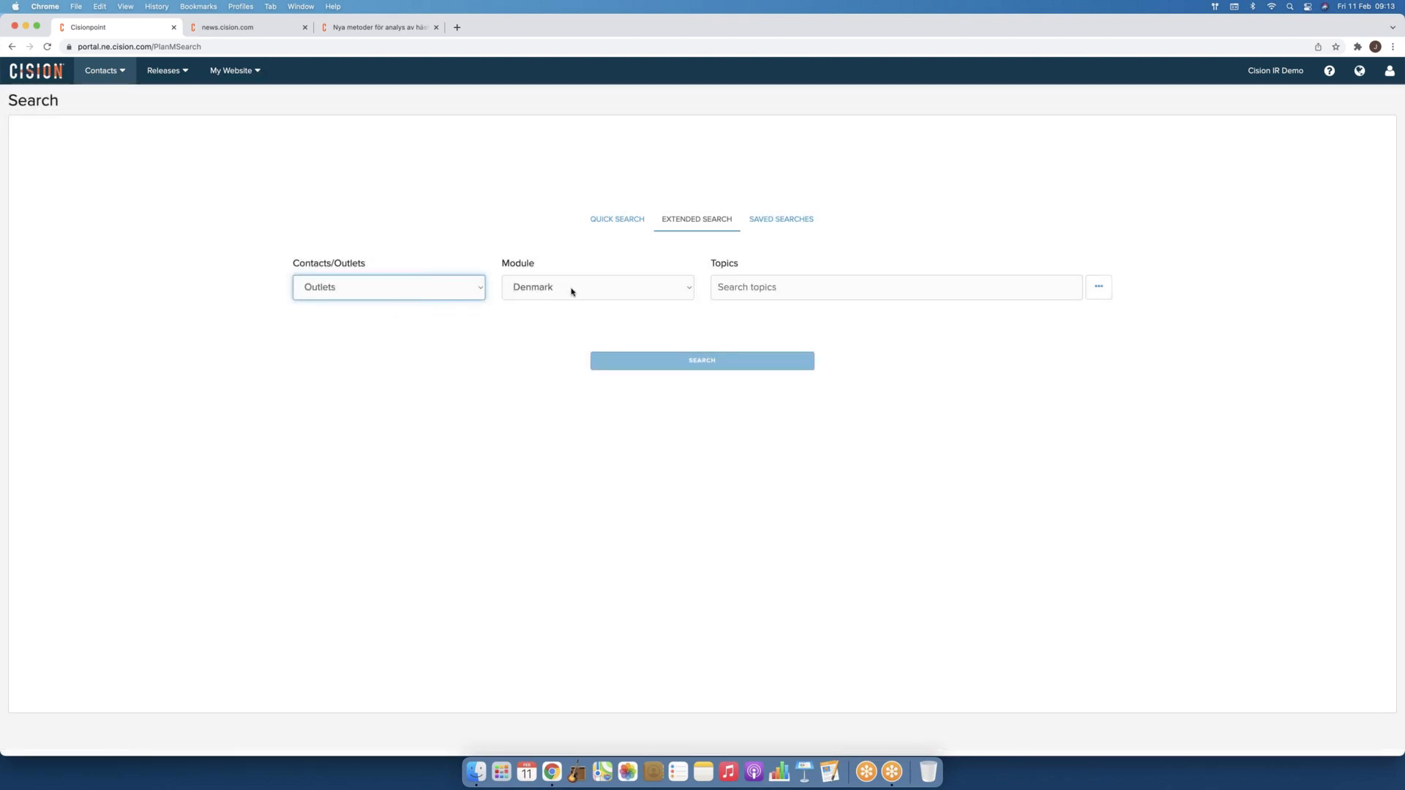
click(572, 291)
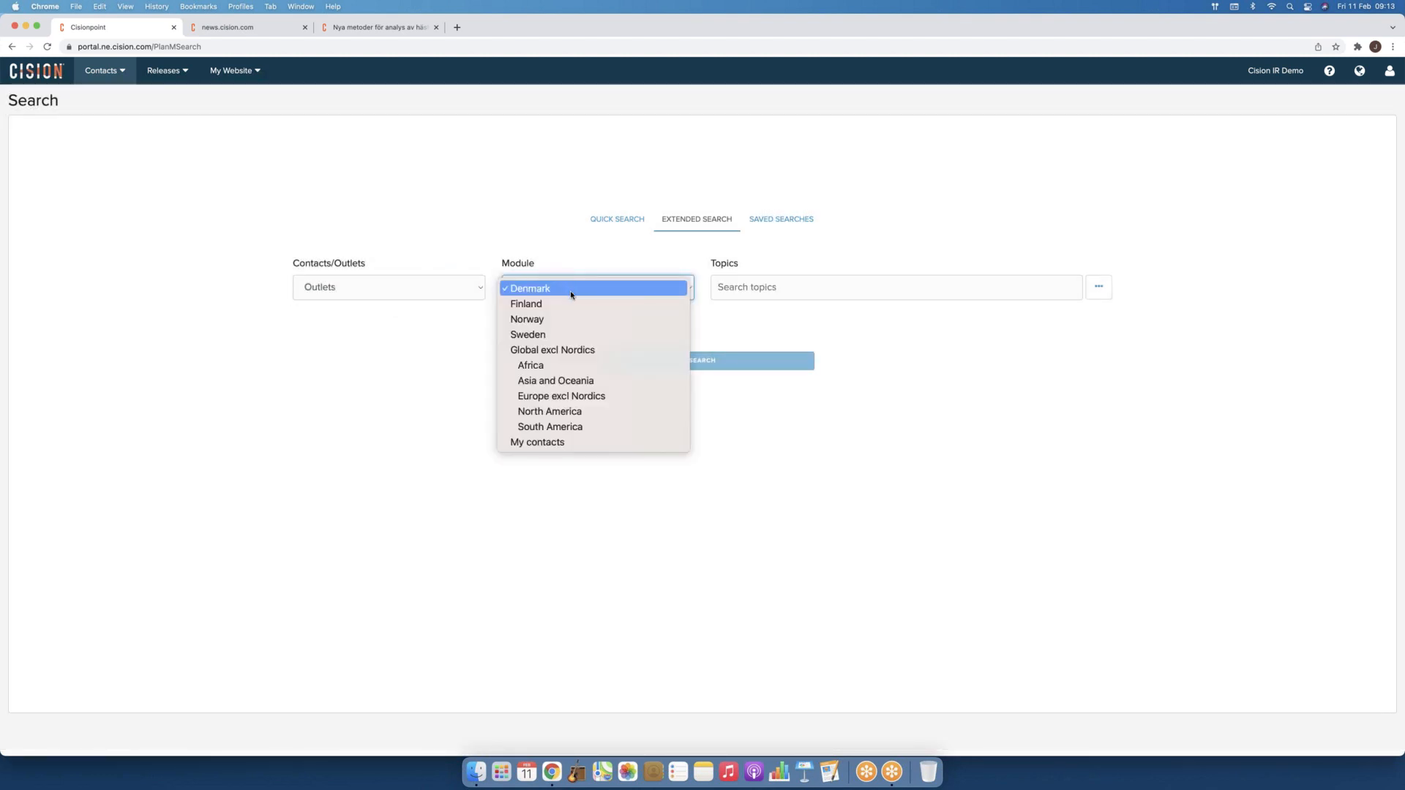
click(555, 333)
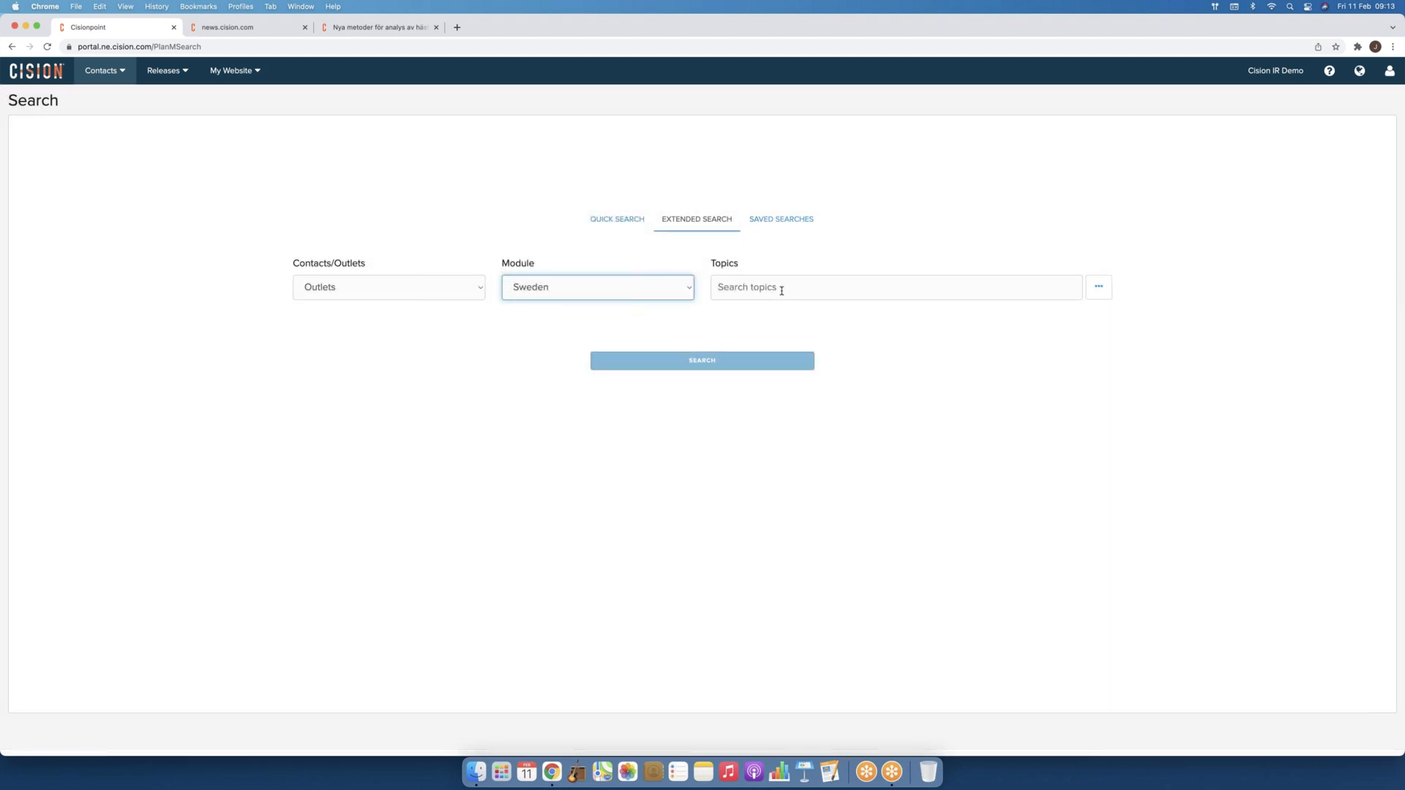
Step: Enter 'bank' in Topics, then clear it and dismiss the suggestions so no topic is set
click(782, 291)
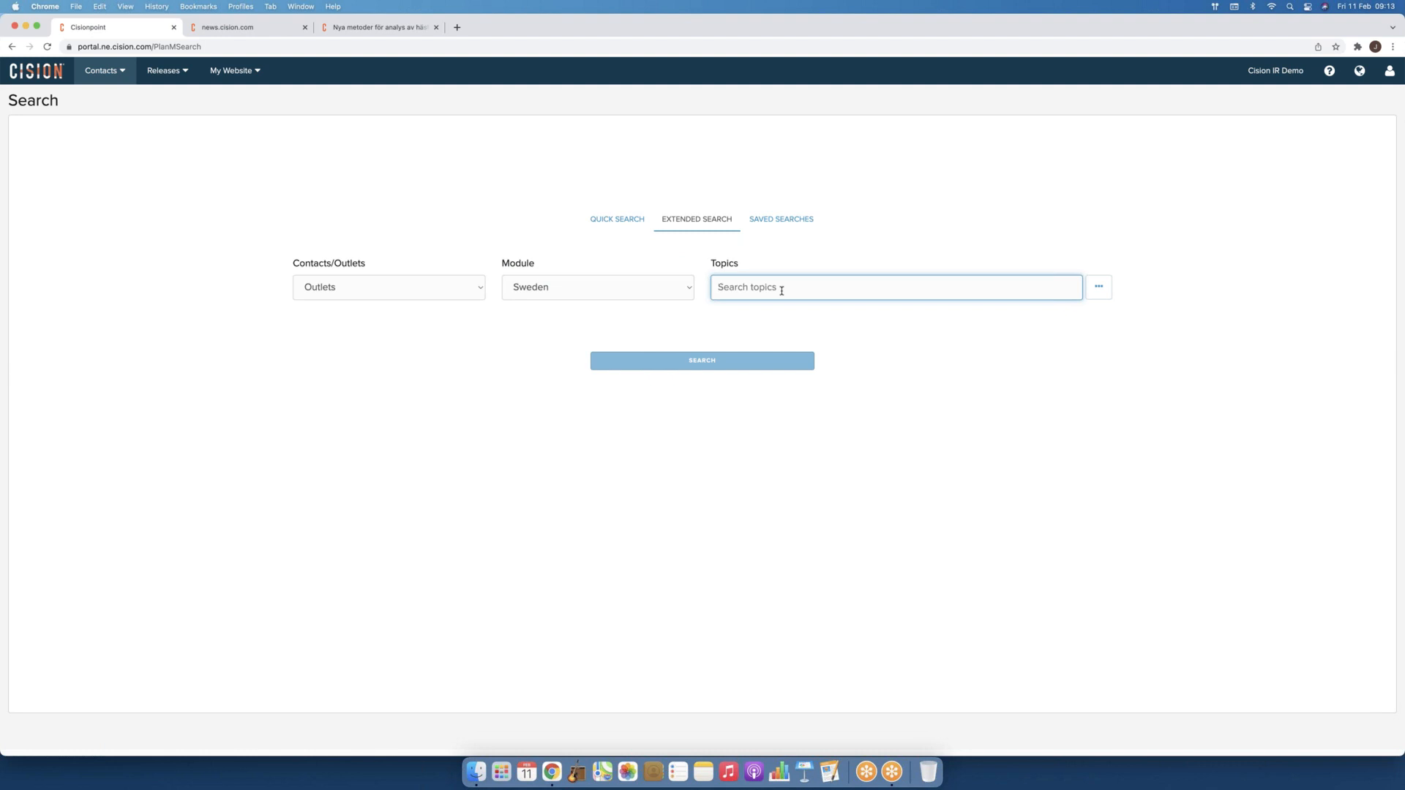
text(bank)
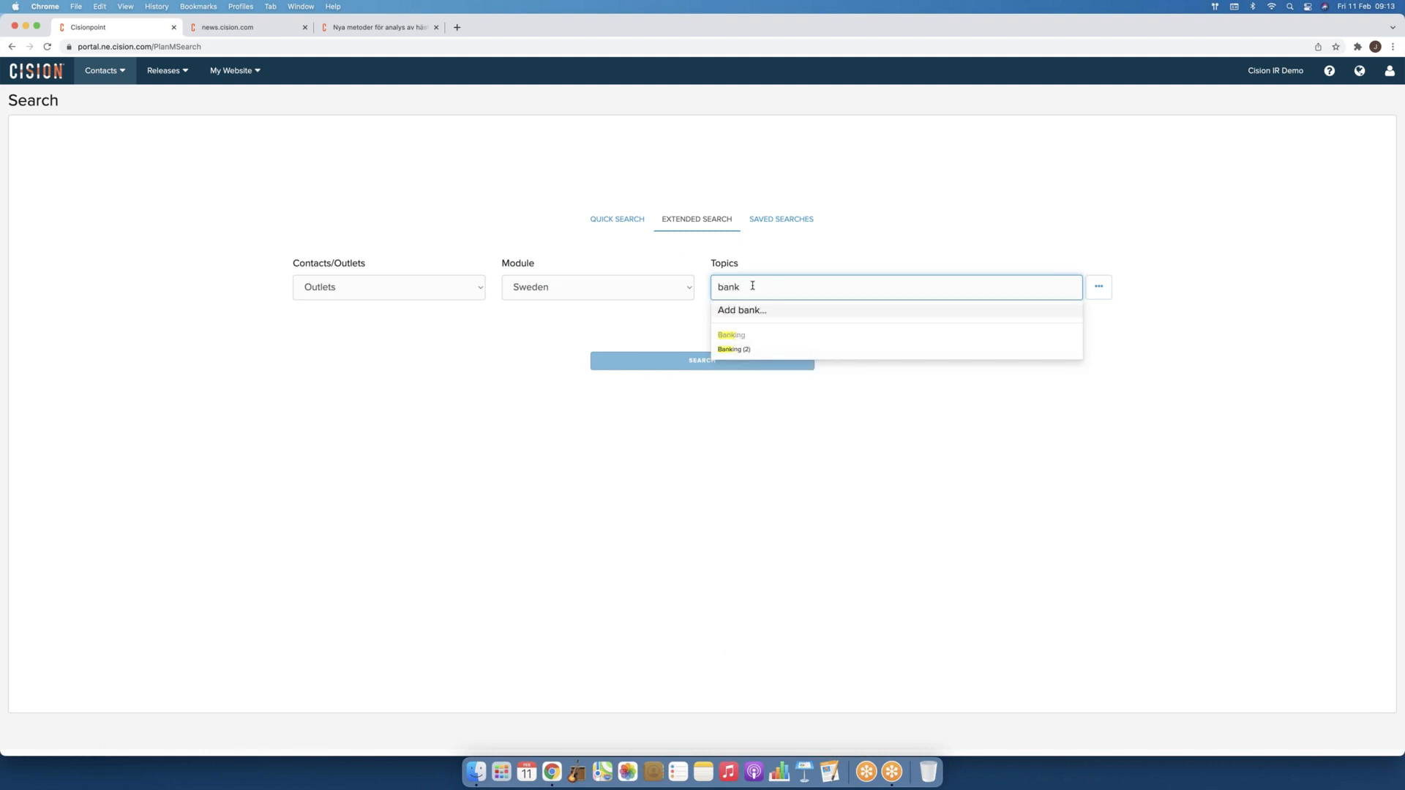
key(BackSpace)
key(BackSpace)
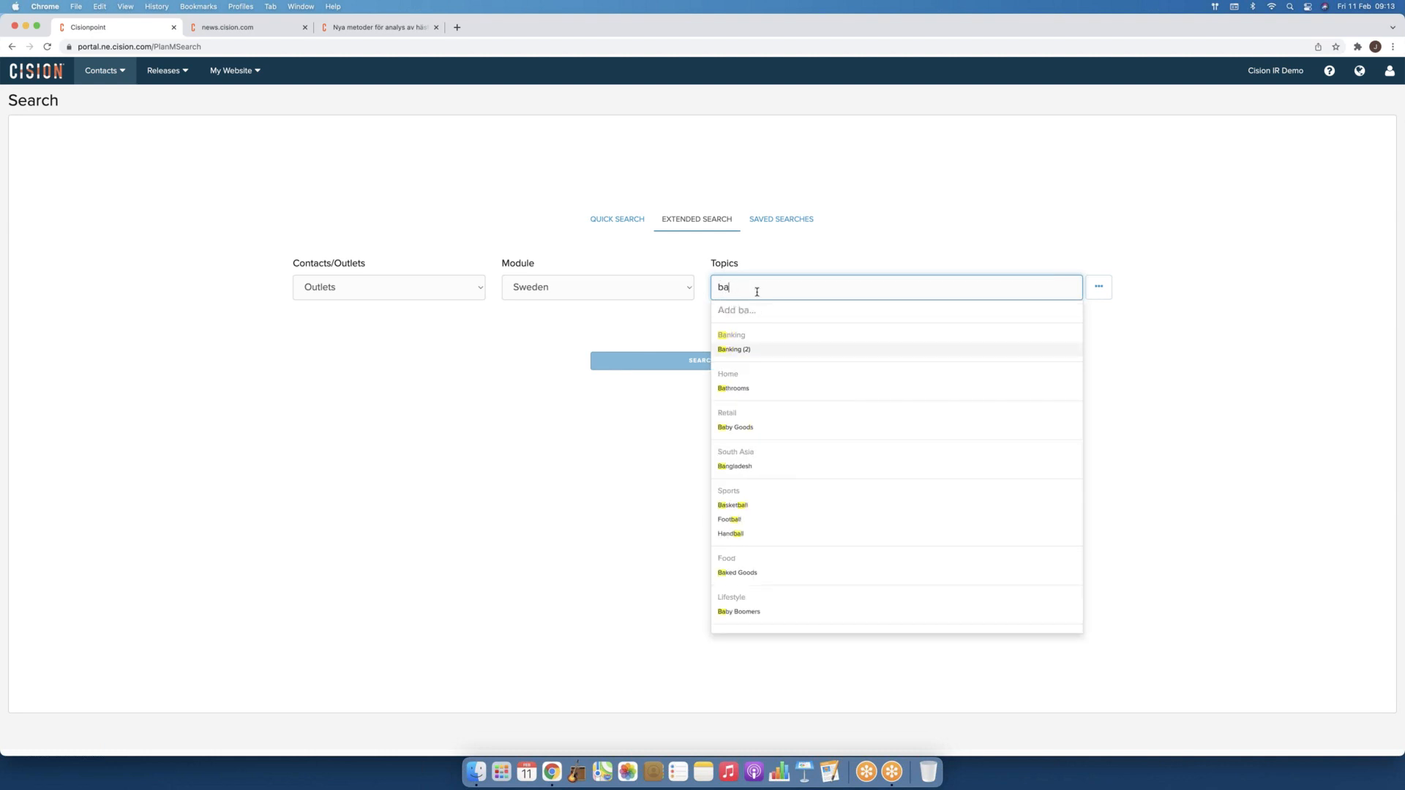
key(BackSpace)
key(BackSpace)
click(1149, 301)
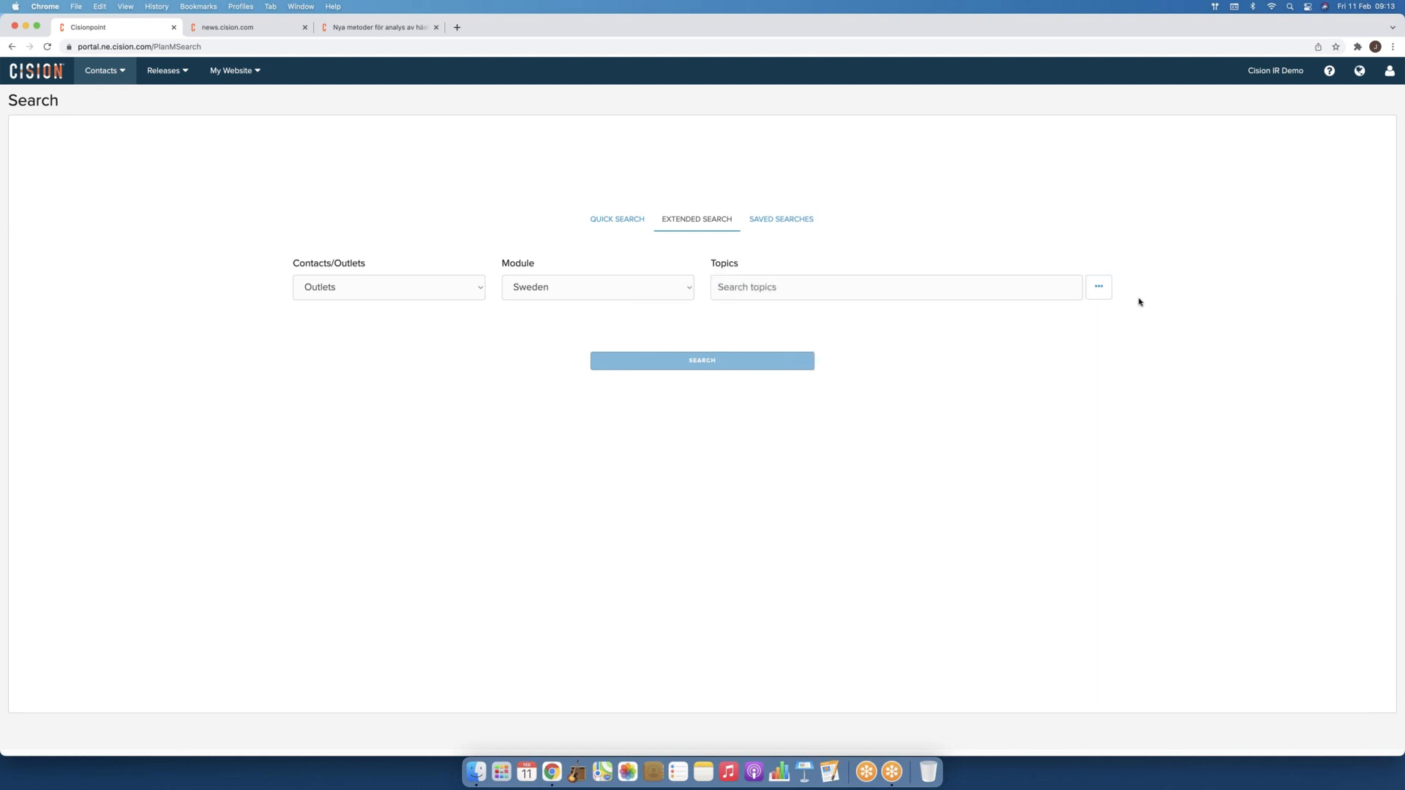
Step: In Browse all topics, expand Agriculture & Farming (22) and tick it with all subtopics
click(1098, 289)
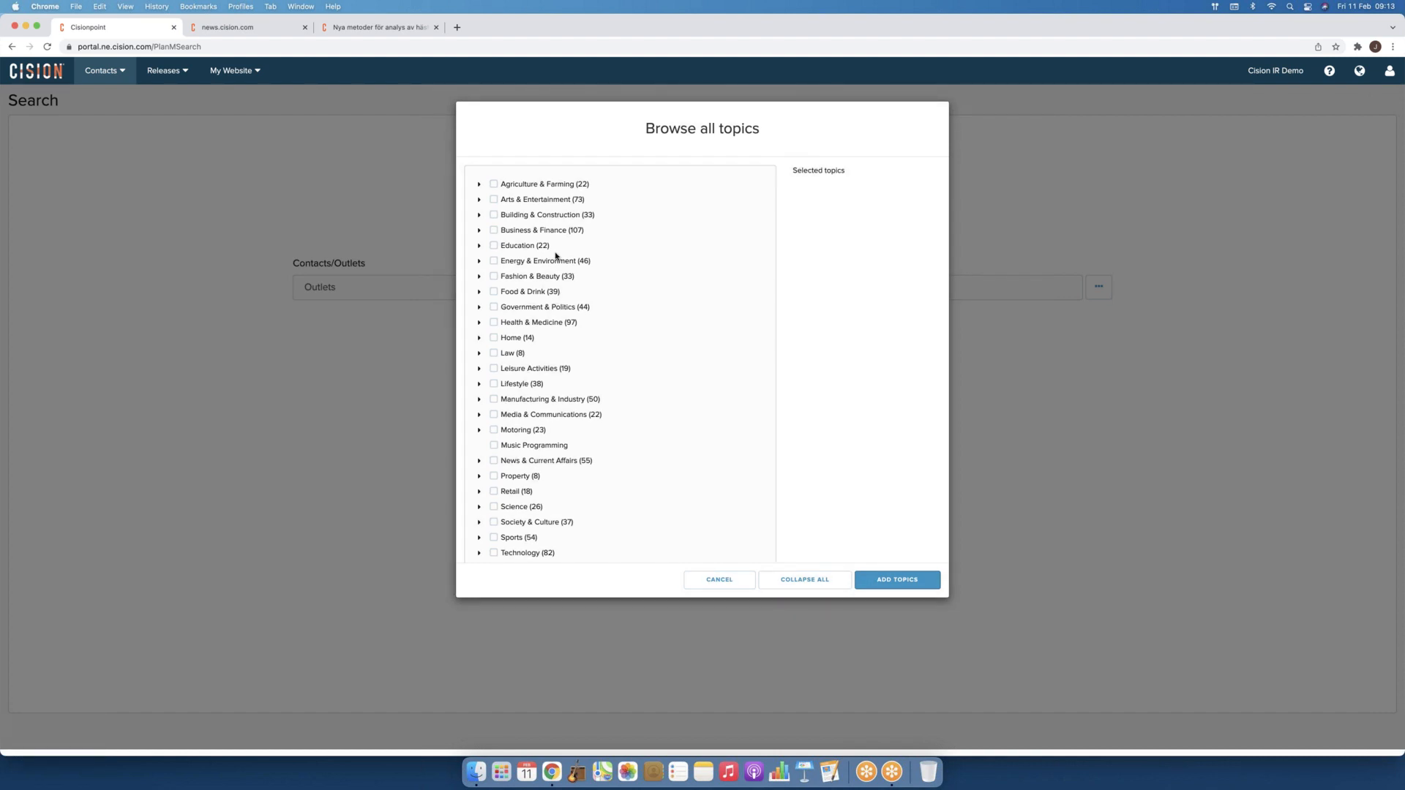
click(481, 185)
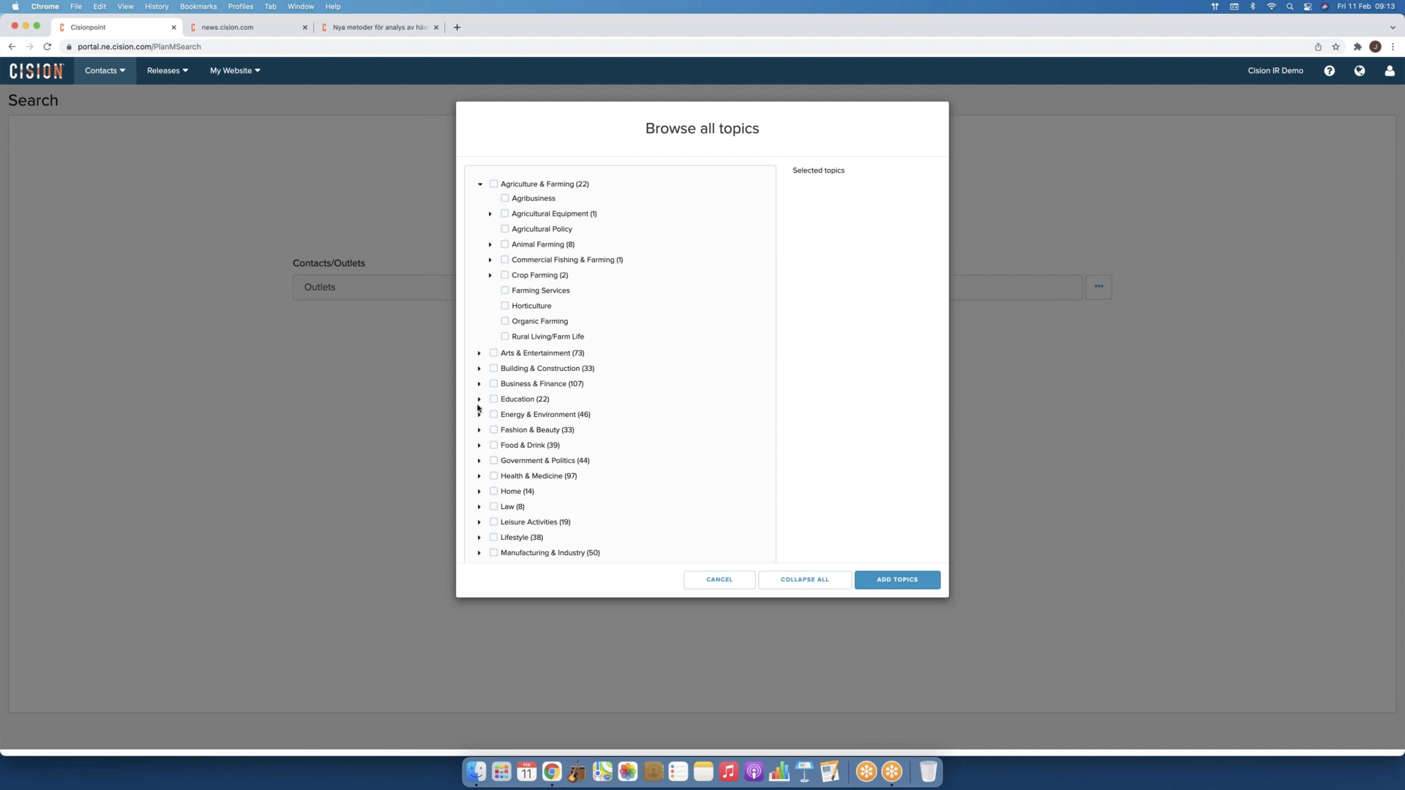
scroll(479, 408, down, 1)
scroll(478, 409, down, 3)
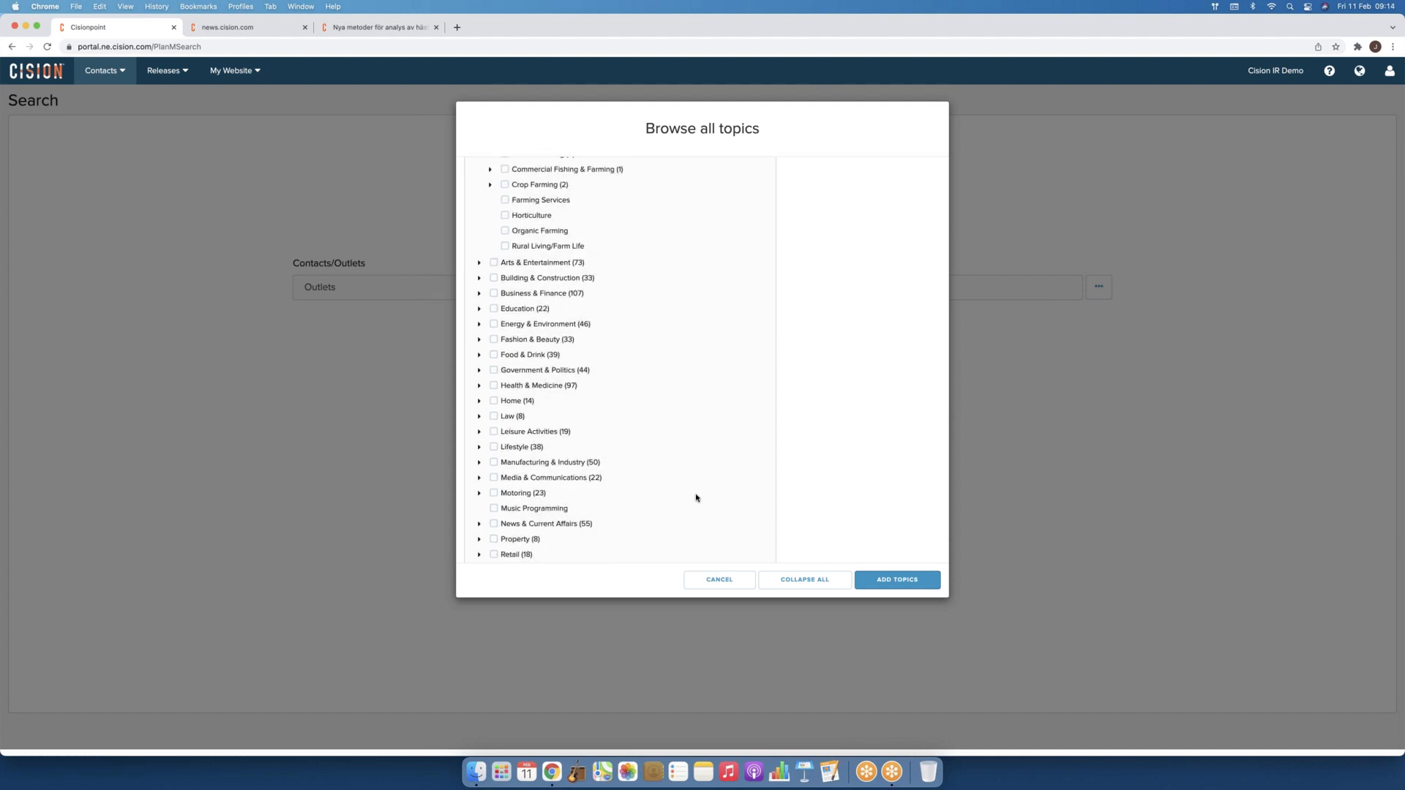
scroll(576, 249, up, 3)
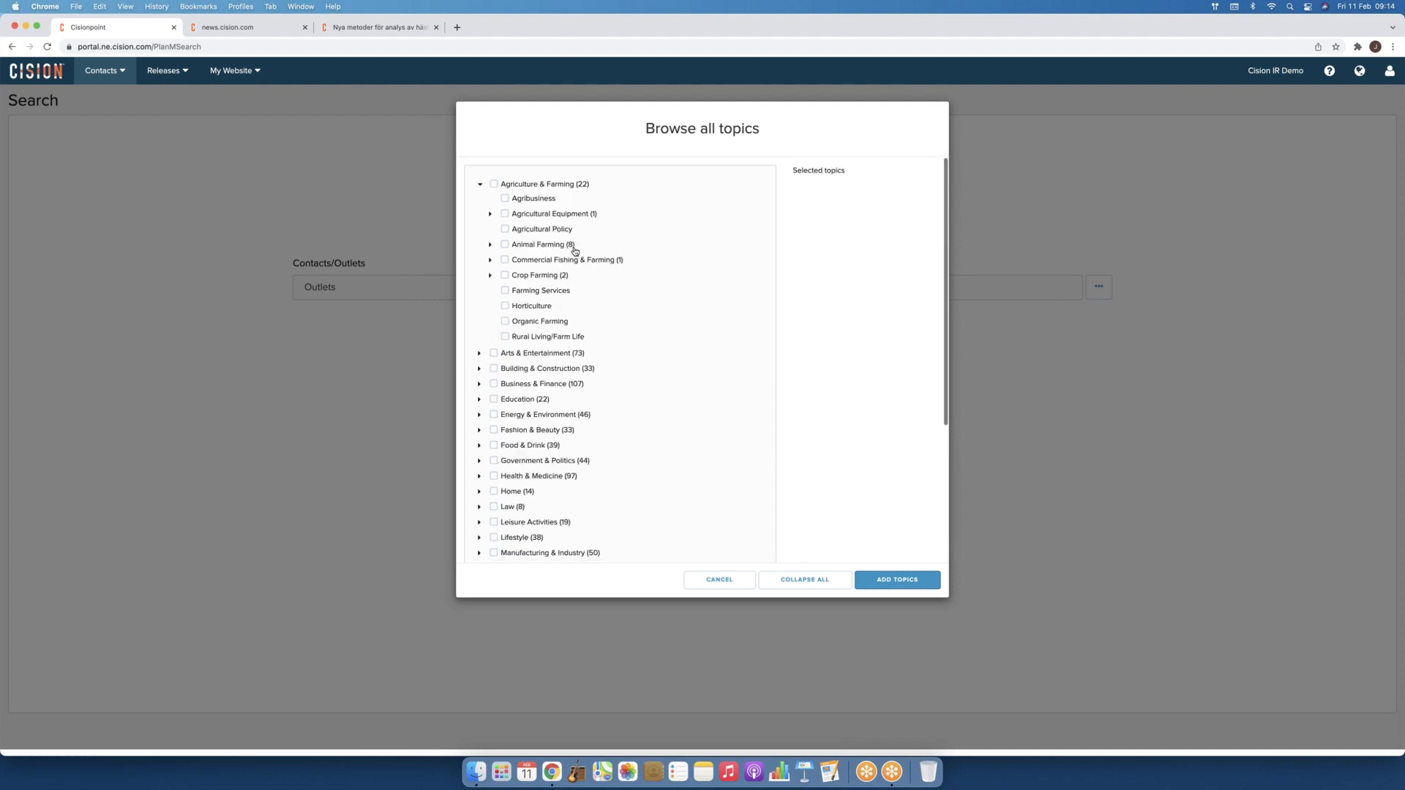
click(494, 184)
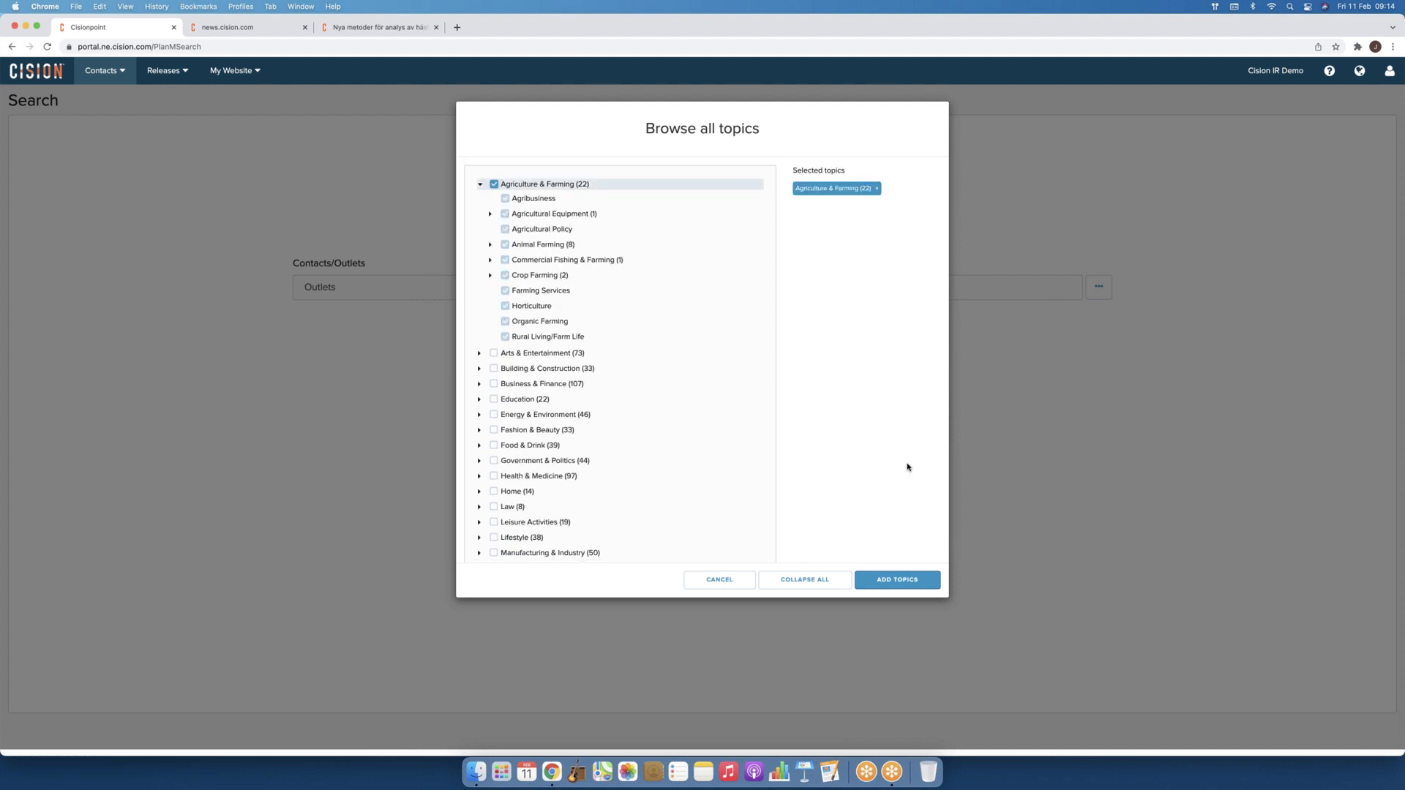
Step: Add Agriculture & Farming to the search and run it, returning 114 Swedish outlets
click(895, 581)
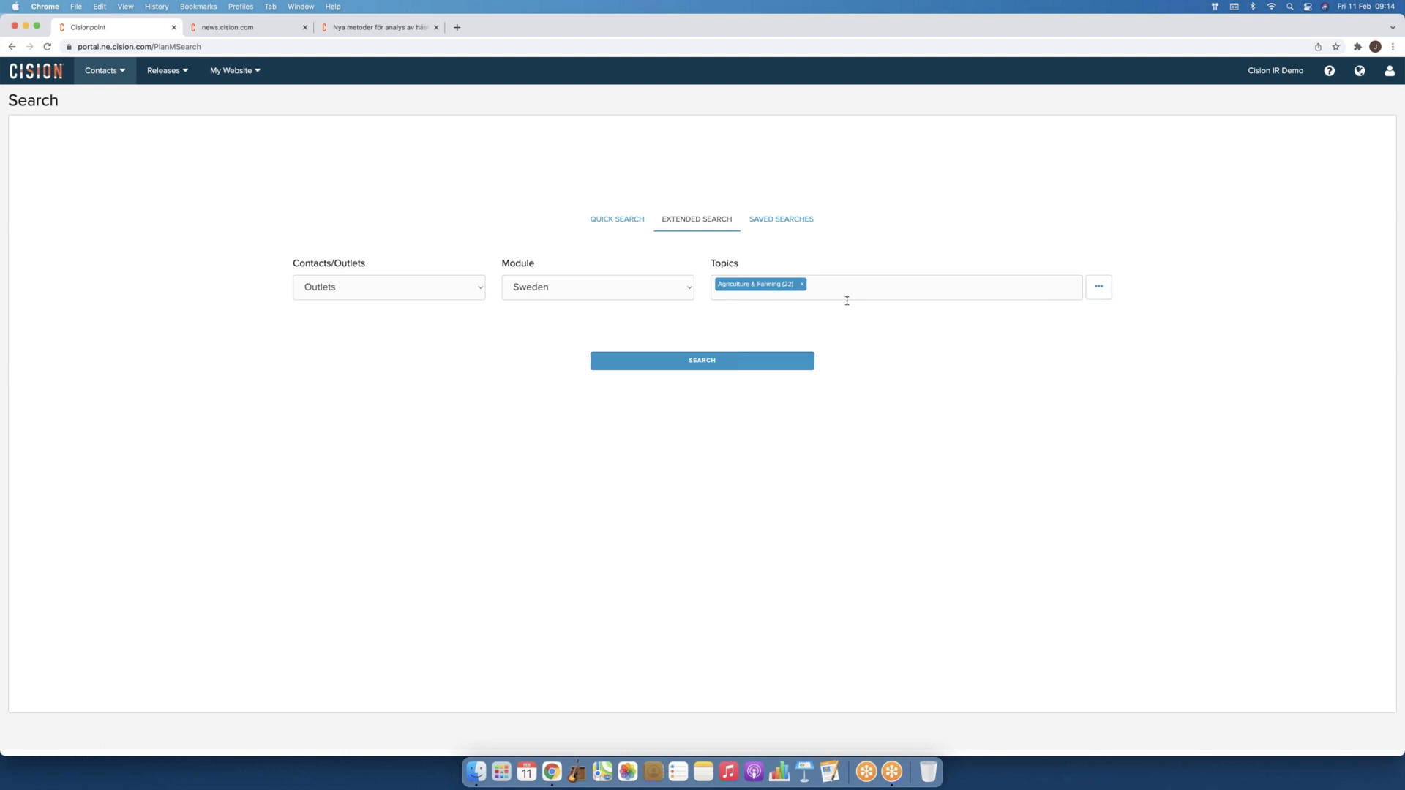
click(709, 362)
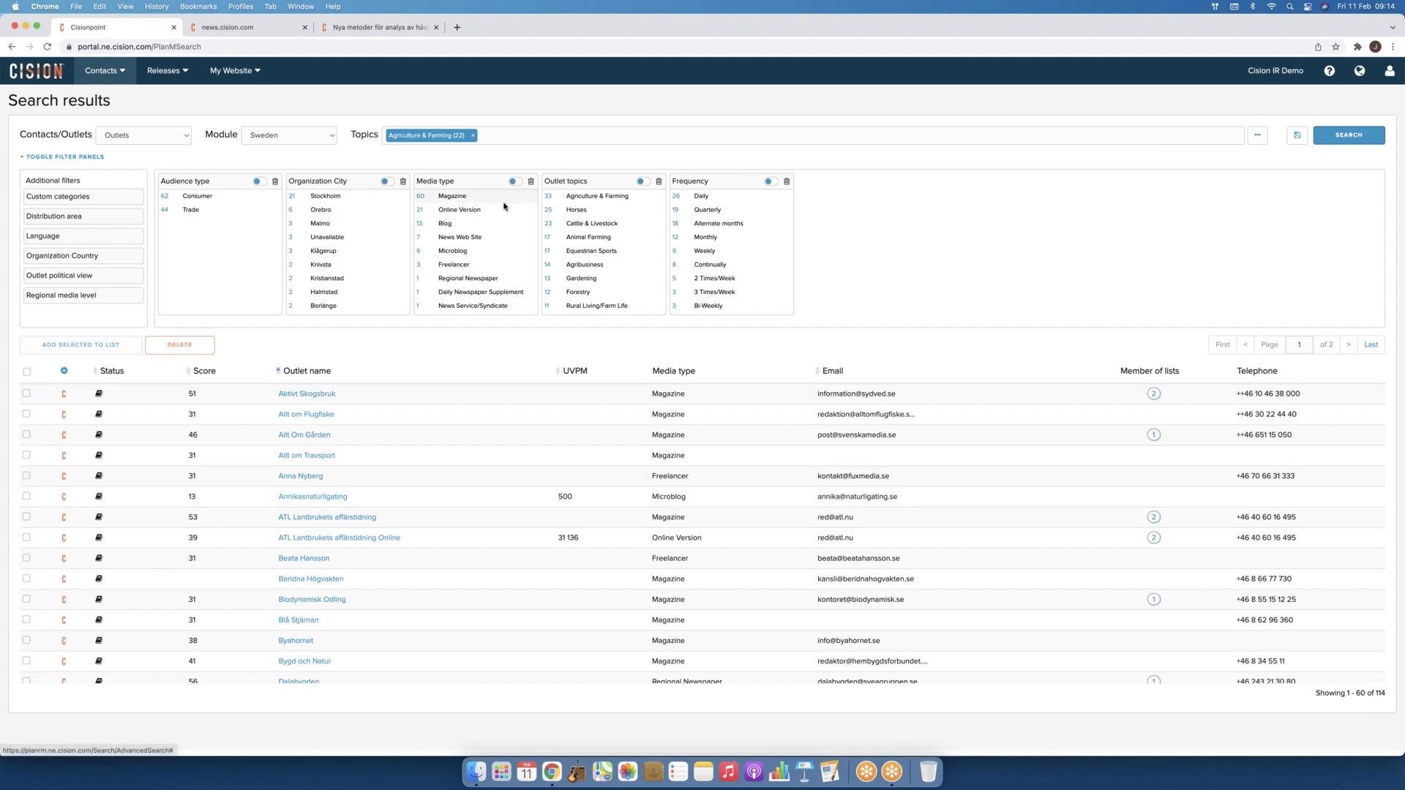
Step: Filter the results to Magazine media type and Monthly frequency, leaving 11 outlets
click(456, 201)
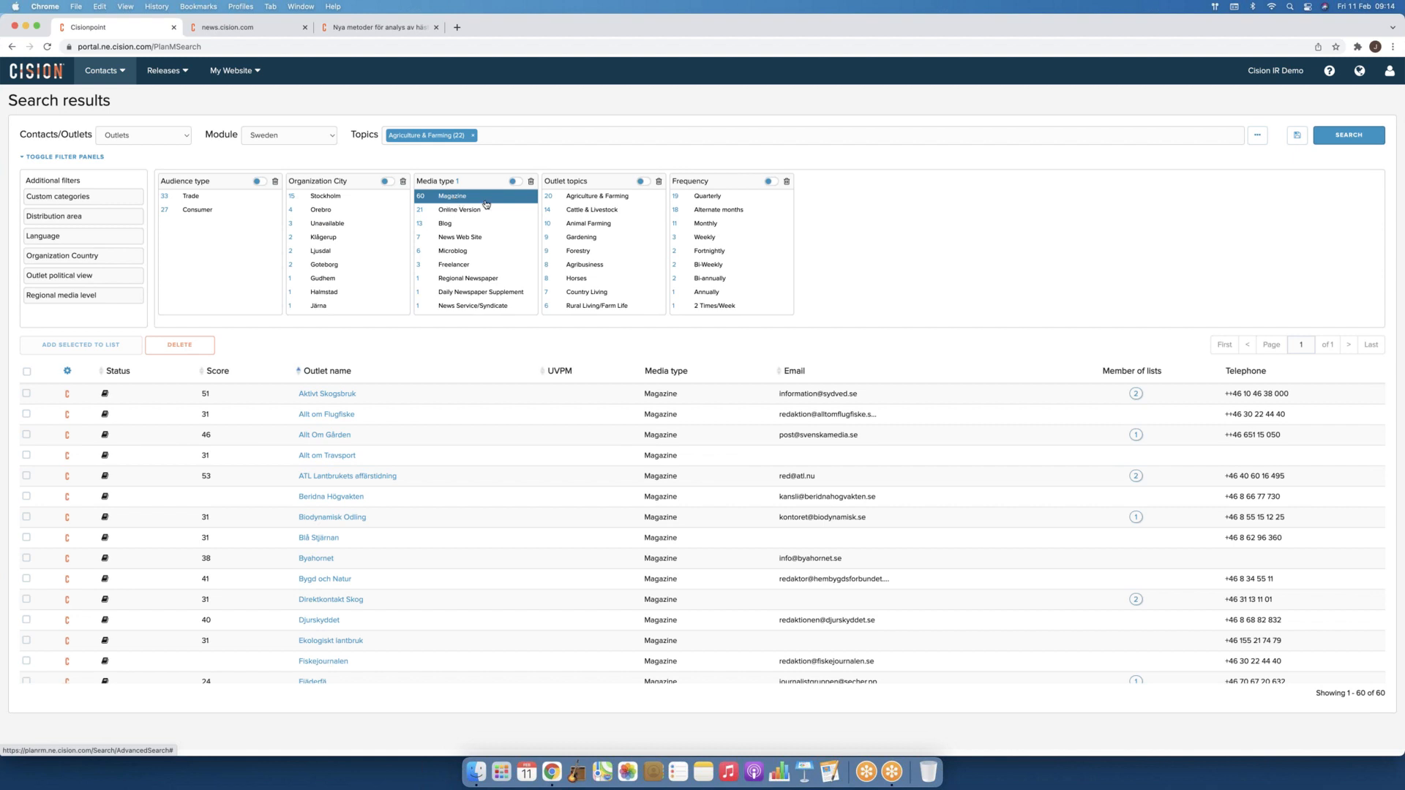
click(707, 224)
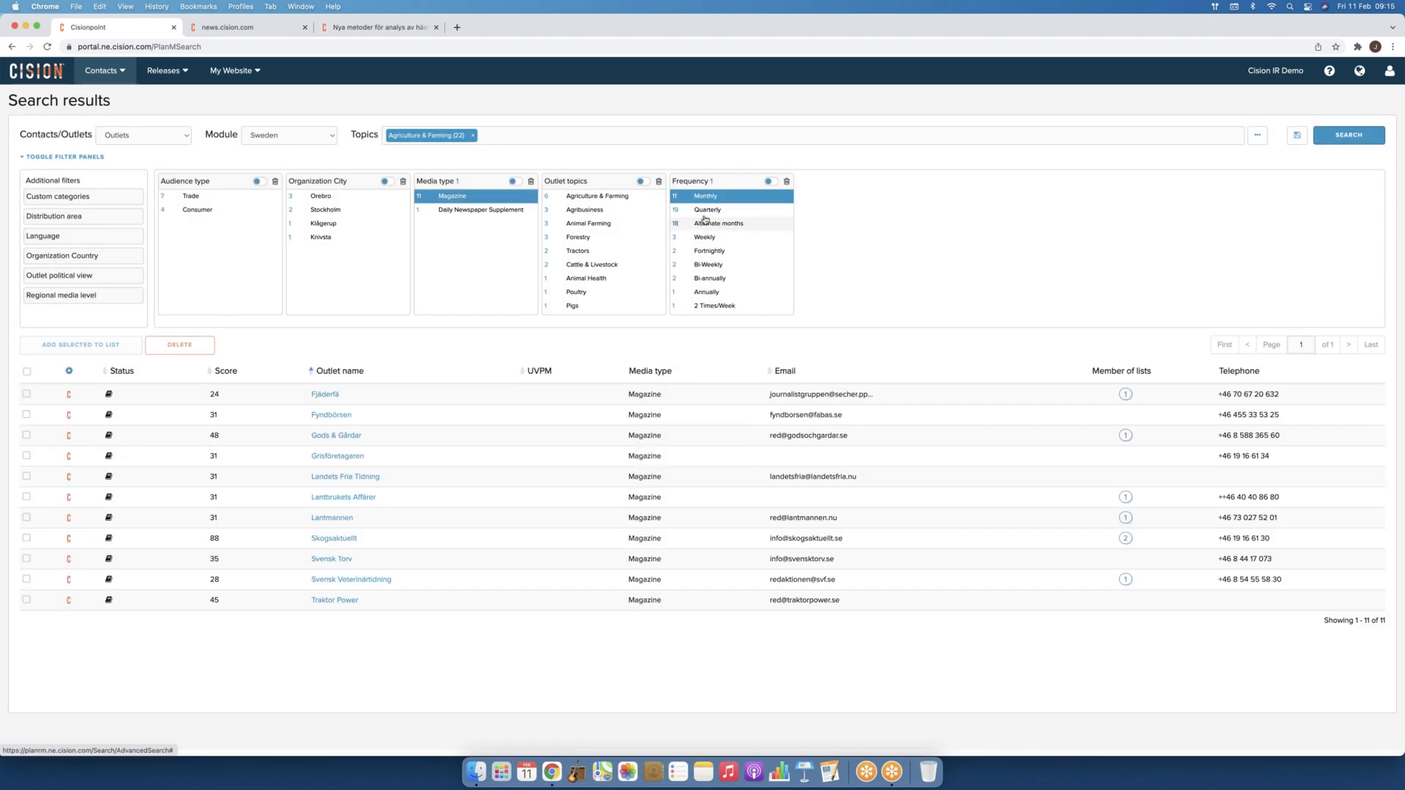
click(25, 374)
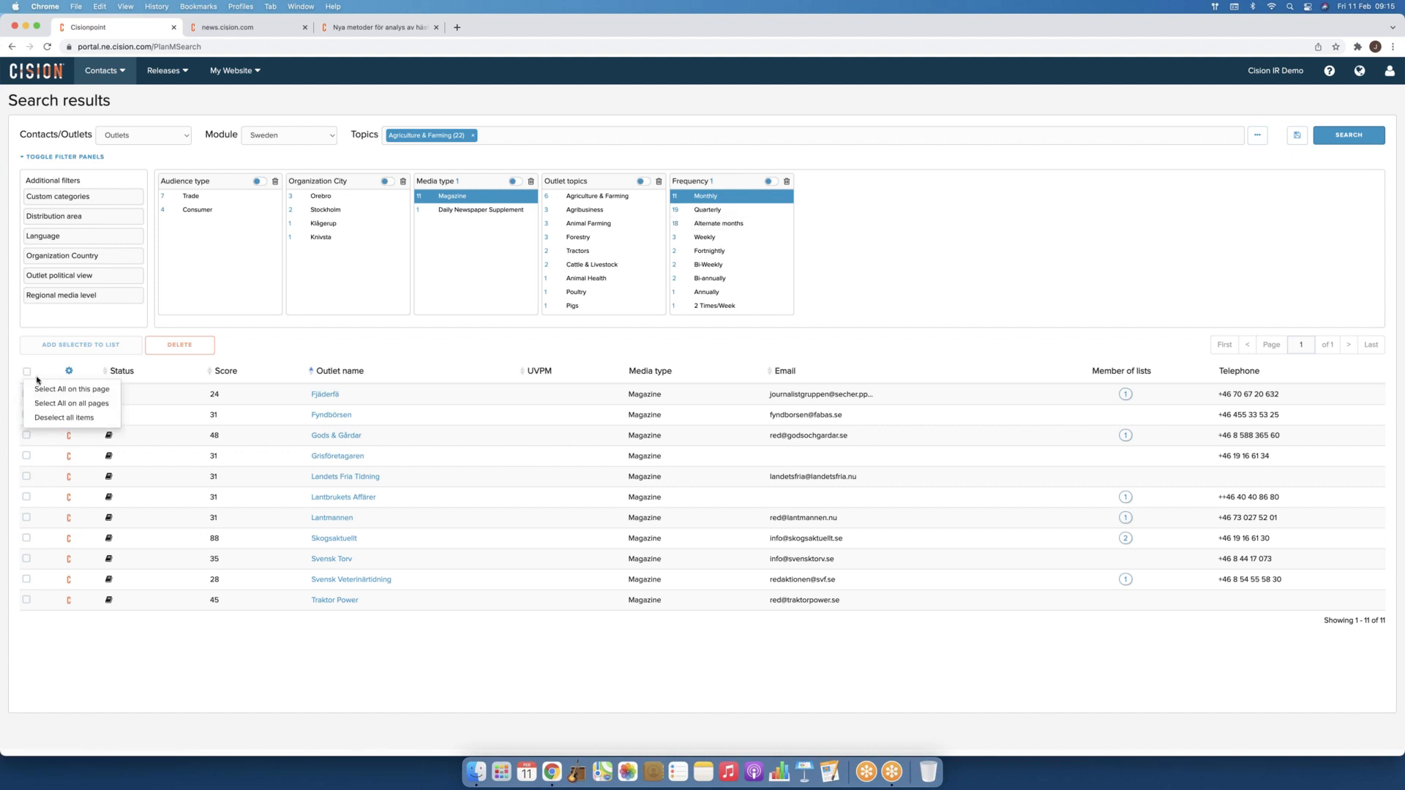
Step: Choose 'Select All on this page' to tick all 11 monthly agriculture magazines
click(41, 388)
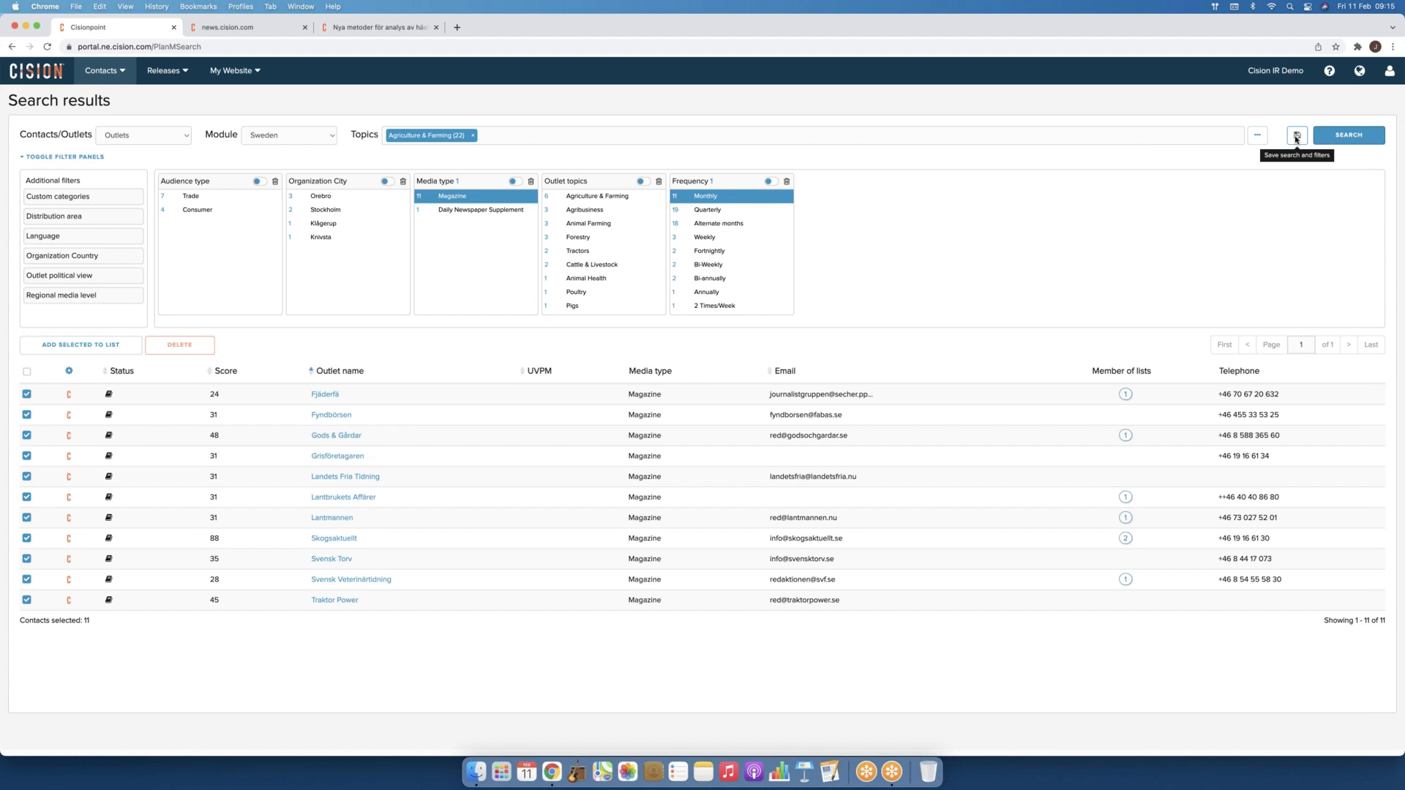
Step: Rerun the saved search 'Test' from Contacts > Search and add a Language filter showing Swedish (41)
click(103, 73)
click(52, 132)
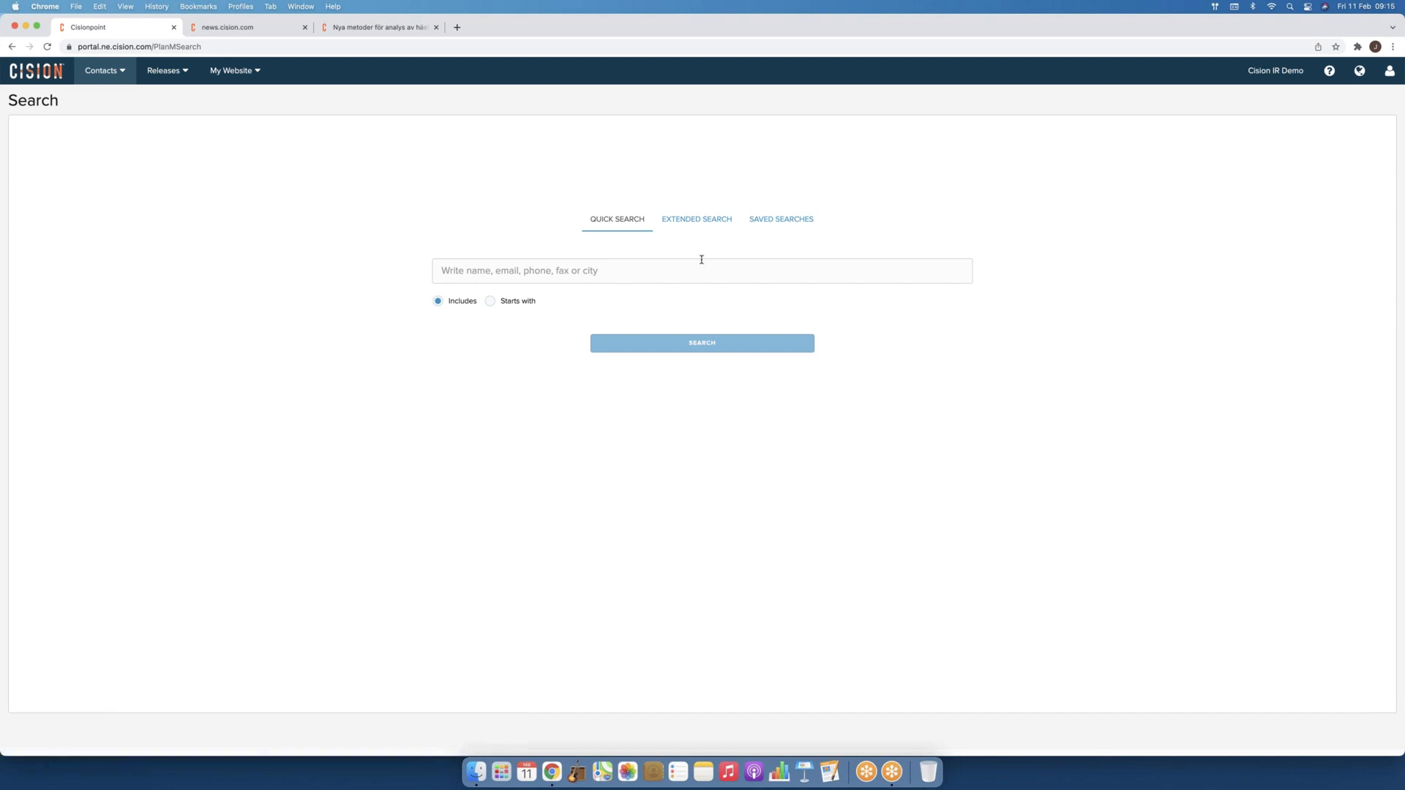
click(787, 224)
click(756, 293)
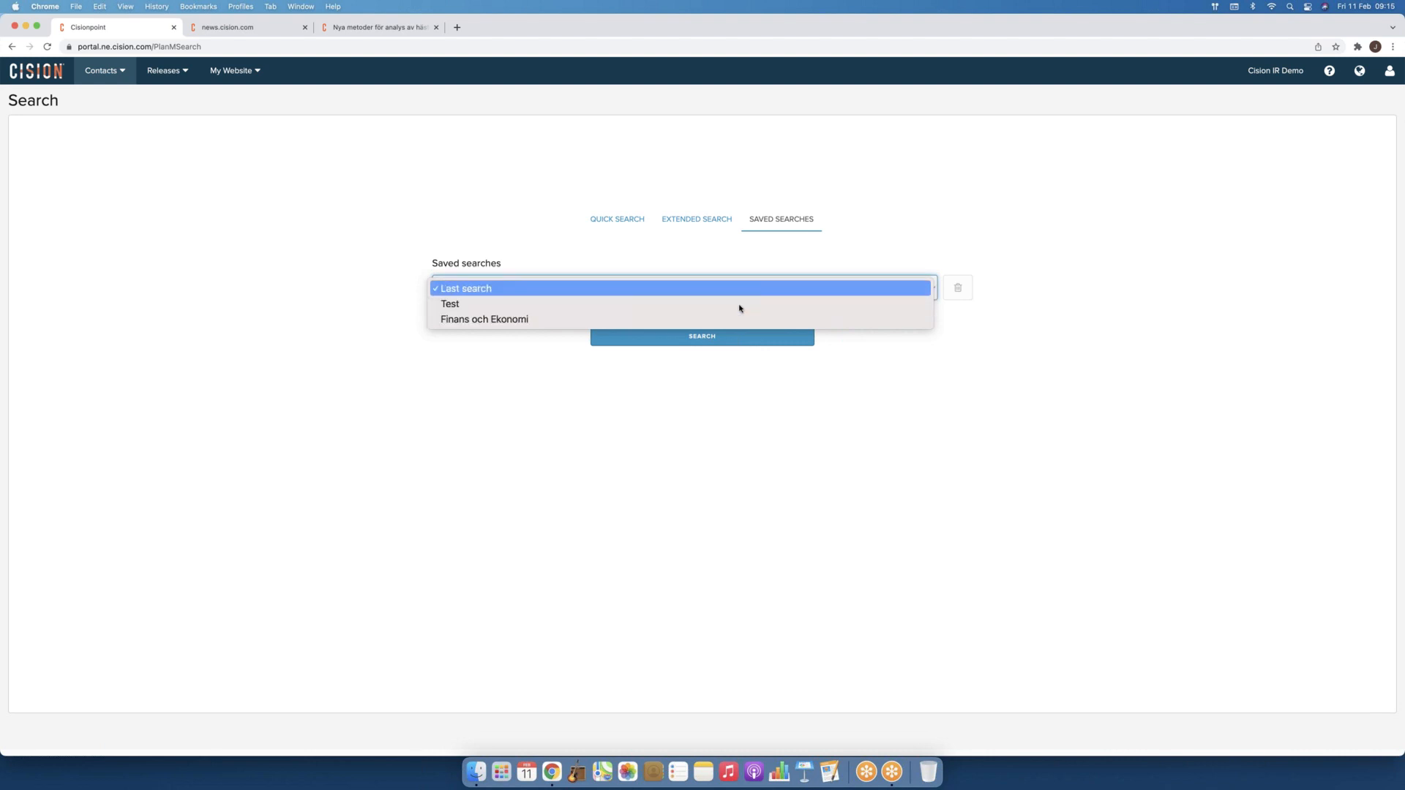
click(739, 306)
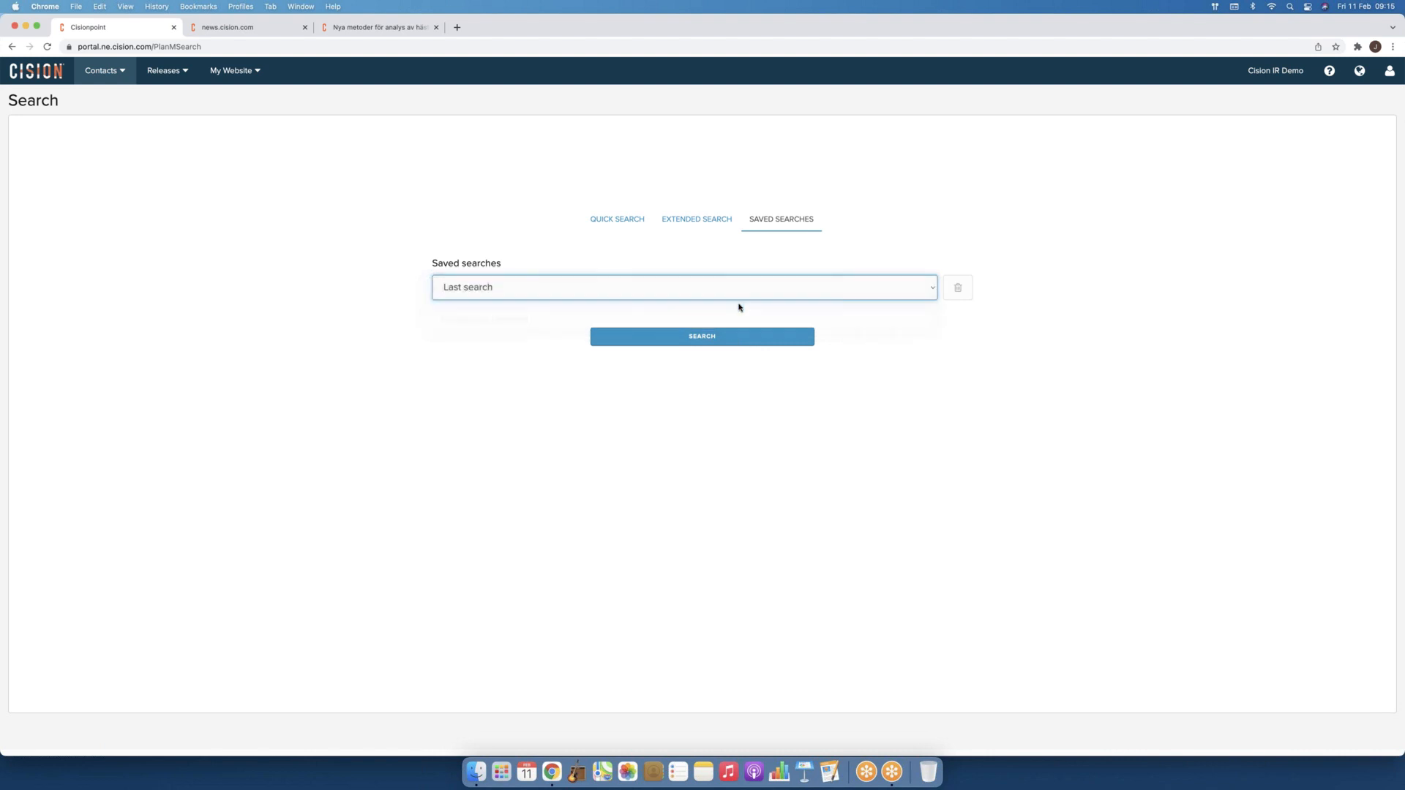
click(715, 337)
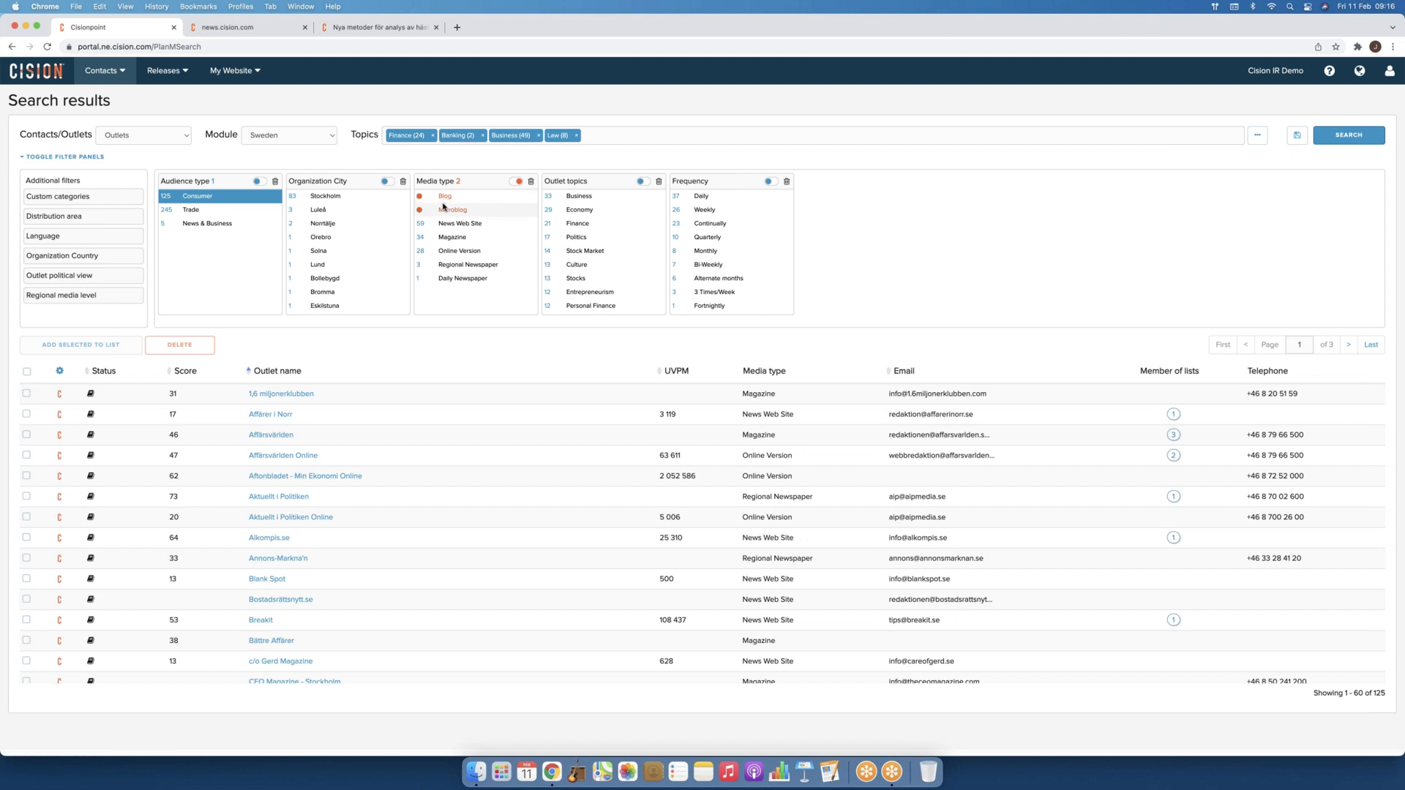
click(72, 237)
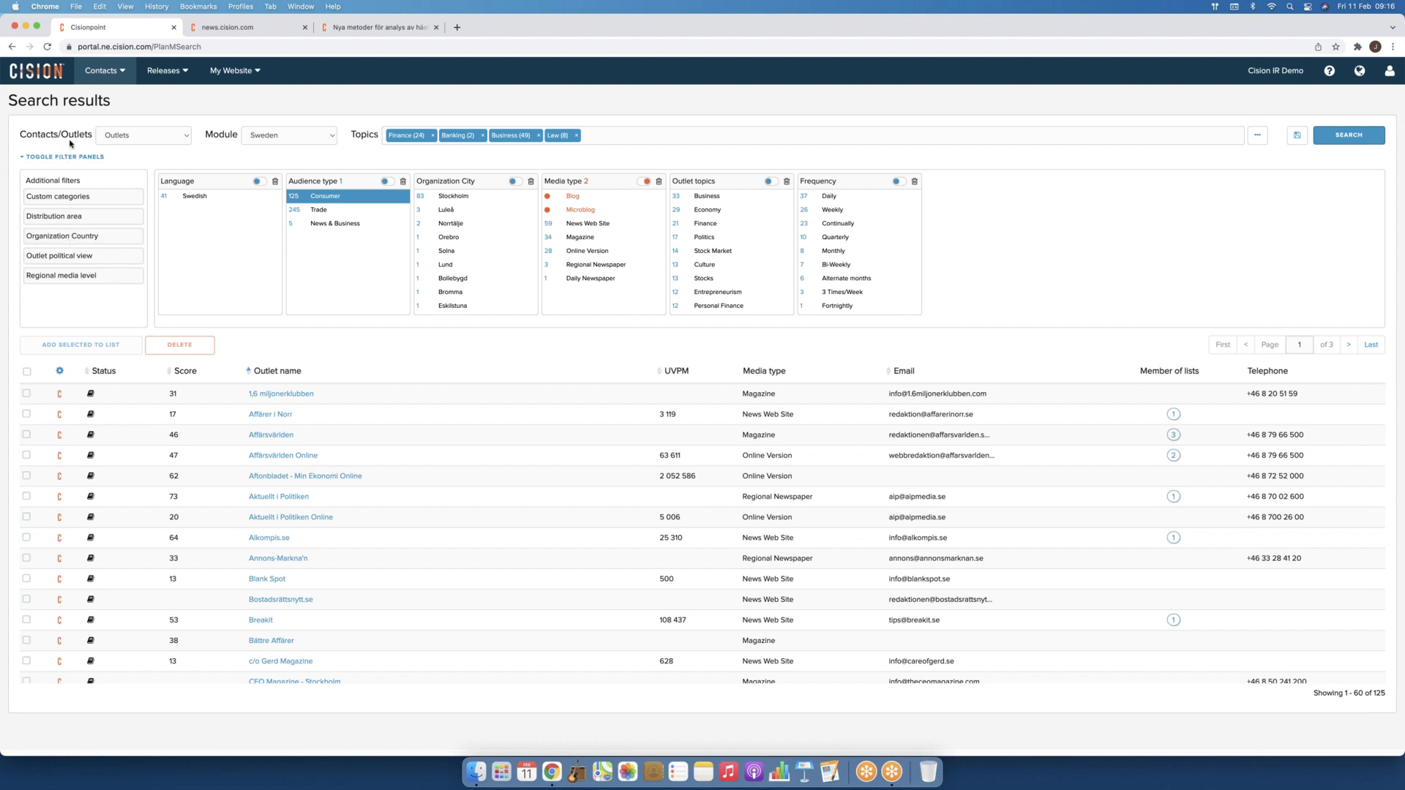
Step: Go to Contacts > Lists and start Import List, reaching step 1 of 3
click(115, 76)
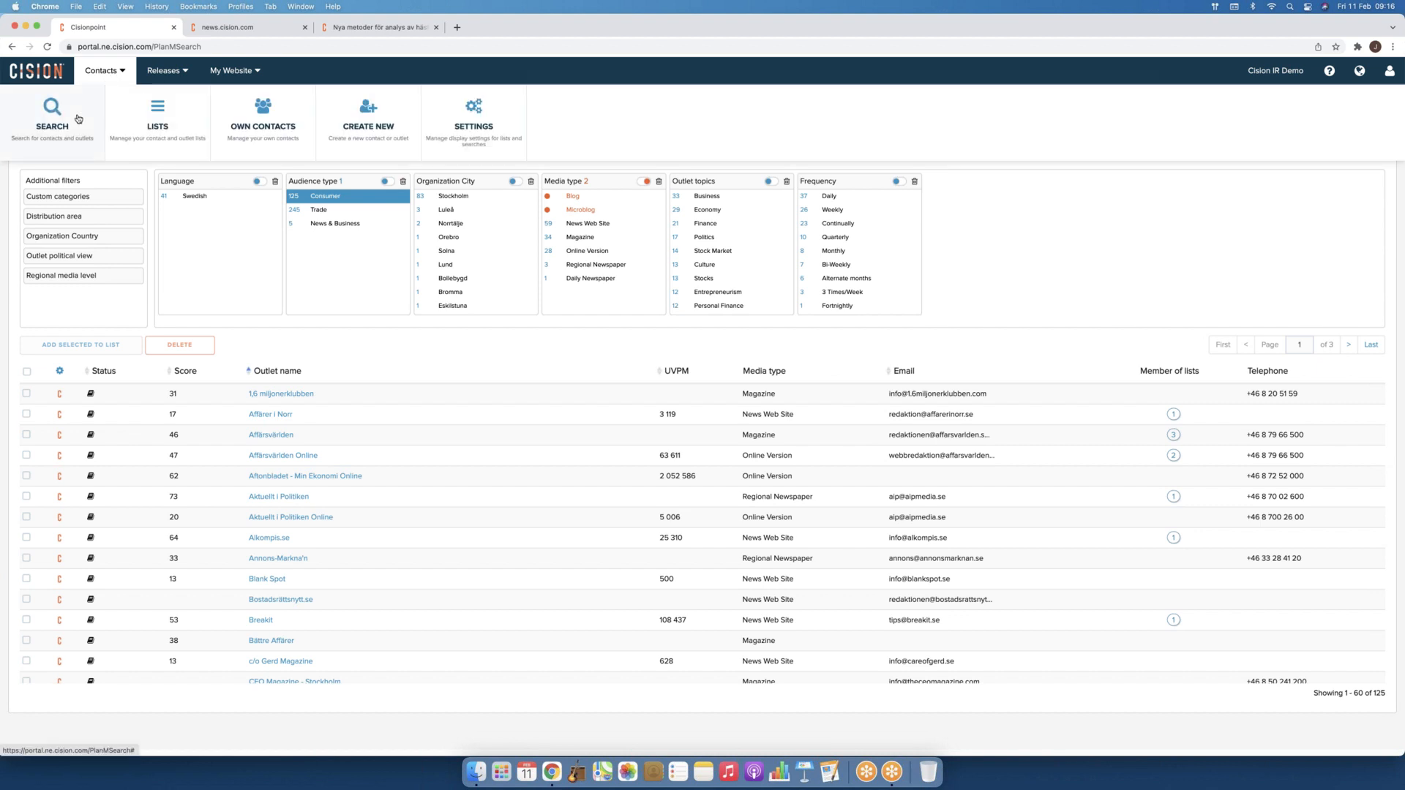
click(170, 122)
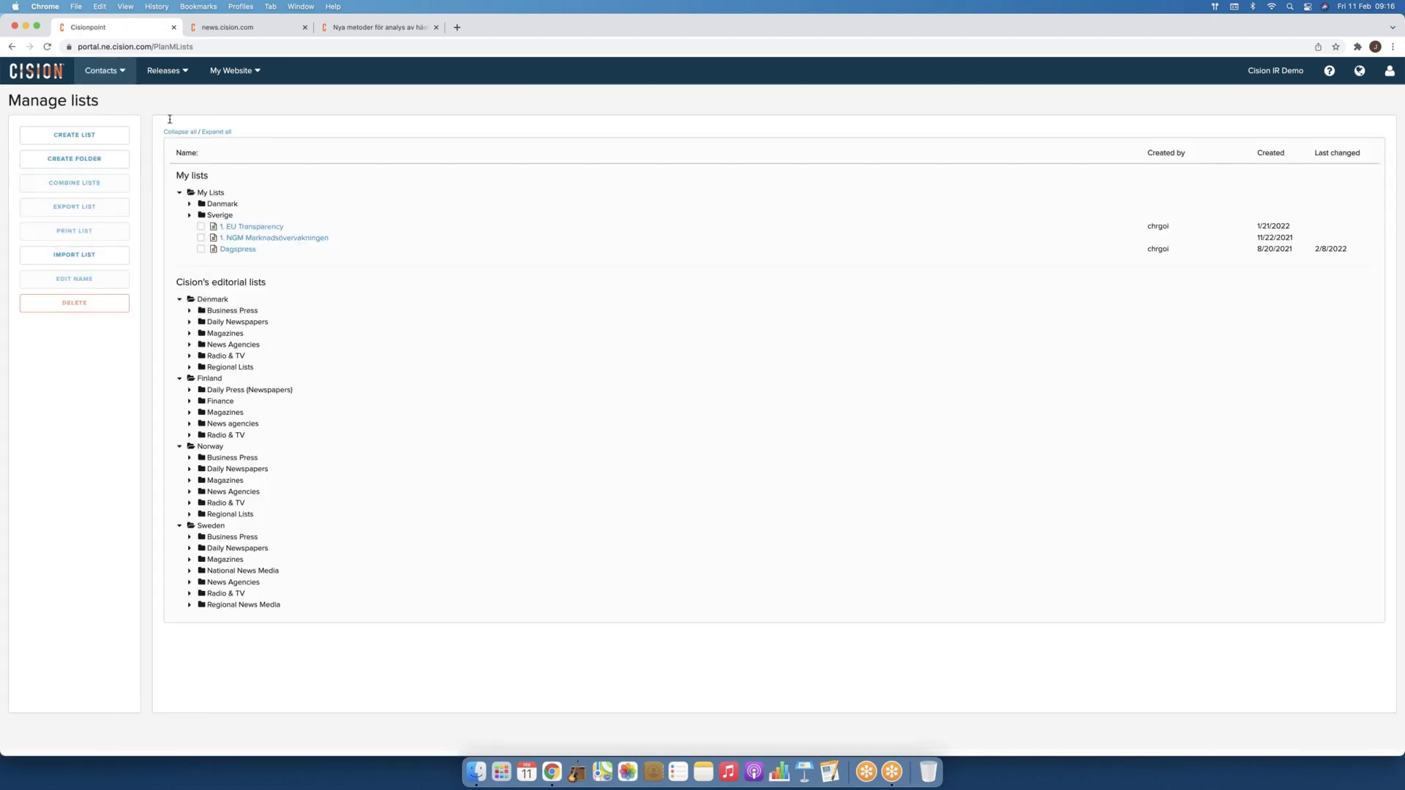
click(99, 260)
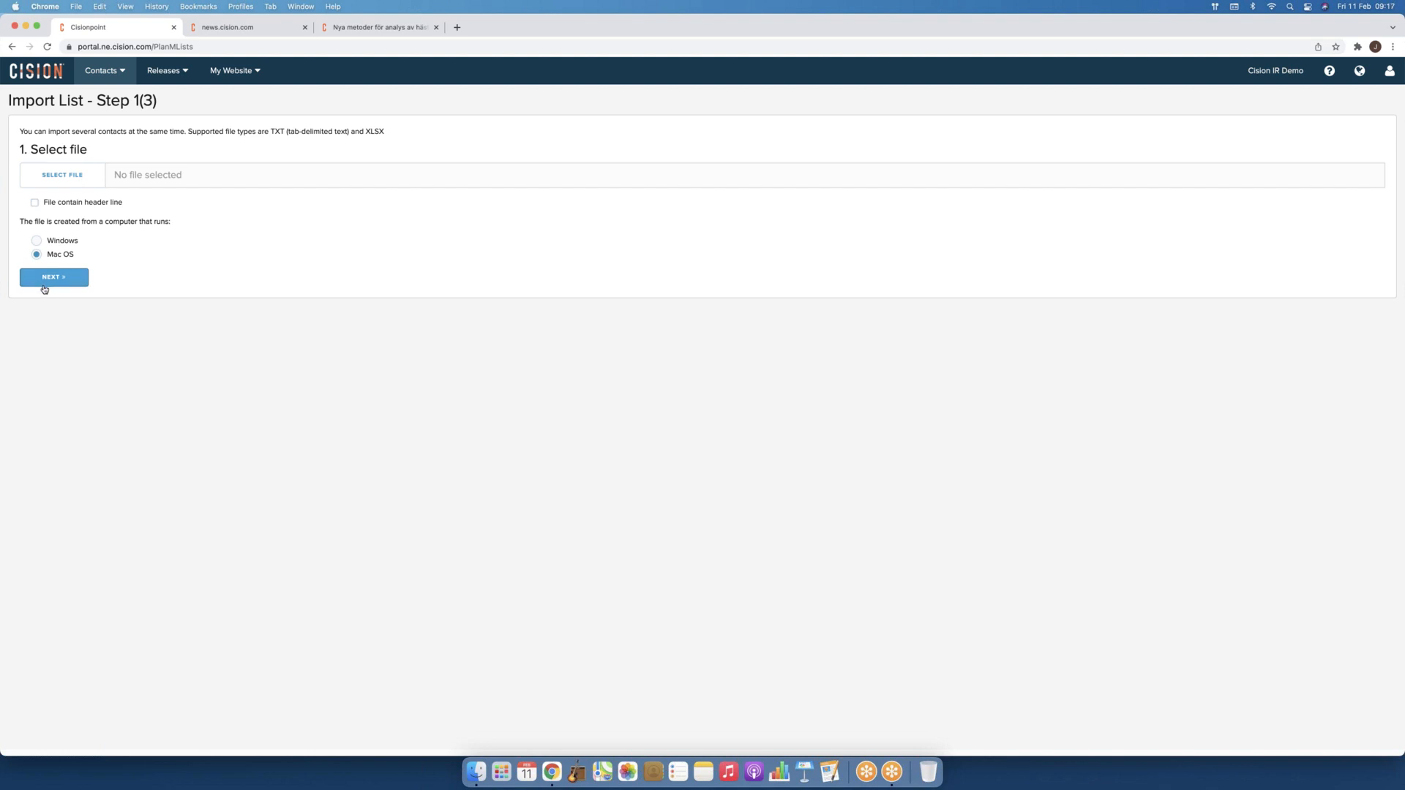
Step: Use the browser Back button to return to Manage lists, showing My lists and Cision's editorial lists
click(12, 46)
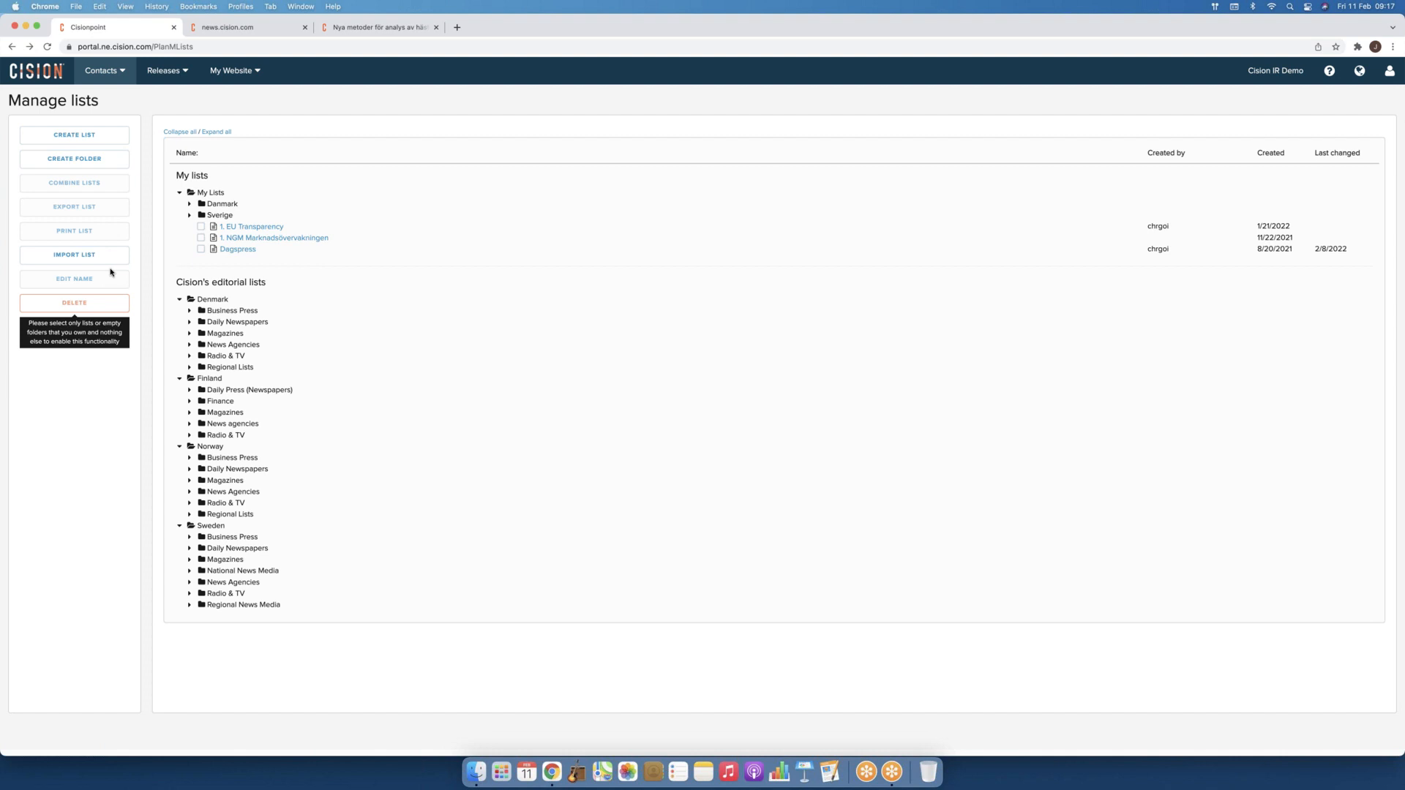
Step: Choose Create New from the Contacts menu to show the empty Create Contact form
click(102, 70)
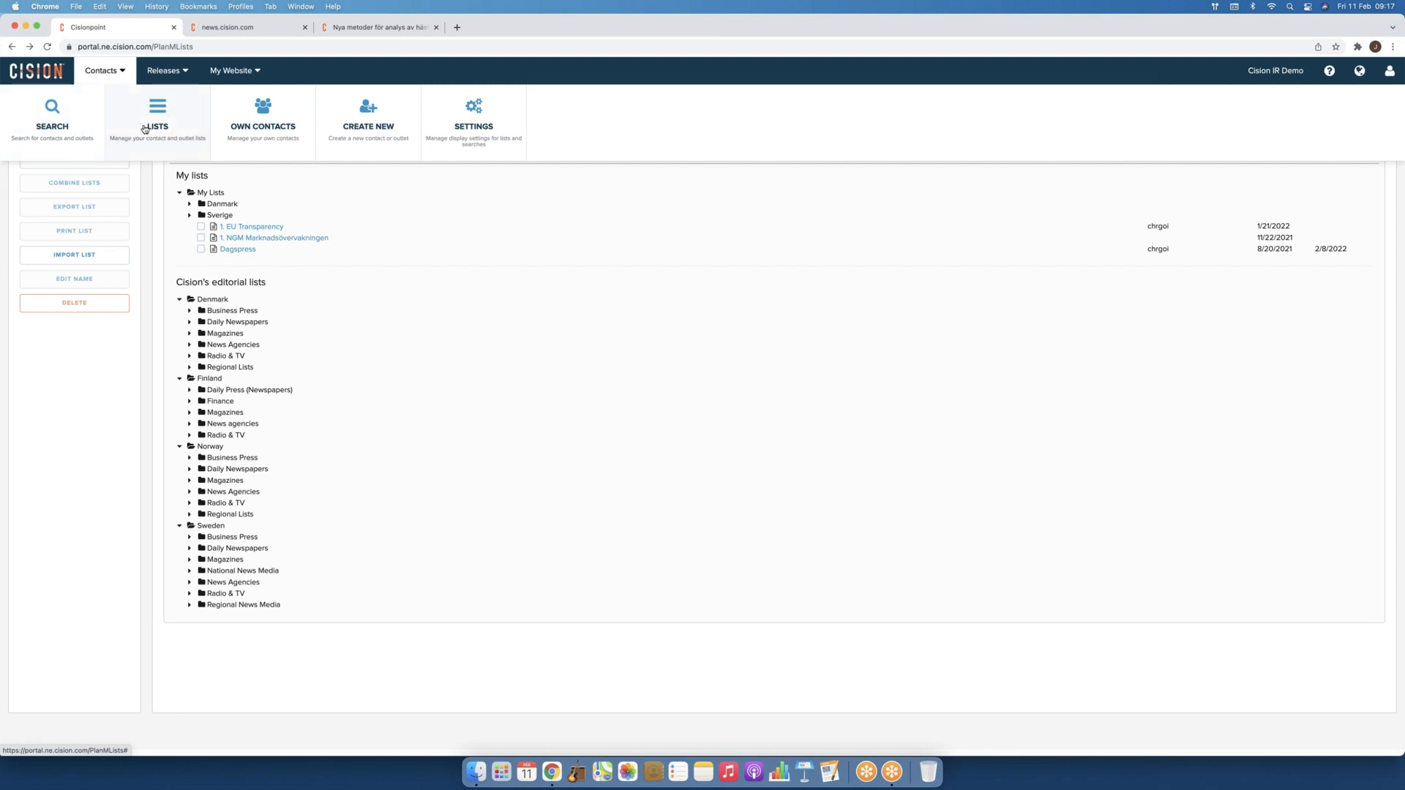
mouse_move(122, 75)
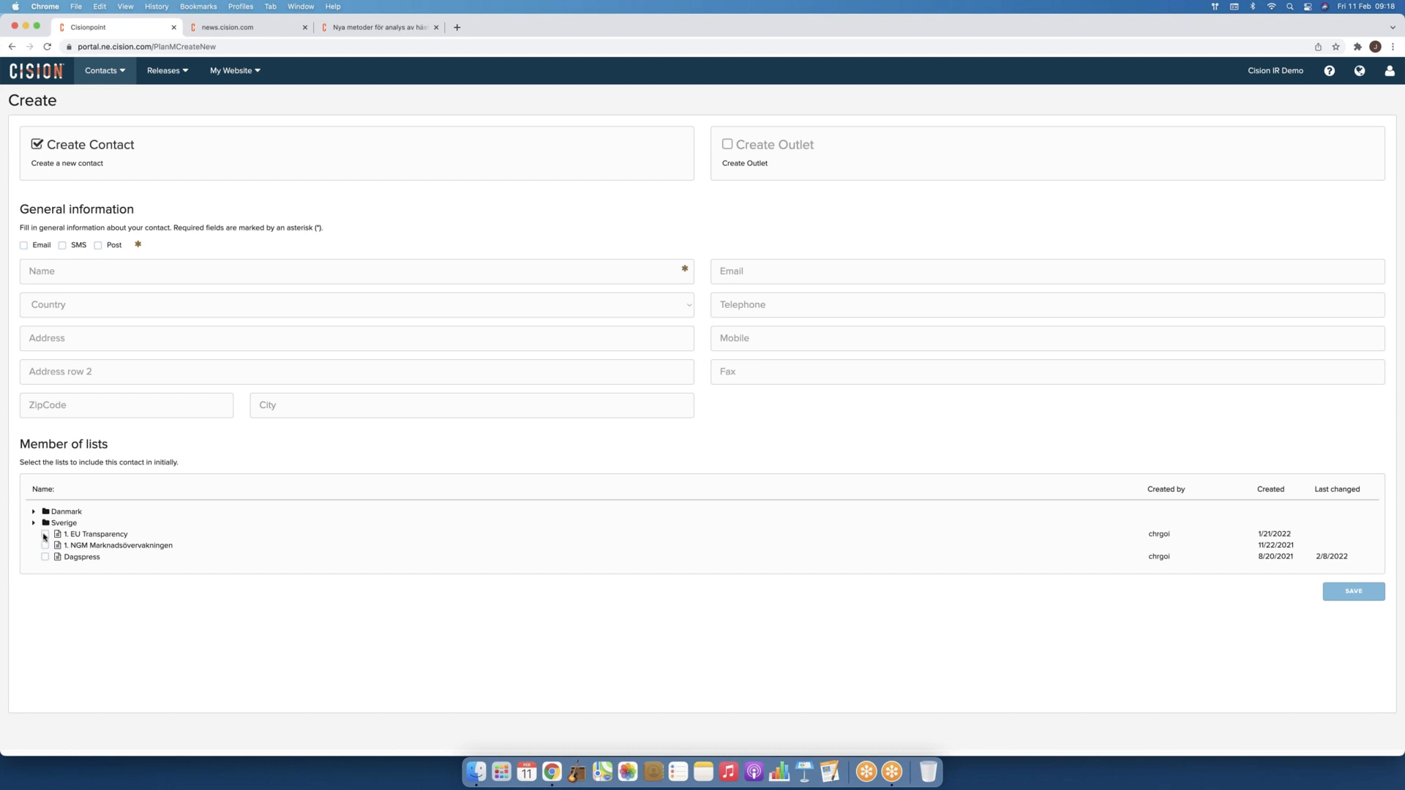
Step: Choose Own Contacts from the Contacts menu to list the single own contact
click(119, 72)
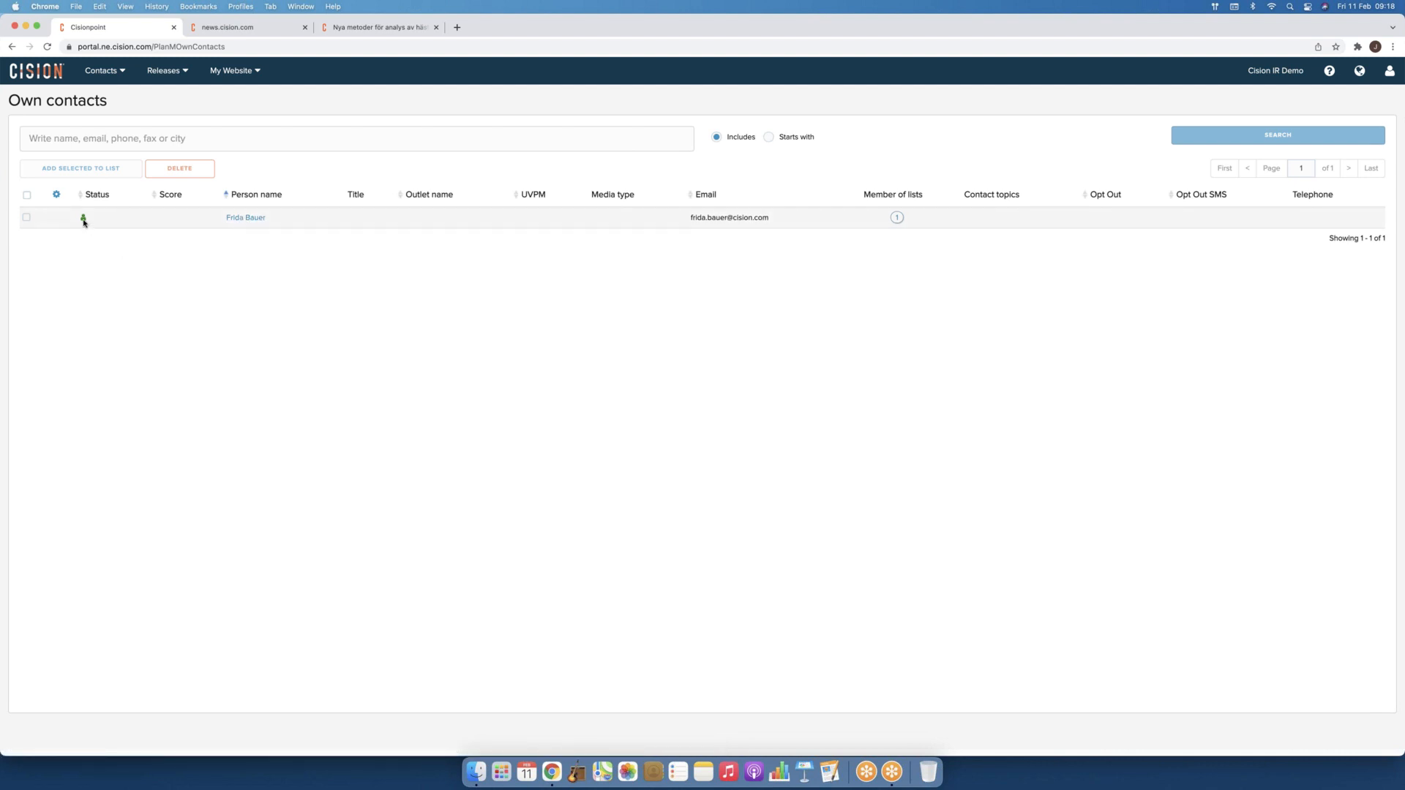
Step: Open the own contact's details page to see its Dagspress list membership
mouse_move(83, 223)
click(260, 220)
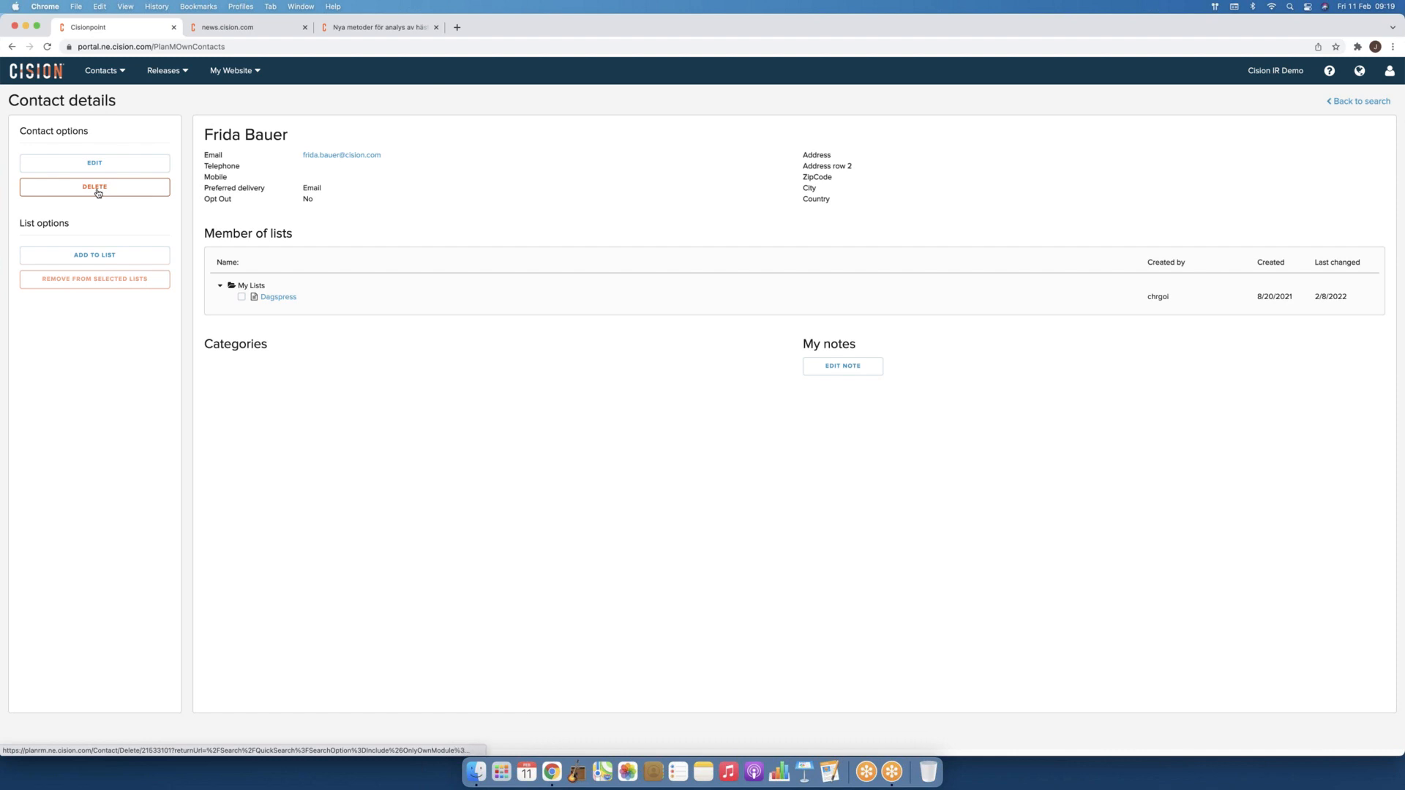
click(115, 76)
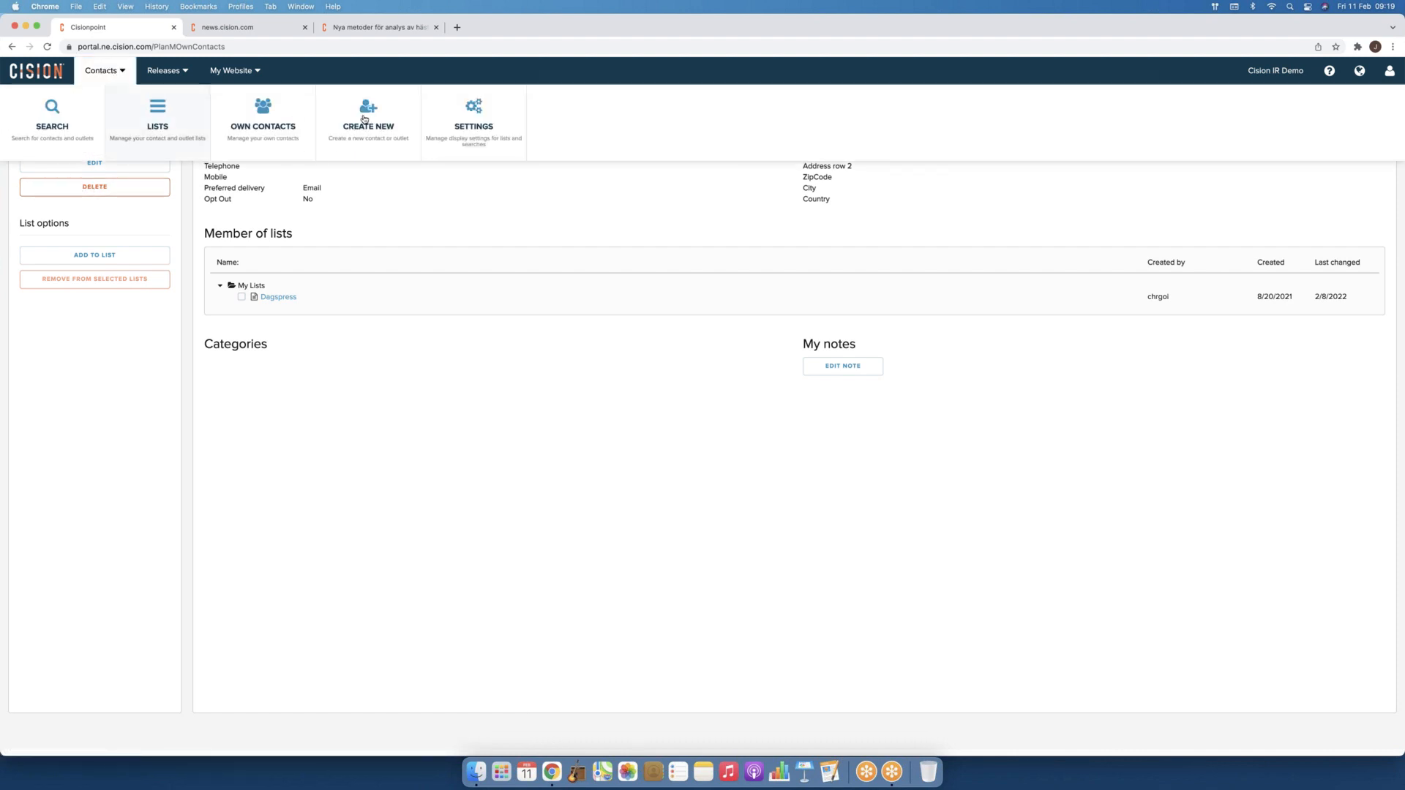
Step: View the display settings with Title, Email, Member of lists, Opt Out and Telephone columns ticked
click(467, 121)
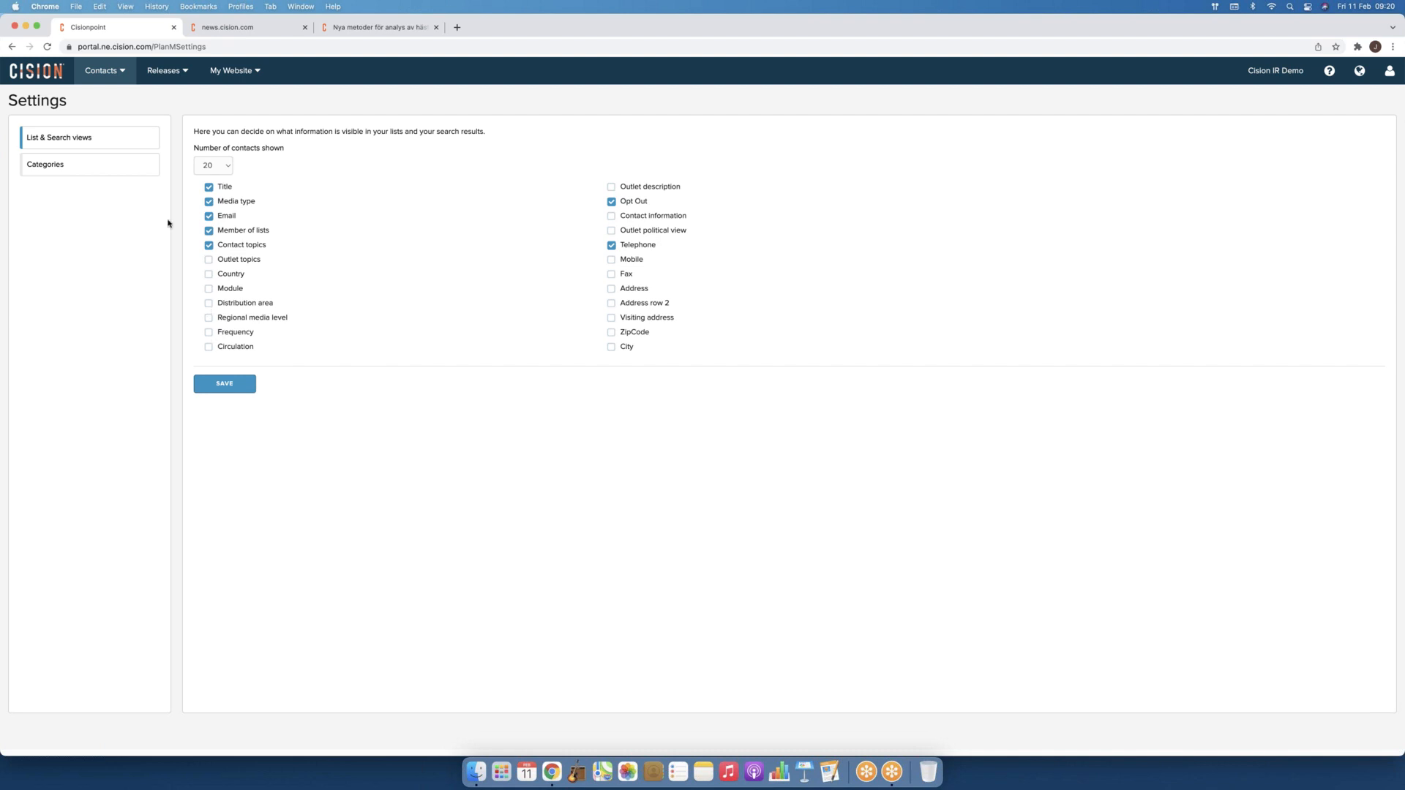
click(120, 74)
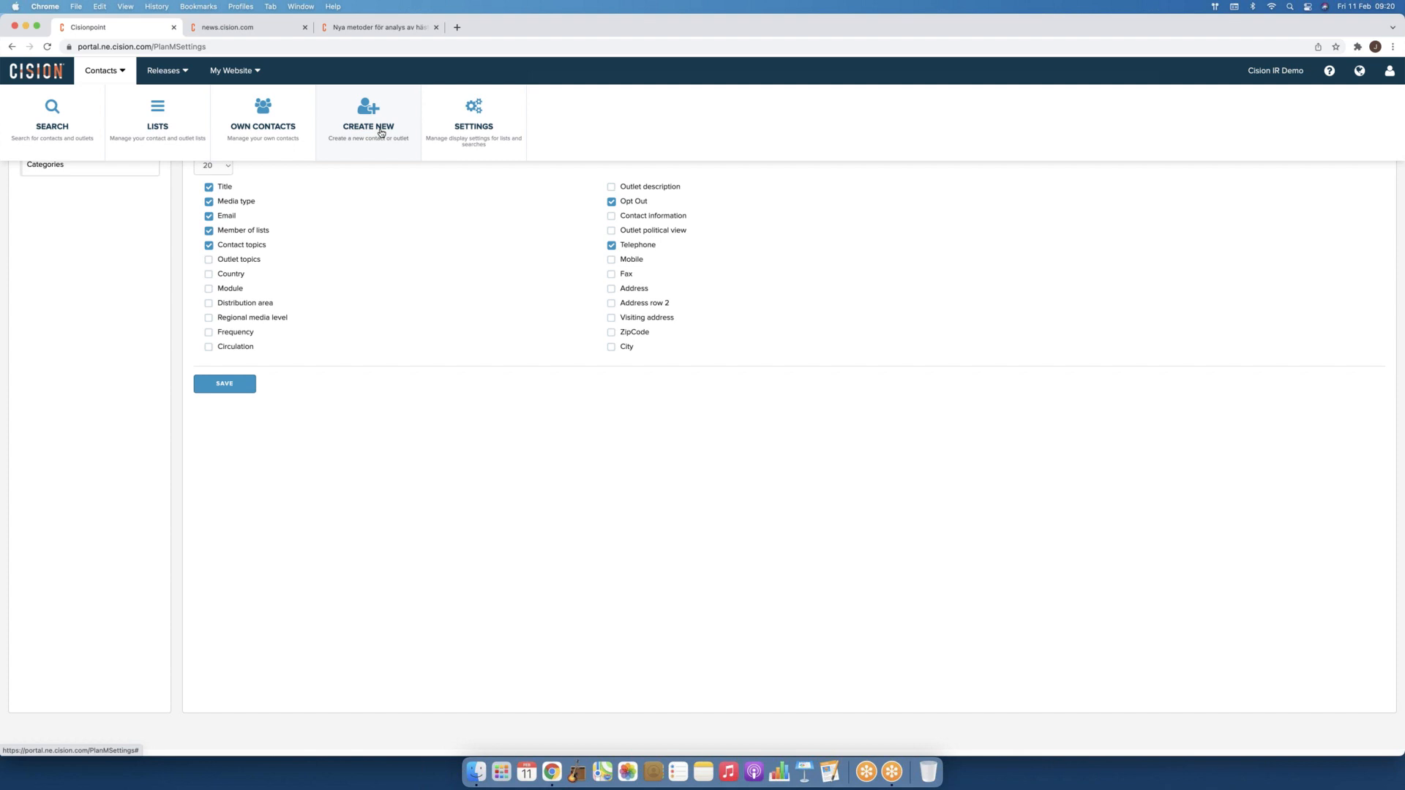
Step: Bring up the Cision Assisted form for a staff-distributed press release
click(168, 76)
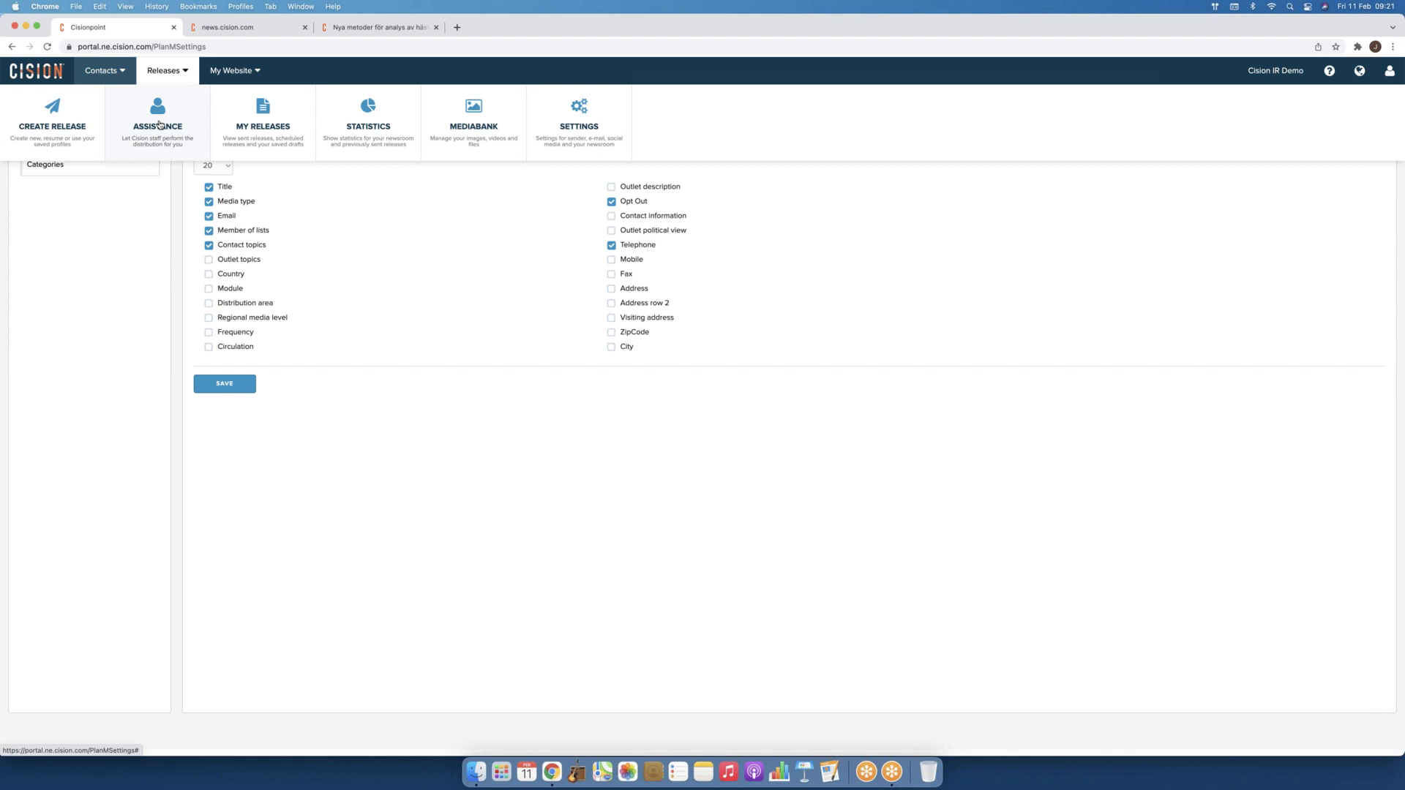
click(159, 124)
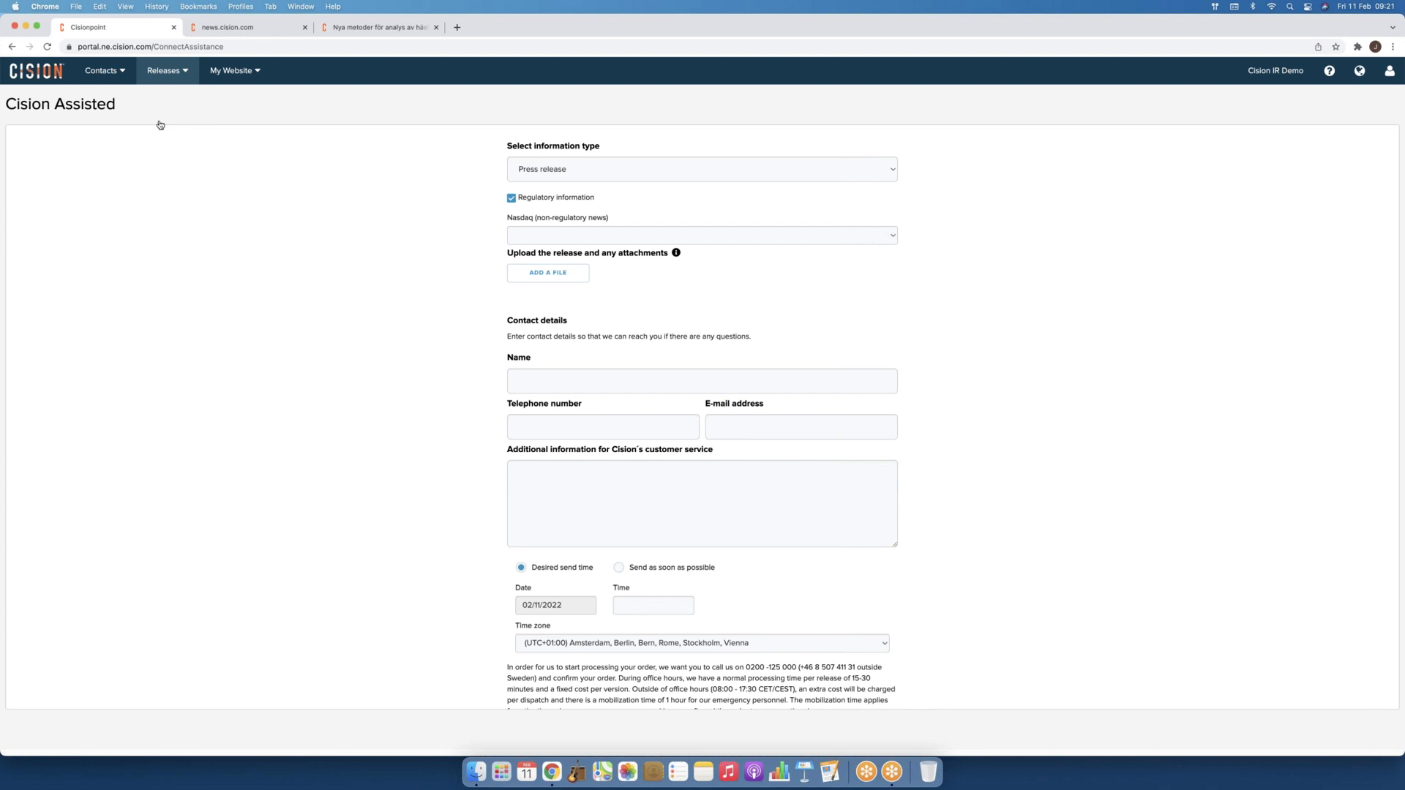
Step: Keep Press release as the information type and choose Investor news as the Nasdaq category
click(577, 171)
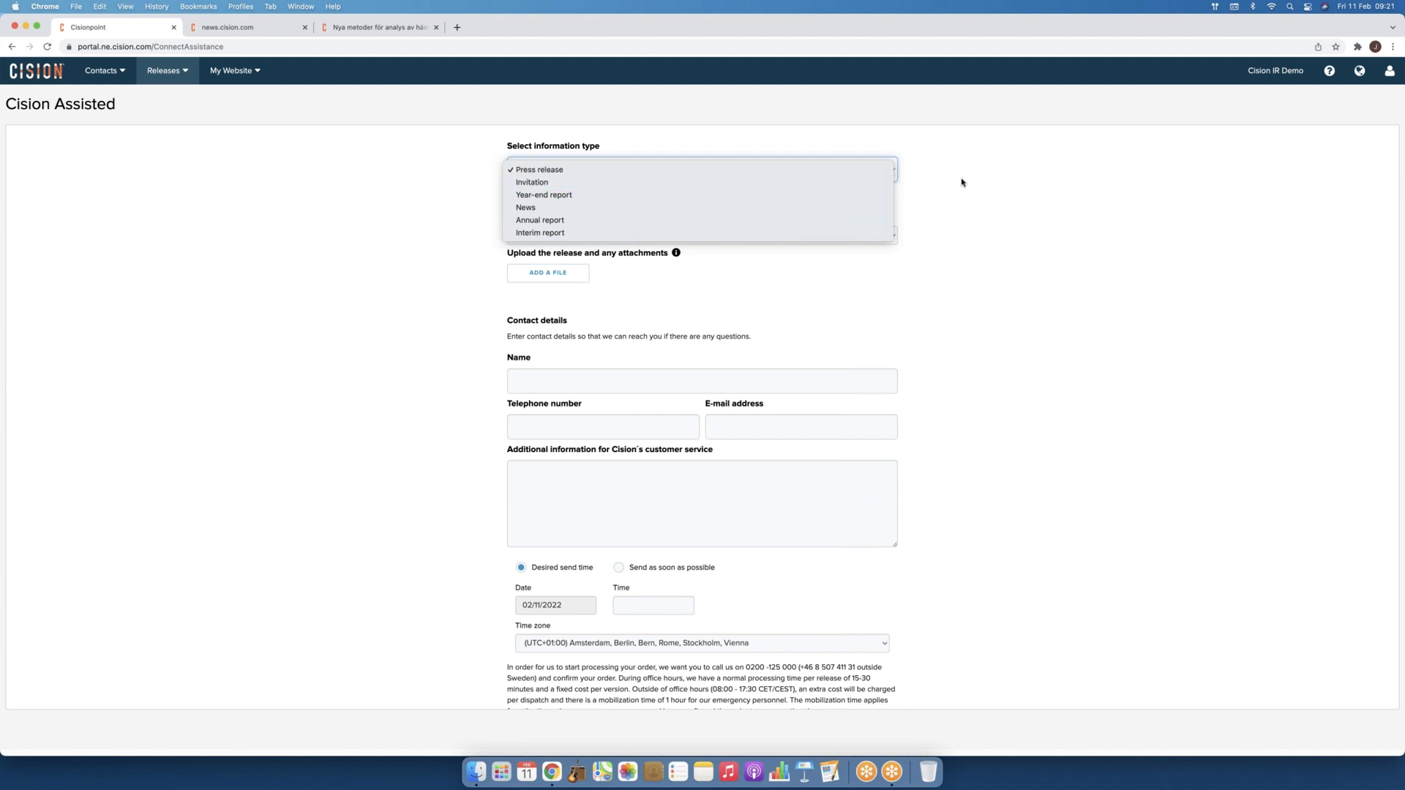
click(938, 183)
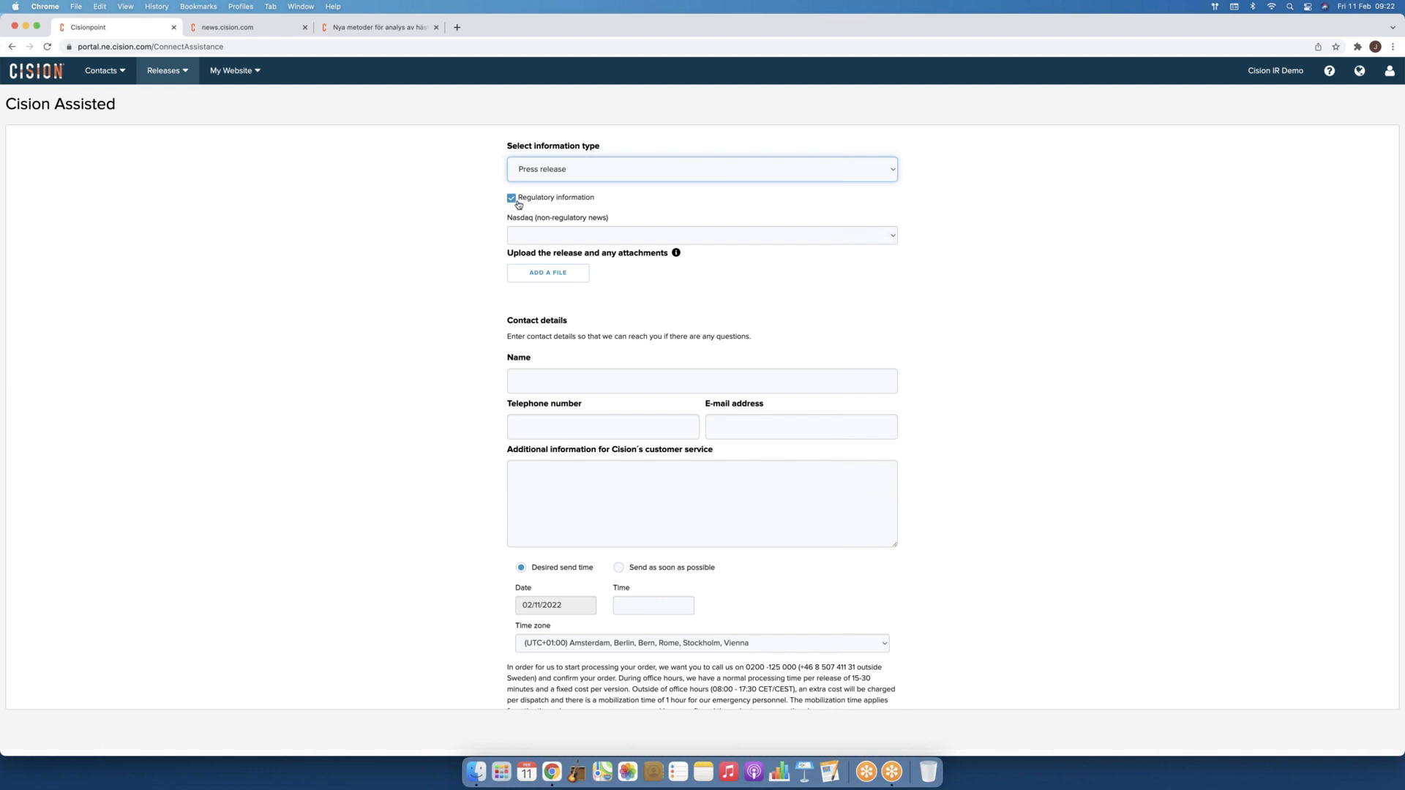
click(726, 236)
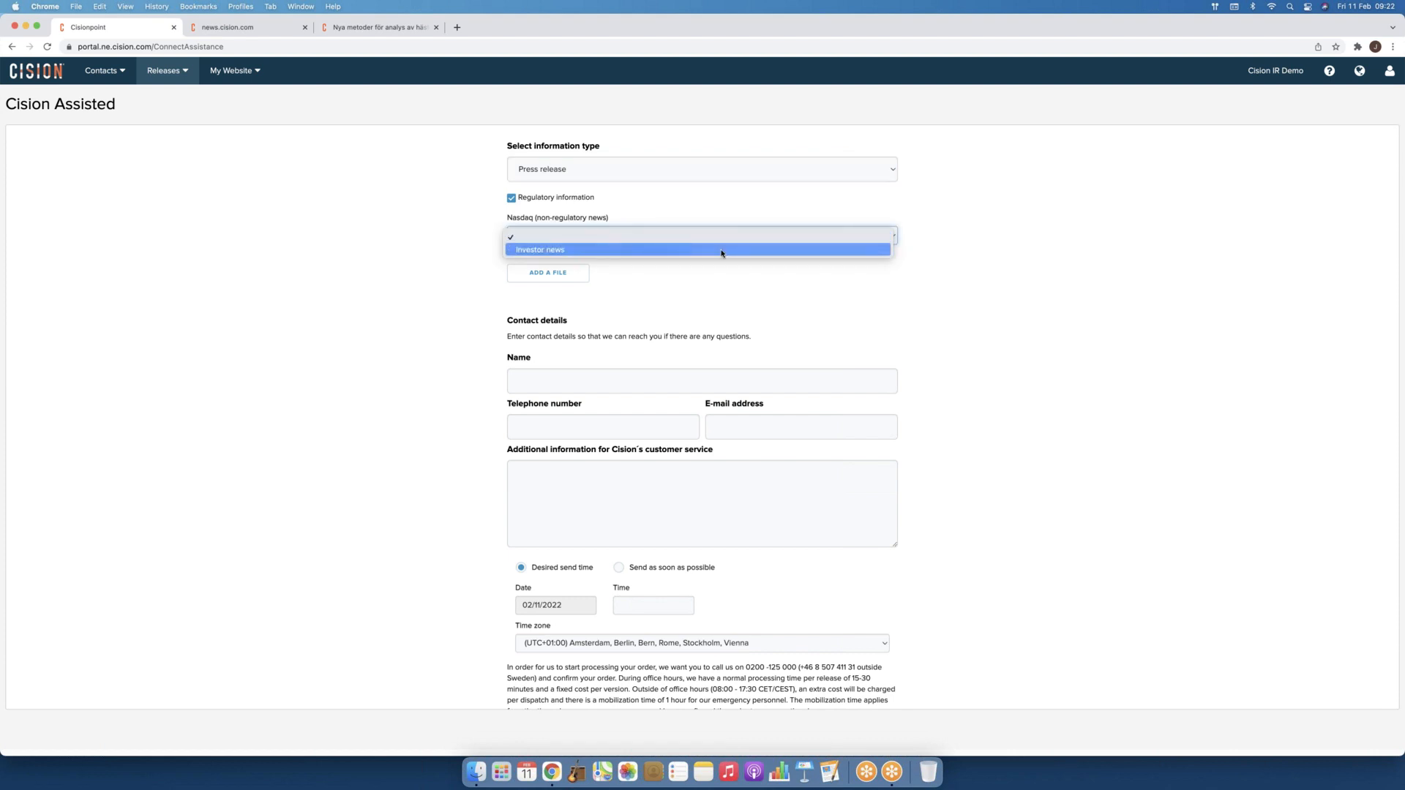
click(722, 251)
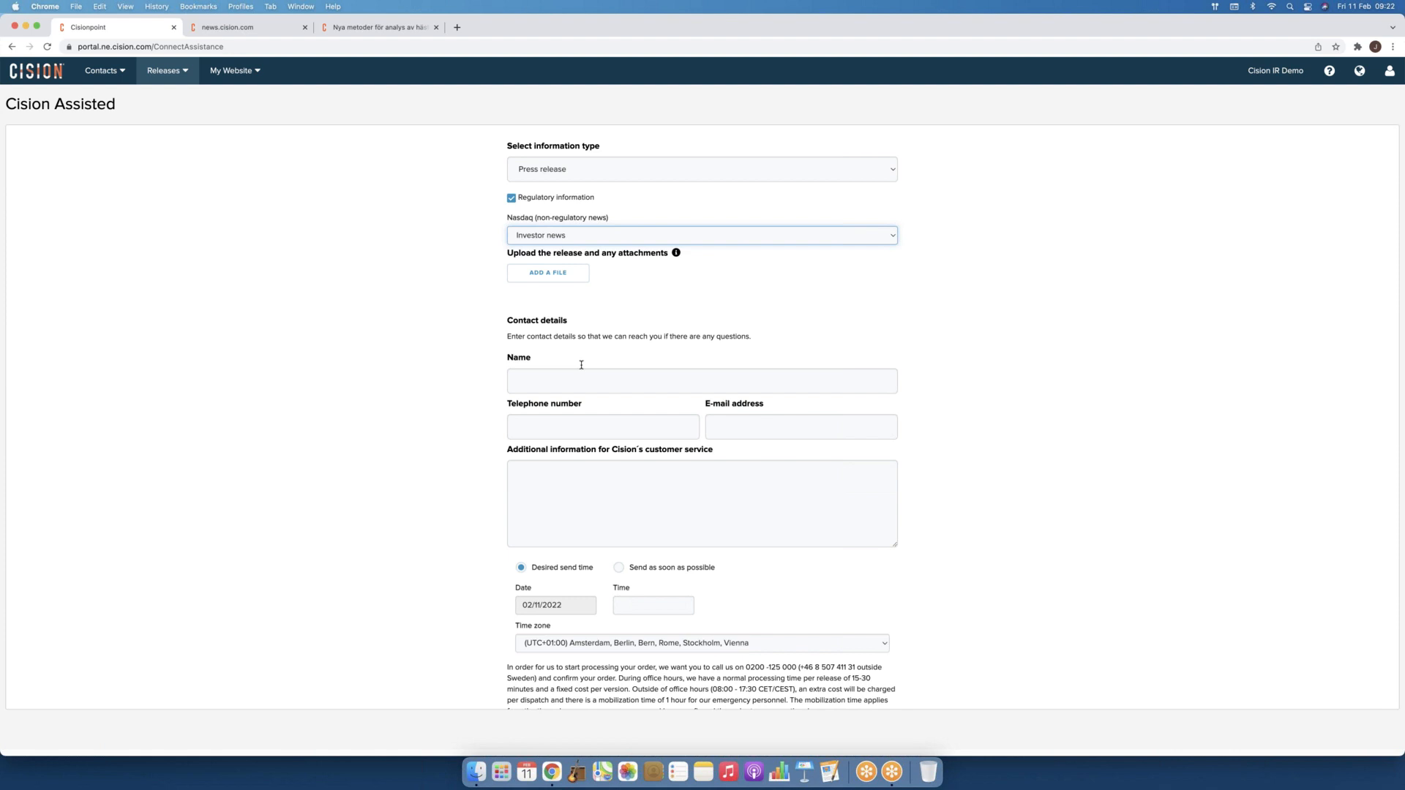
click(576, 501)
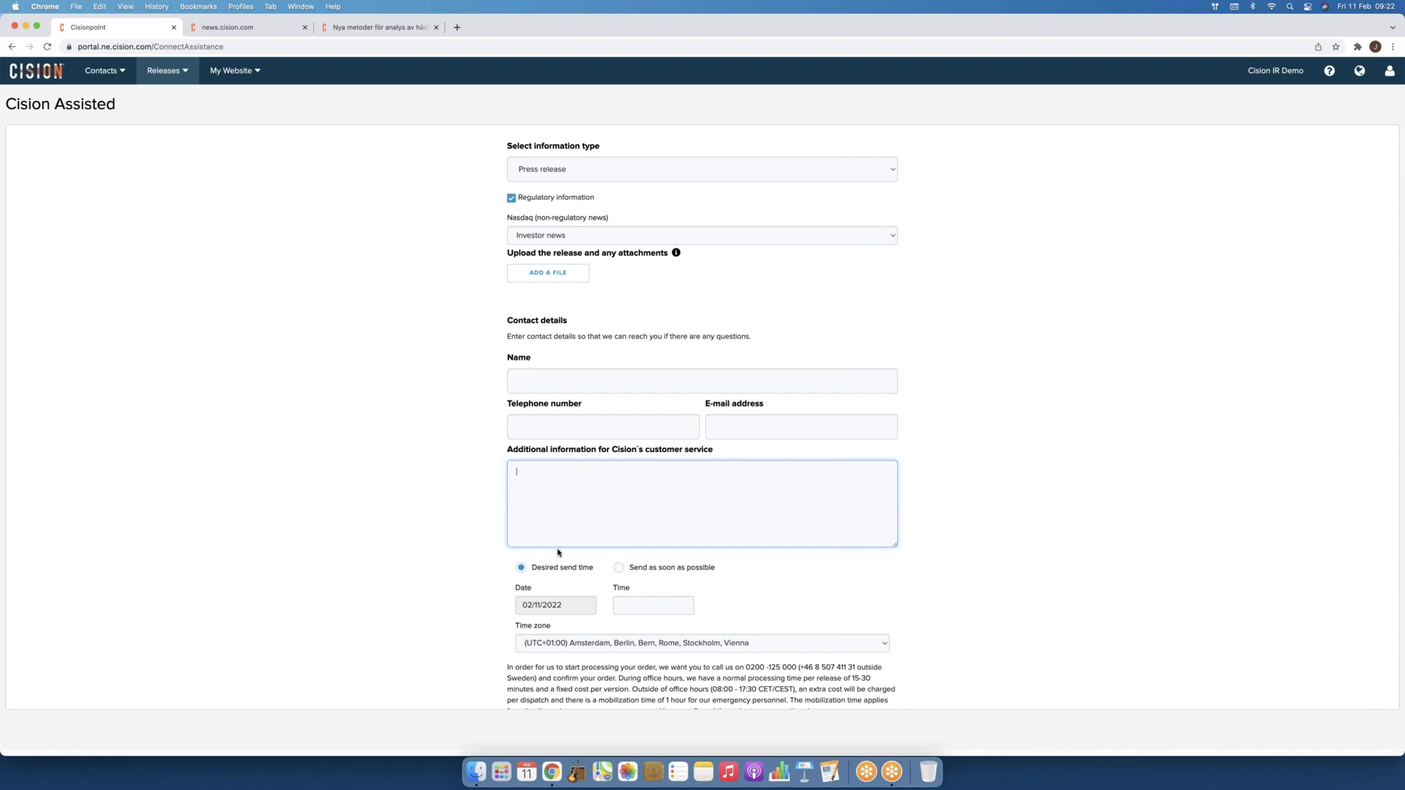
Step: Set the assisted release's desired send date to 02/14/2022
scroll(547, 574, down, 1)
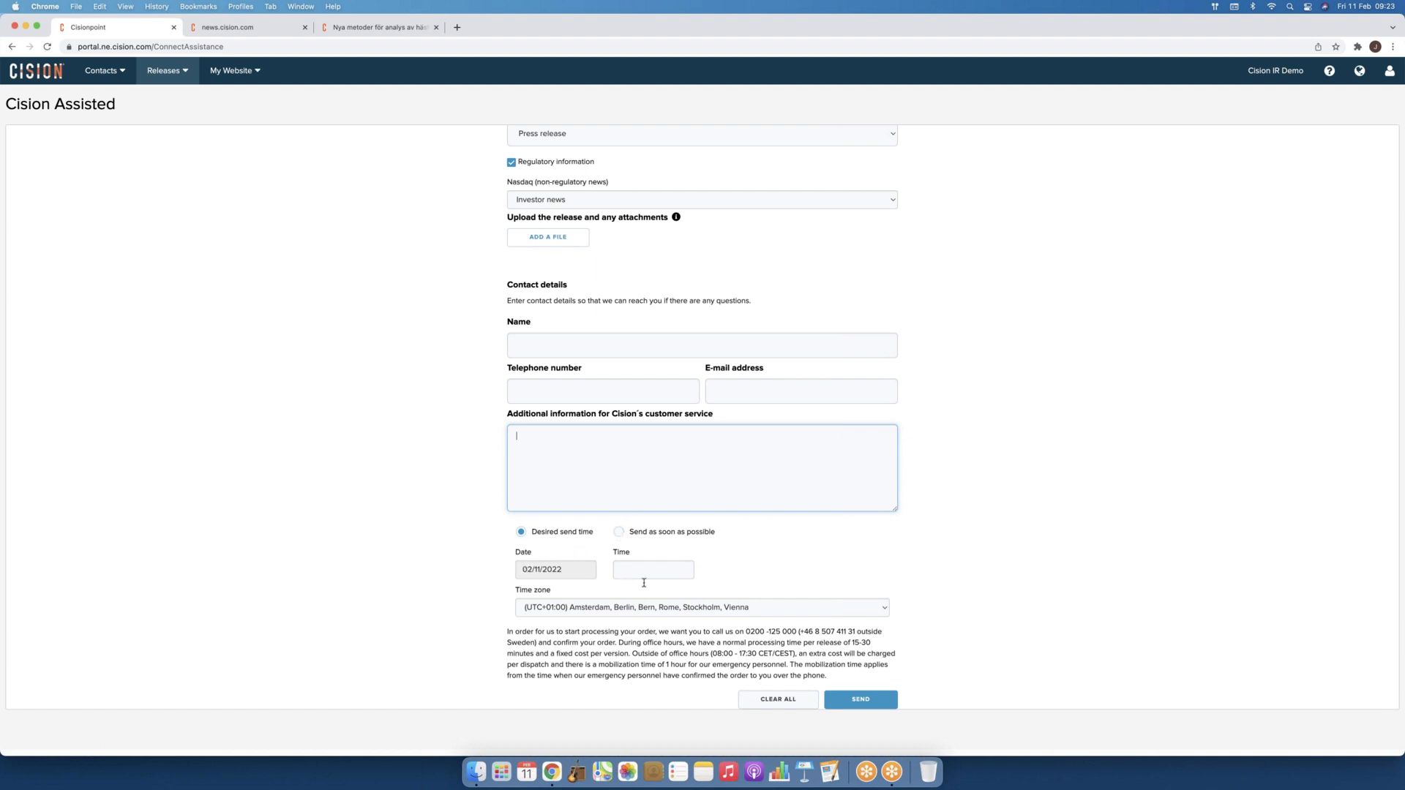
click(568, 571)
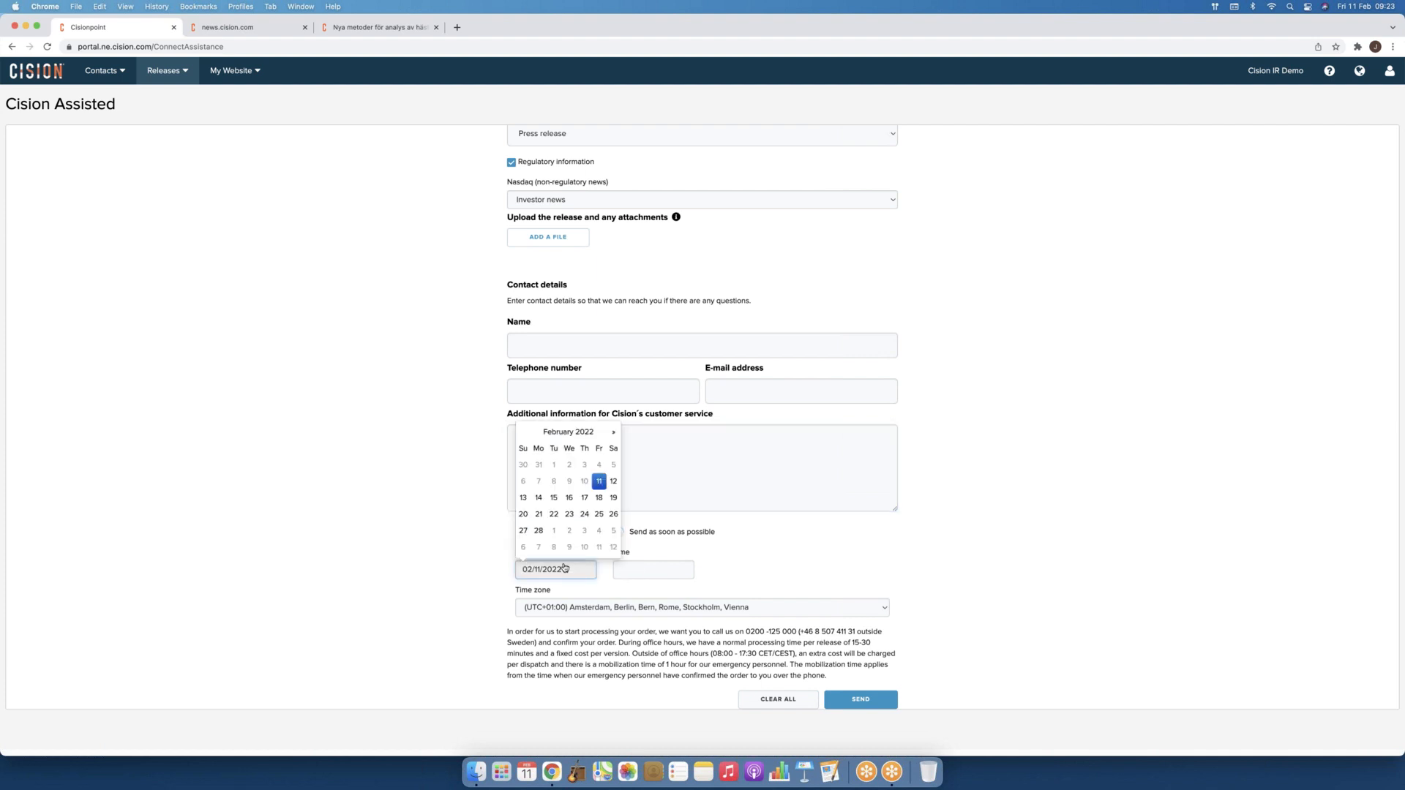
click(524, 499)
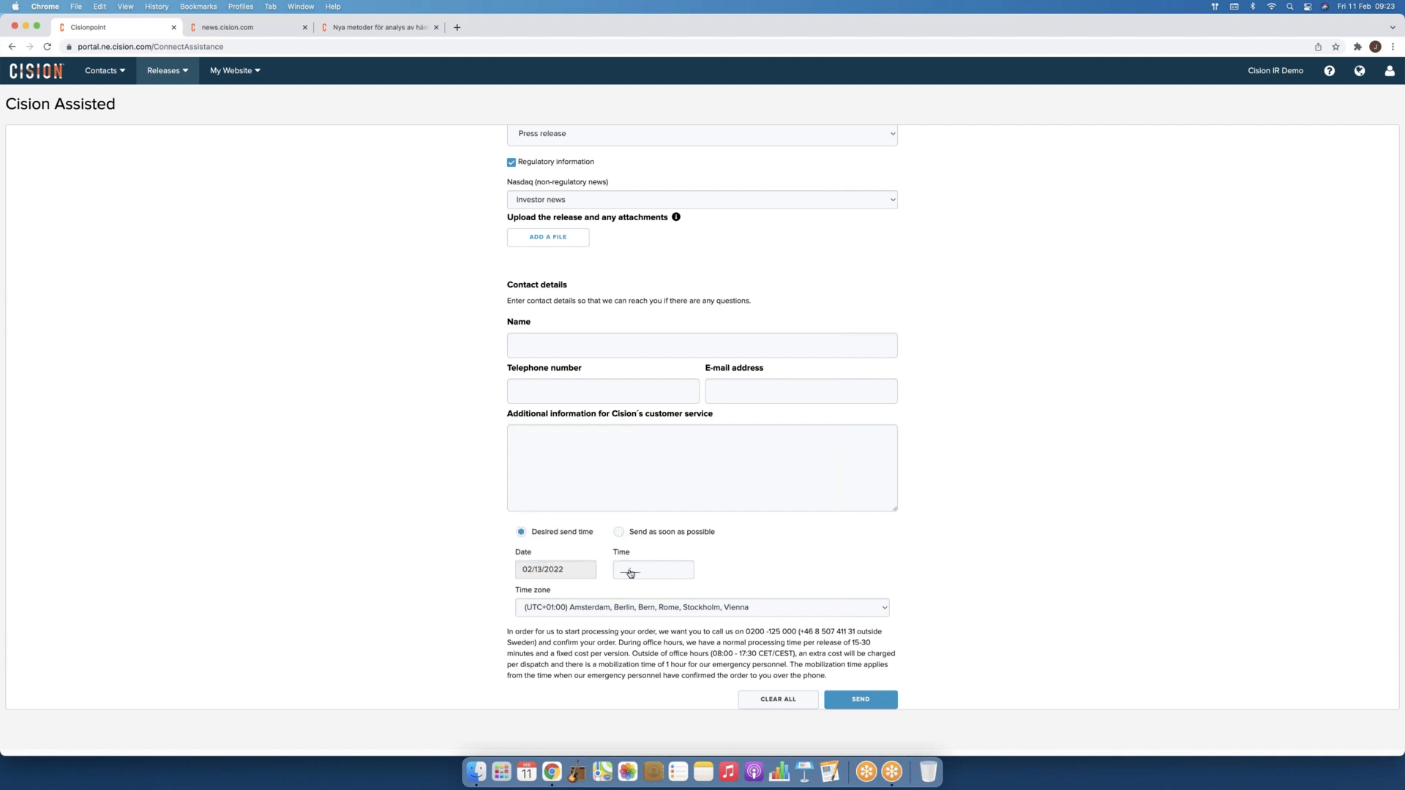
click(631, 573)
click(539, 498)
Step: Set the send time to 07:00 in the UTC+00:00 Dublin, Edinburgh, Lisbon, London time zone
click(640, 571)
text(07:00)
click(709, 610)
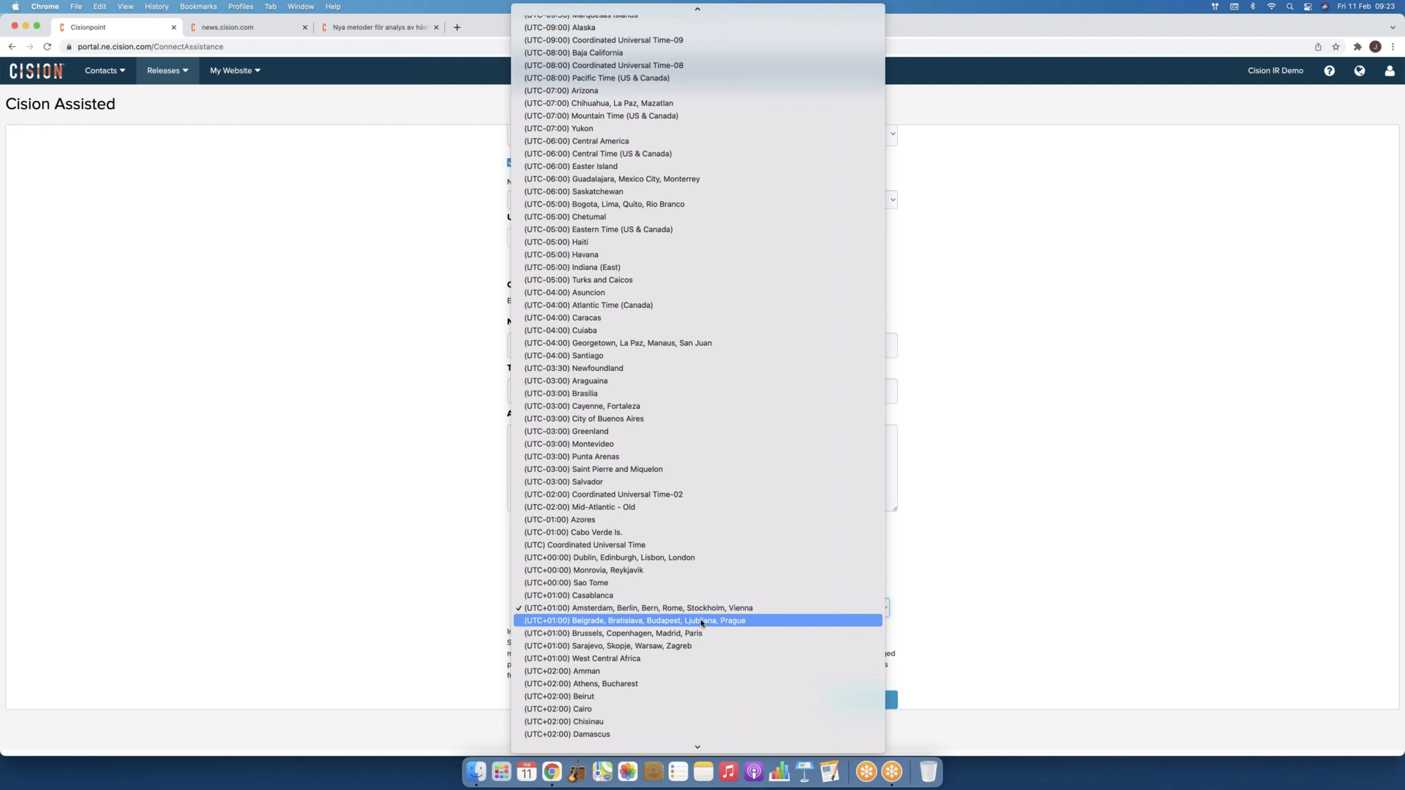
click(693, 559)
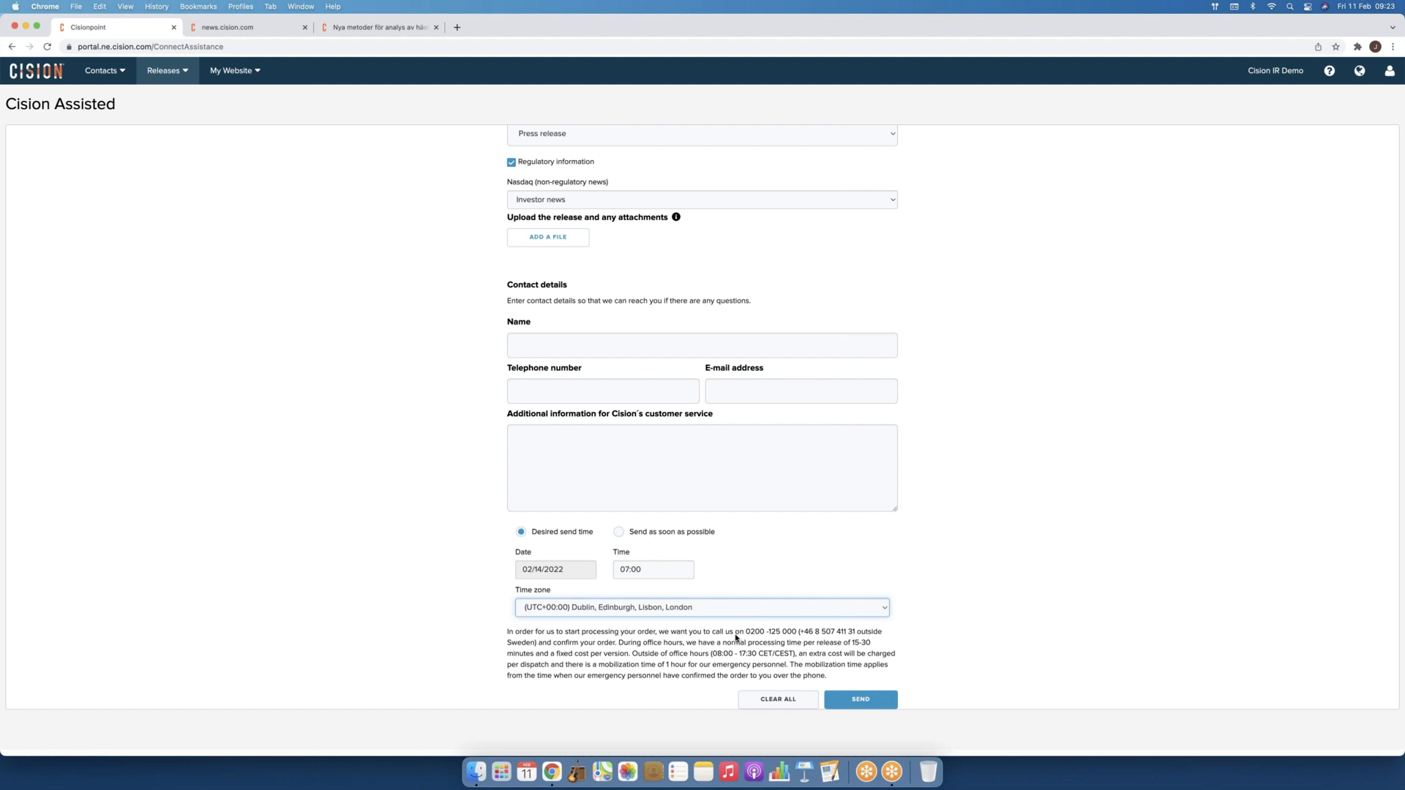
scroll(259, 225, up, 2)
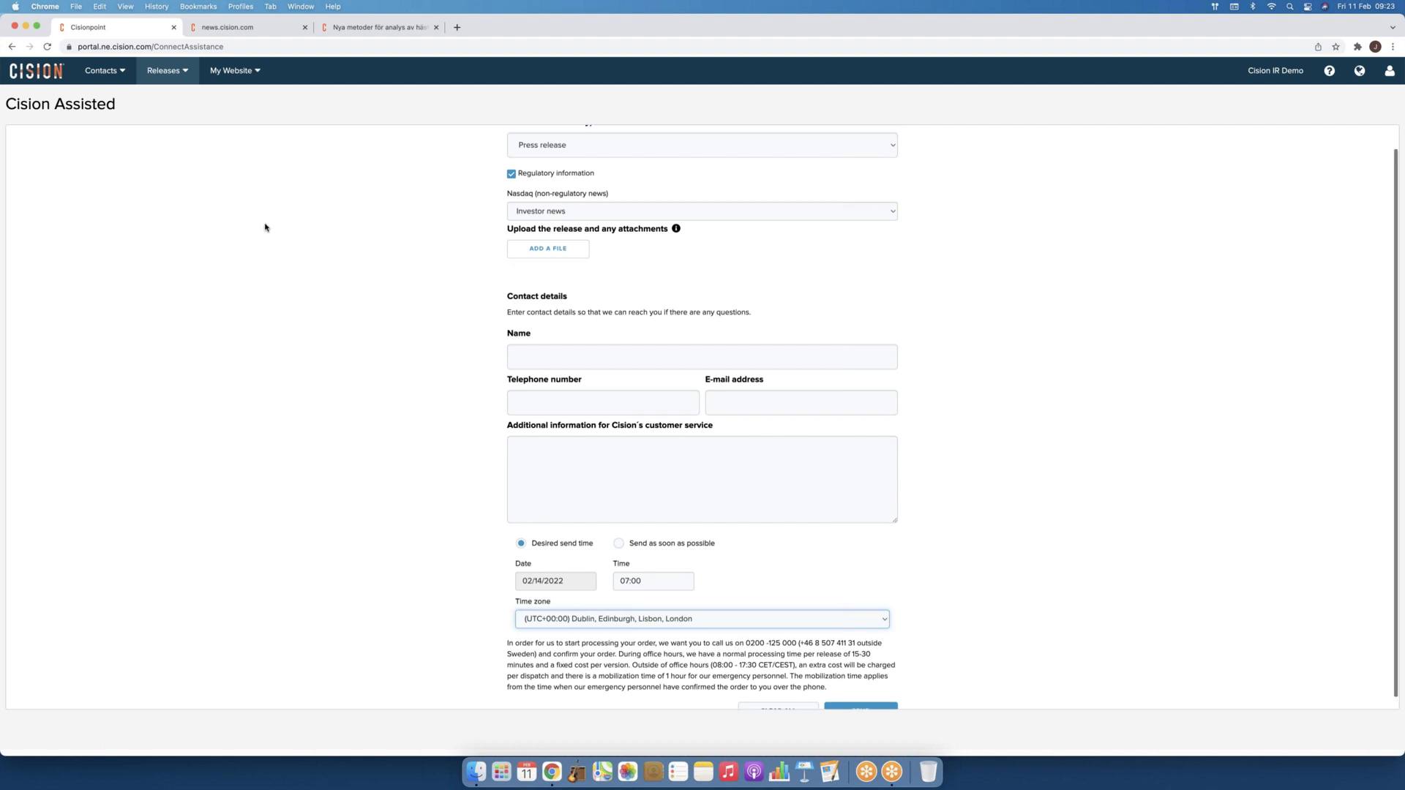
click(163, 77)
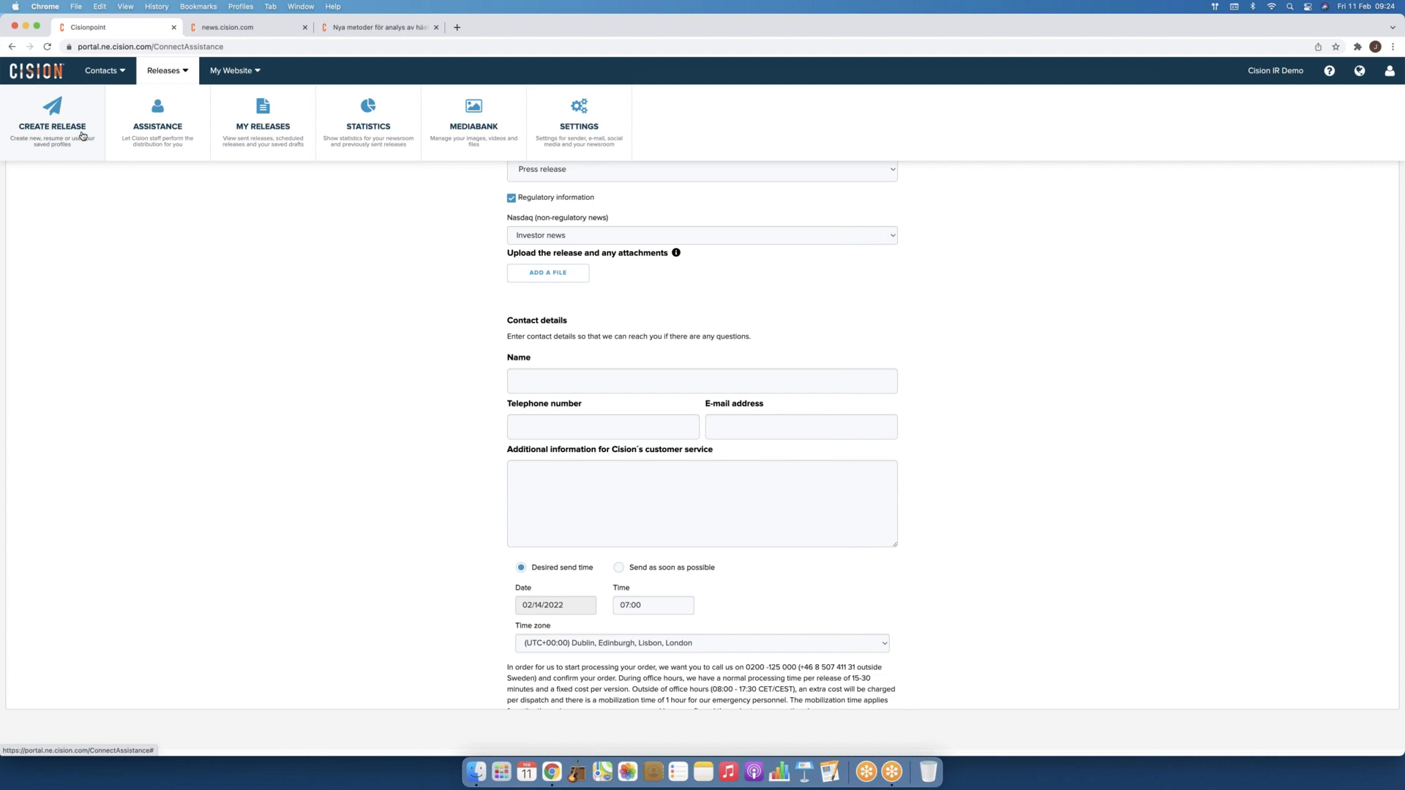
Step: Go to the Create Release page showing Resume Job, Profile, New Release and the 2022-01-28 draft
click(82, 136)
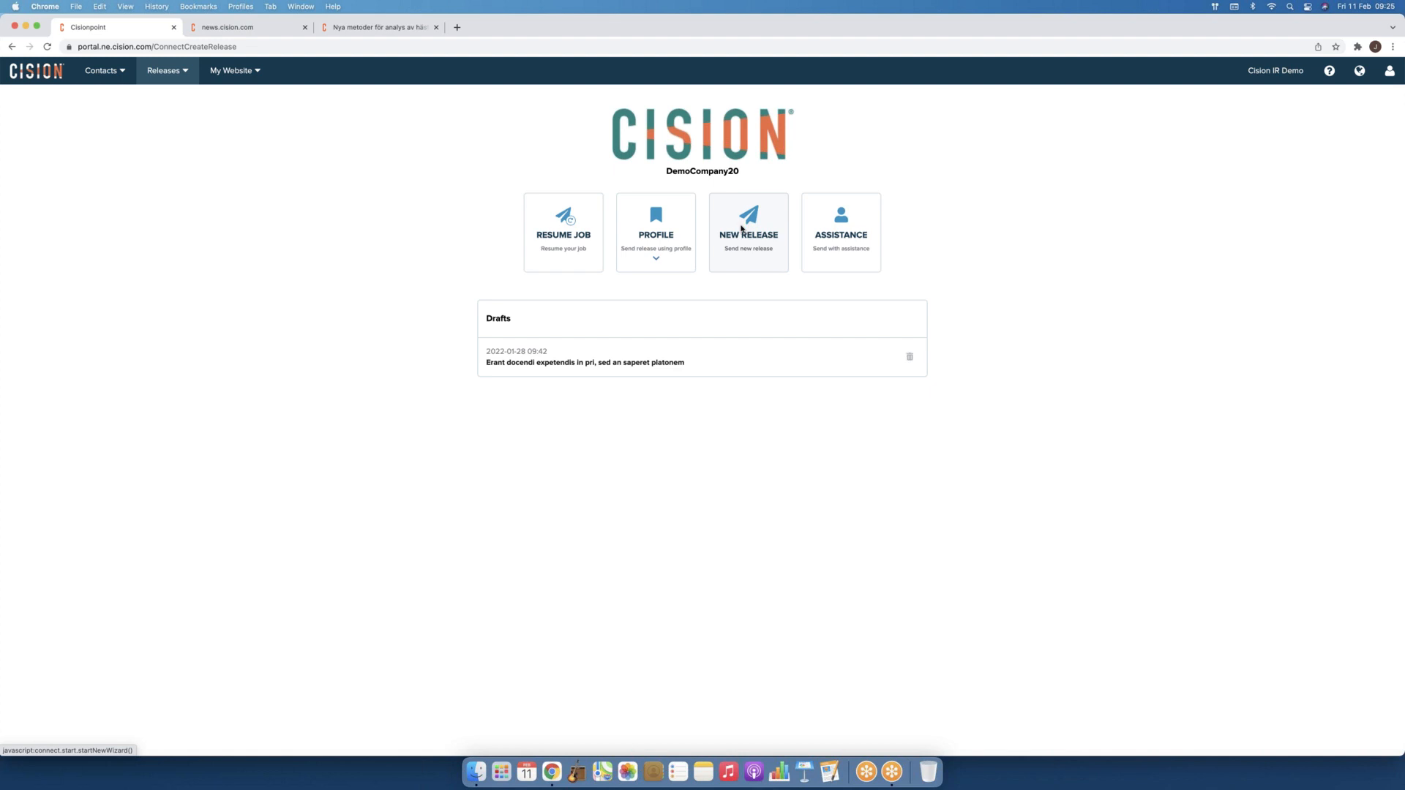
Step: Begin a new release, confirming the unfinished distribution may be overwritten
click(741, 228)
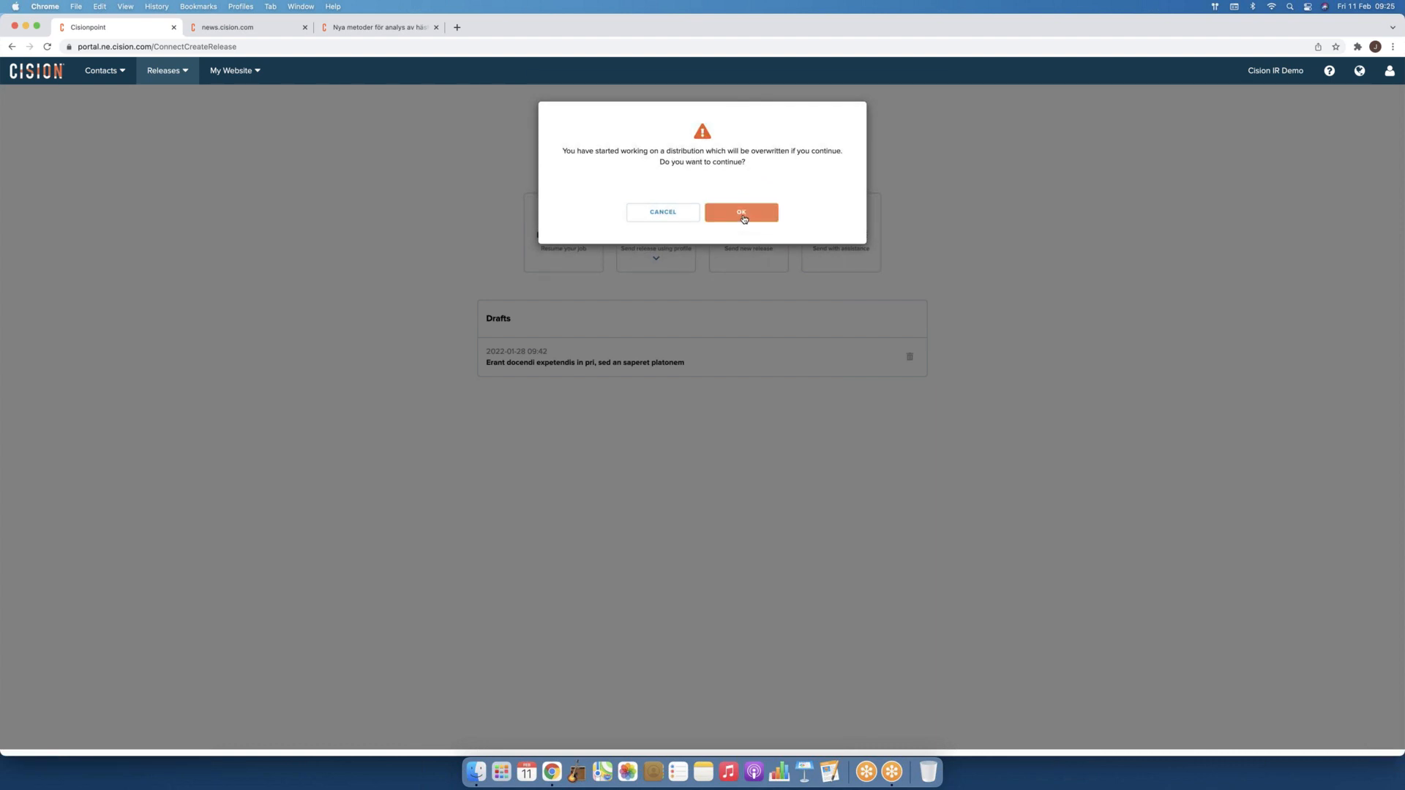
click(743, 218)
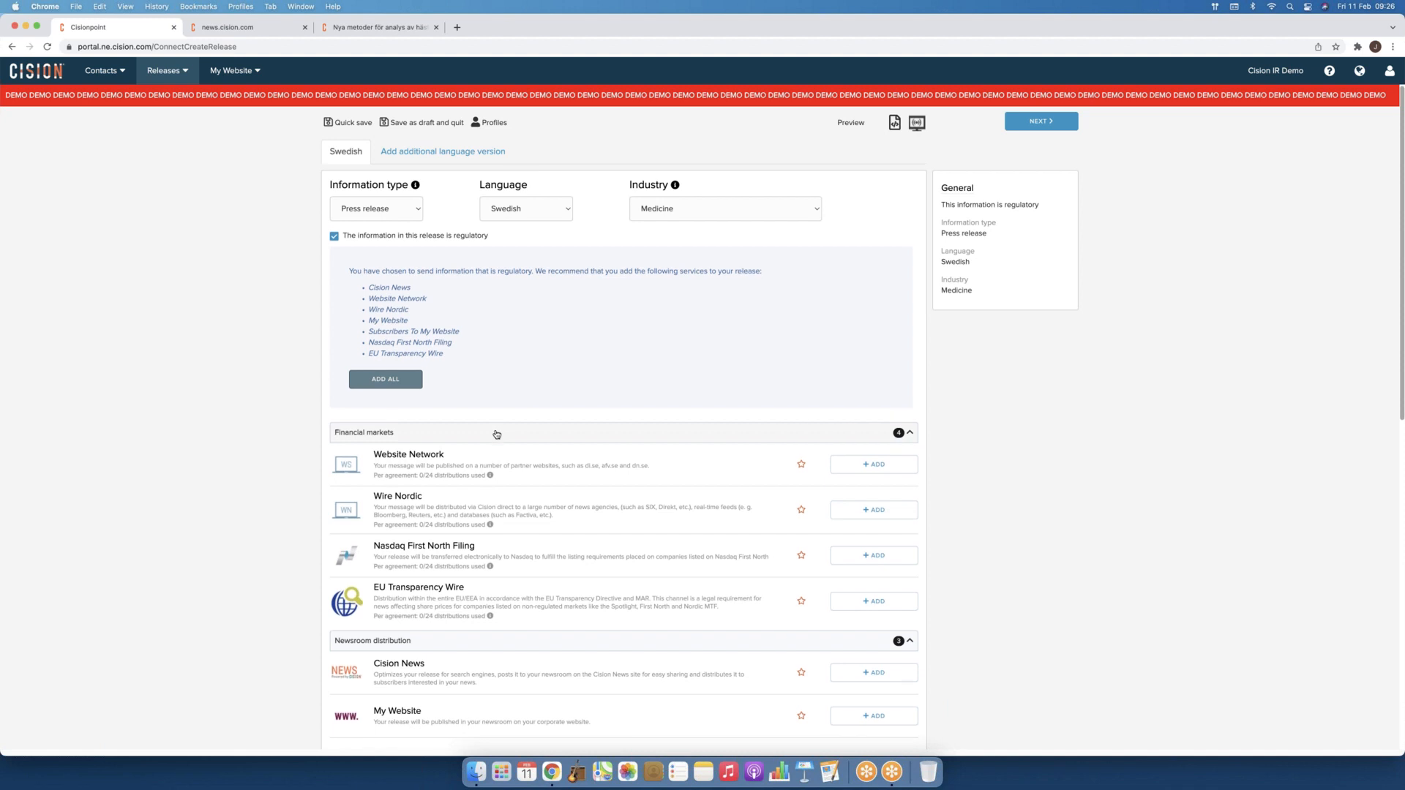
Step: Add all seven recommended services, including Wire Nordic and EU Transparency Wire, as recipients
scroll(496, 434, down, 2)
scroll(496, 430, up, 1)
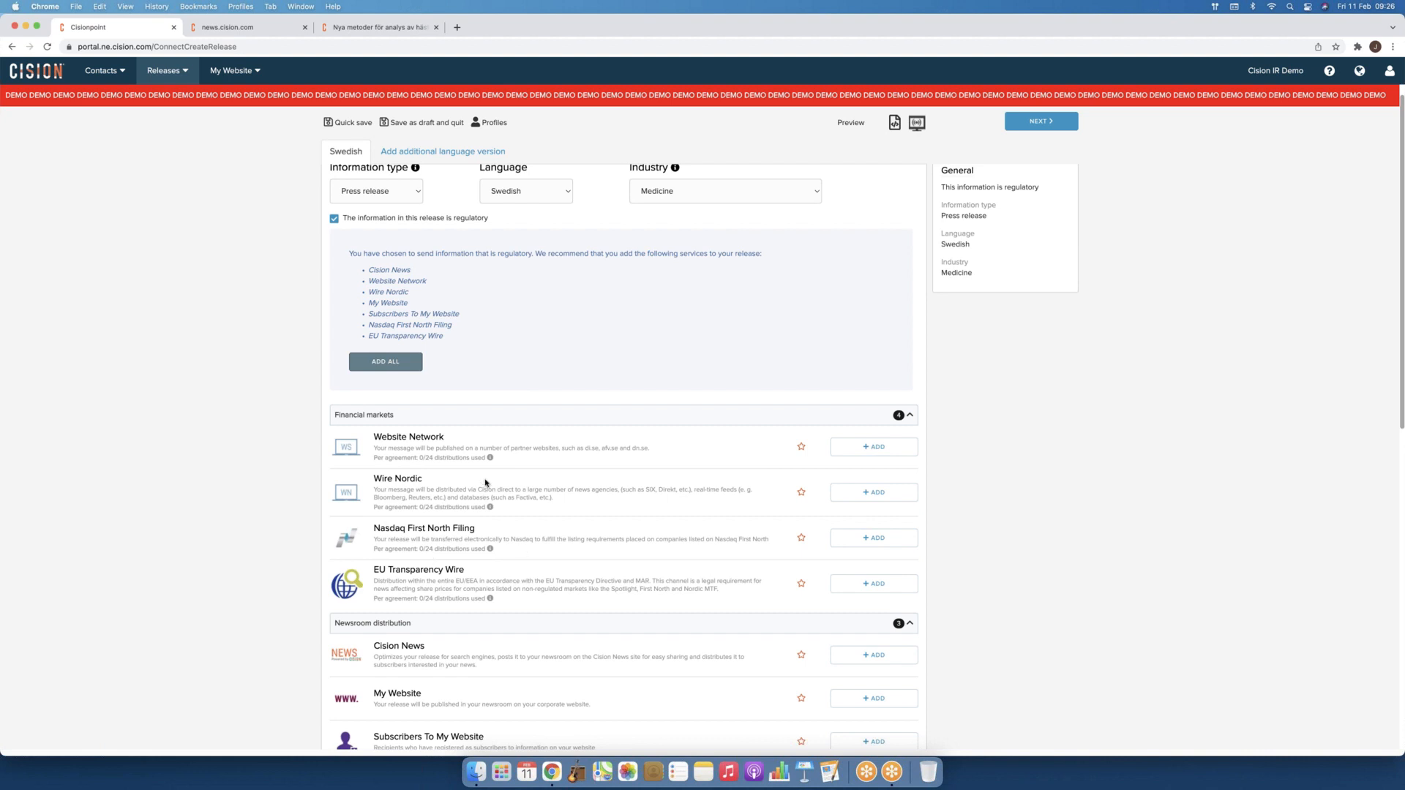
mouse_move(490, 459)
click(385, 362)
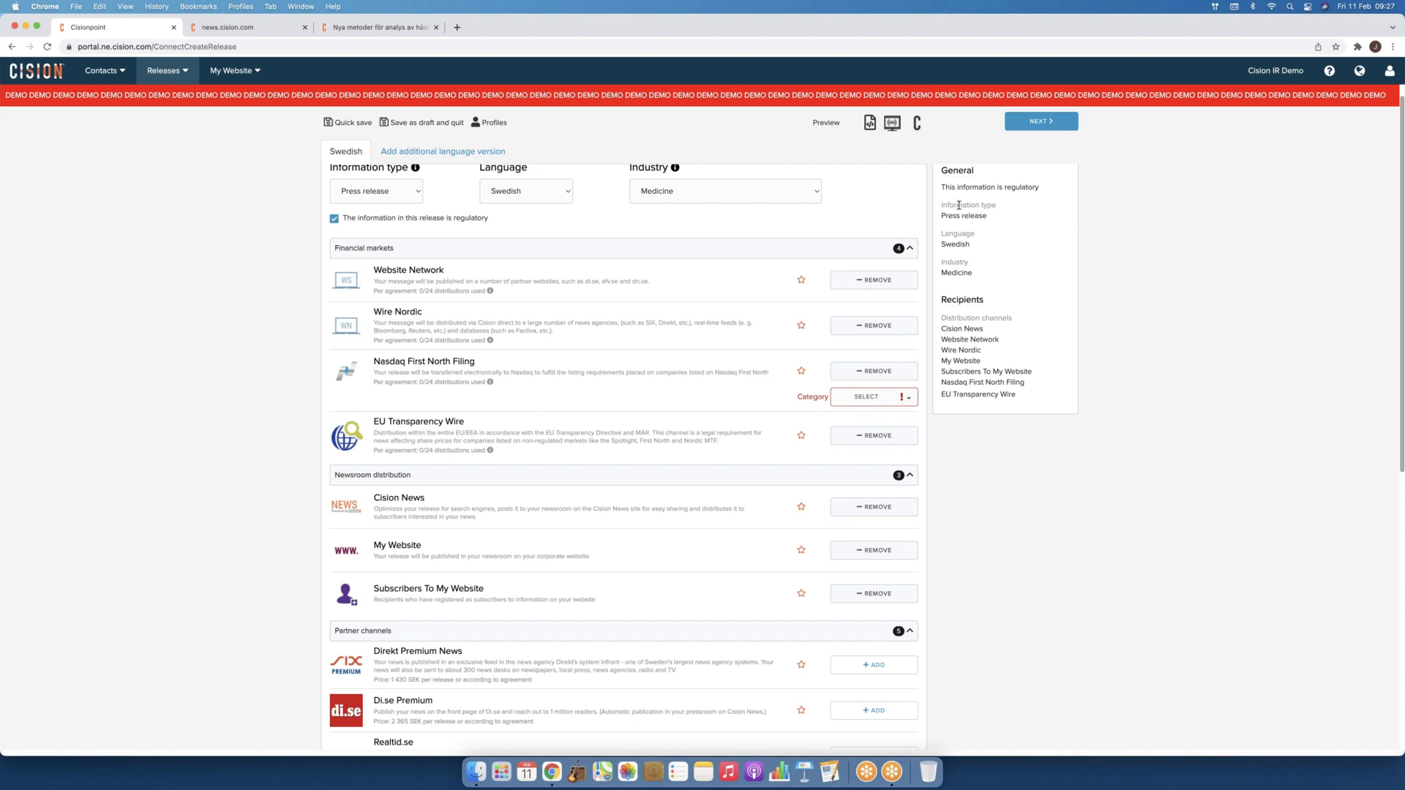
scroll(966, 223, up, 1)
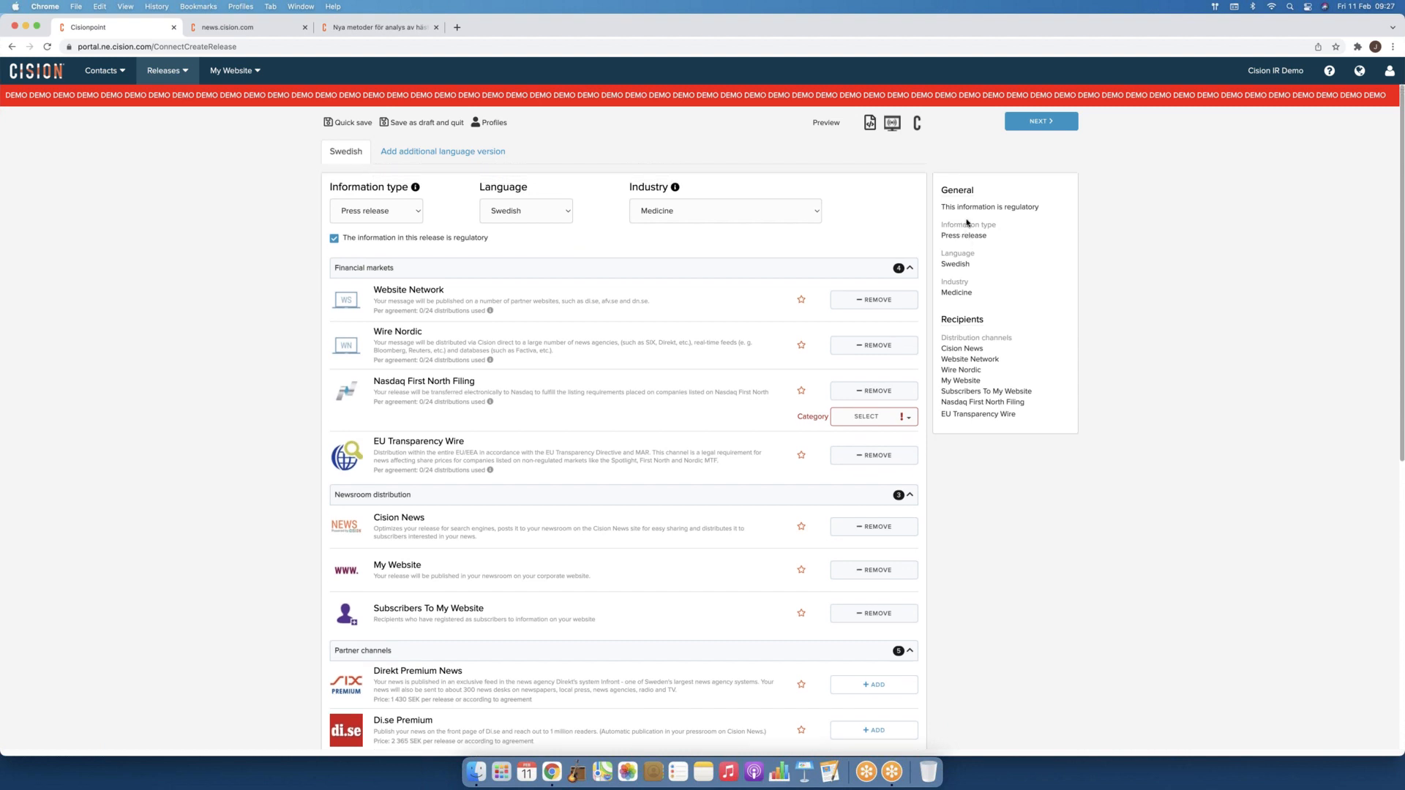
Step: Switch the release language from Swedish to English
click(565, 211)
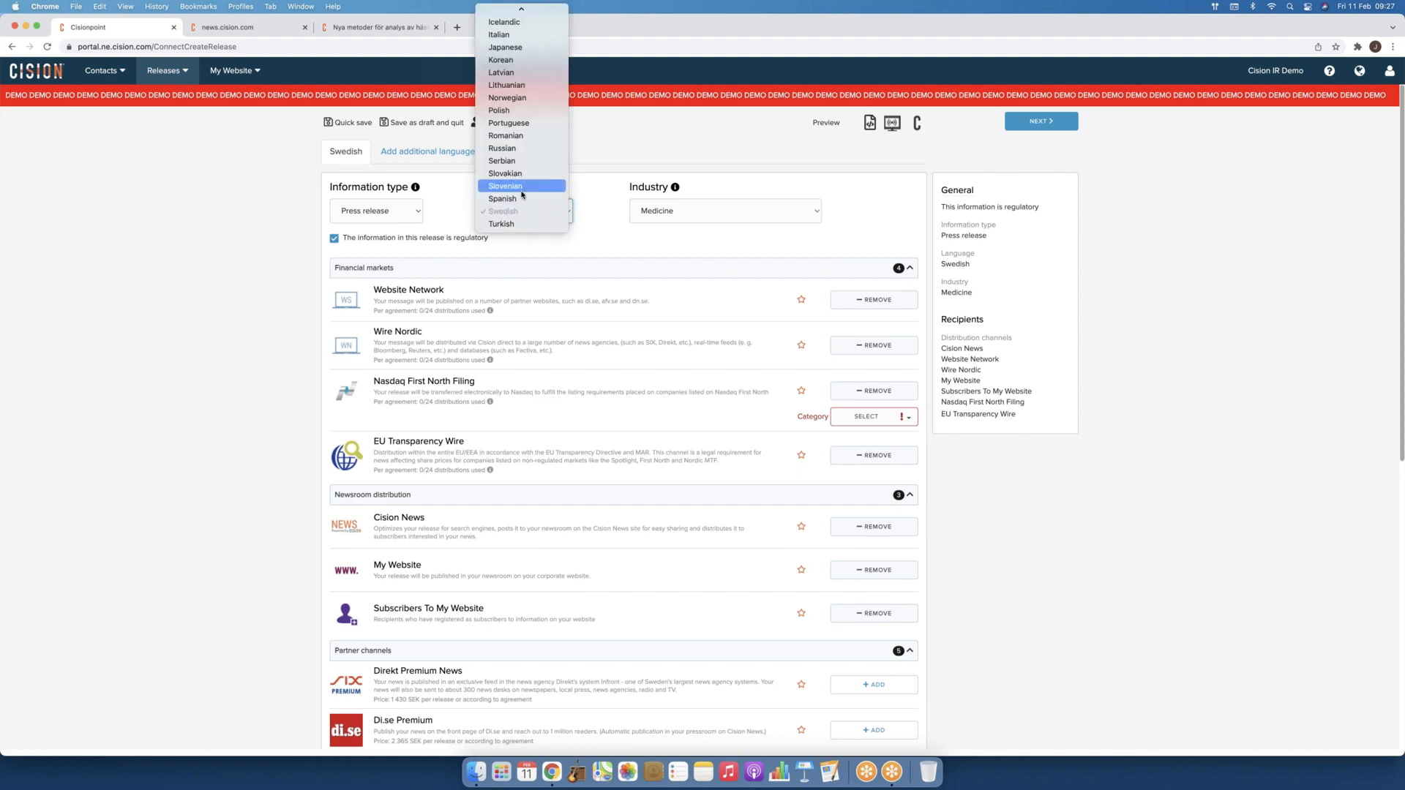
scroll(522, 194, up, 3)
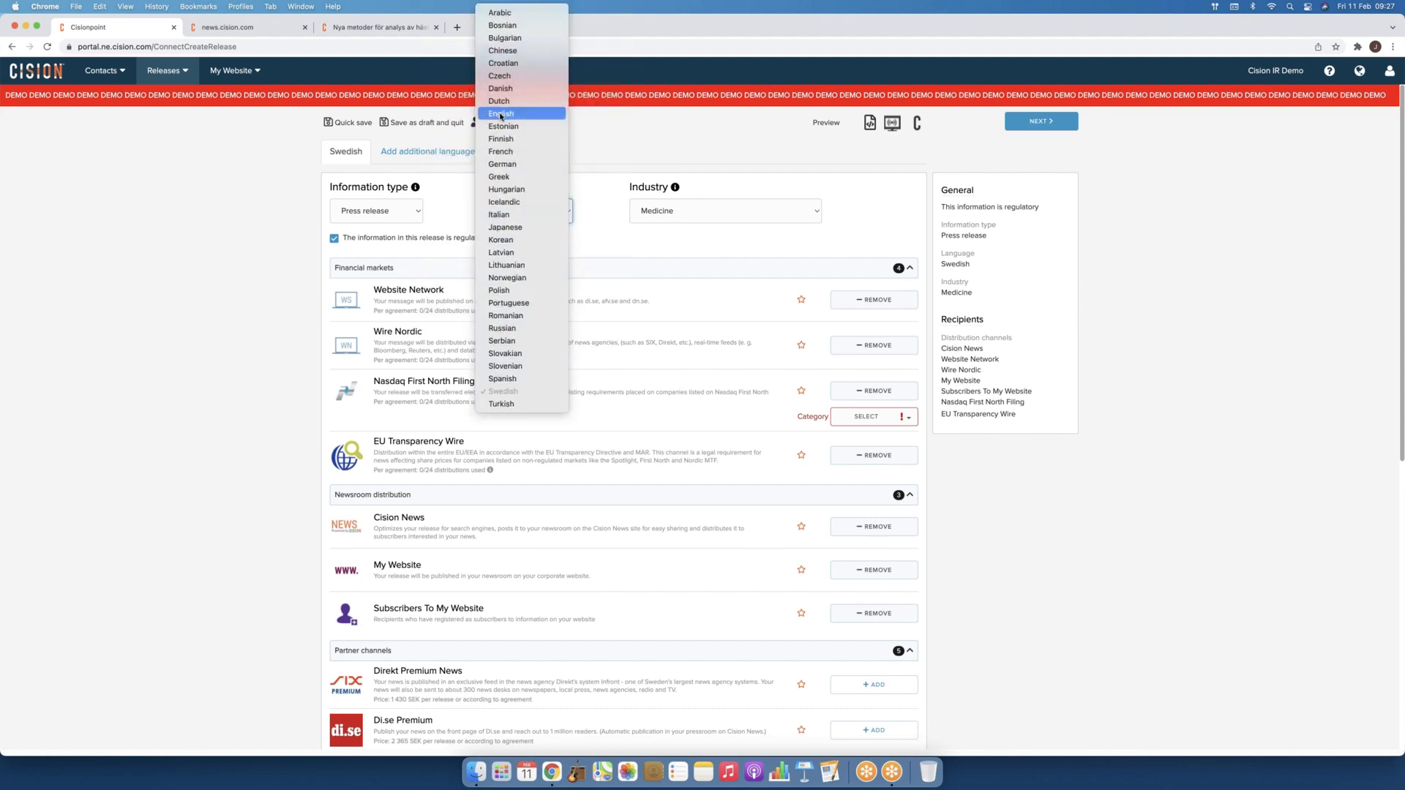
click(502, 115)
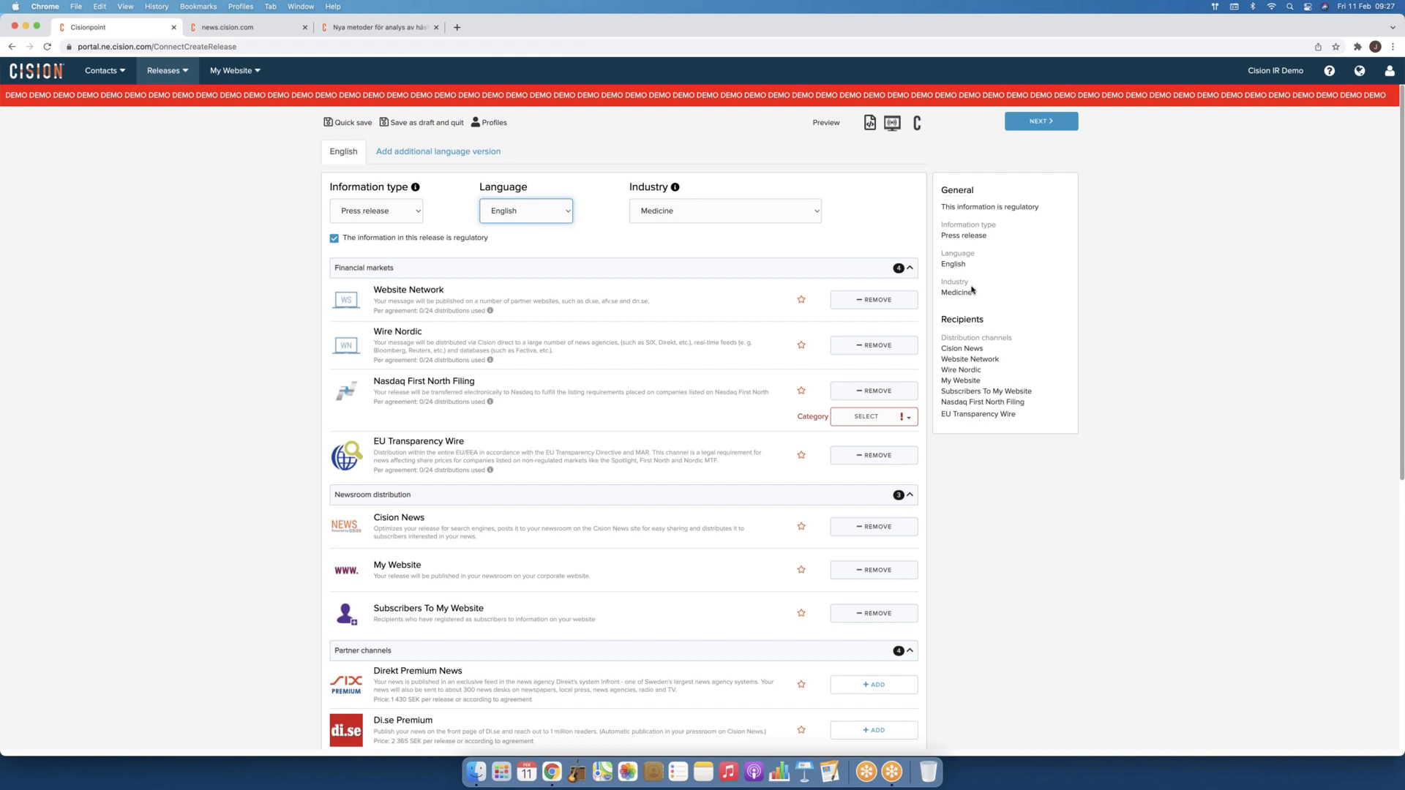
Step: Set the release industry to Health, then bring up the news.cision.com tab
click(799, 213)
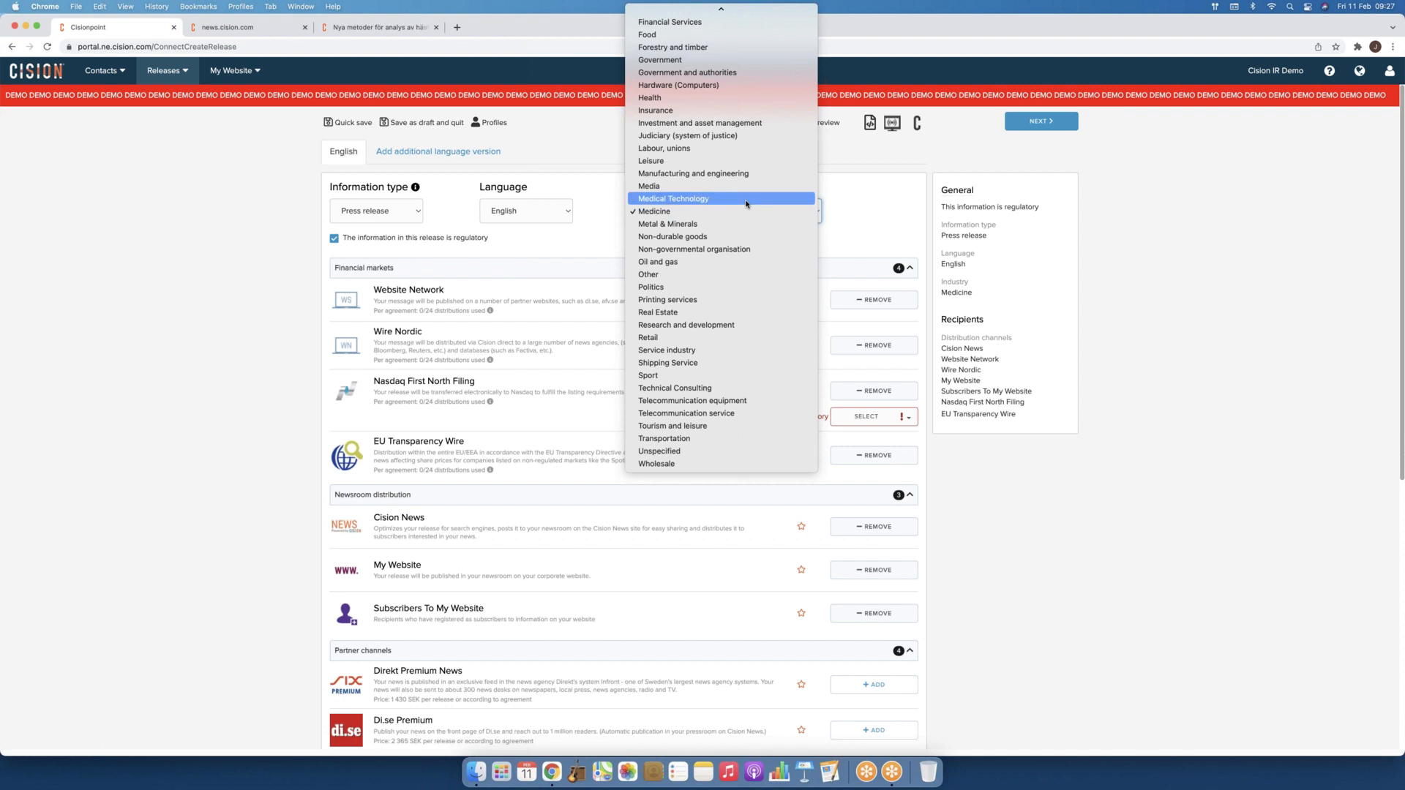
scroll(746, 205, up, 3)
scroll(747, 204, up, 1)
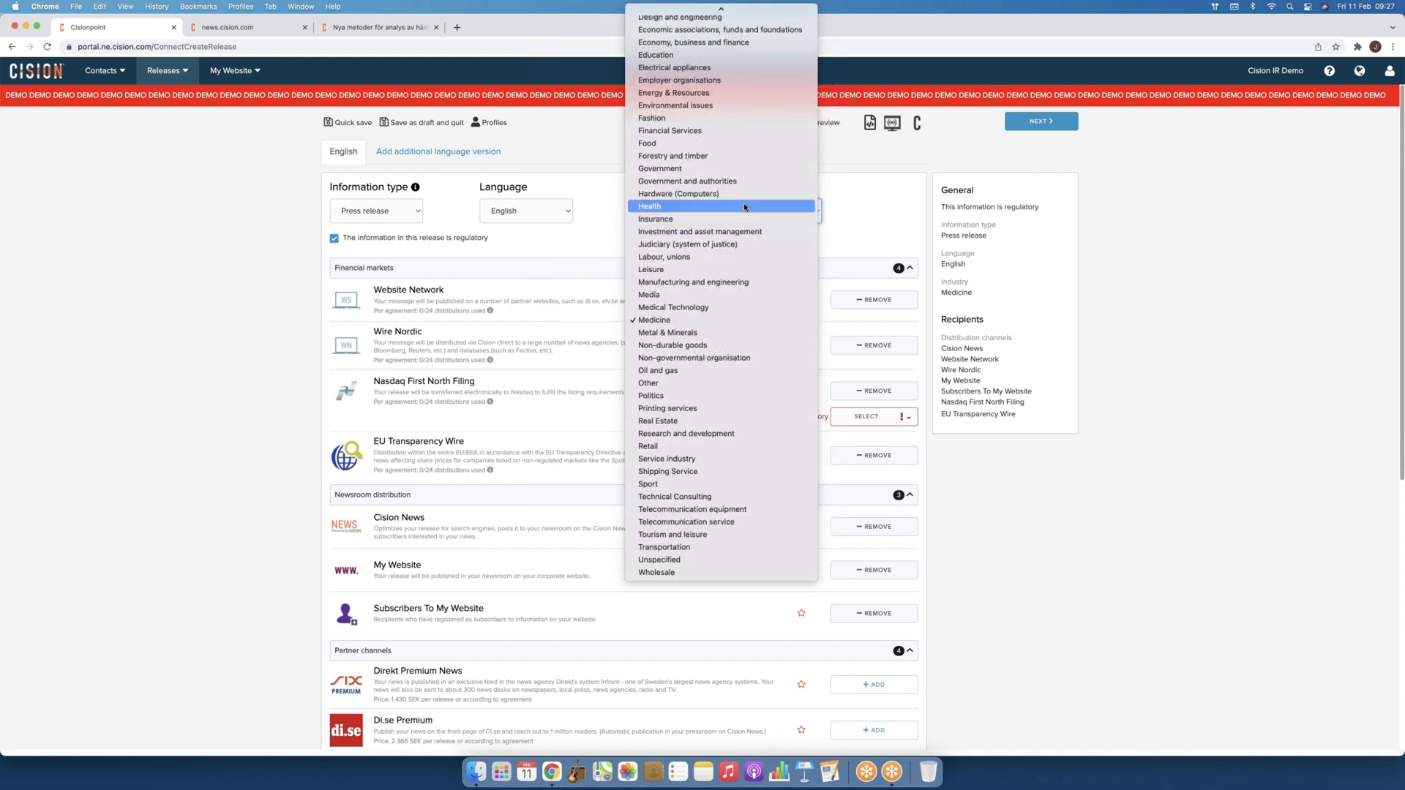
click(743, 205)
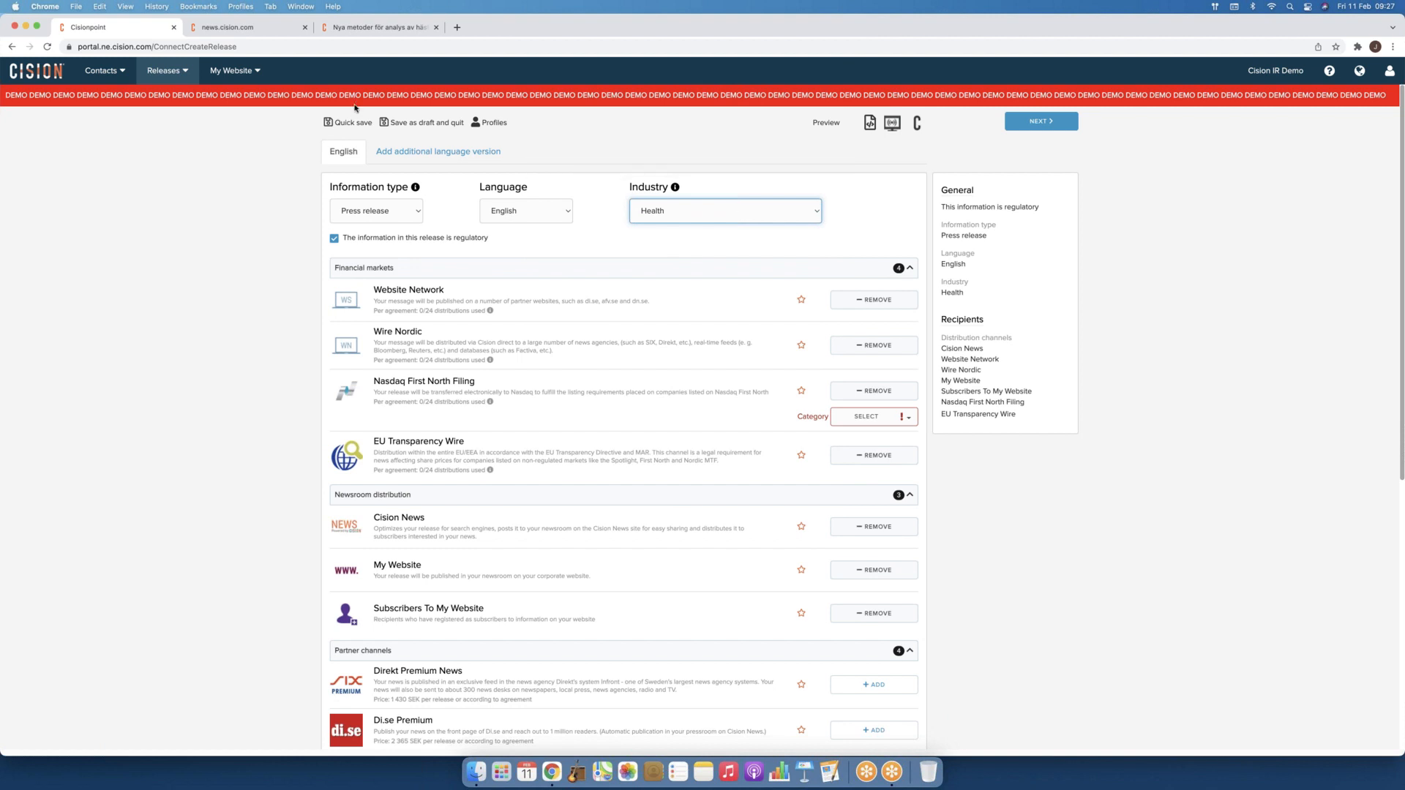
click(253, 29)
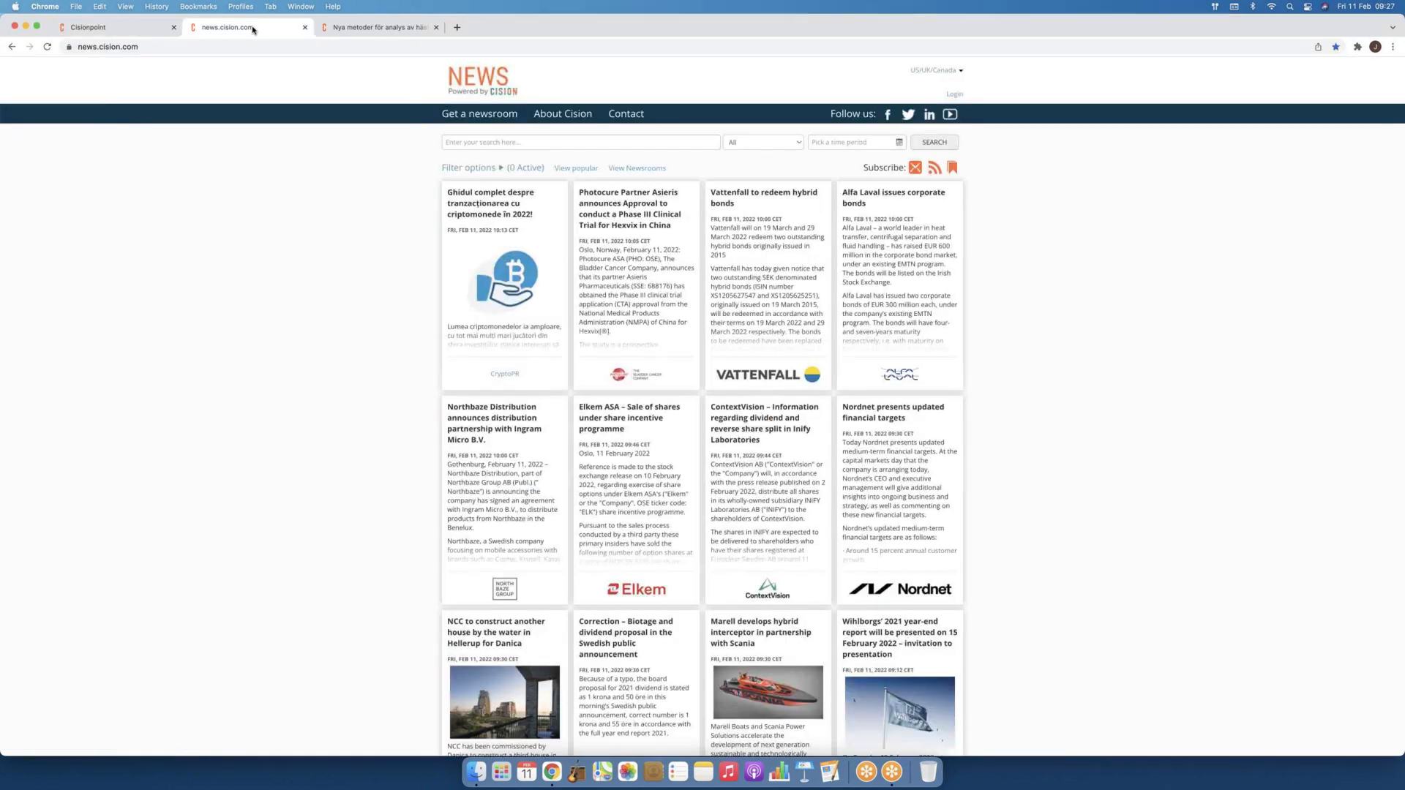
Step: Search the Cision News filters for 'health', apply the Health industry tag, and return to Cisionpoint
click(483, 168)
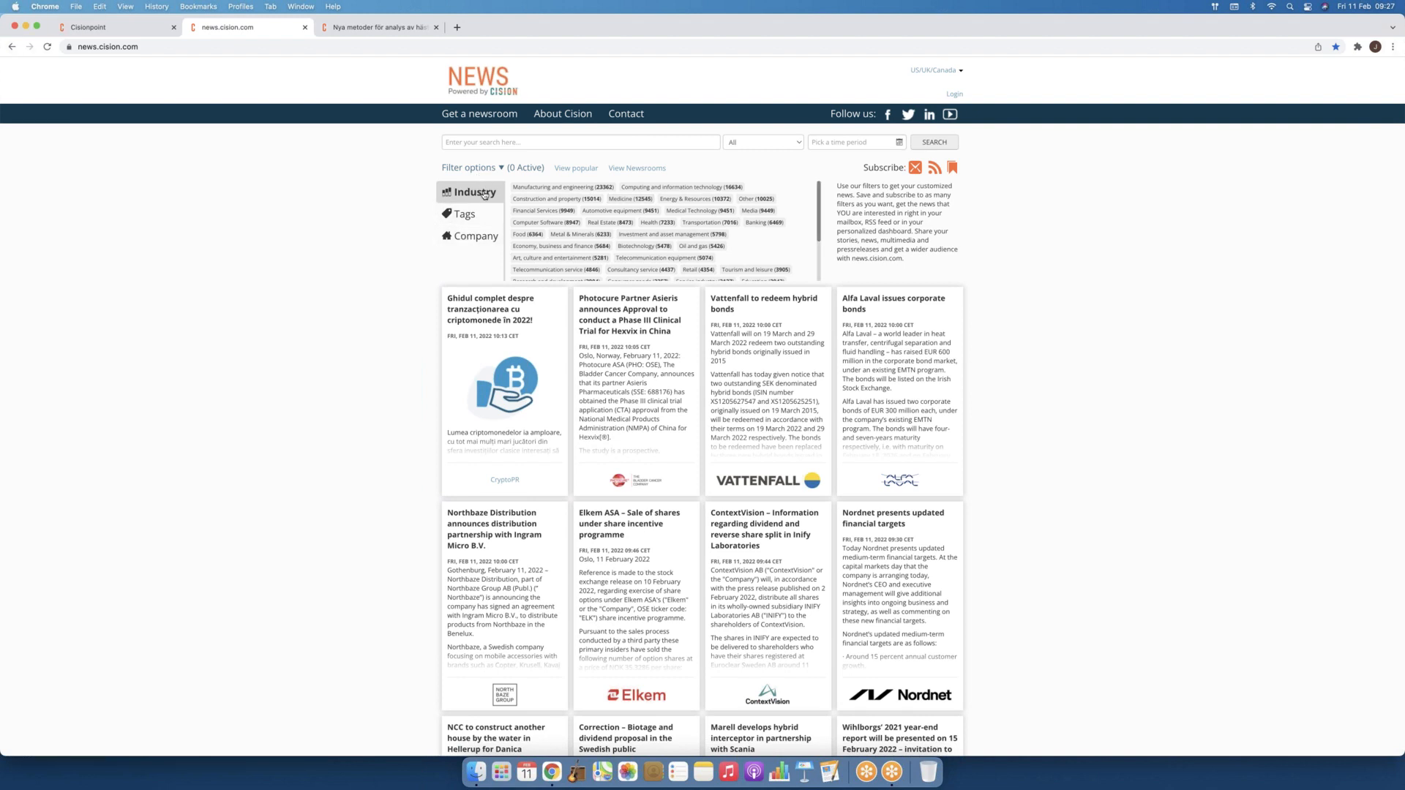
click(550, 147)
text(he)
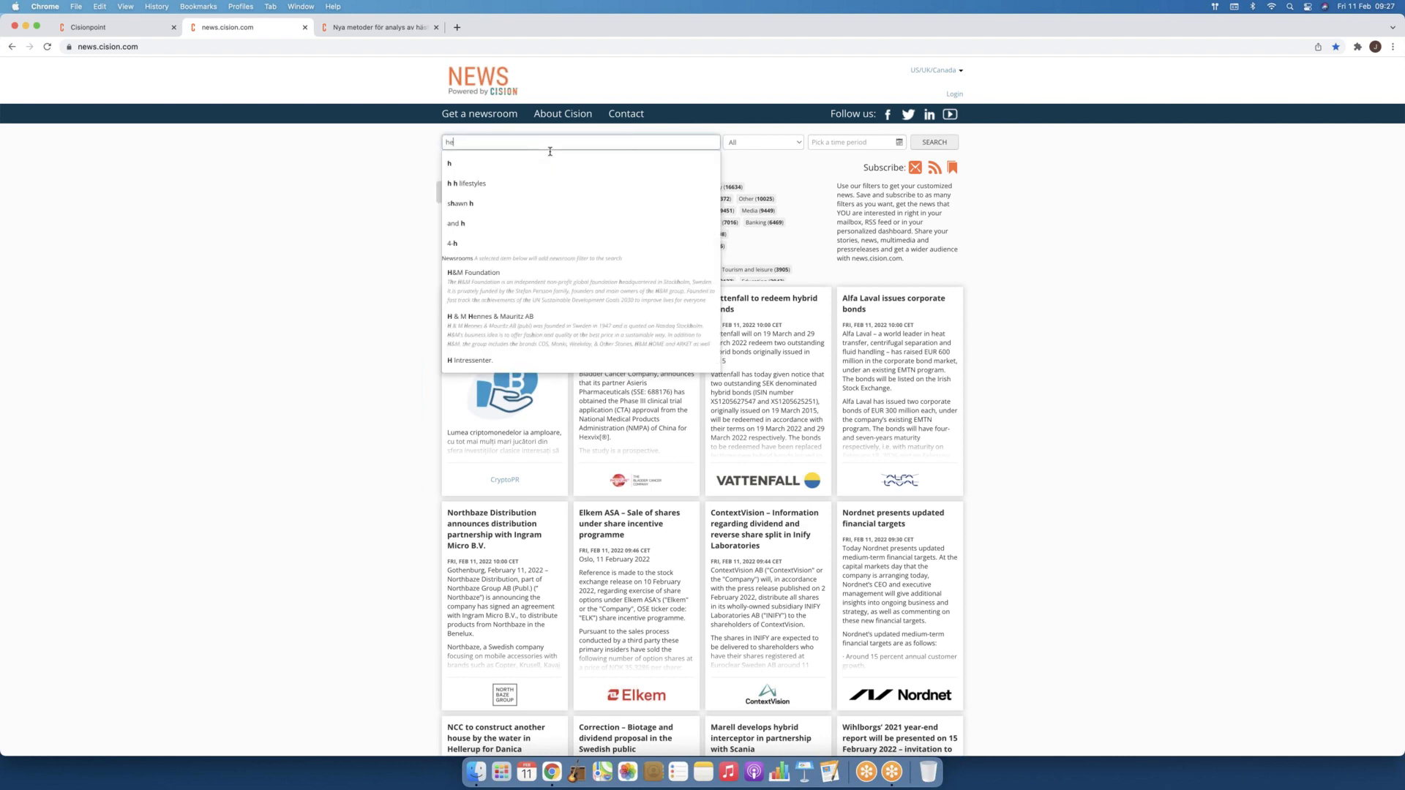
text(alth)
click(502, 164)
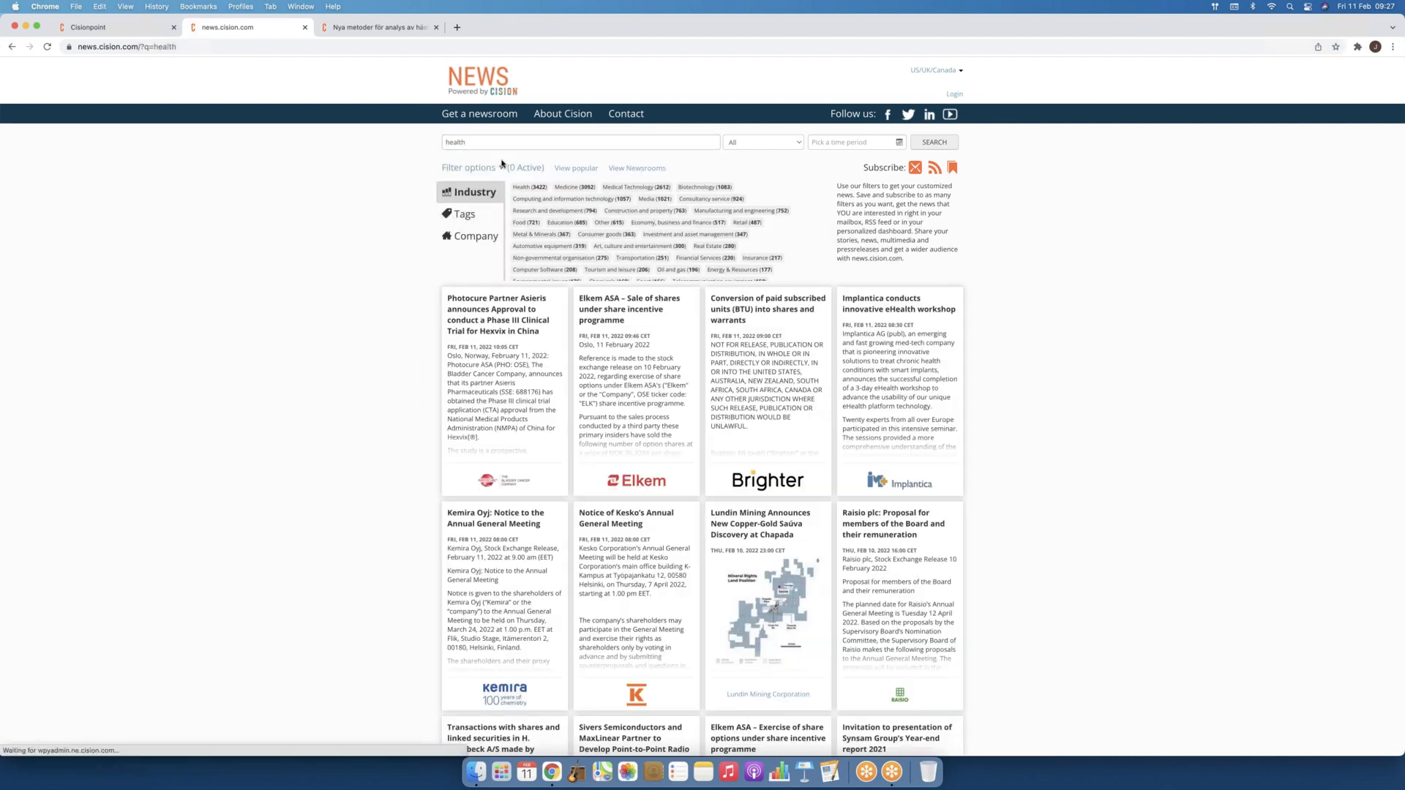
click(529, 187)
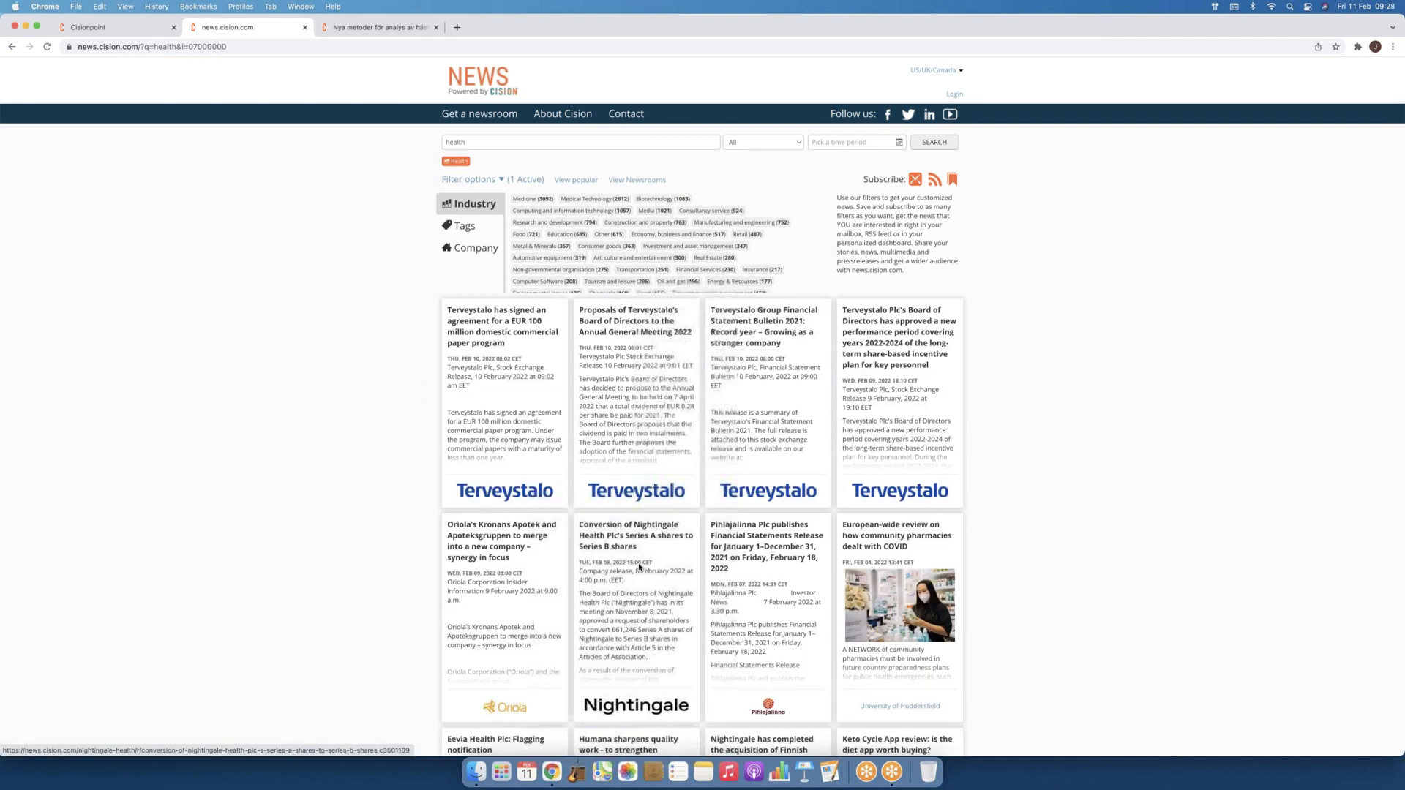
click(134, 28)
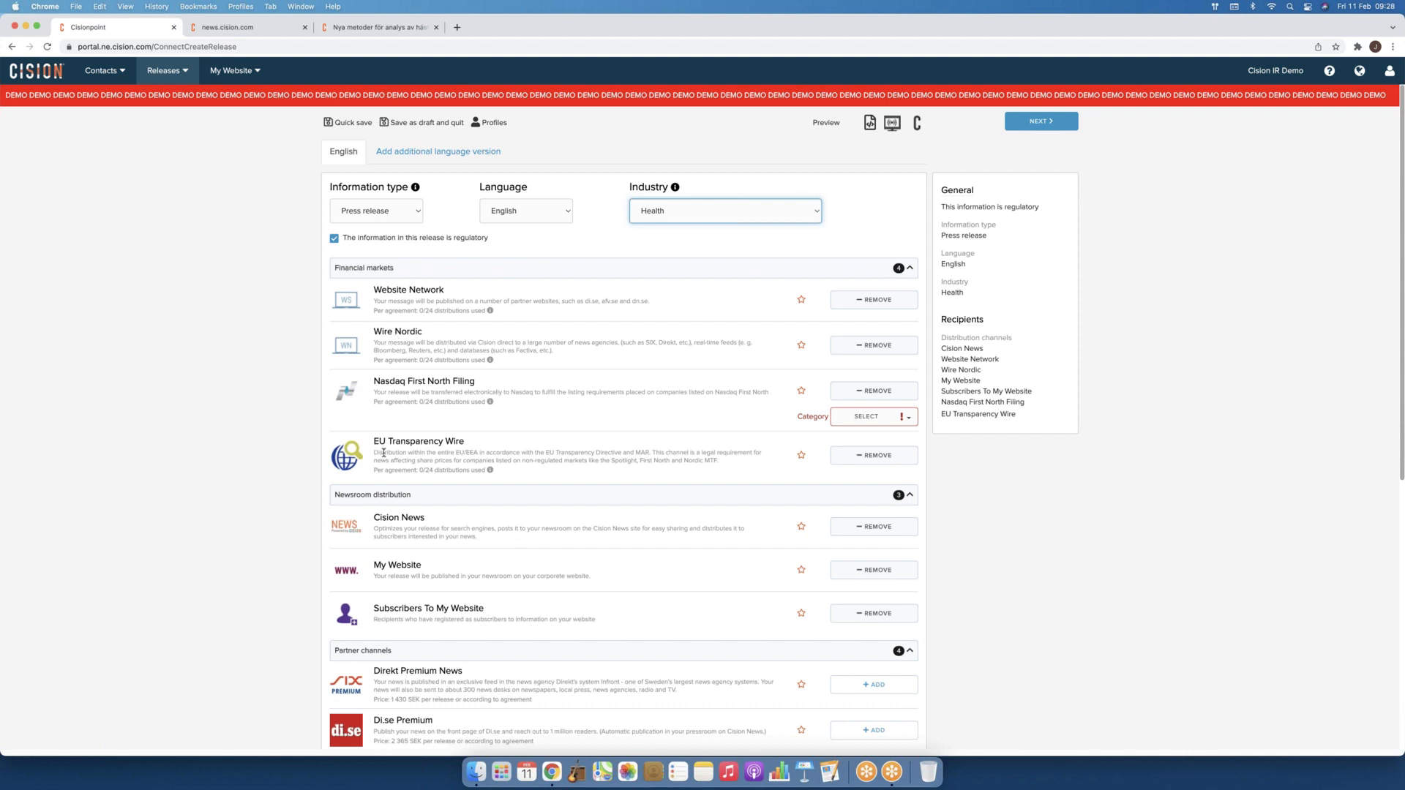
Step: Pick 'Admission to trading on First North' as the Nasdaq First North Filing category
click(880, 418)
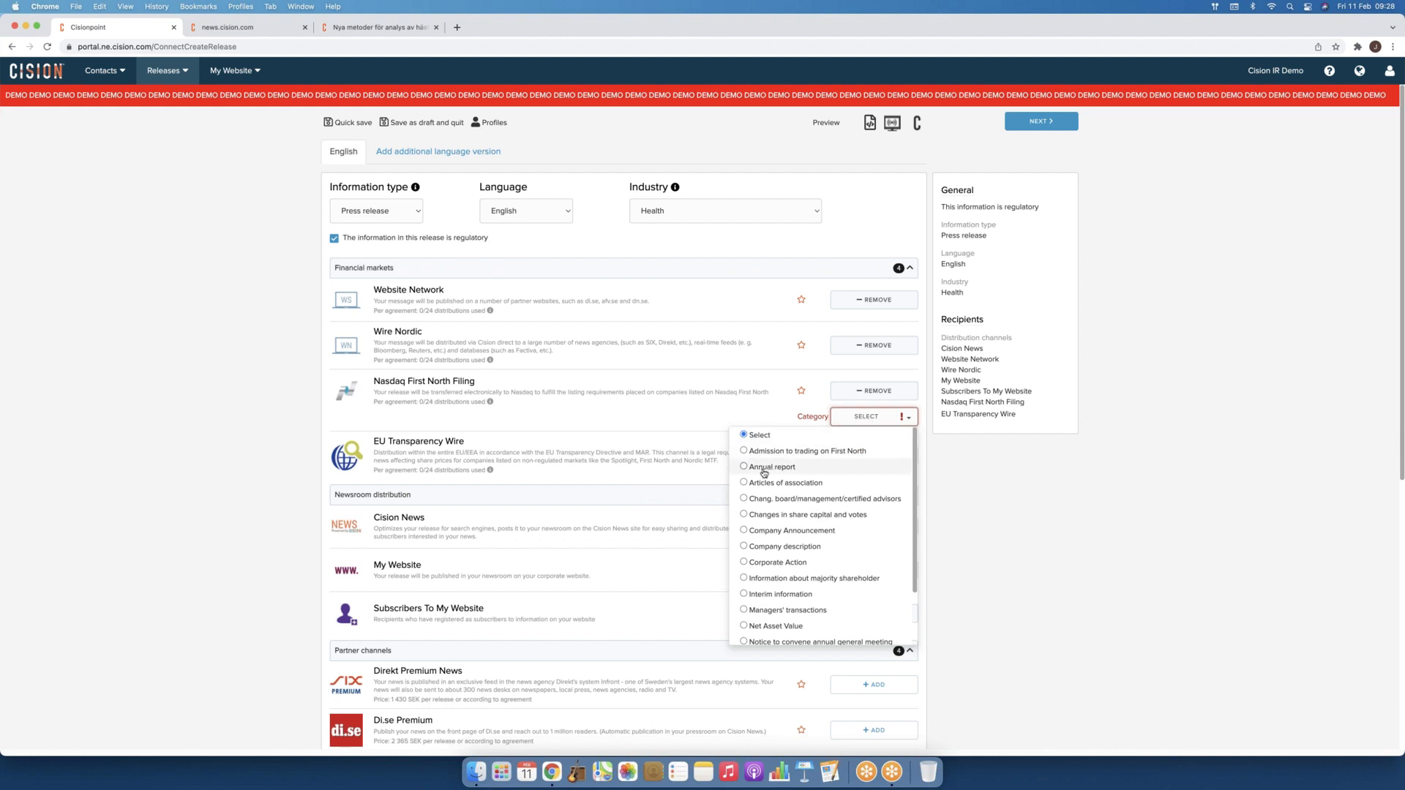
scroll(761, 498, down, 3)
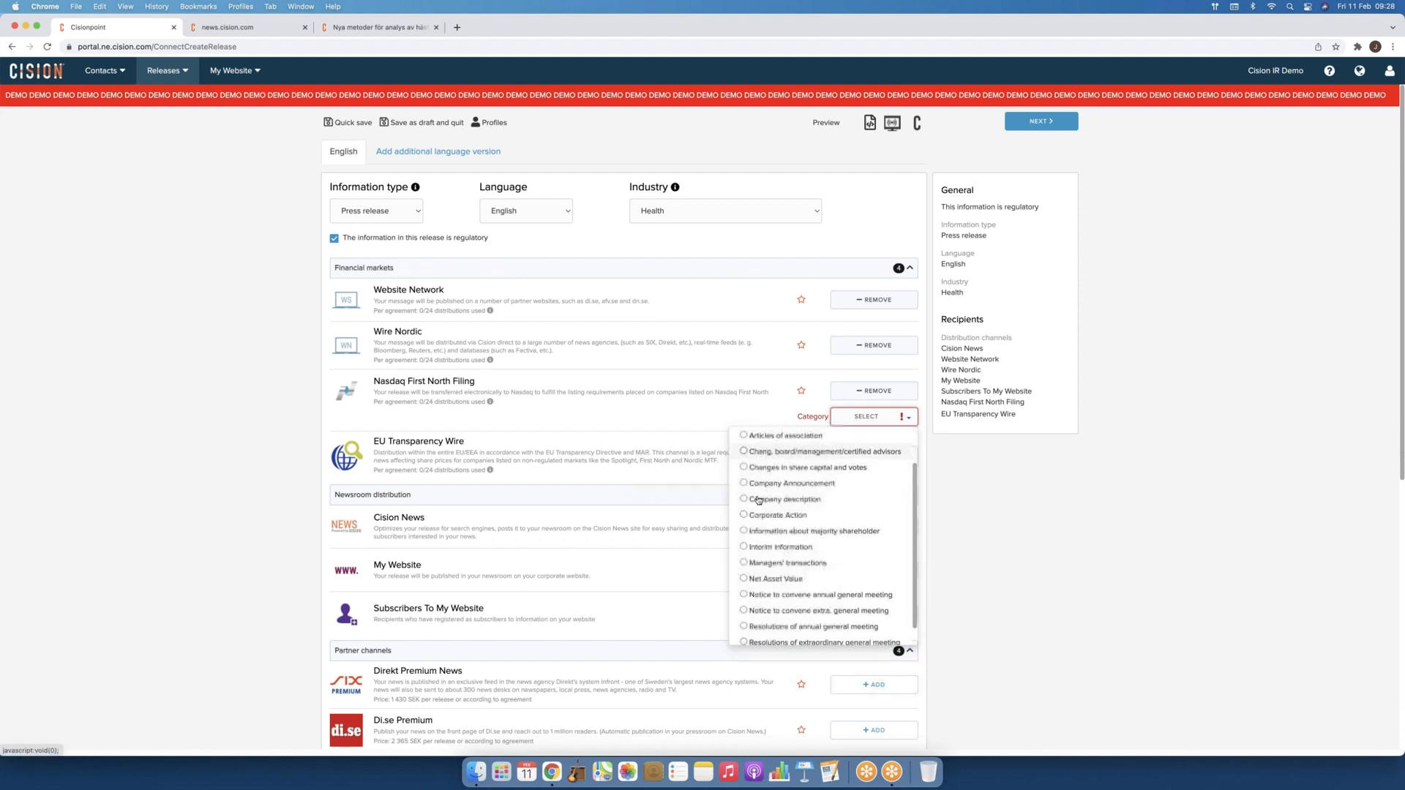
scroll(745, 500, down, 1)
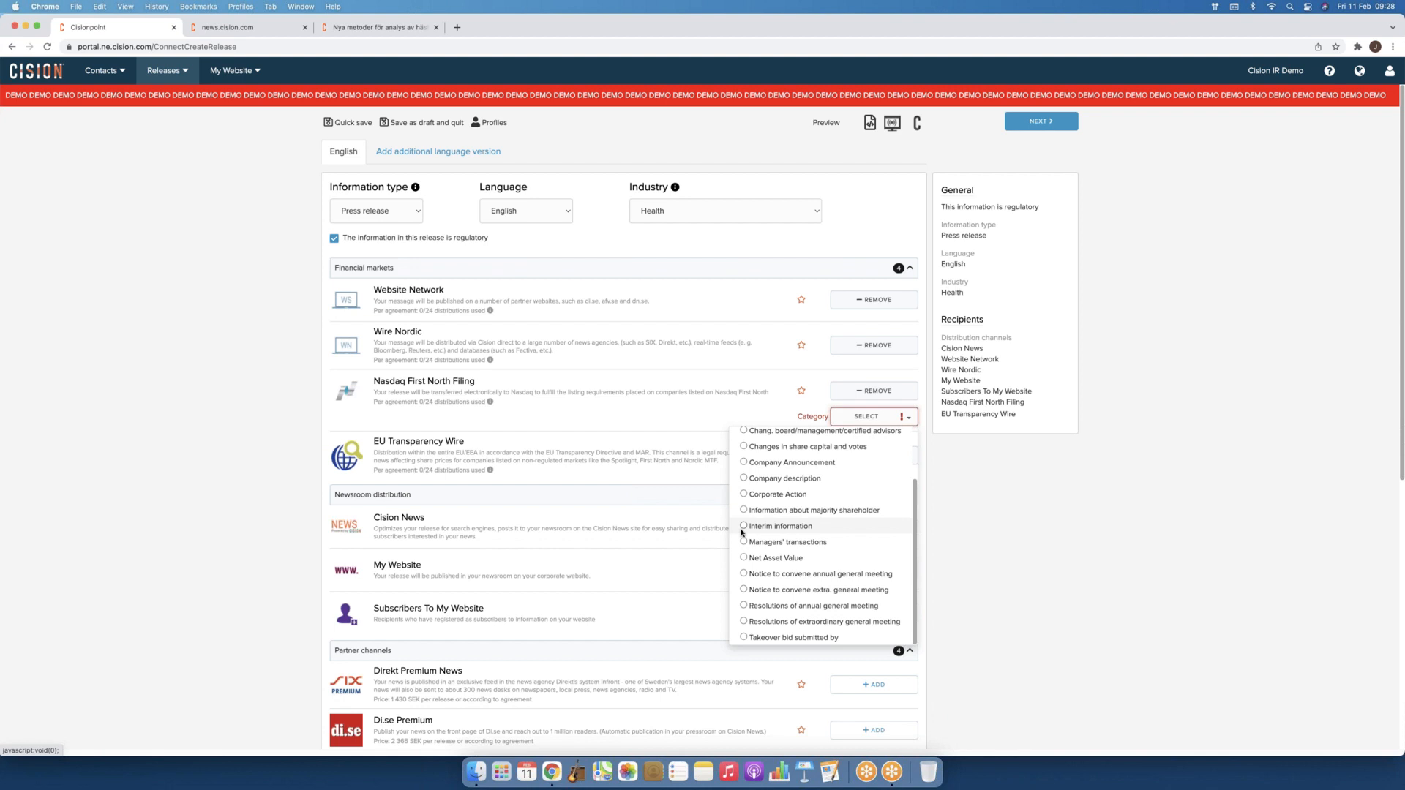
scroll(783, 529, up, 5)
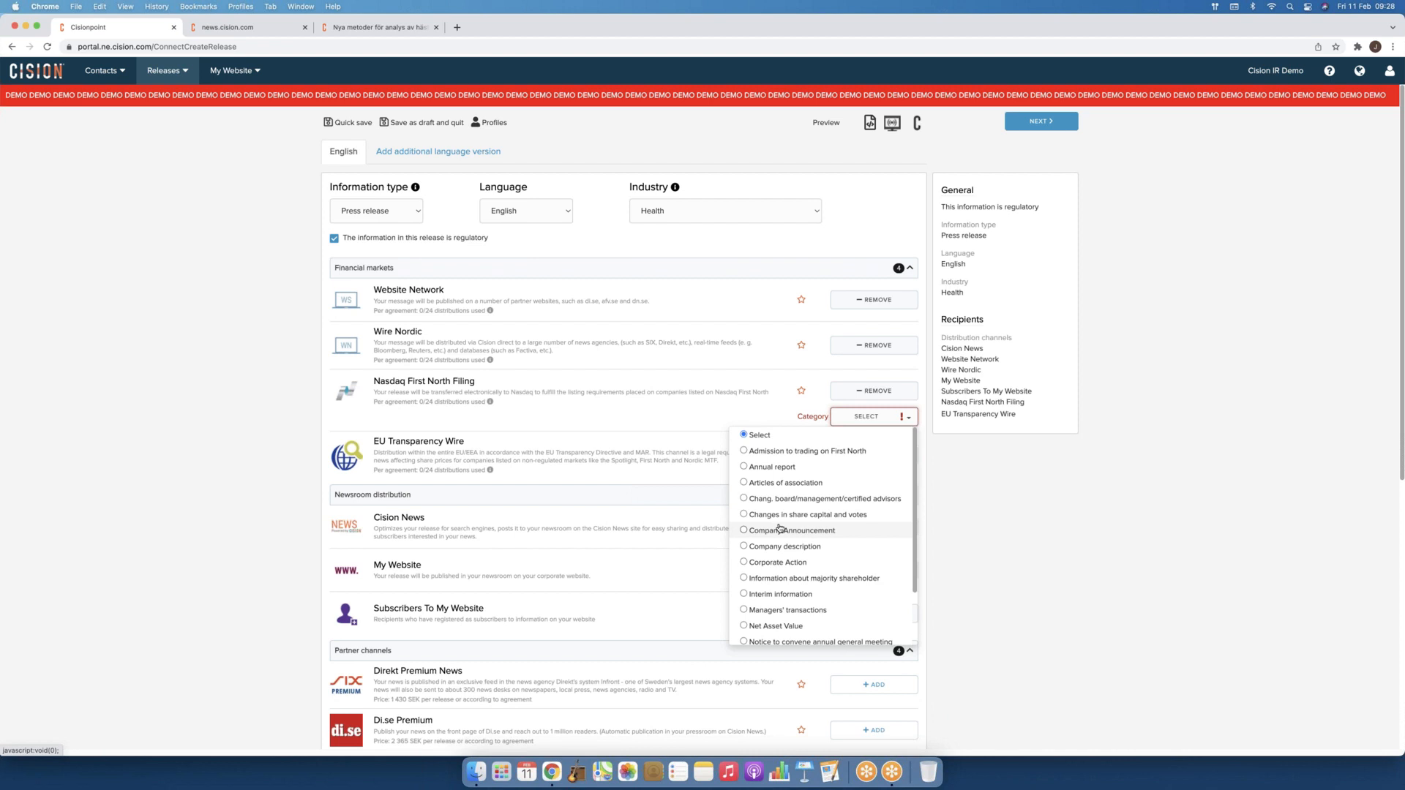
click(1044, 543)
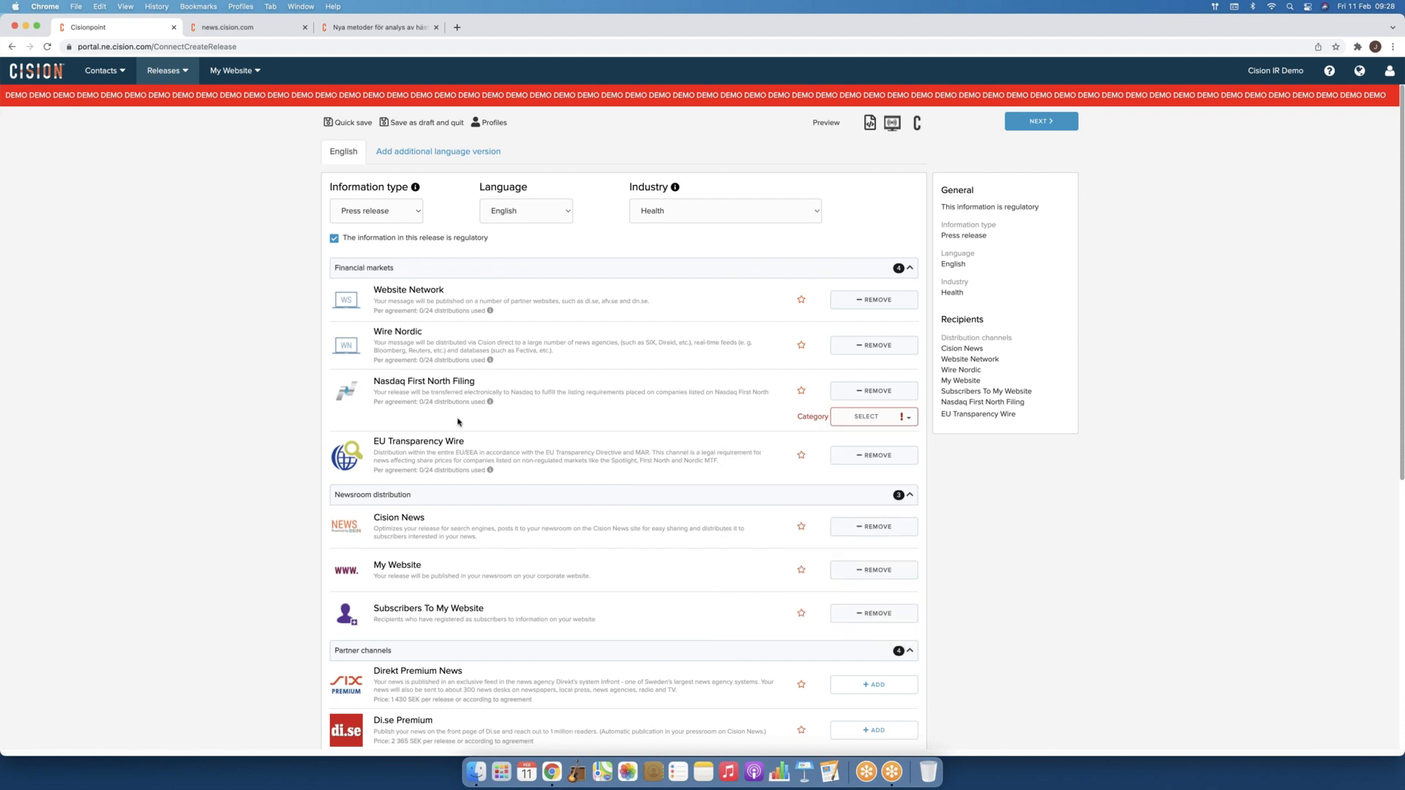
click(870, 416)
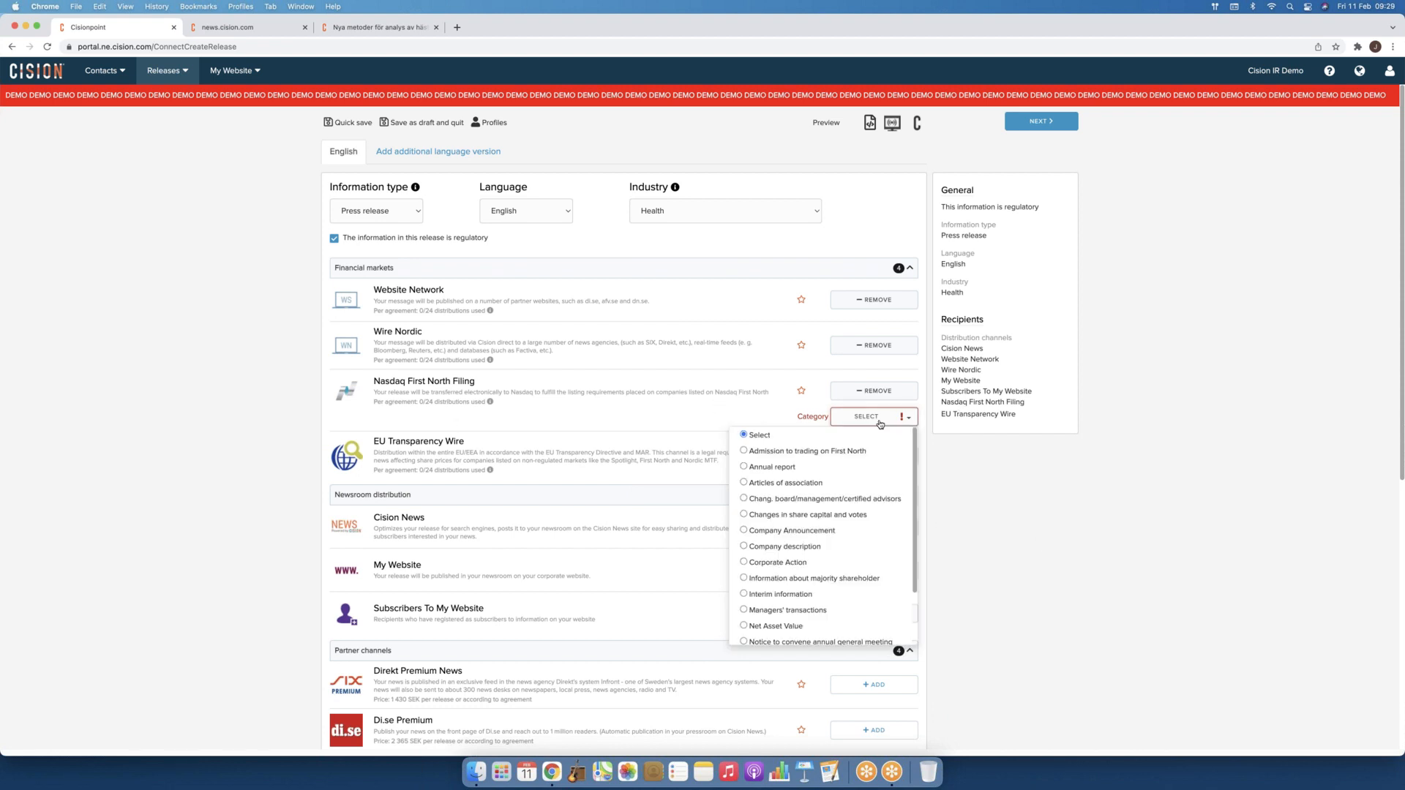
click(809, 451)
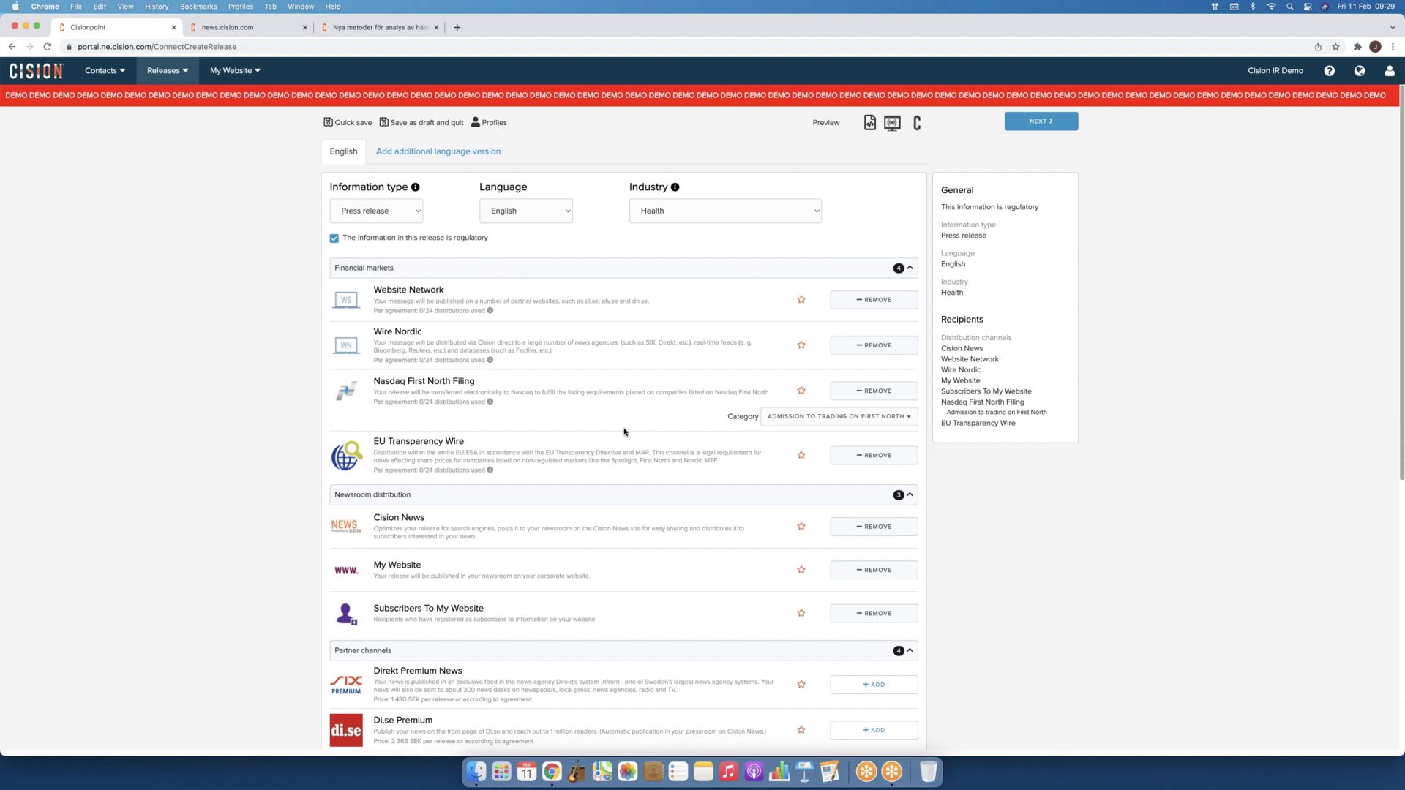
Step: Look through the existing saved distribution profiles and close the window without saving one
scroll(510, 470, down, 1)
scroll(511, 470, down, 2)
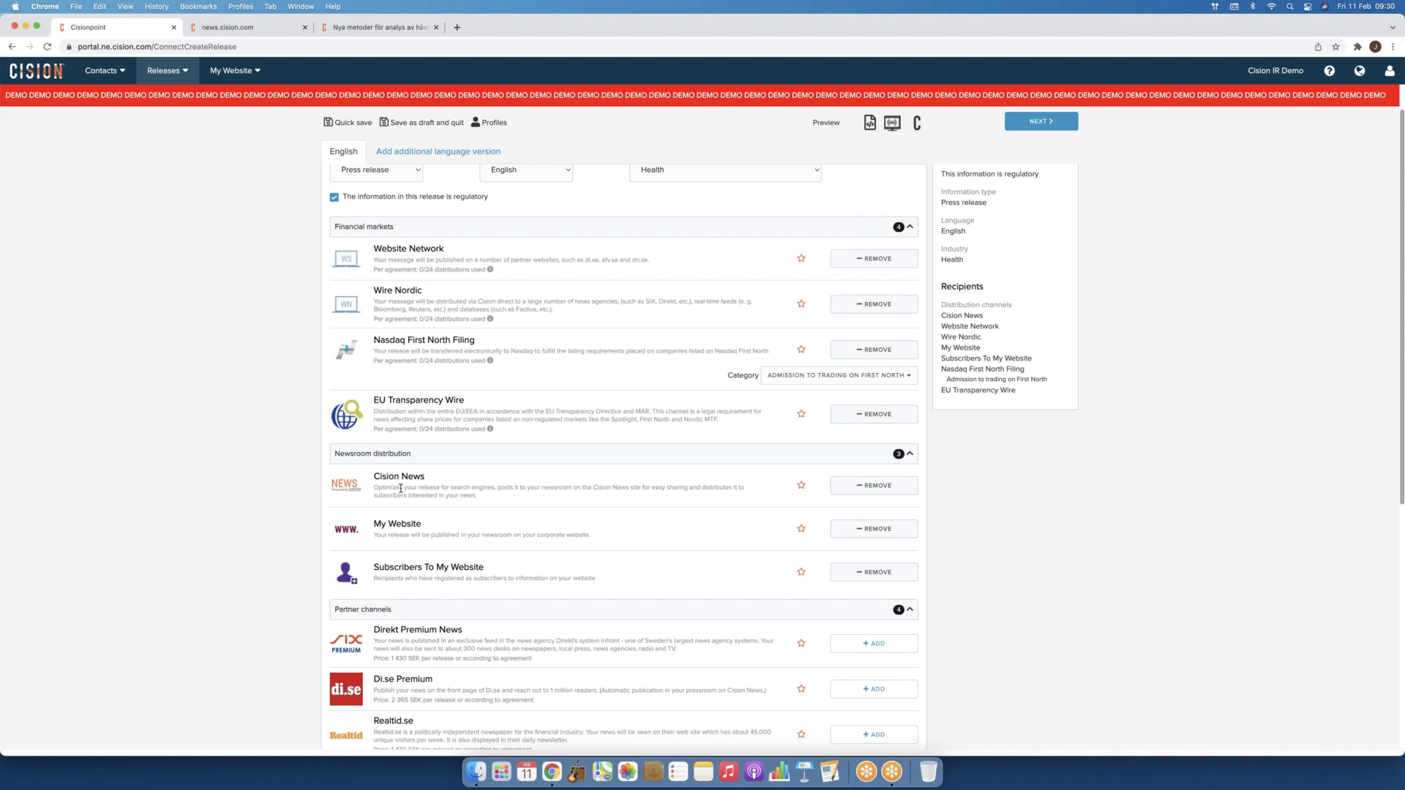
scroll(401, 488, up, 2)
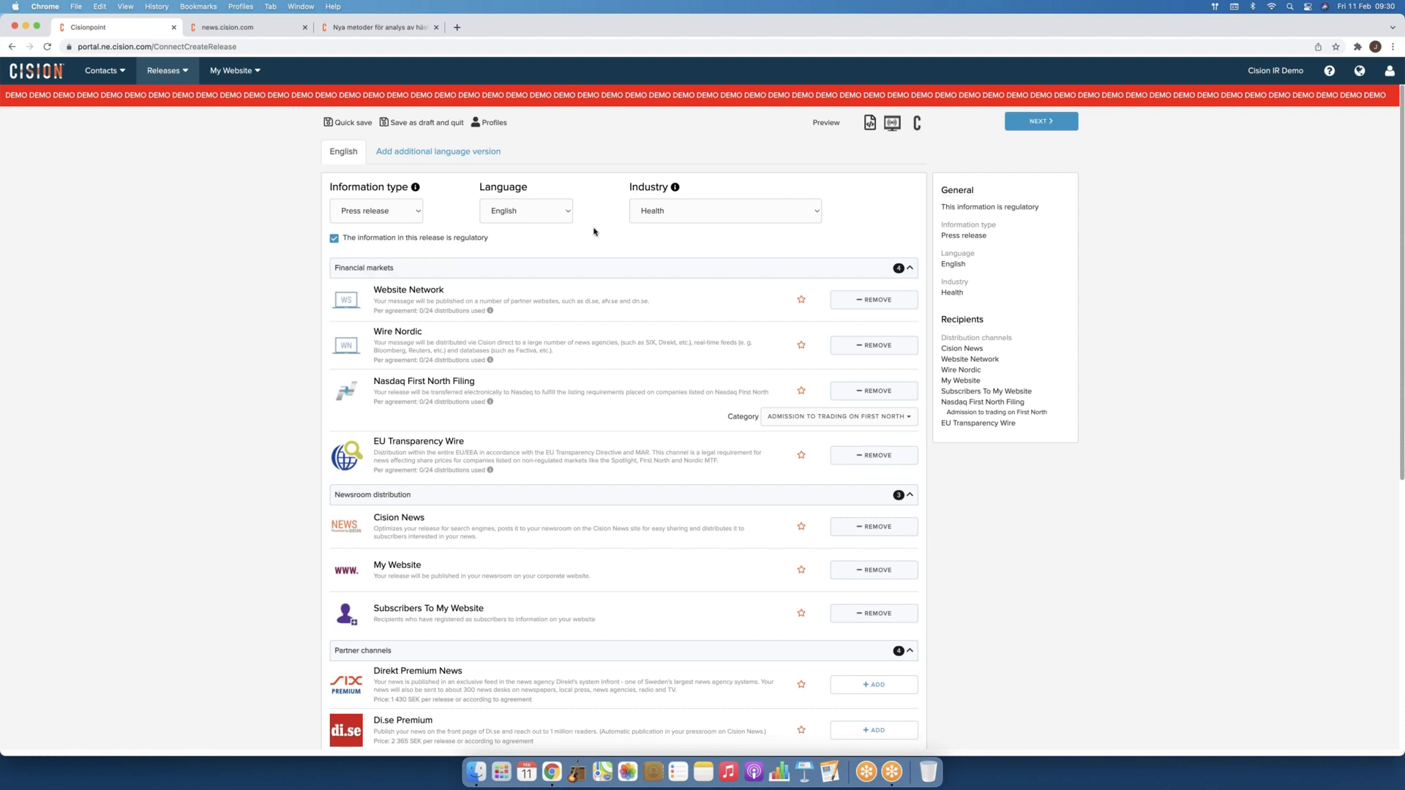
click(494, 123)
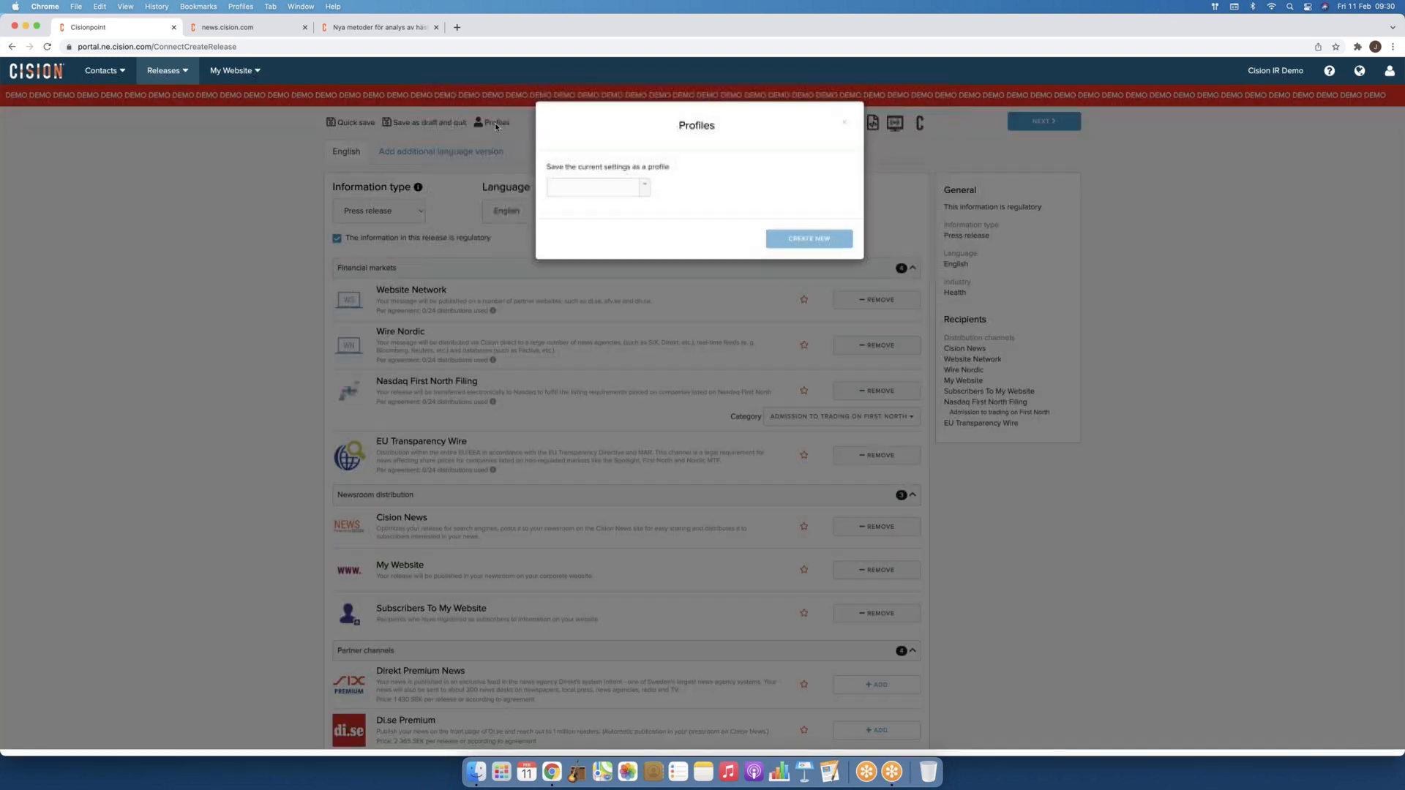
click(644, 186)
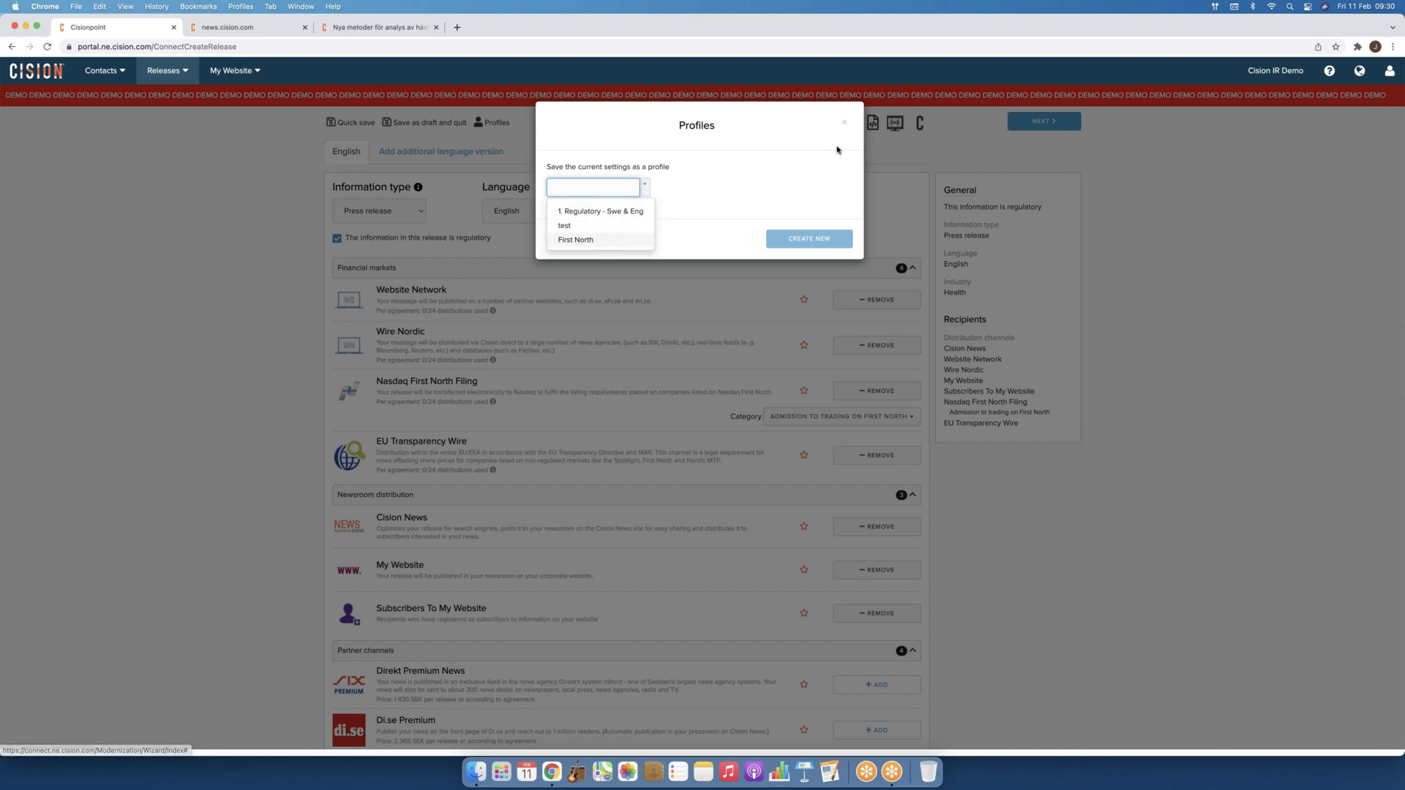
click(845, 125)
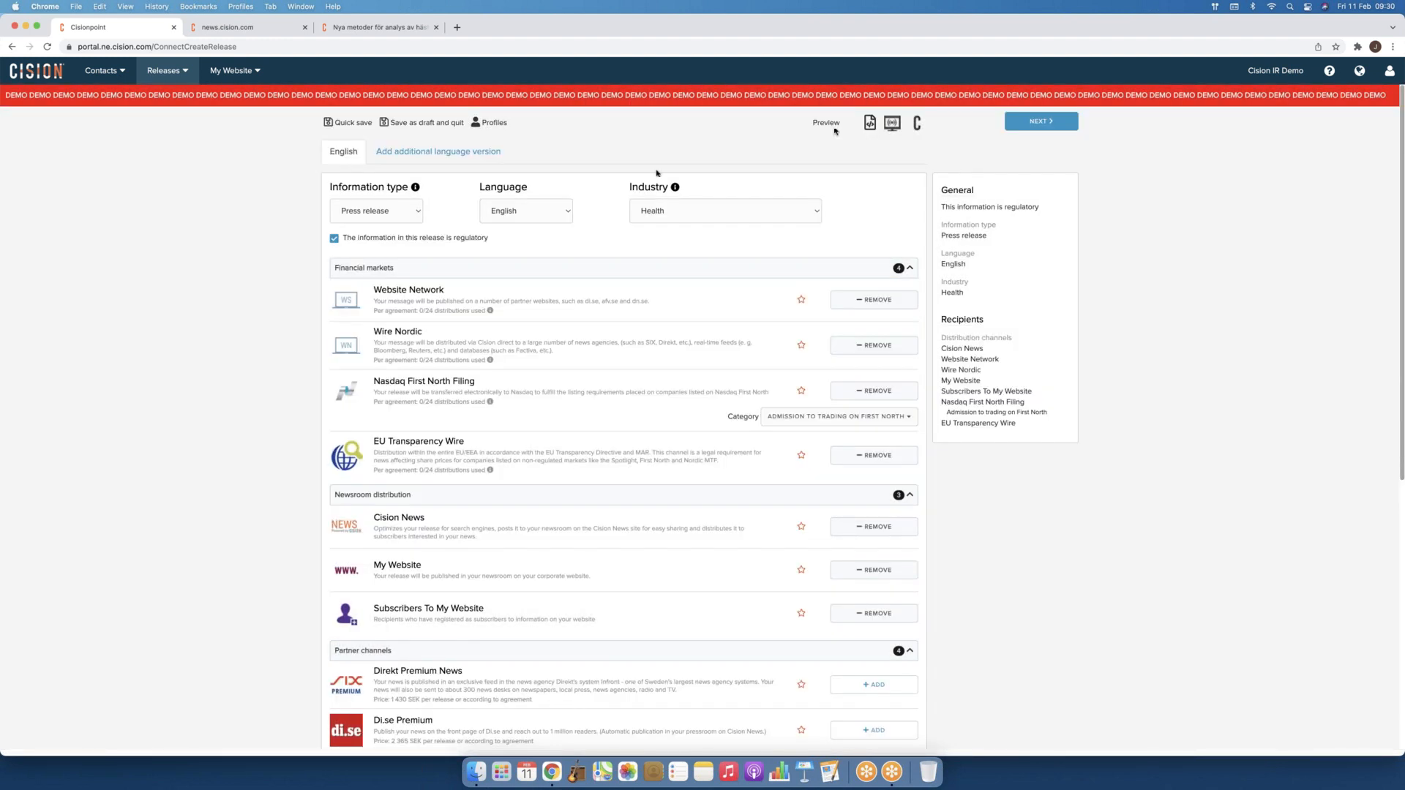
Step: Reset the First North category to Select and confirm the release as non-regulatory
click(894, 415)
click(800, 436)
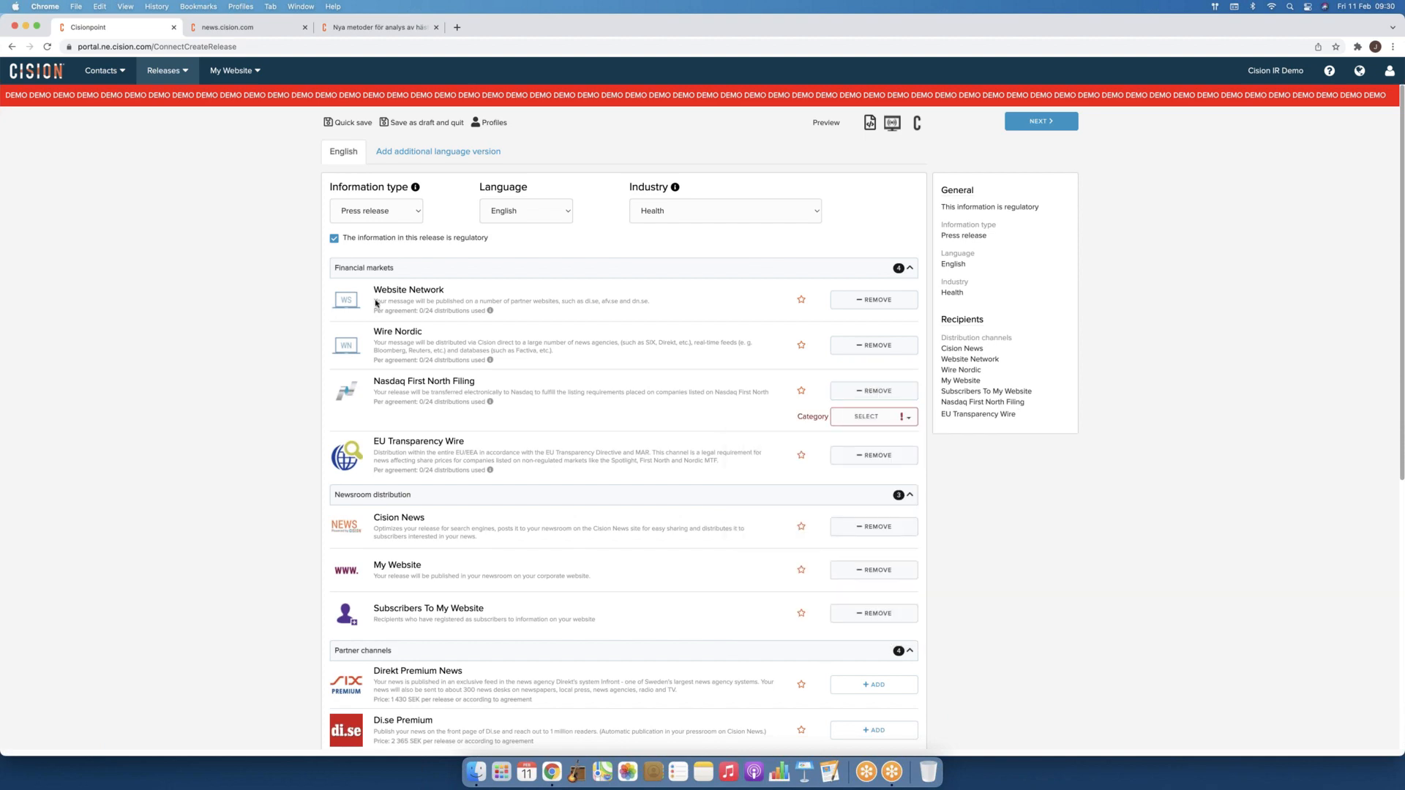
click(335, 239)
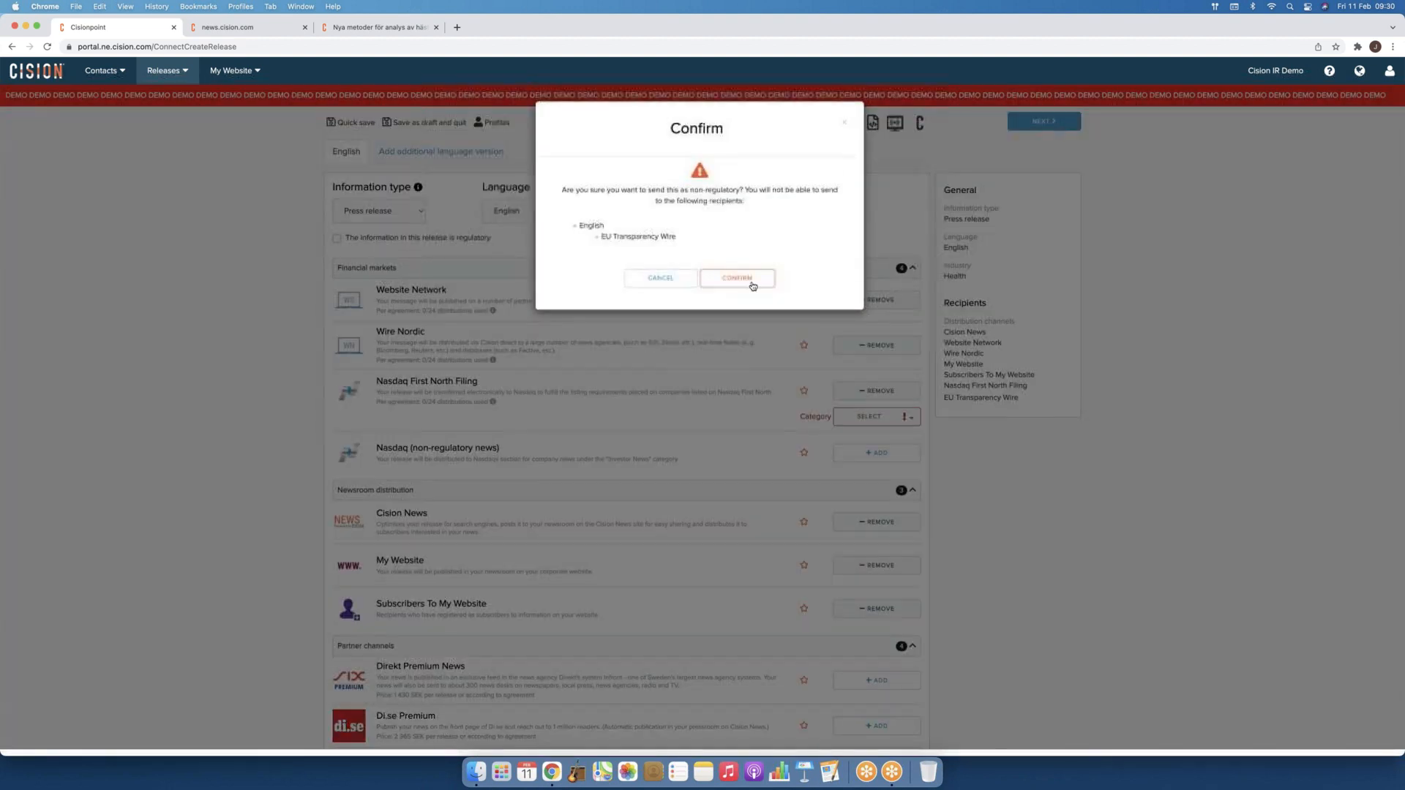
click(743, 281)
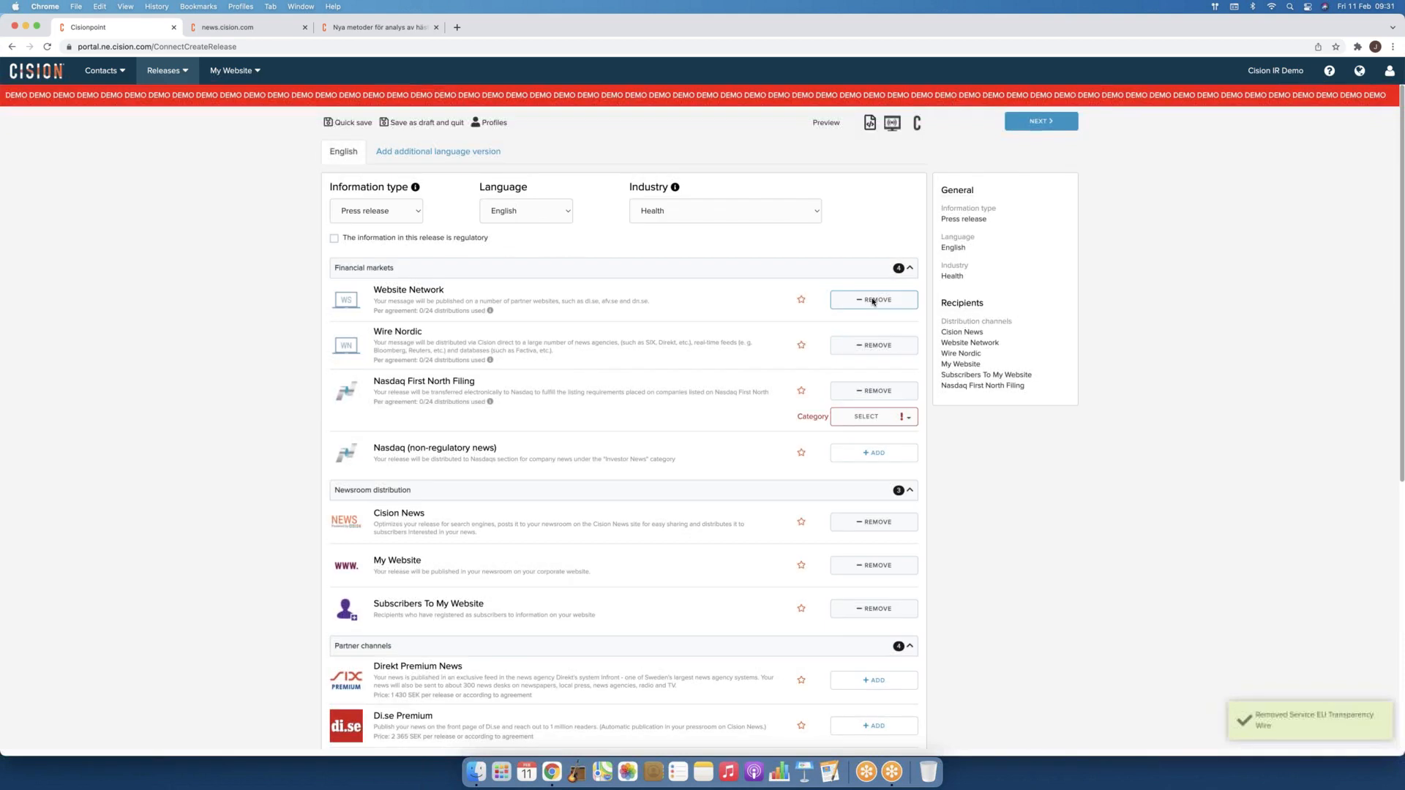
Step: Remove the Website Network, Wire Nordic and Nasdaq First North Filing channels
click(871, 300)
click(870, 347)
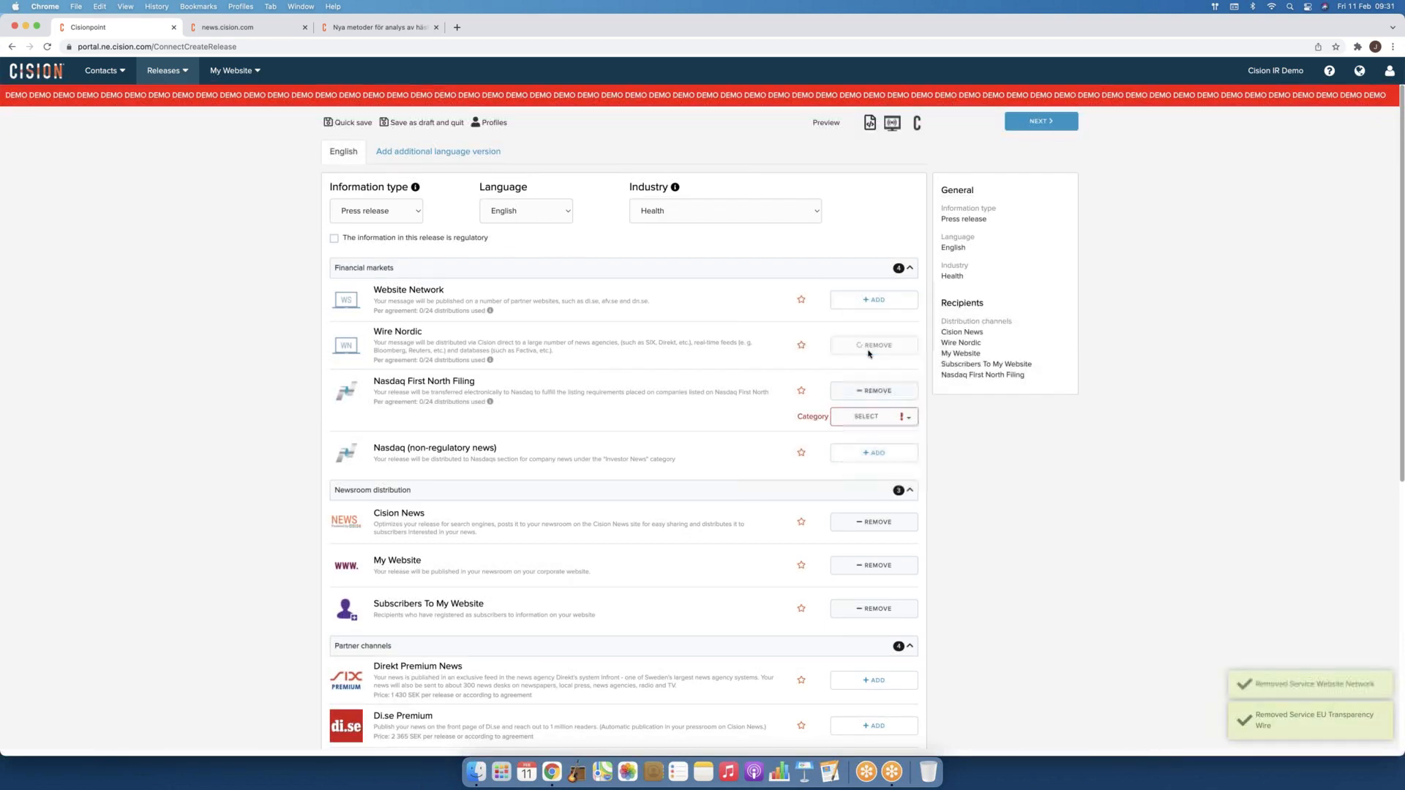
click(867, 391)
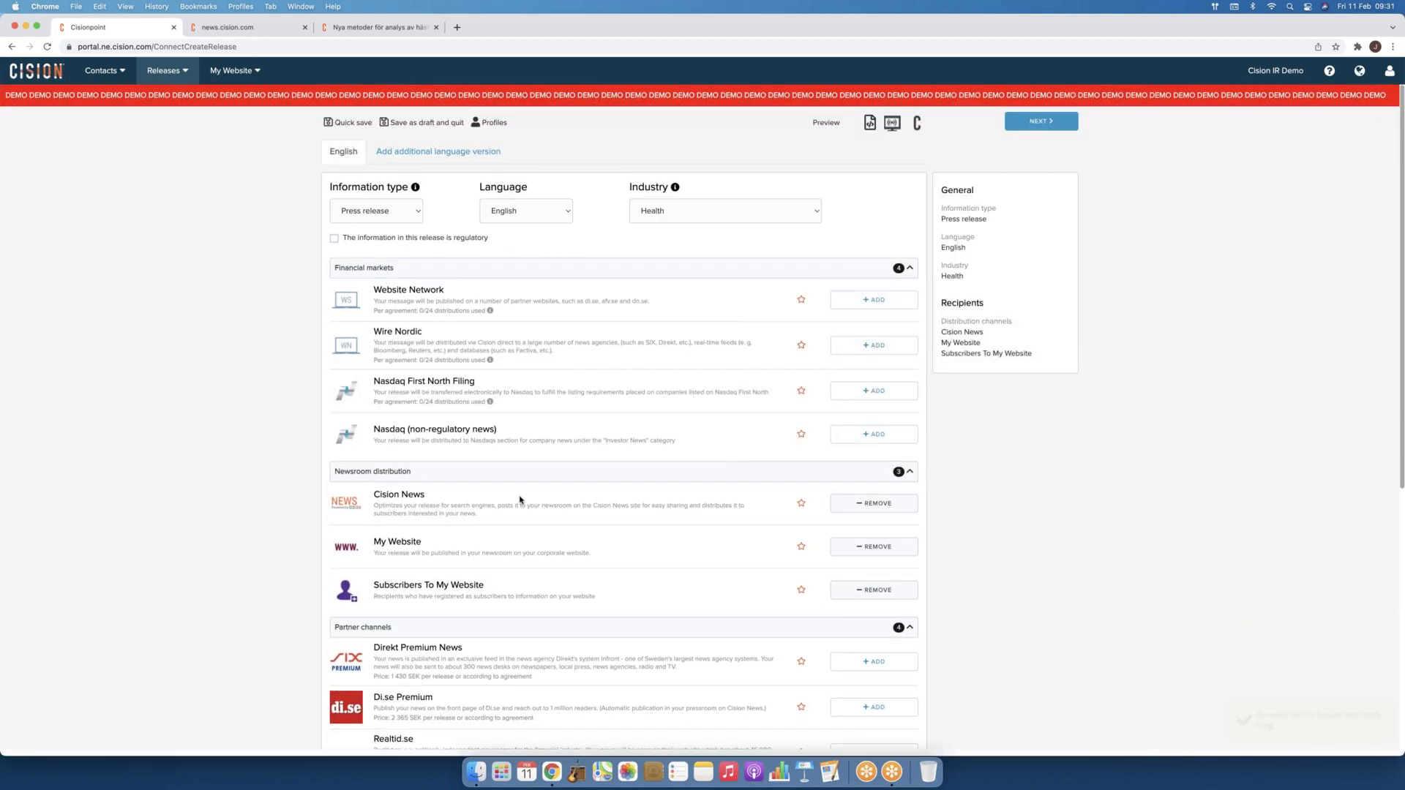
scroll(508, 524, down, 3)
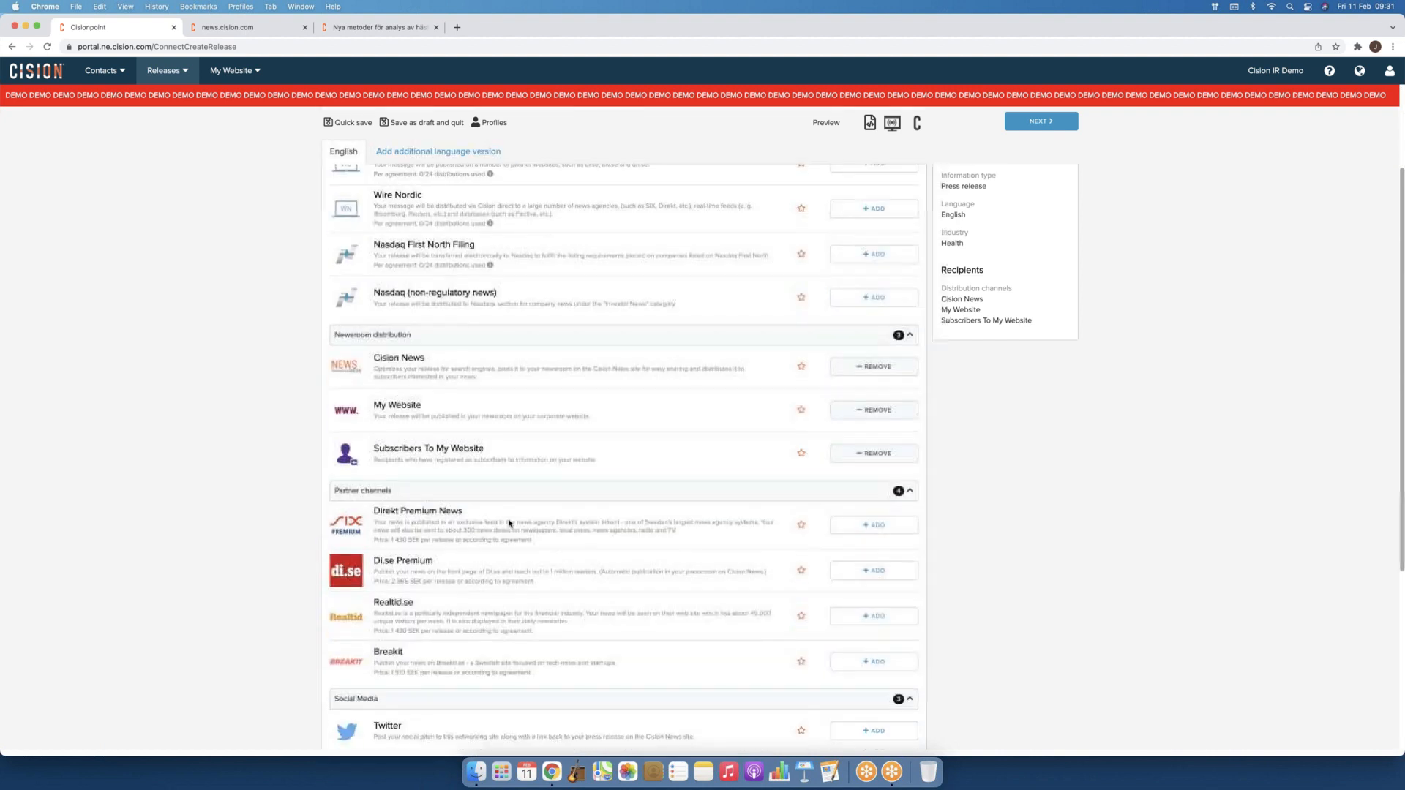
scroll(508, 523, down, 3)
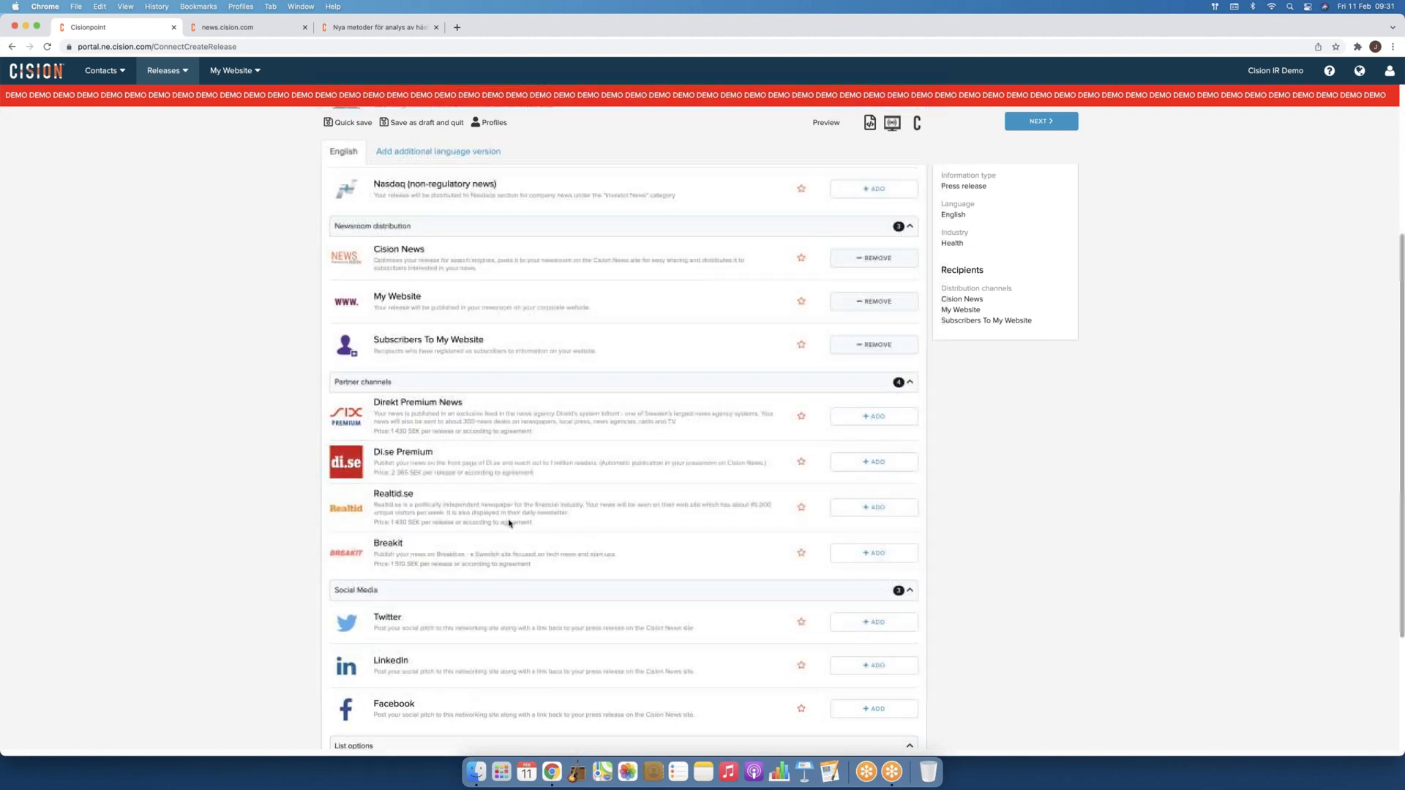
scroll(509, 524, down, 2)
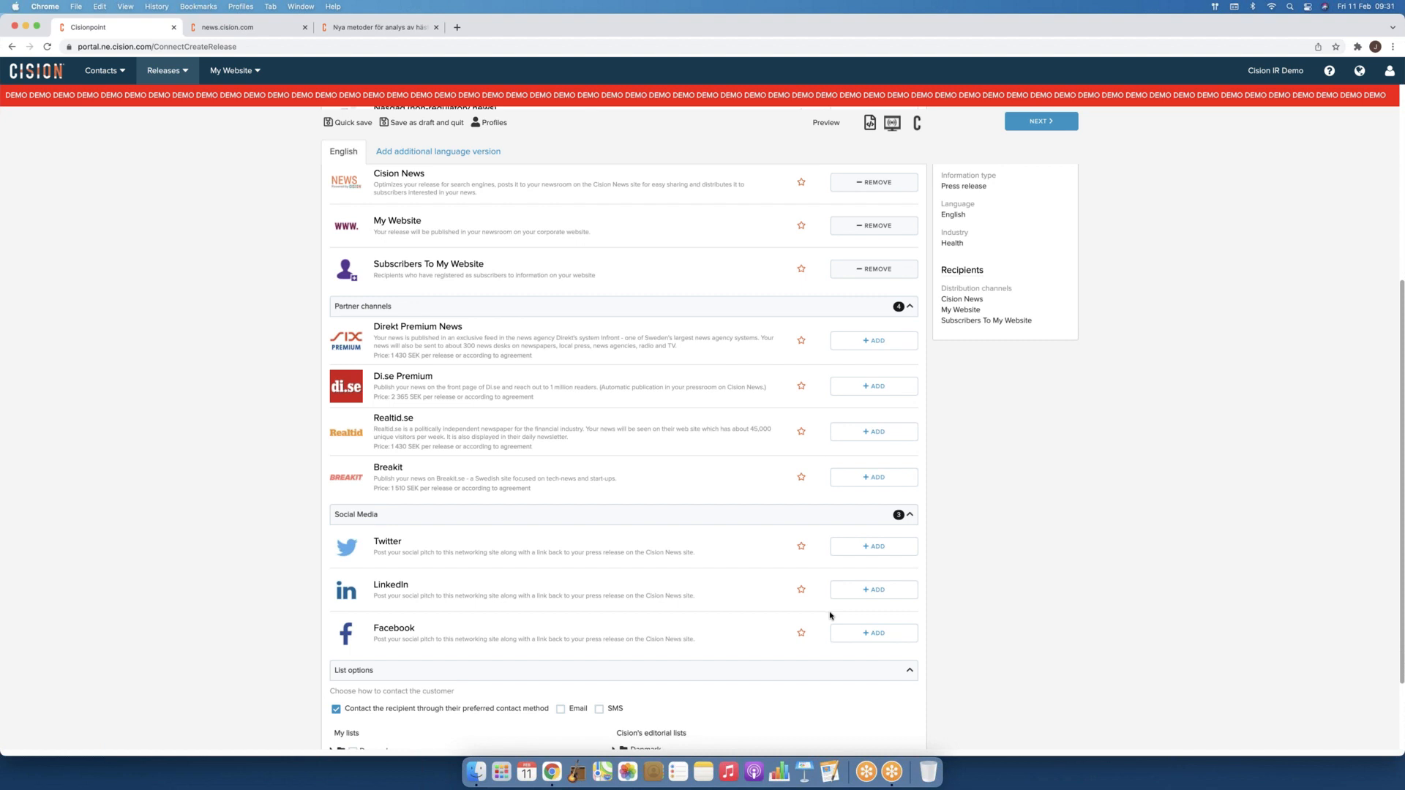
scroll(830, 616, down, 3)
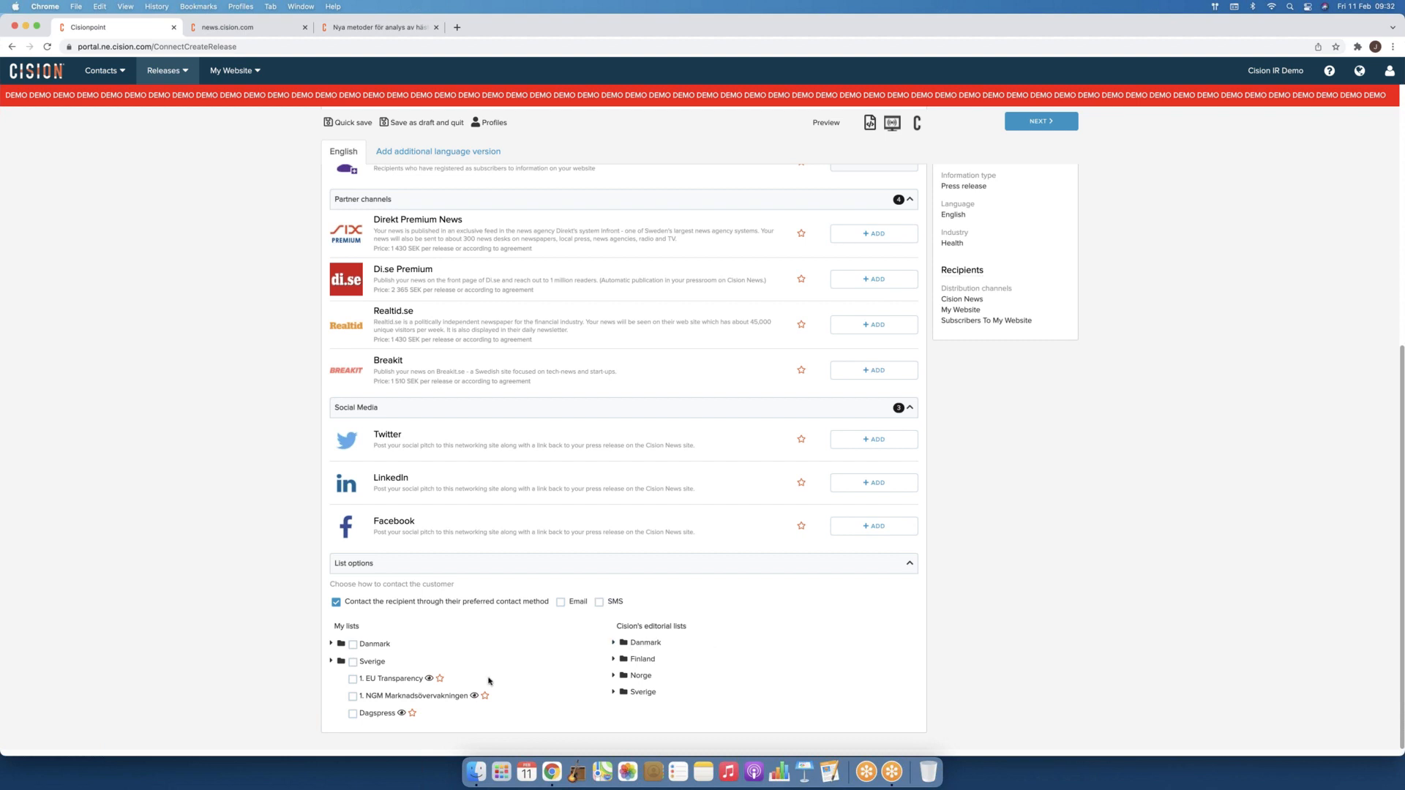
click(429, 680)
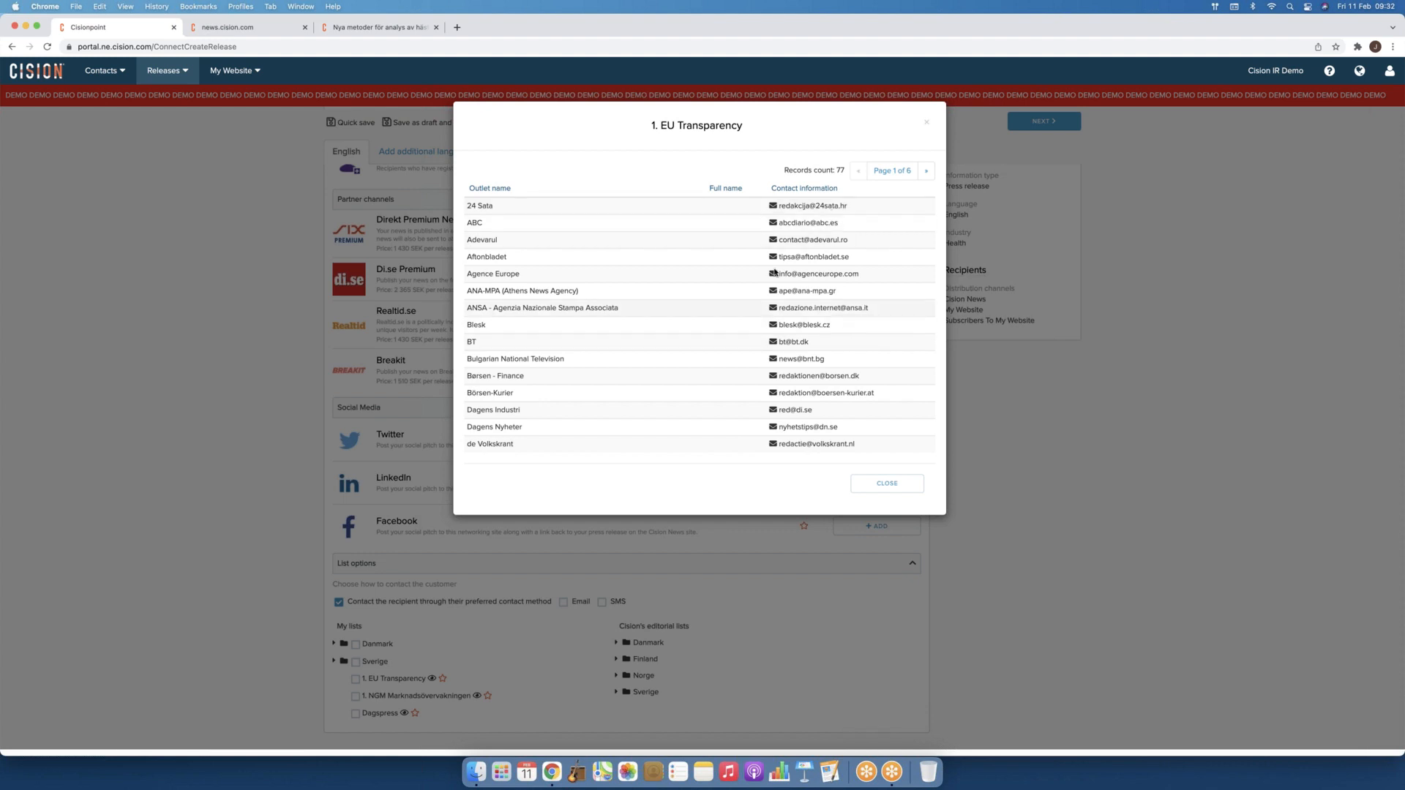
click(889, 485)
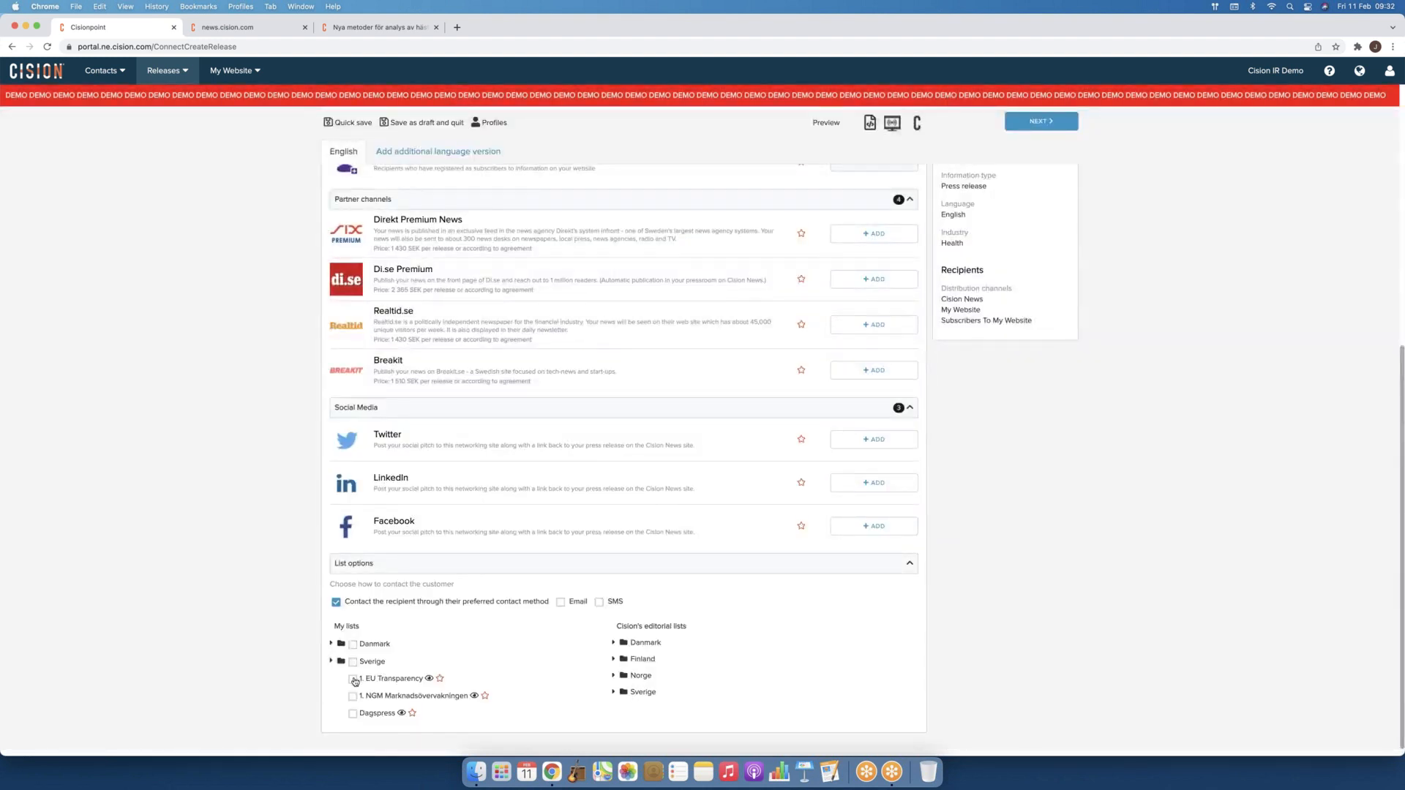
click(352, 679)
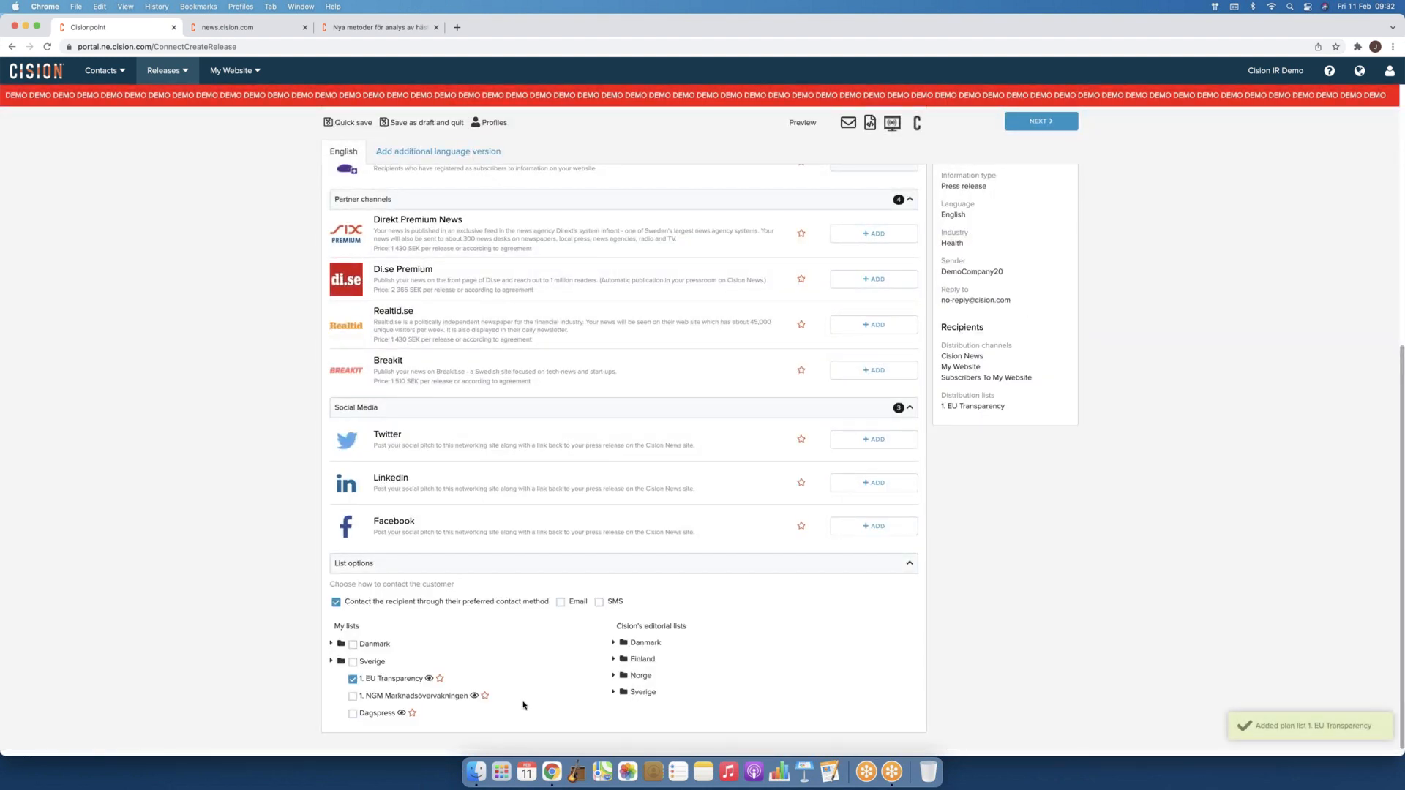
click(353, 679)
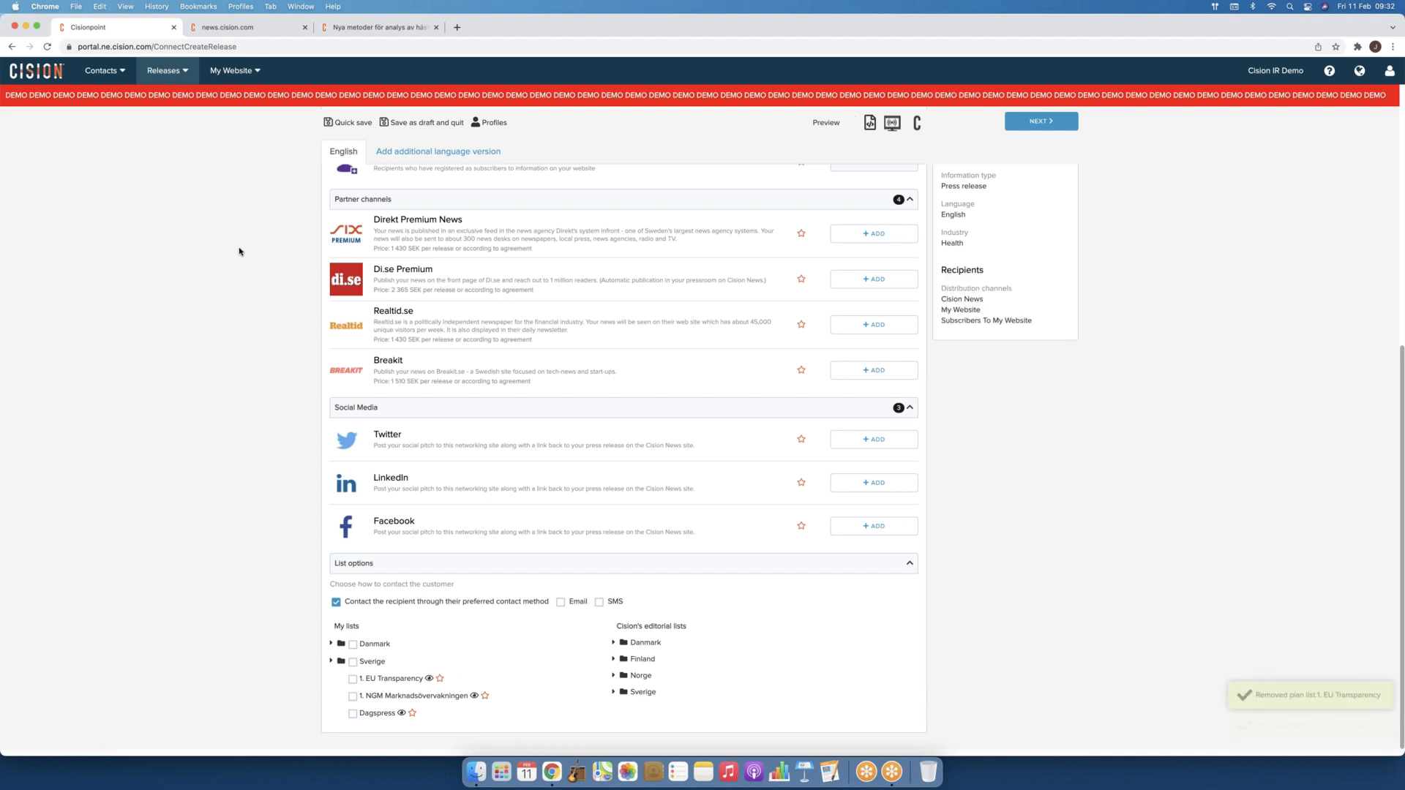
click(103, 71)
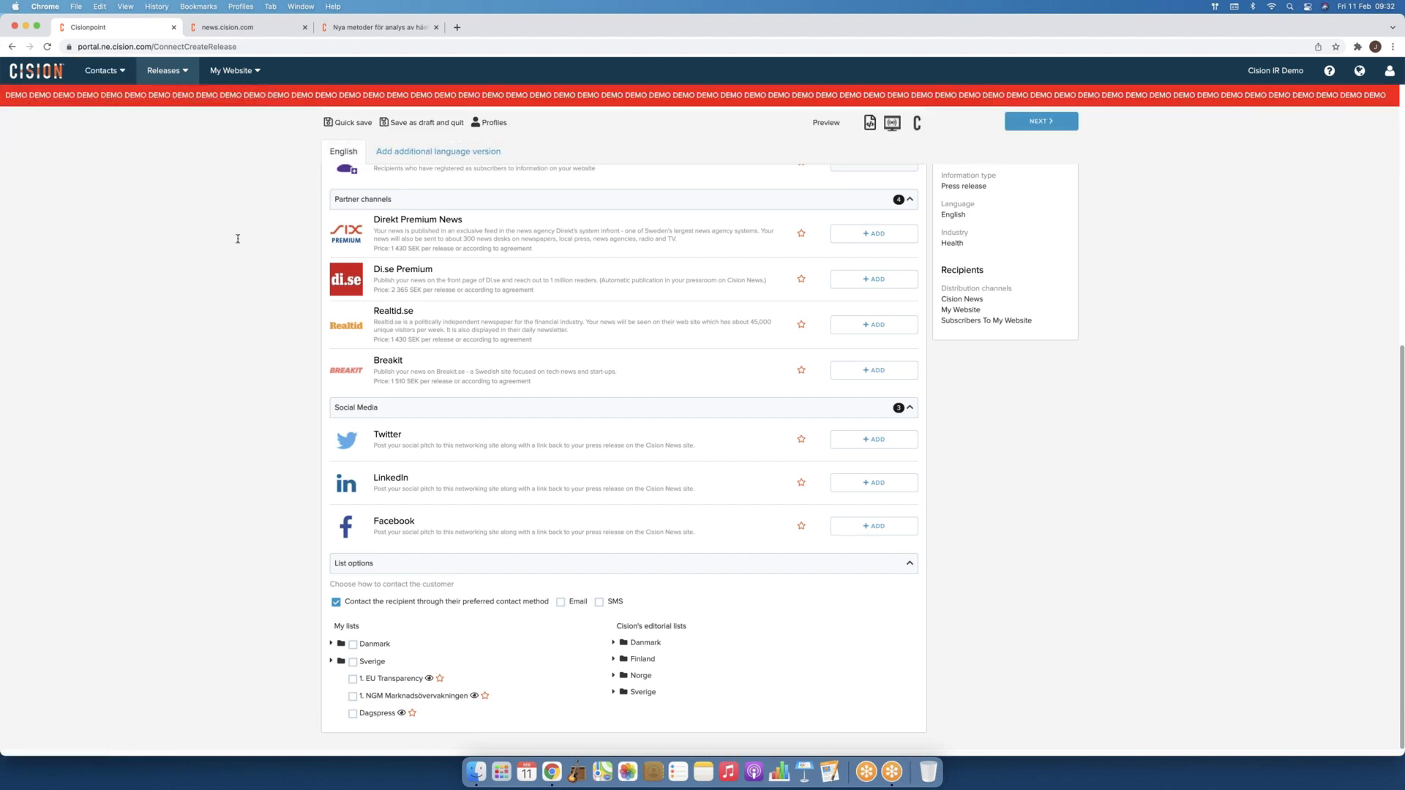
scroll(462, 292, up, 5)
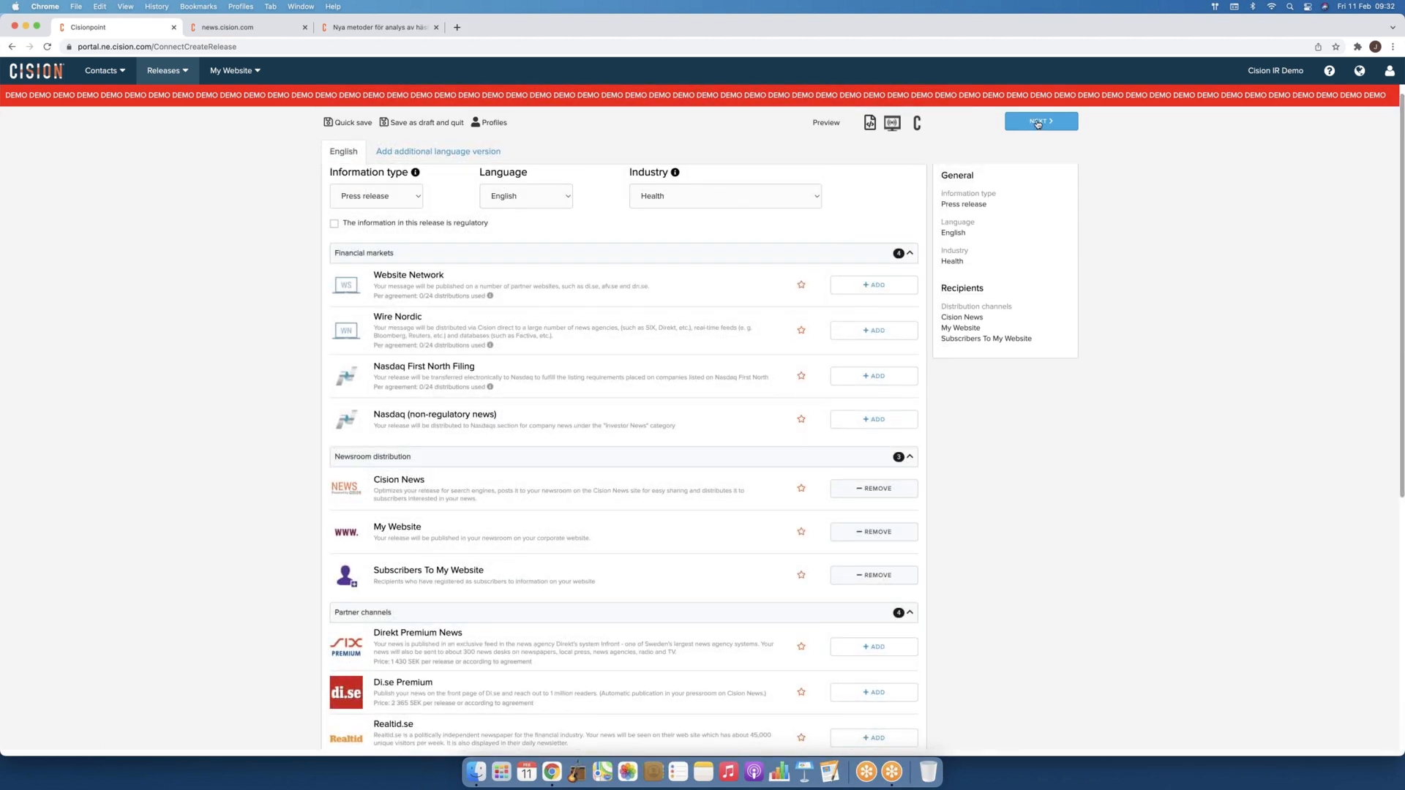
Step: Advance to the English Content step with the Cision logo and blank headline, lead and body
click(1037, 121)
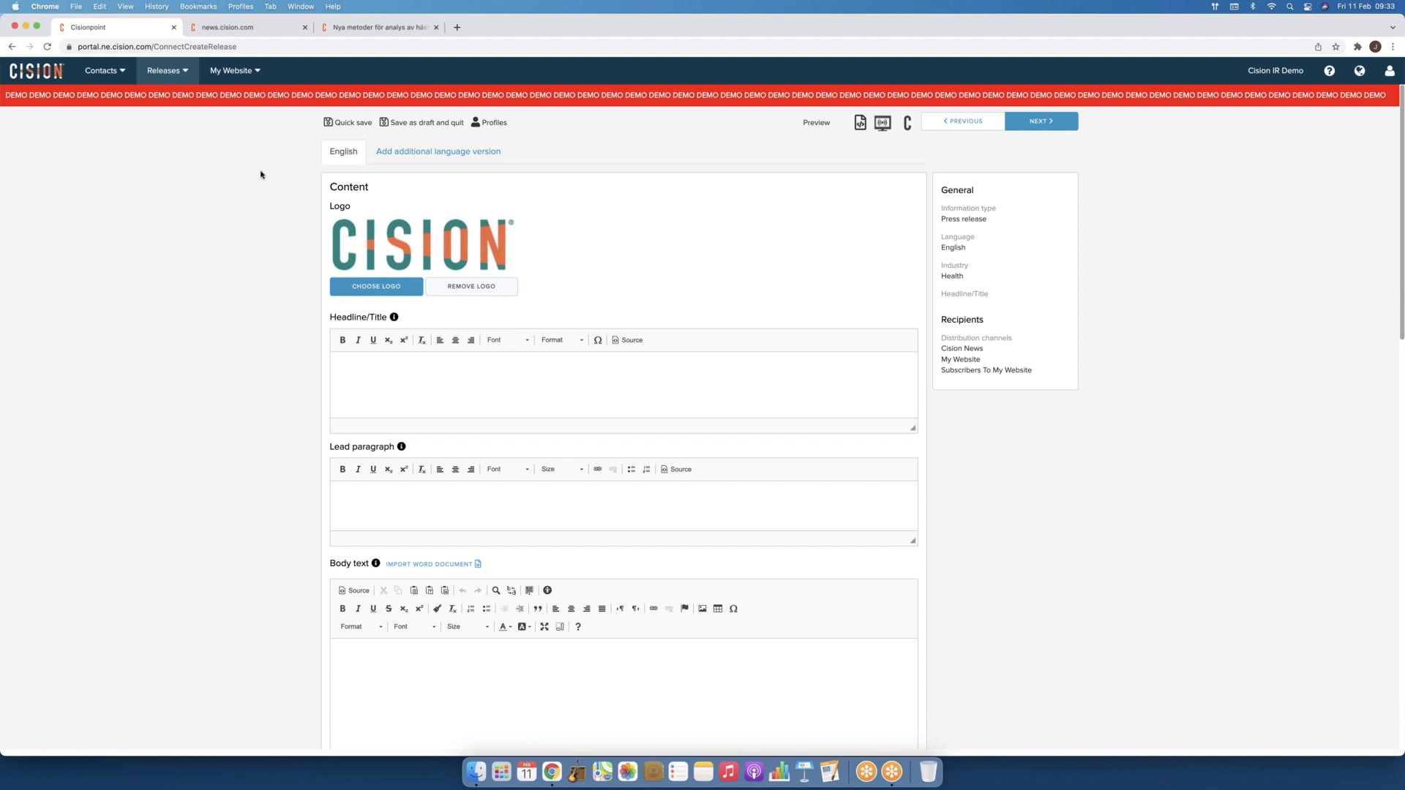
mouse_move(187, 79)
click(421, 389)
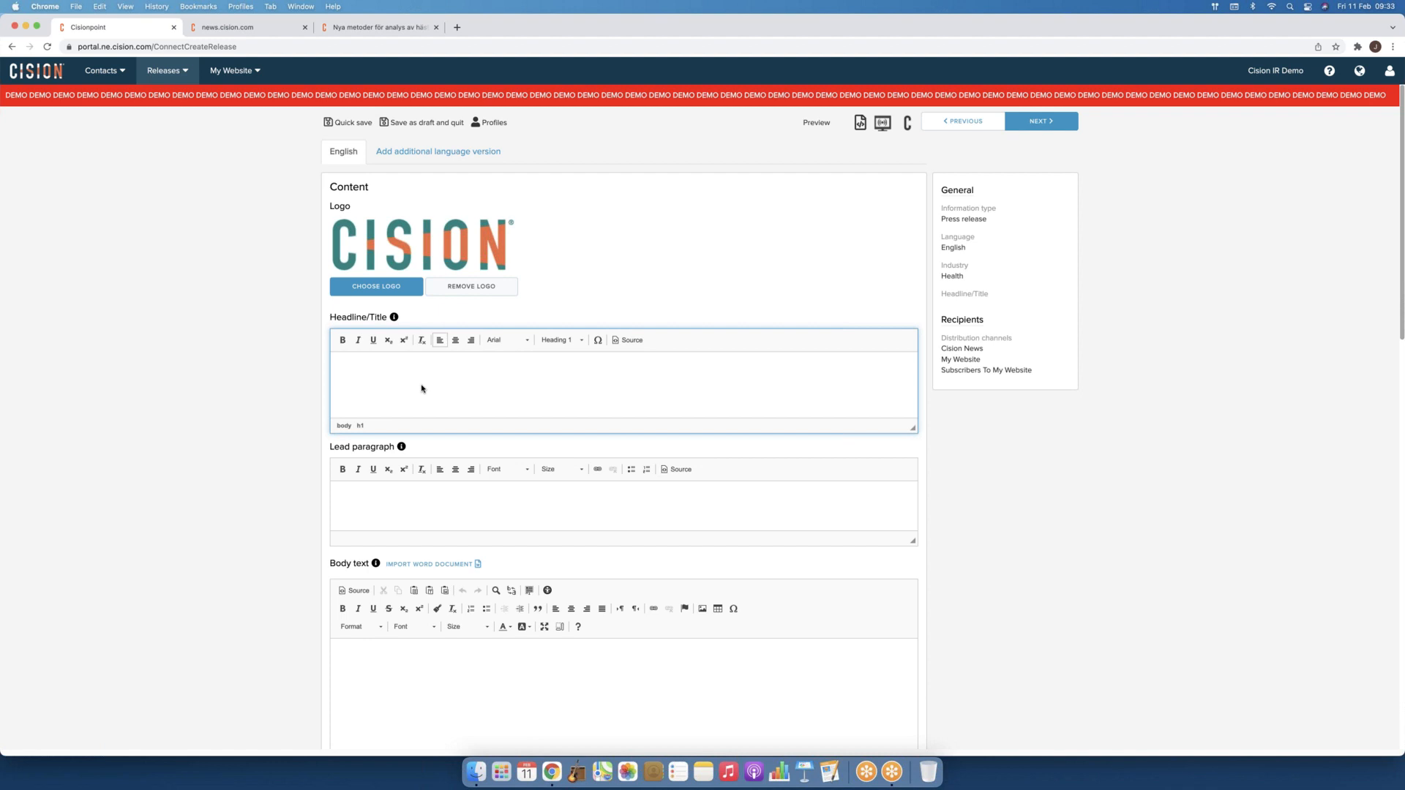
text(Cision Anno)
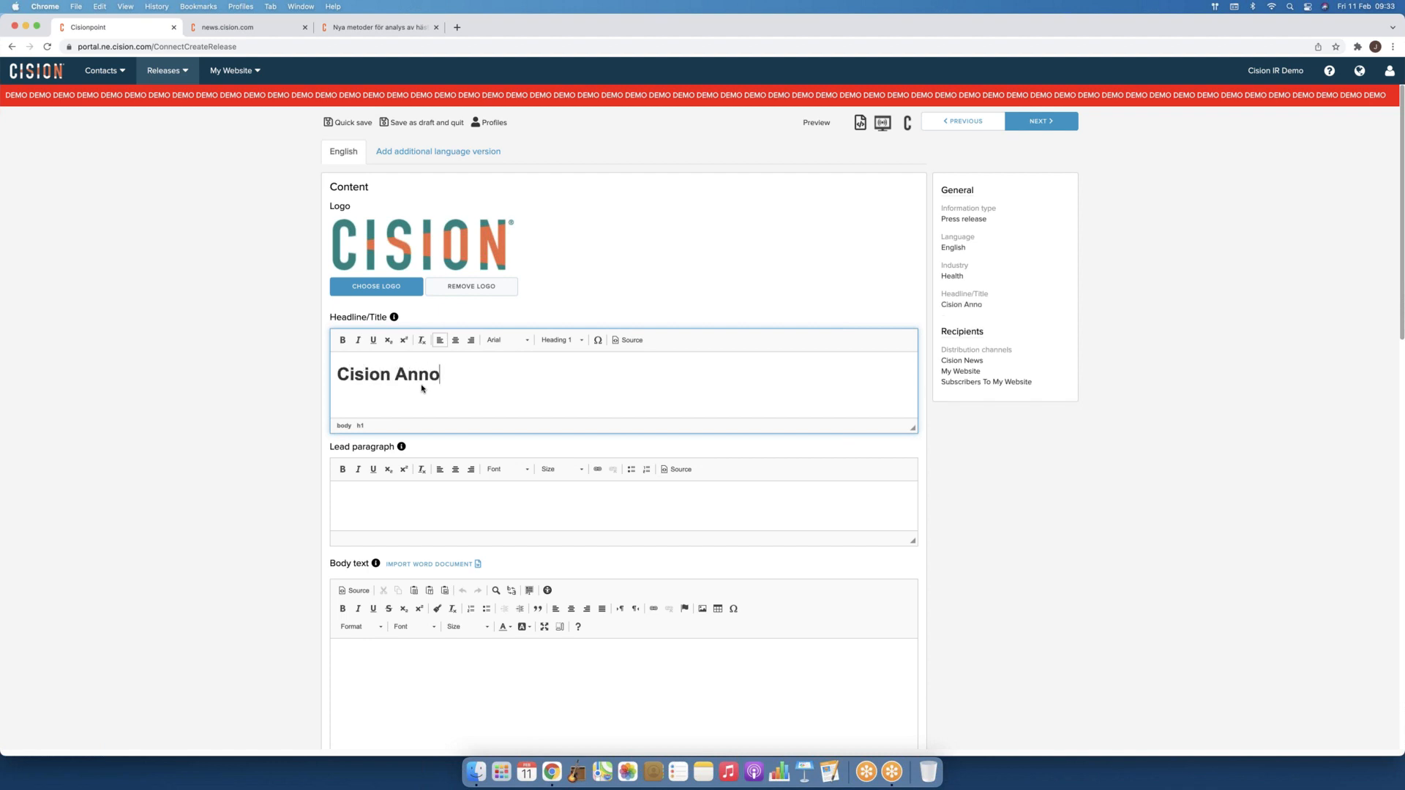
text(unces Social L)
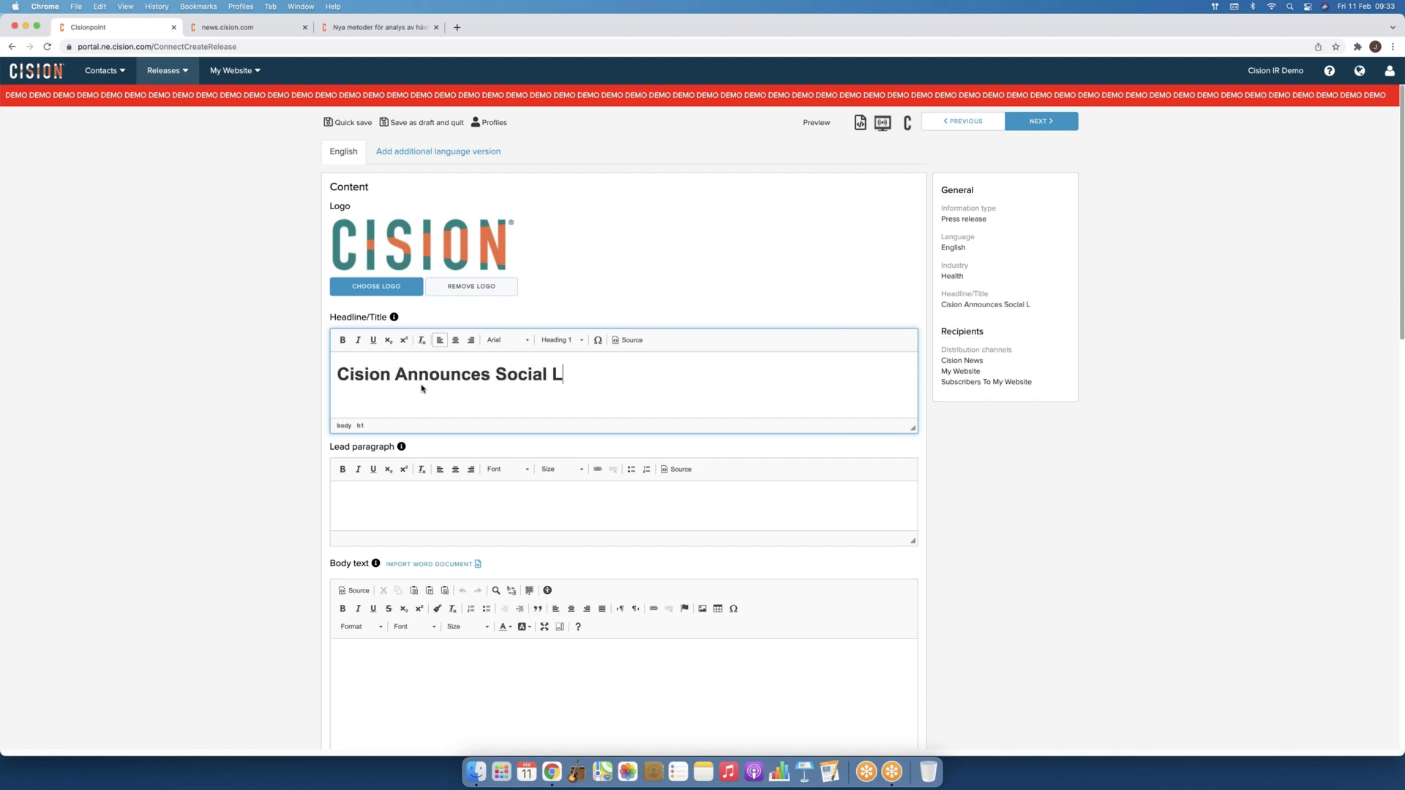
text(istening Platform)
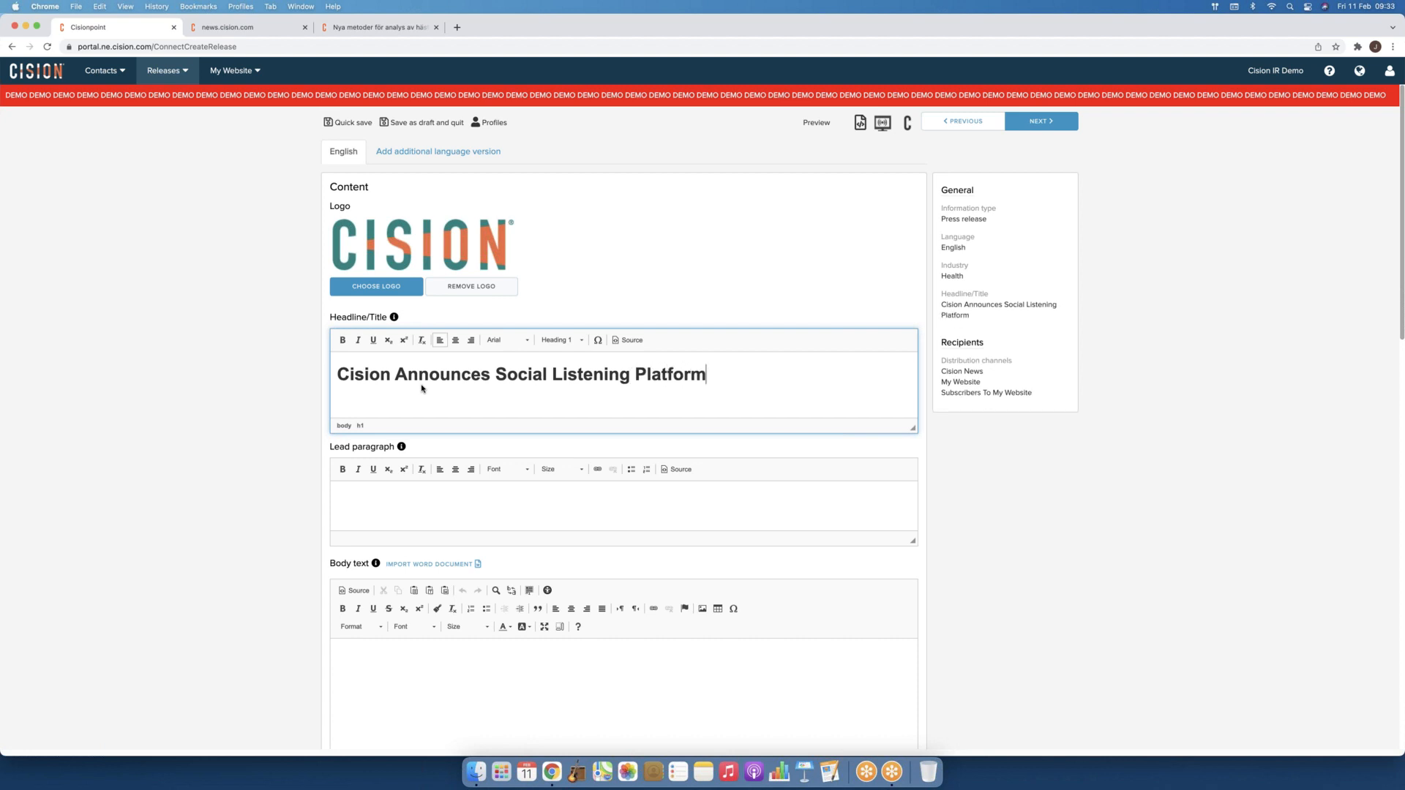
drag(758, 371, 350, 370)
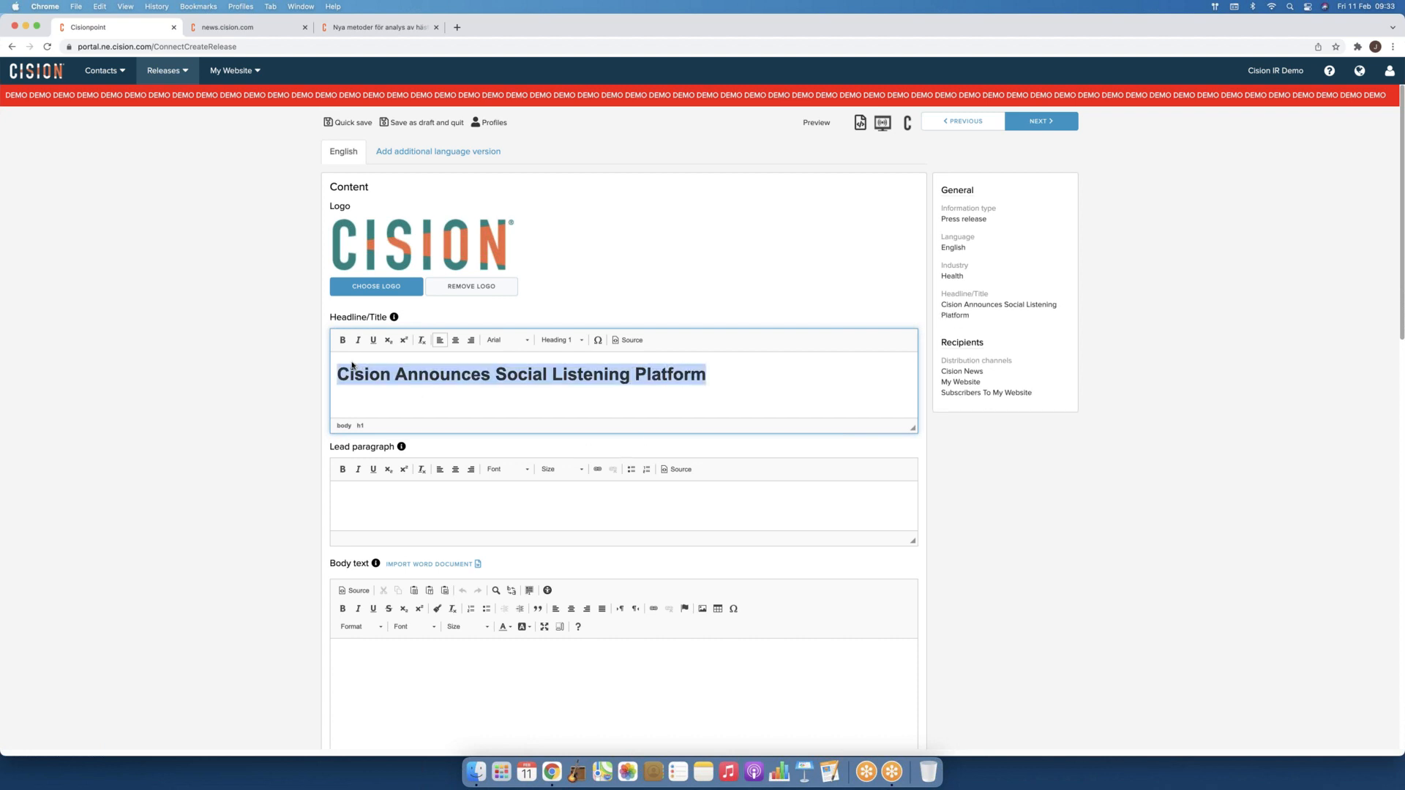
key(BackSpace)
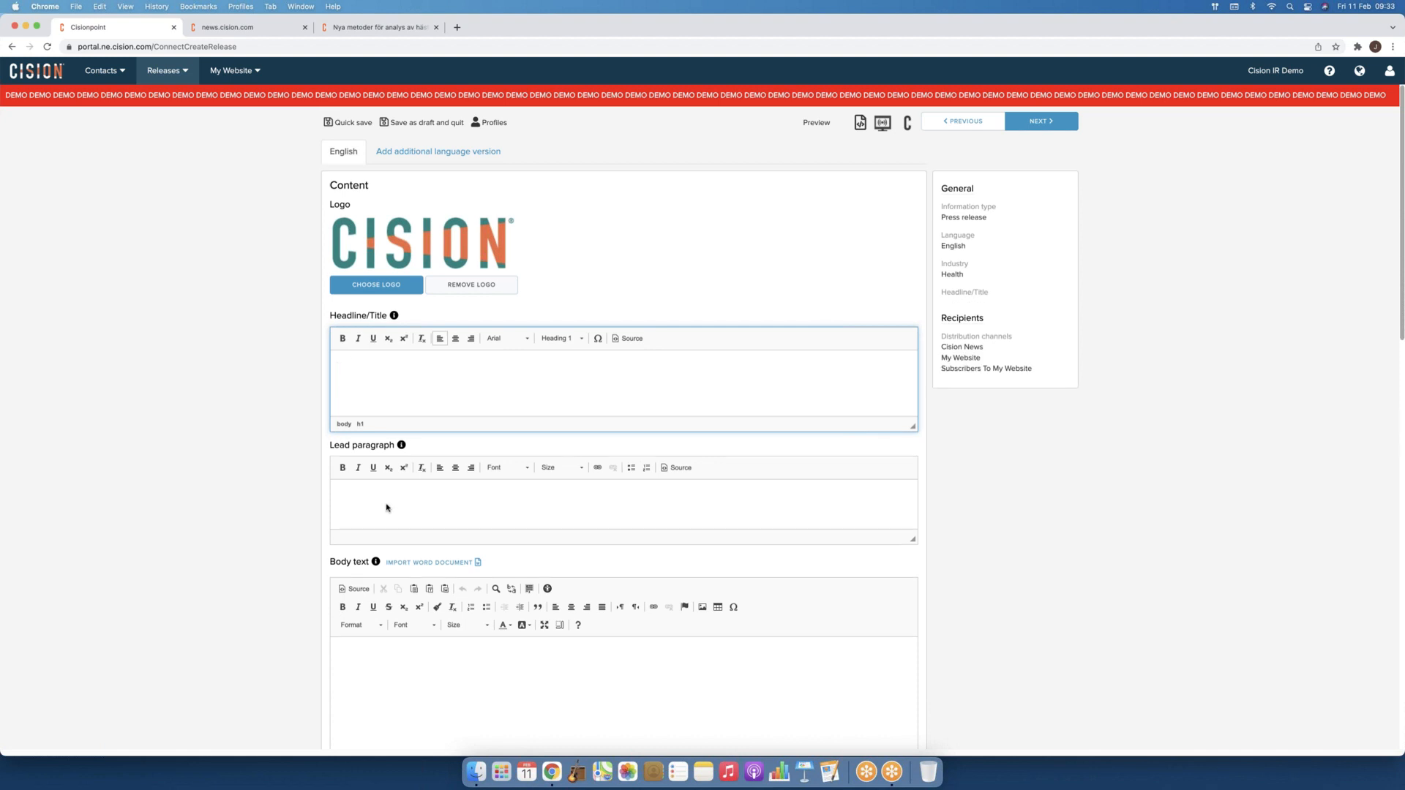
scroll(410, 476, down, 3)
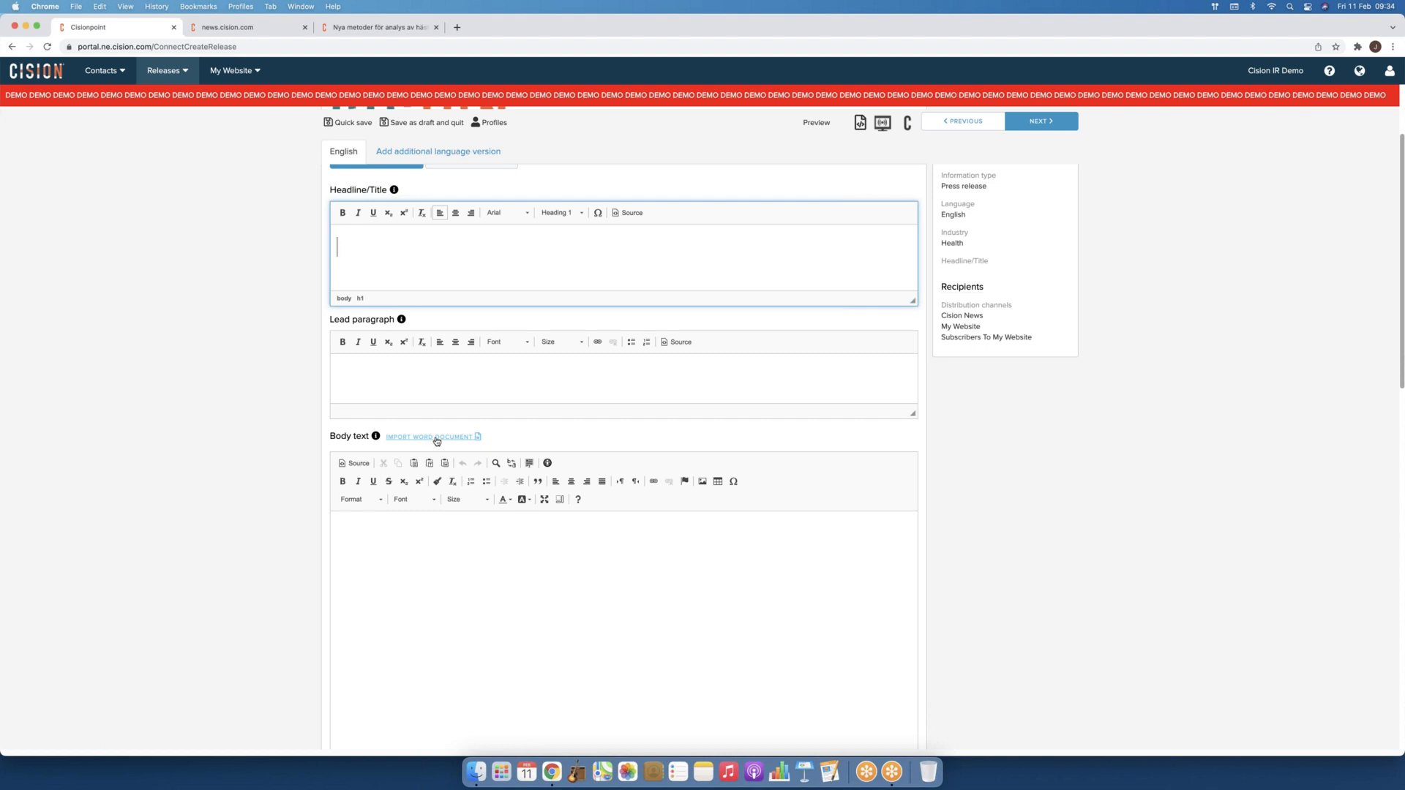
Step: Import 'Cision Closes Brandwatch Acquisition.docx' from Documents as the release body text
click(437, 438)
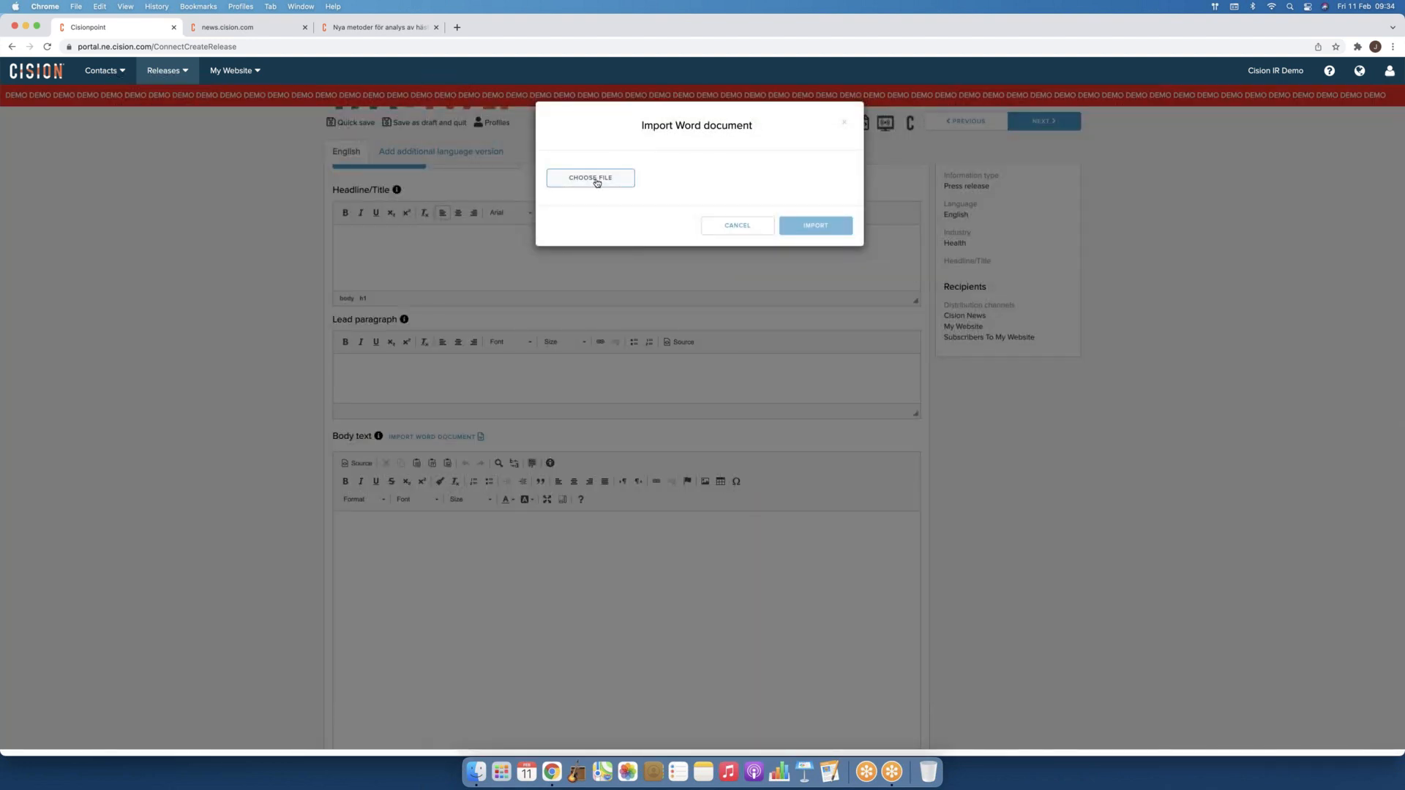
click(596, 182)
click(414, 290)
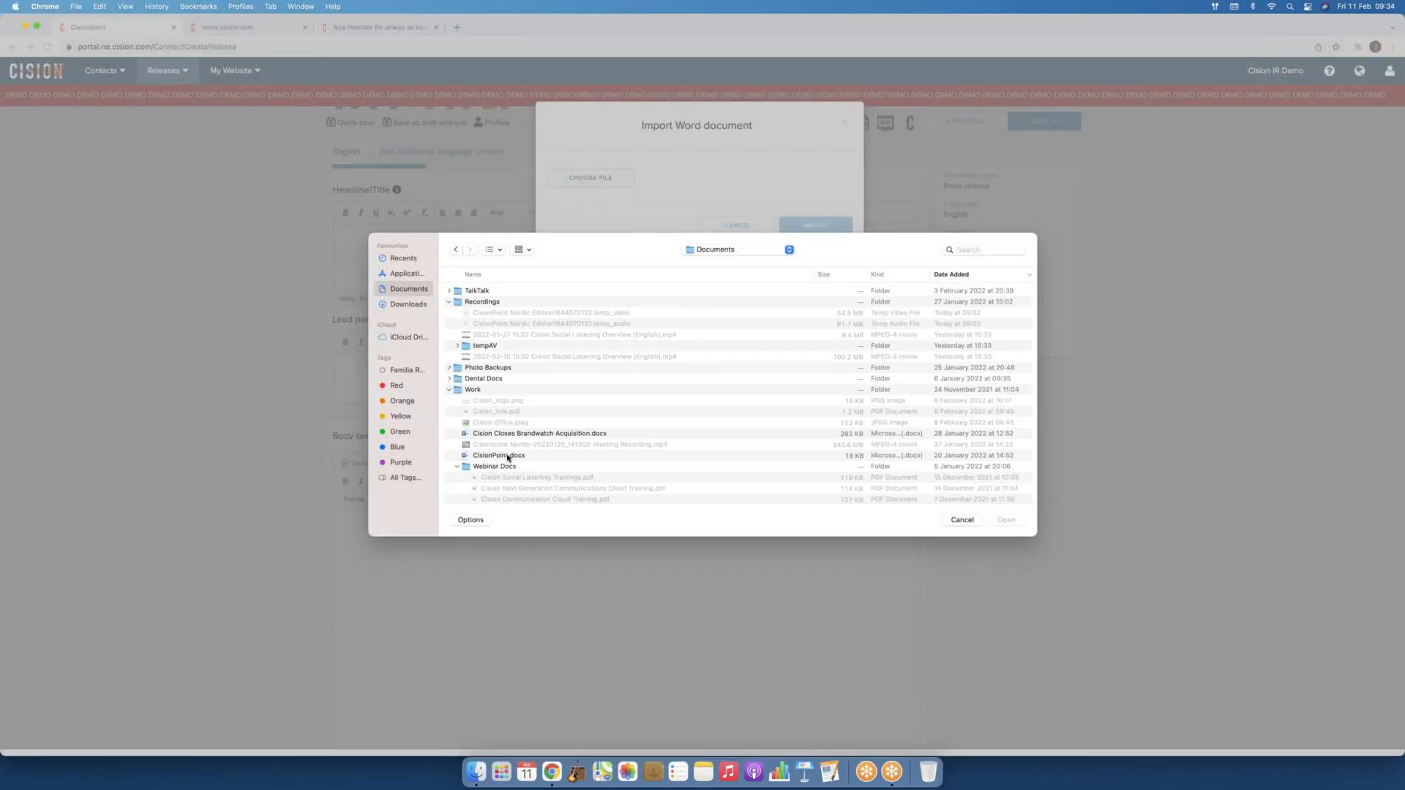
double_click(534, 434)
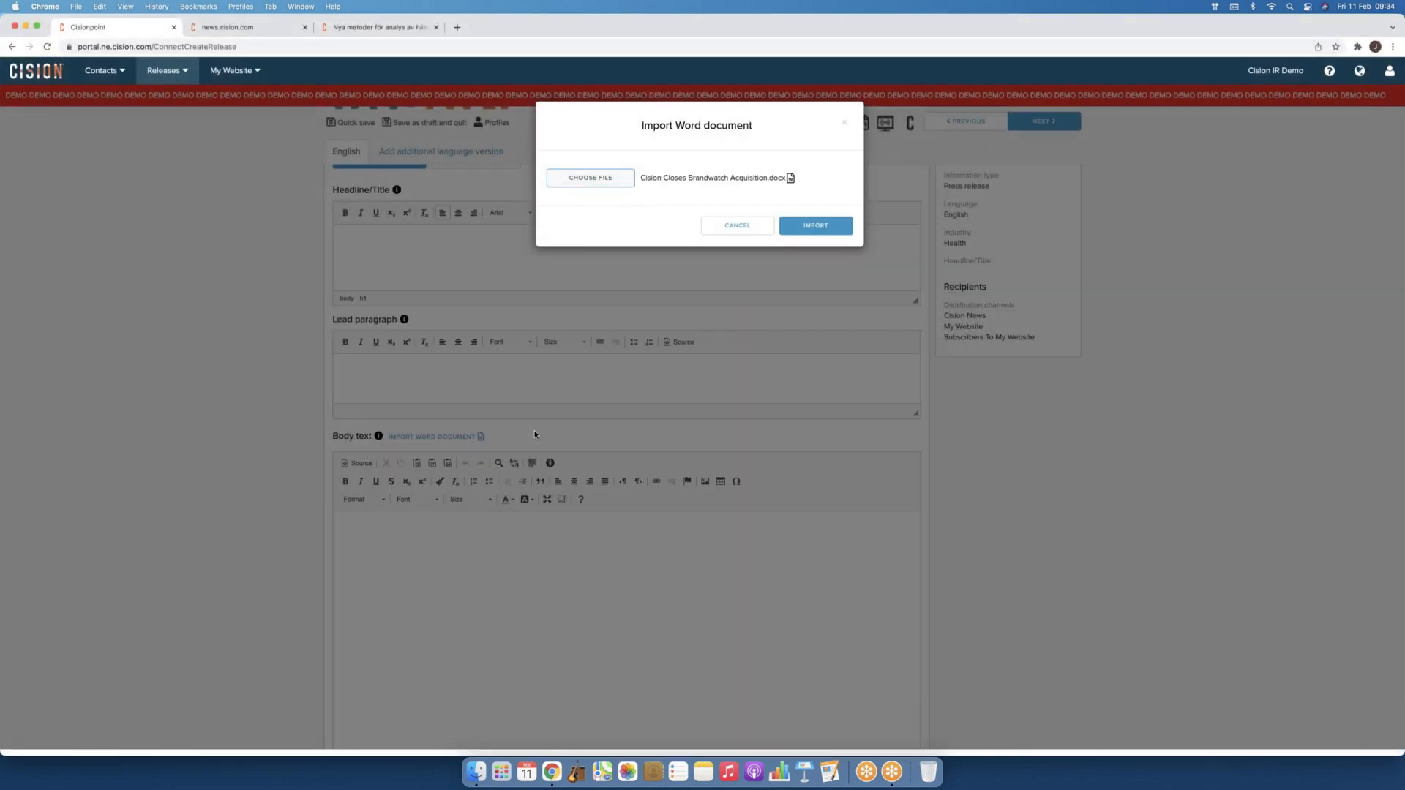
click(815, 228)
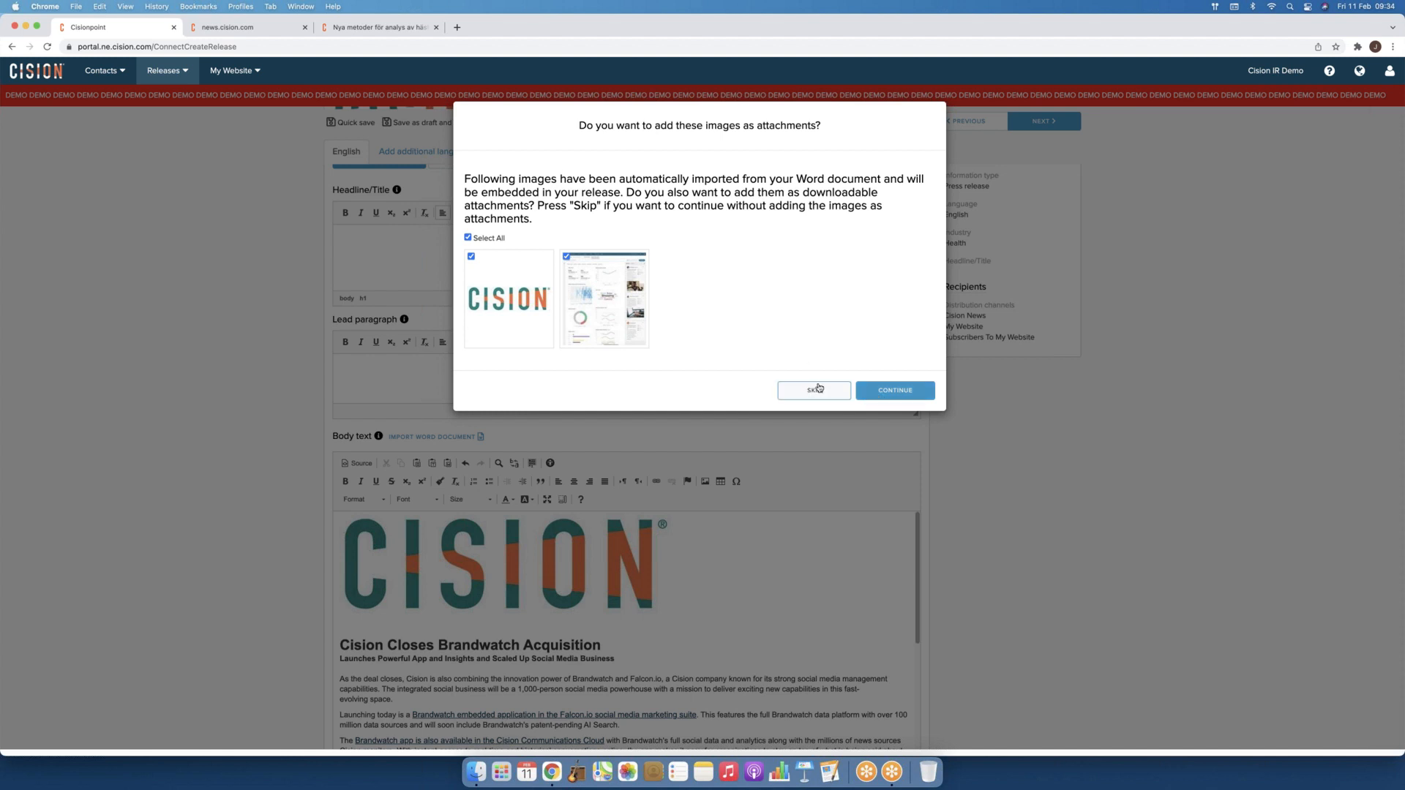
Step: Add the Word document's two images as attachments, then select the body's article headline
click(896, 391)
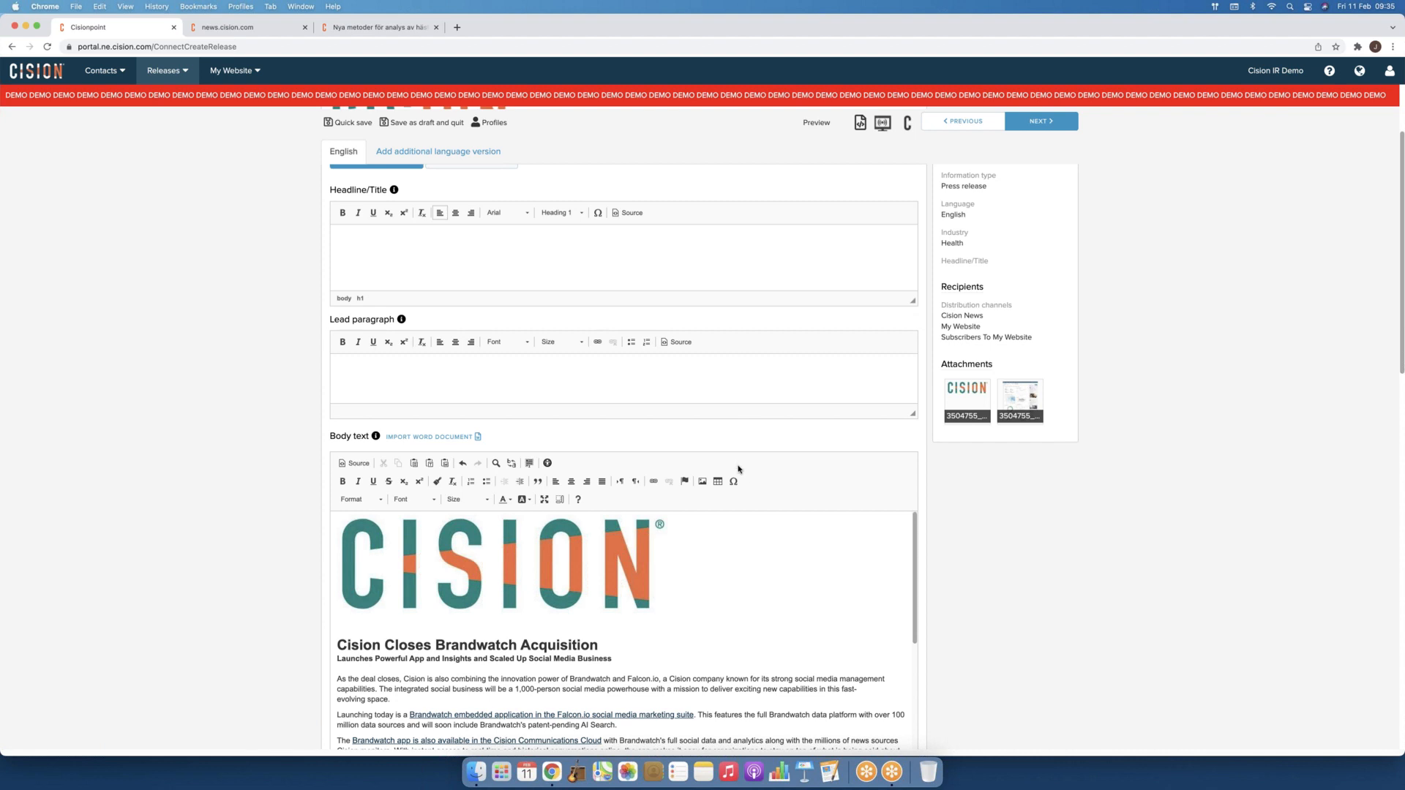
scroll(740, 552, down, 2)
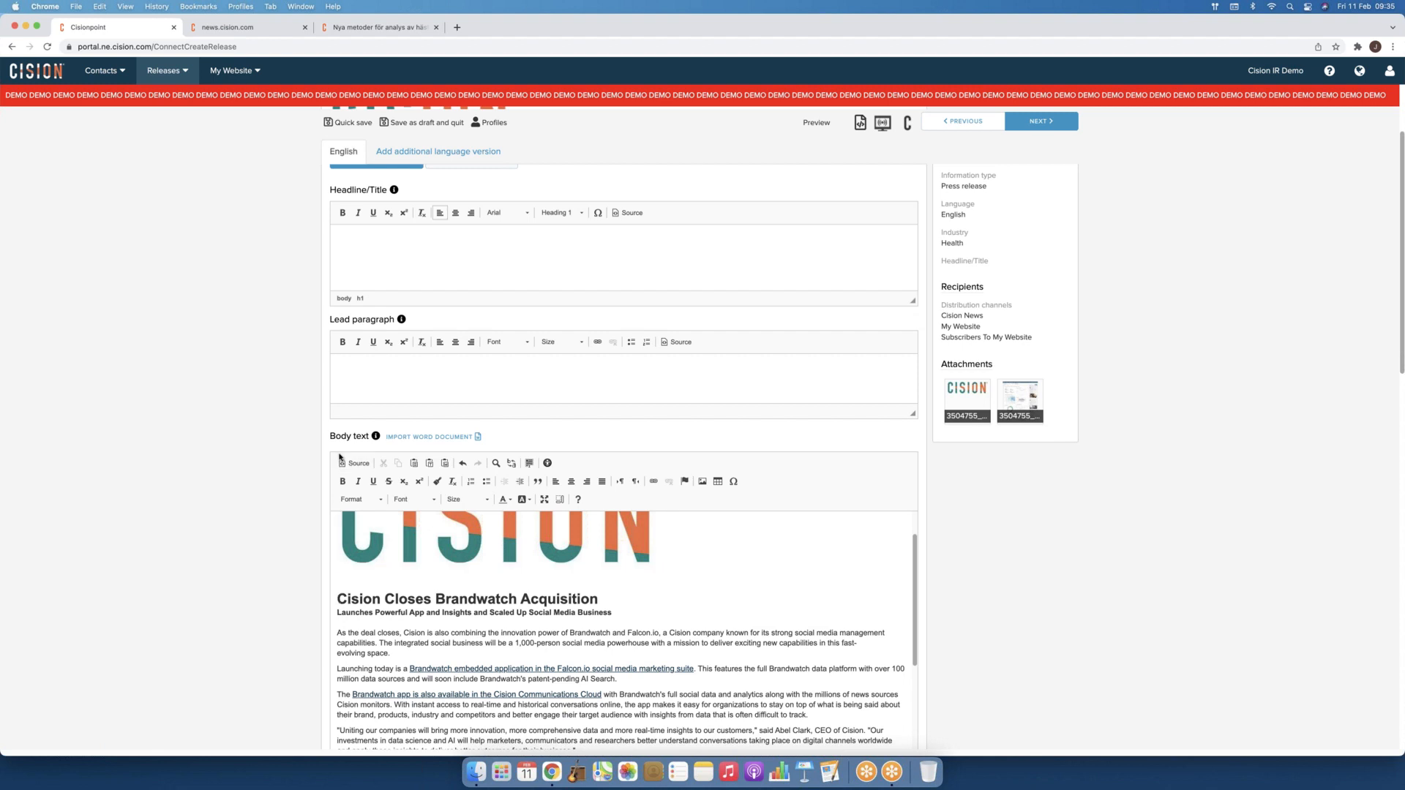
scroll(342, 448, down, 1)
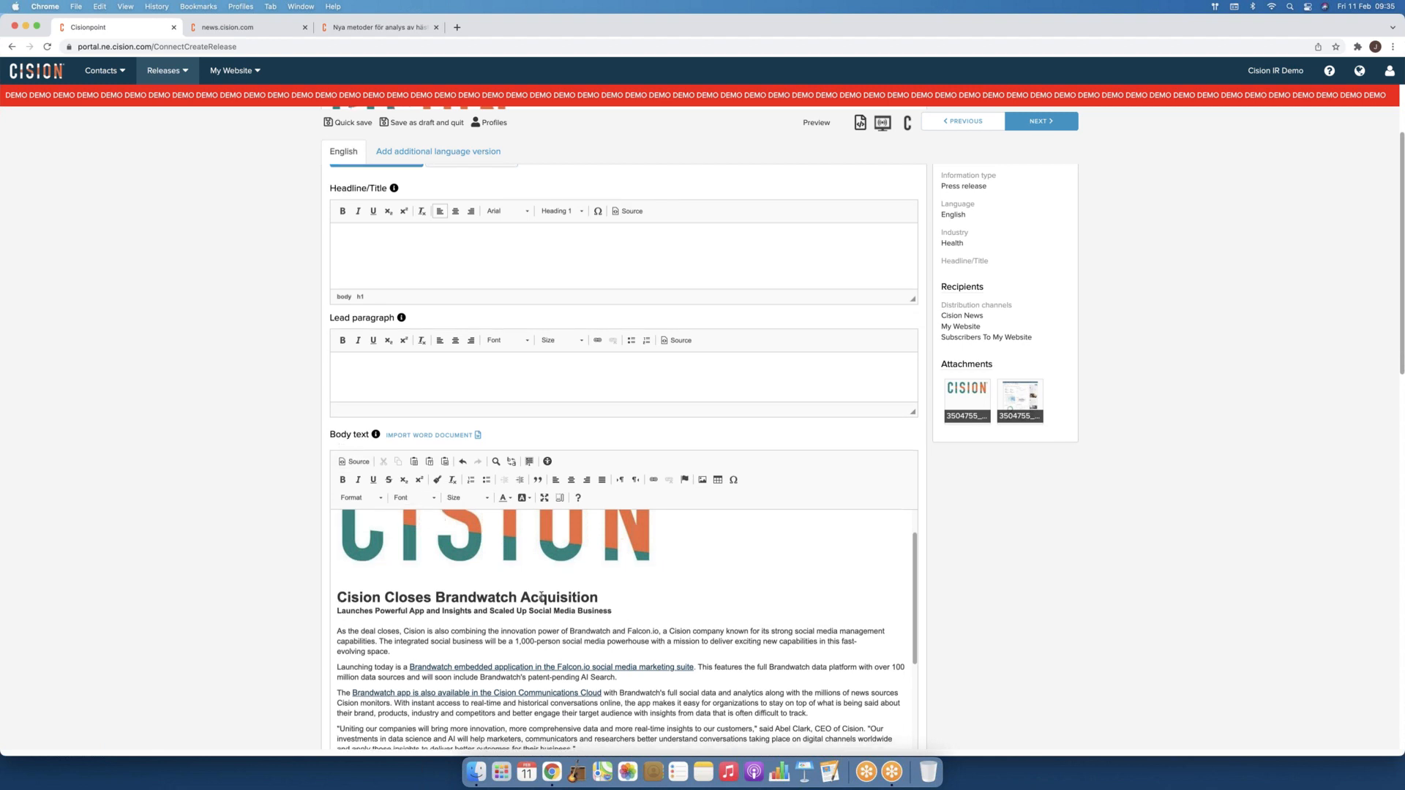
drag(613, 599, 334, 599)
Step: Copy 'Cision Closes Brandwatch Acquisition' into Headline/Title and delete the headline and logo from the body
key(ctrl+c)
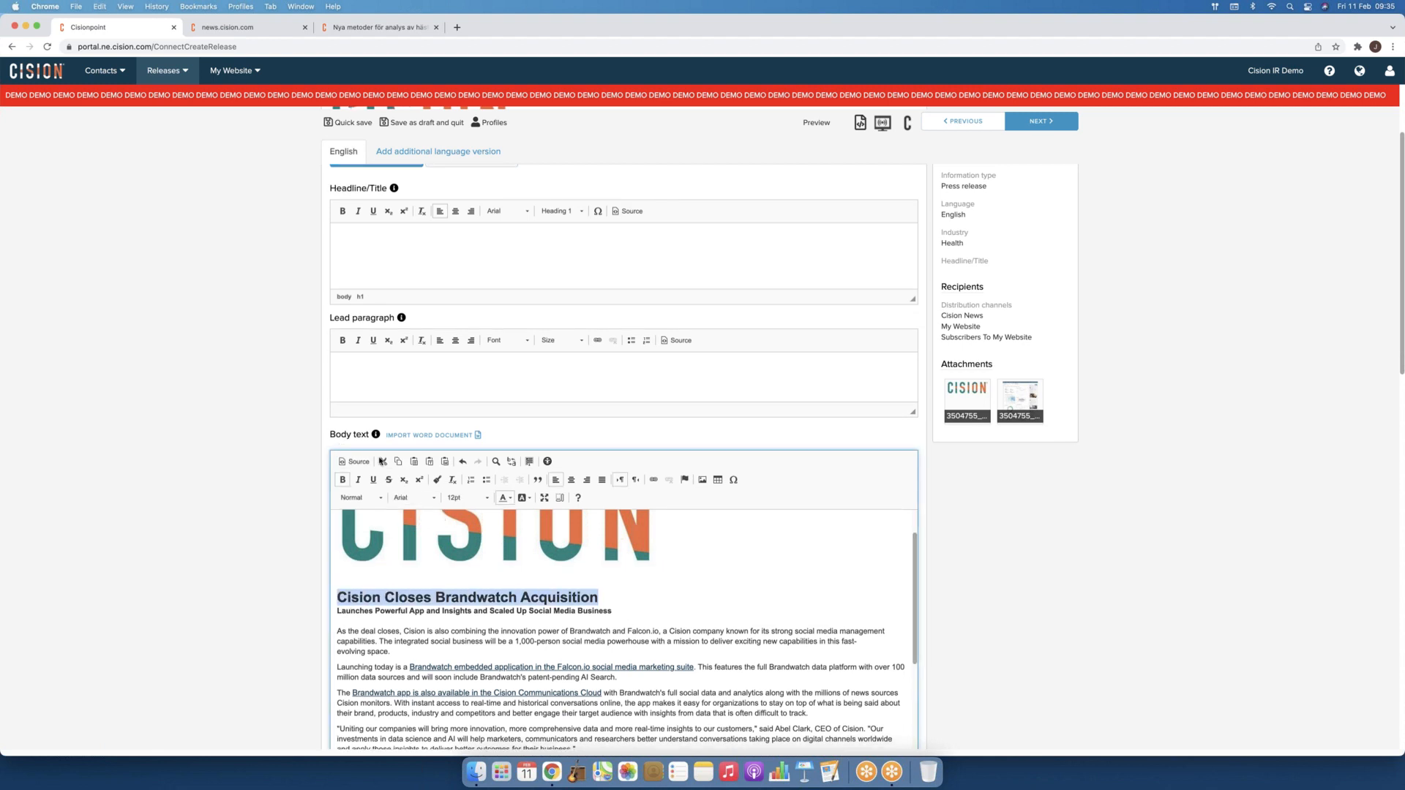
click(406, 258)
key(ctrl+v)
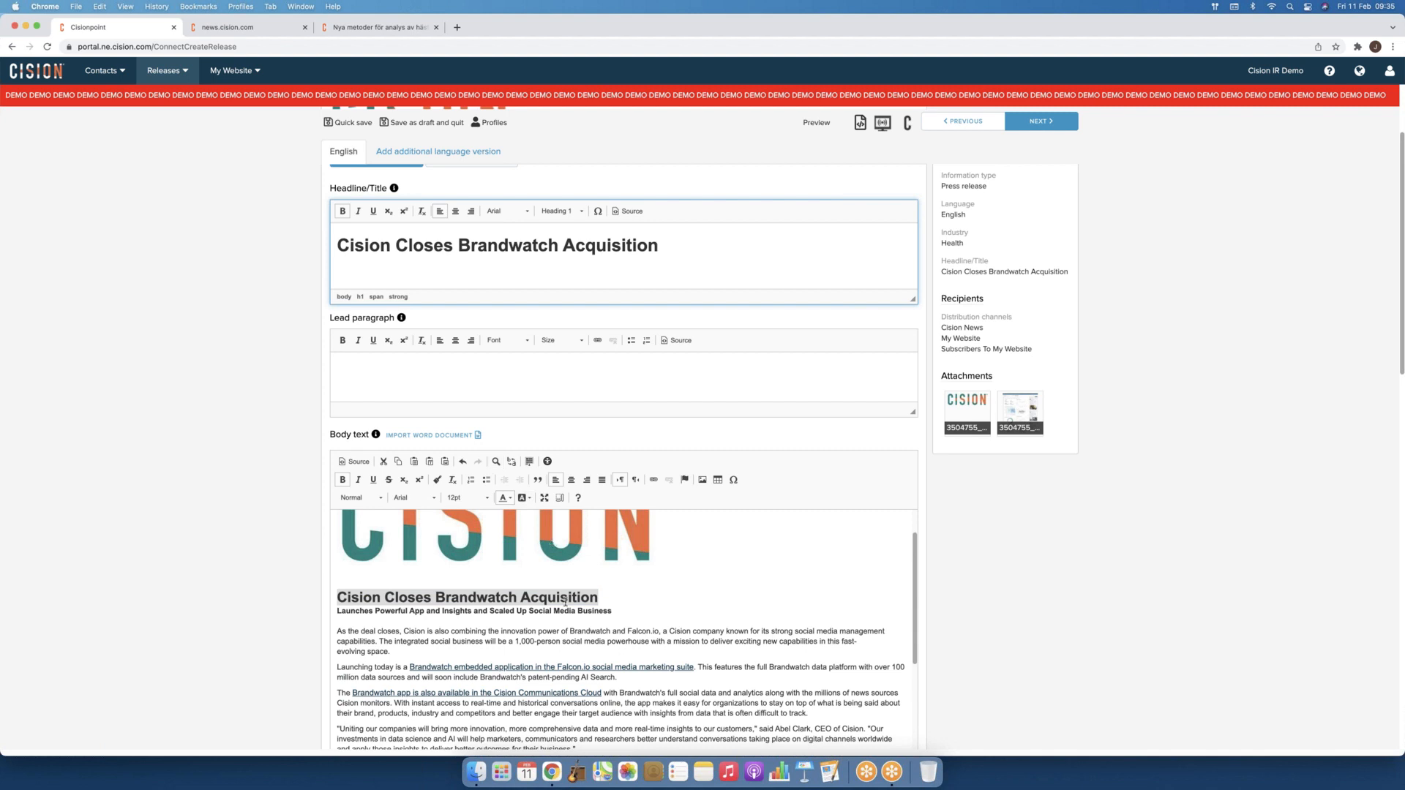
drag(599, 597, 336, 597)
key(BackSpace)
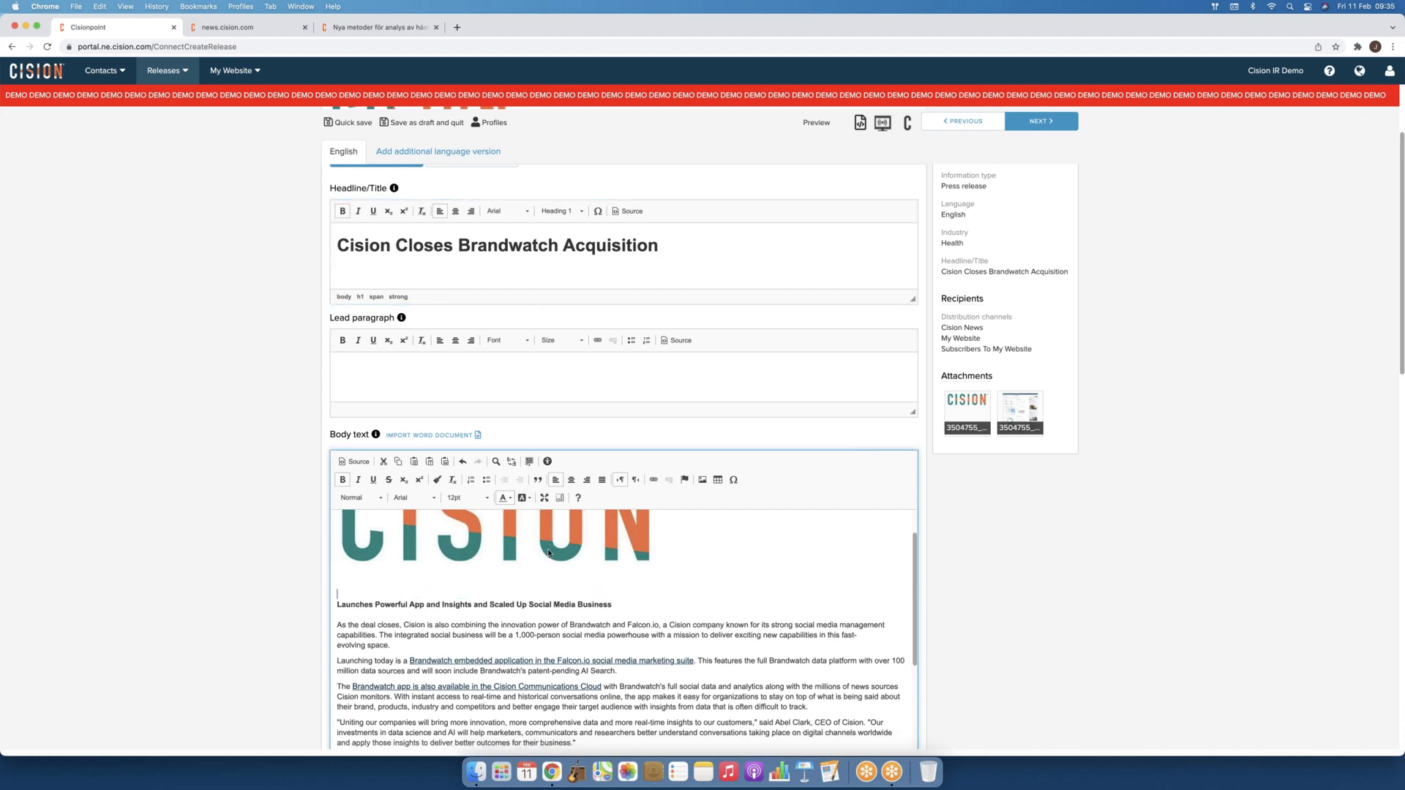
click(550, 544)
key(BackSpace)
Step: Paste the body's opening paragraph into the Lead paragraph
scroll(615, 533, up, 1)
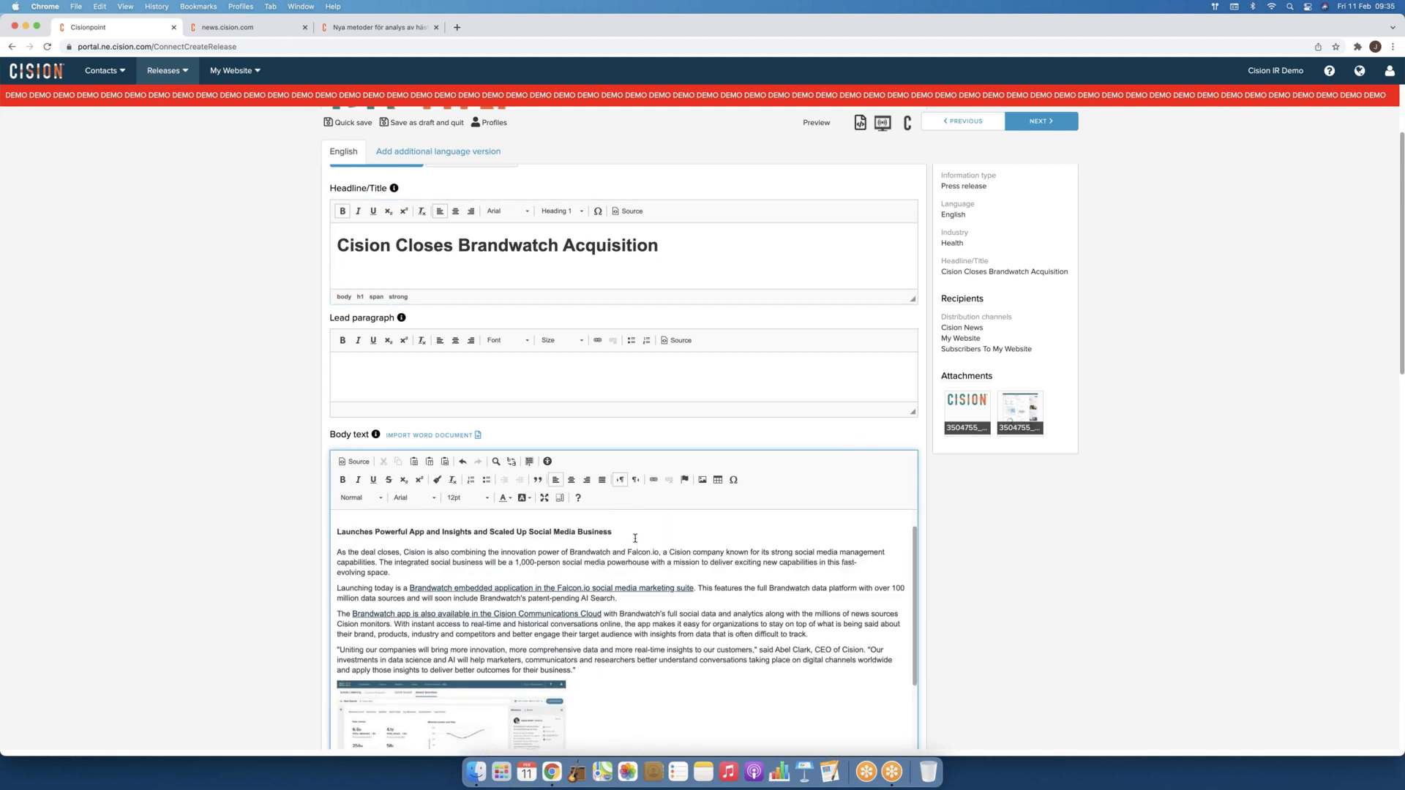
drag(406, 574, 329, 552)
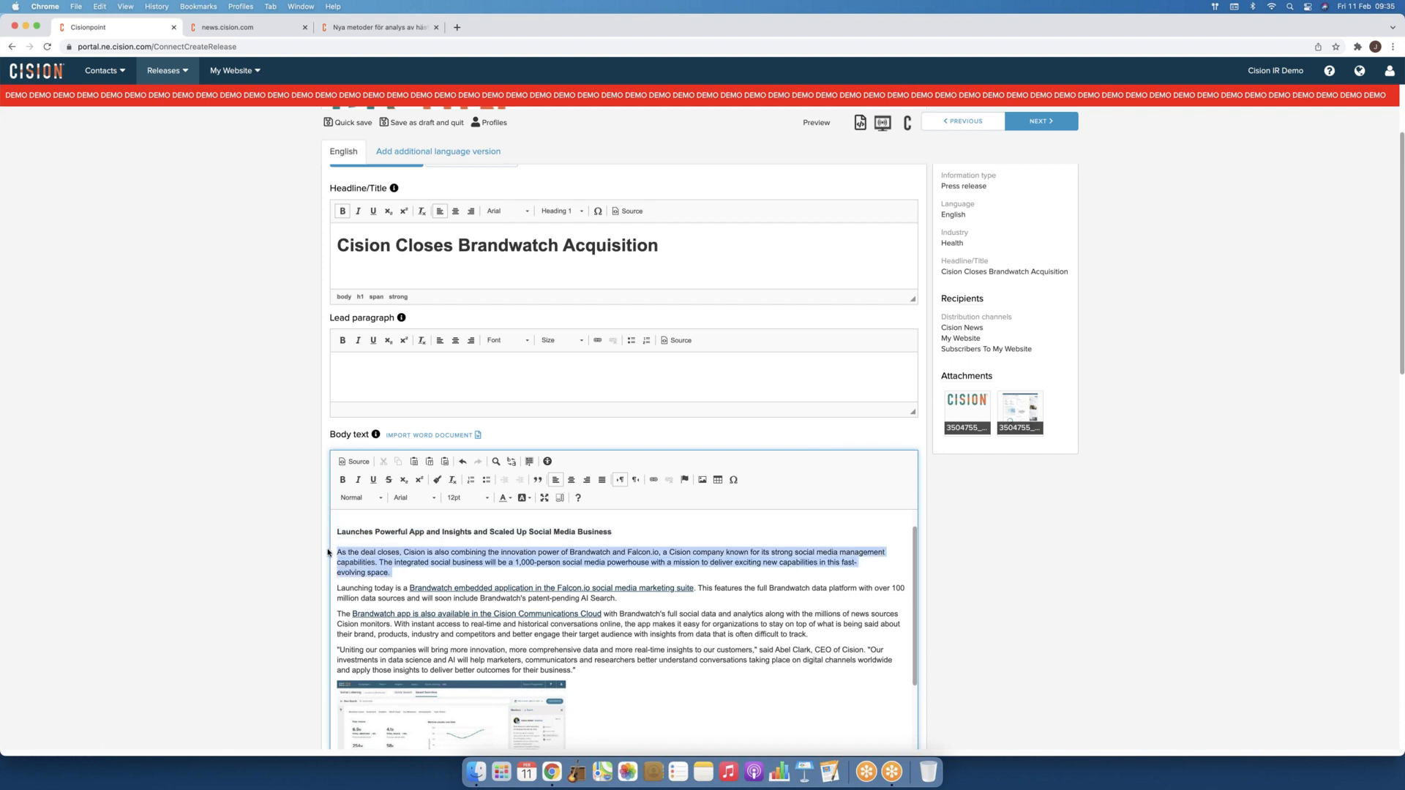
scroll(328, 553, down, 1)
click(379, 364)
key(super+v)
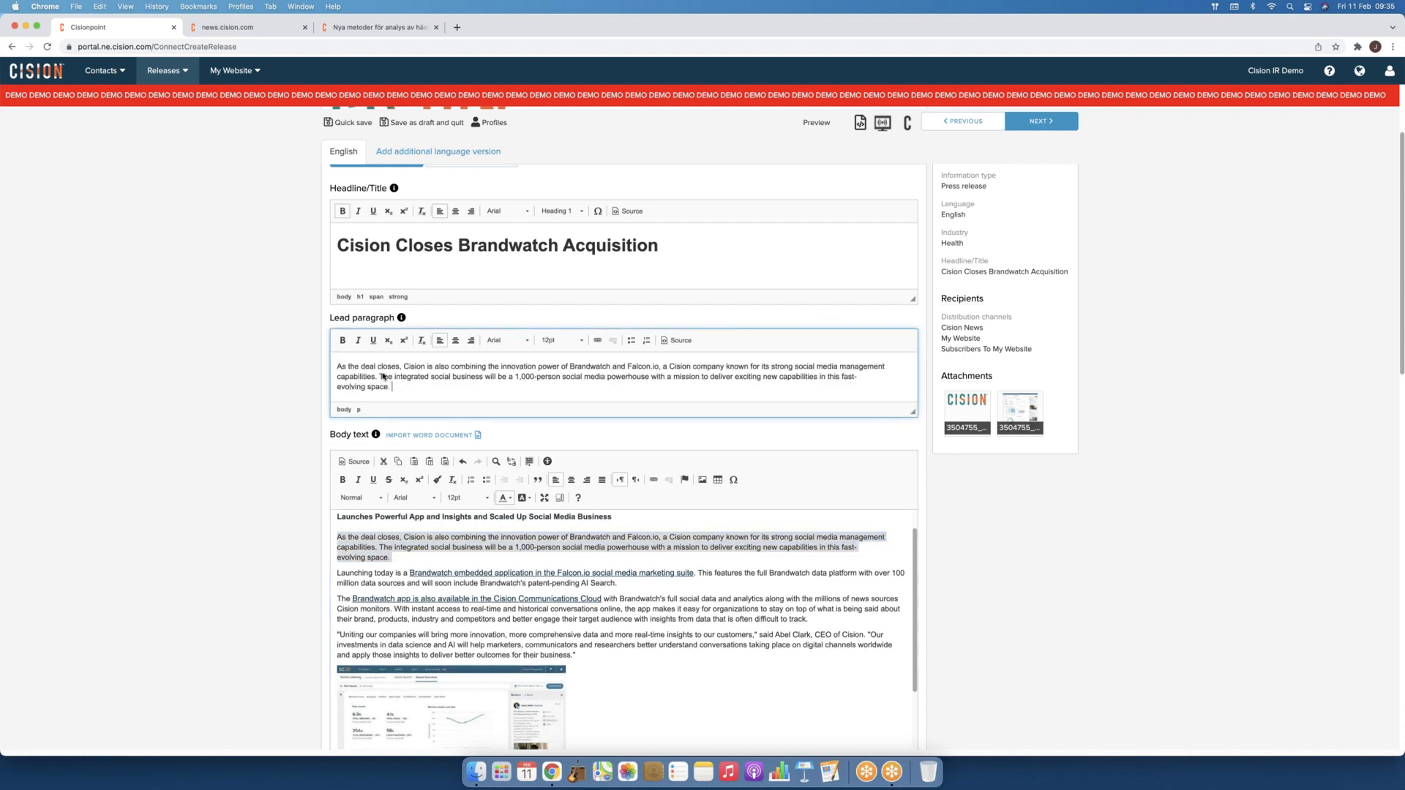
Step: Move the subheading to the start of the lead and delete the duplicate paragraph from the body
click(409, 561)
drag(613, 516, 291, 541)
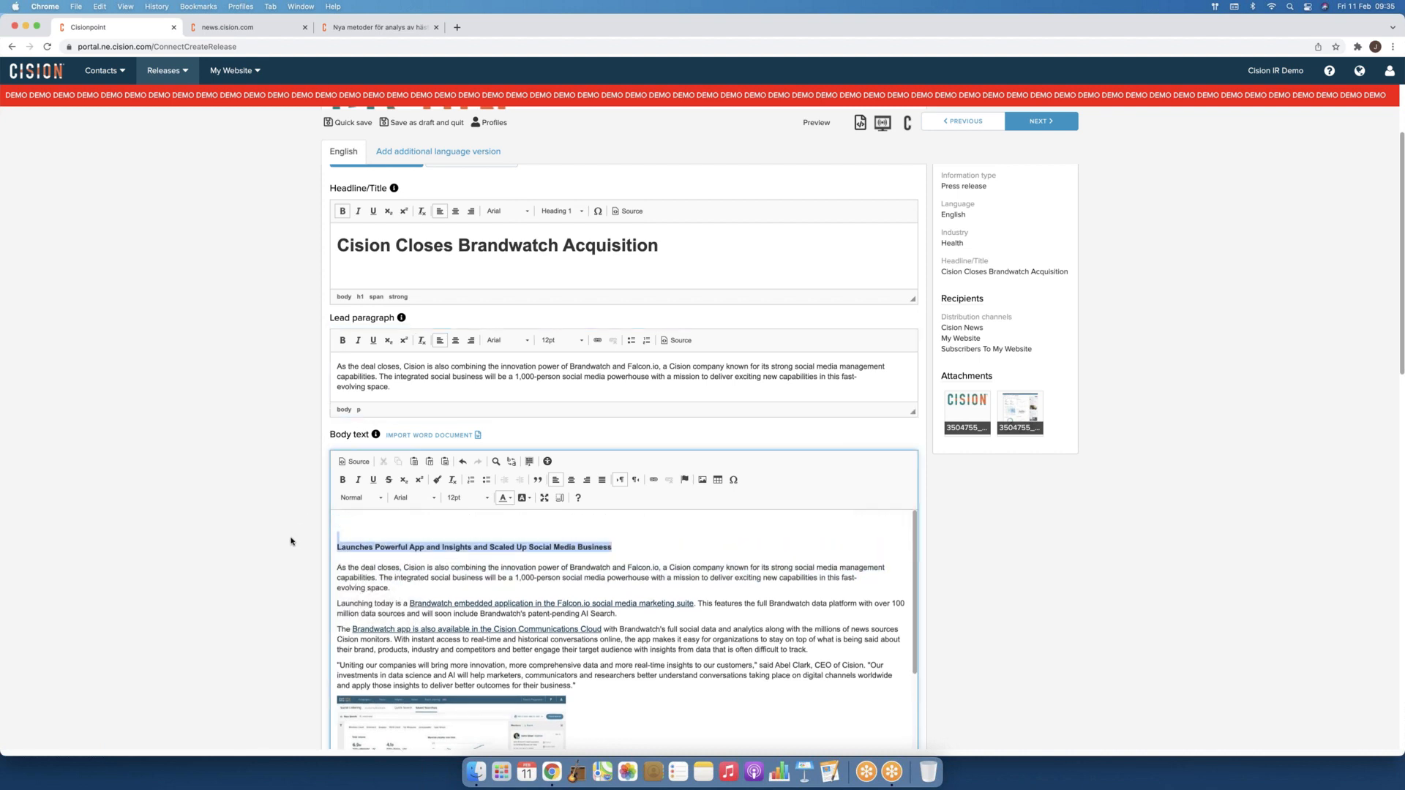
key(BackSpace)
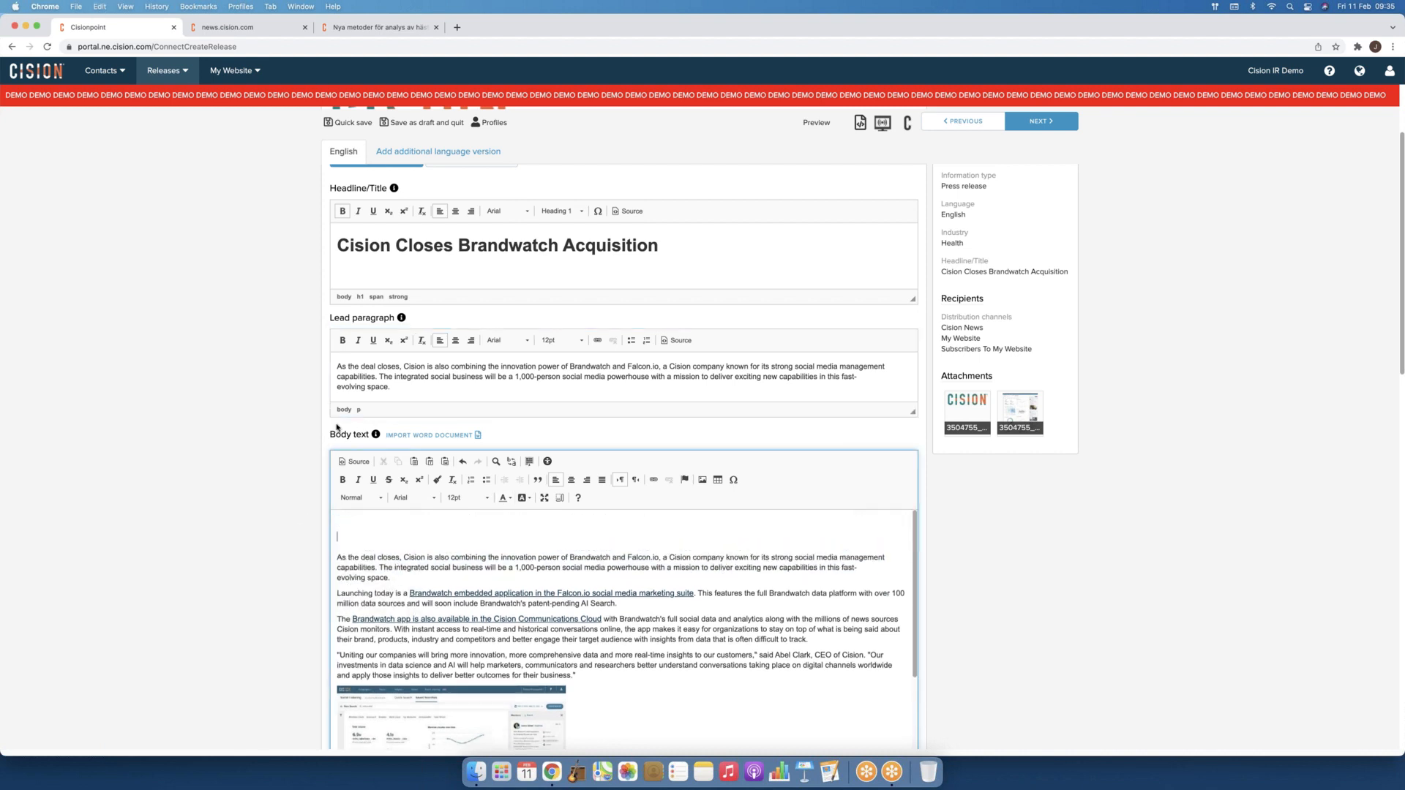
click(337, 364)
key(super+v)
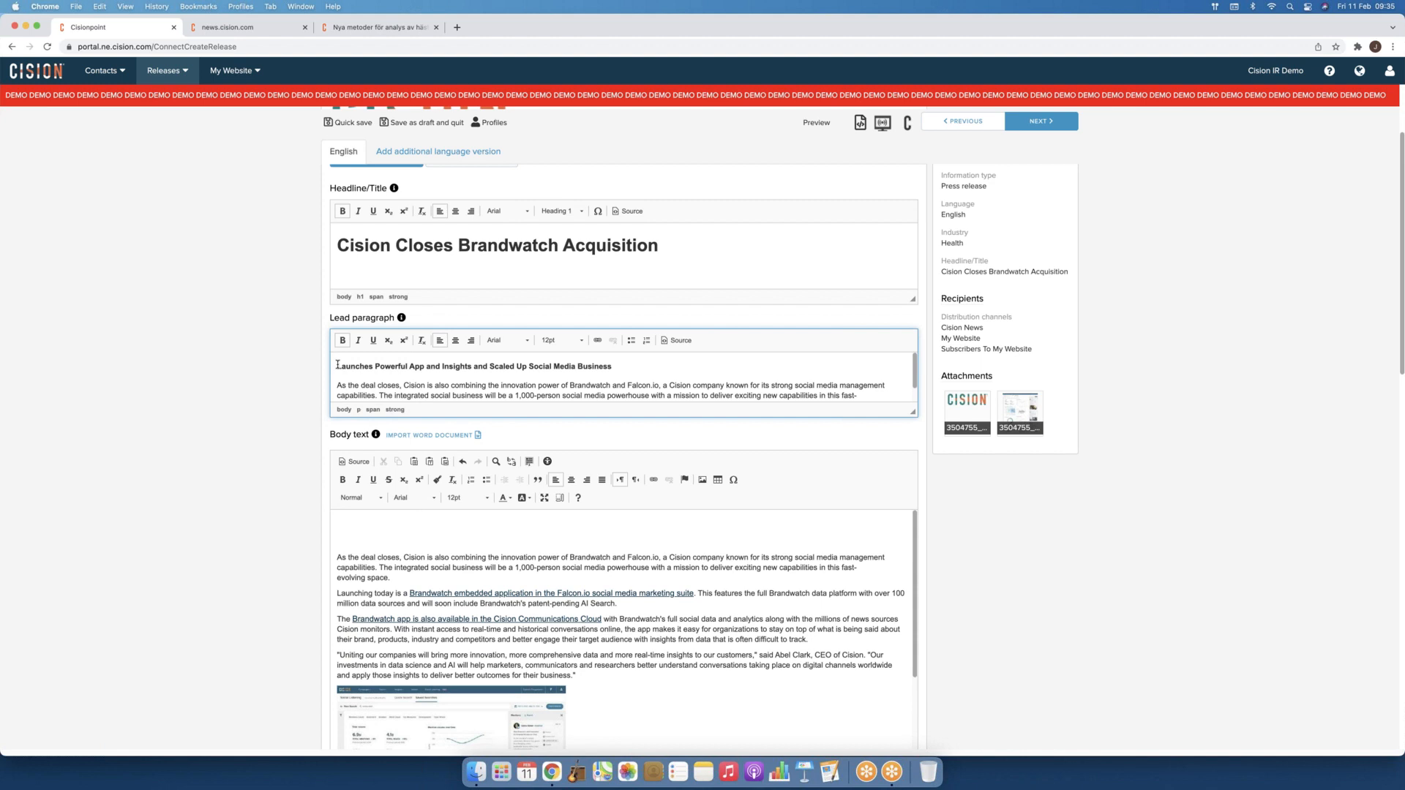
click(344, 541)
key(shift+Down)
key(shift+Down)
key(shift+Down)
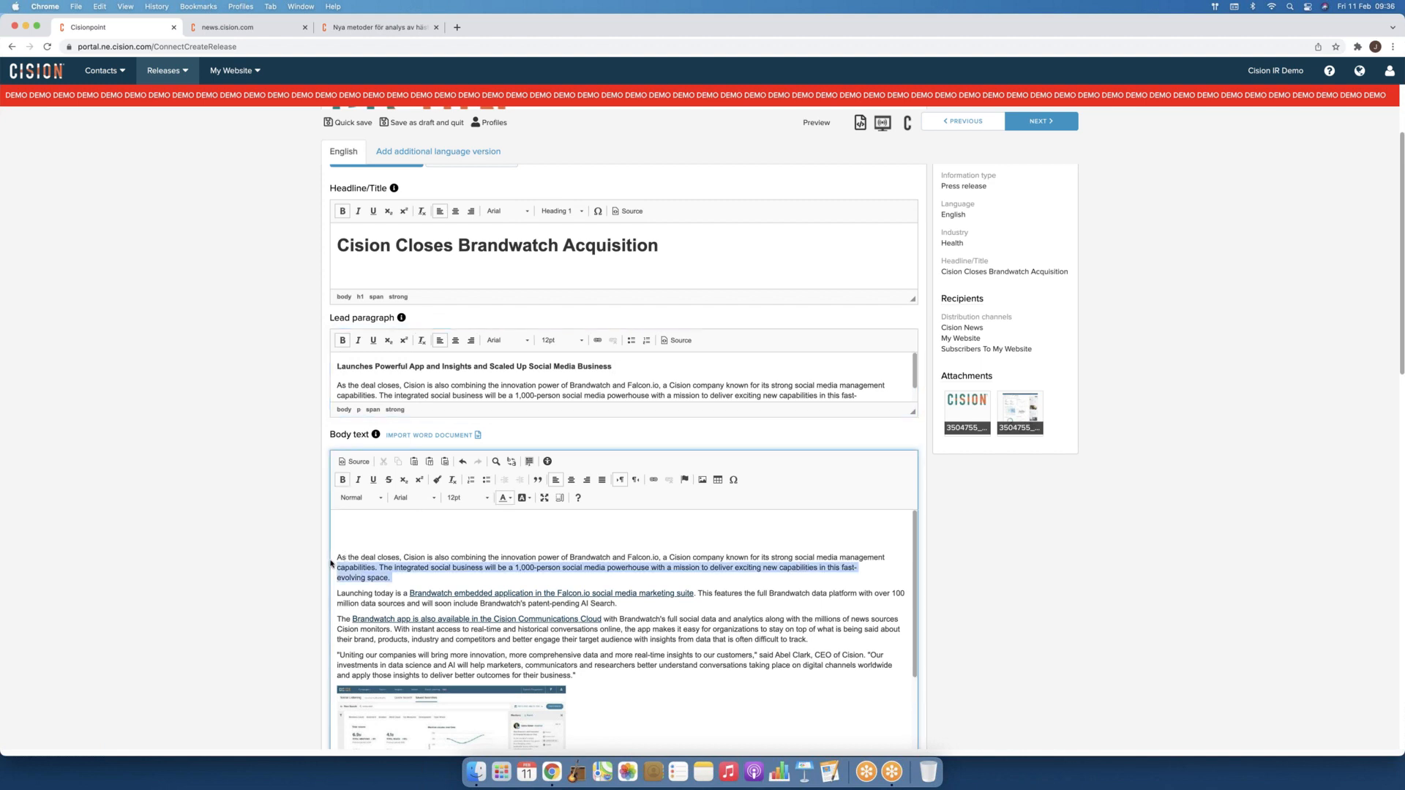
key(BackSpace)
key(BackSpace)
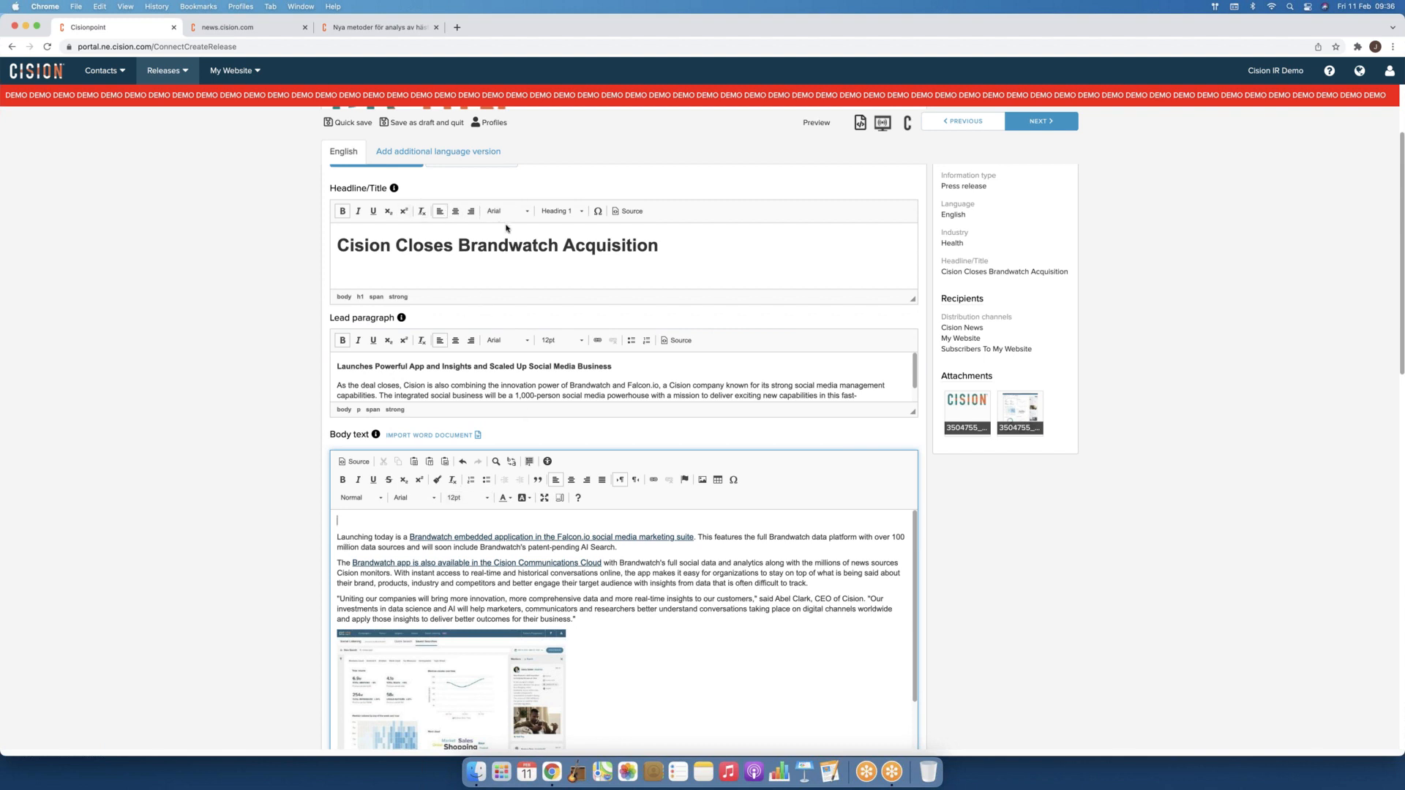
scroll(505, 246, up, 2)
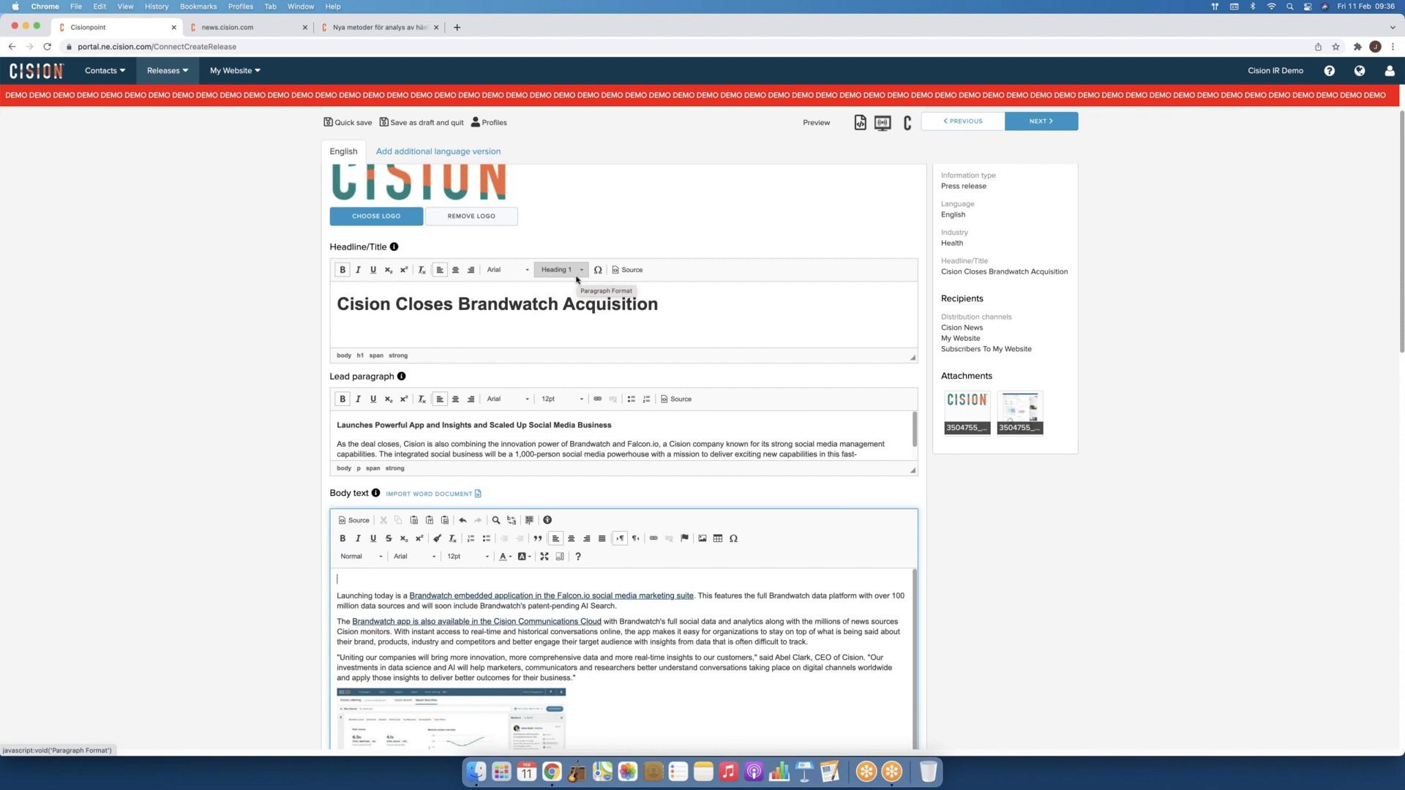
drag(695, 306, 332, 303)
click(521, 270)
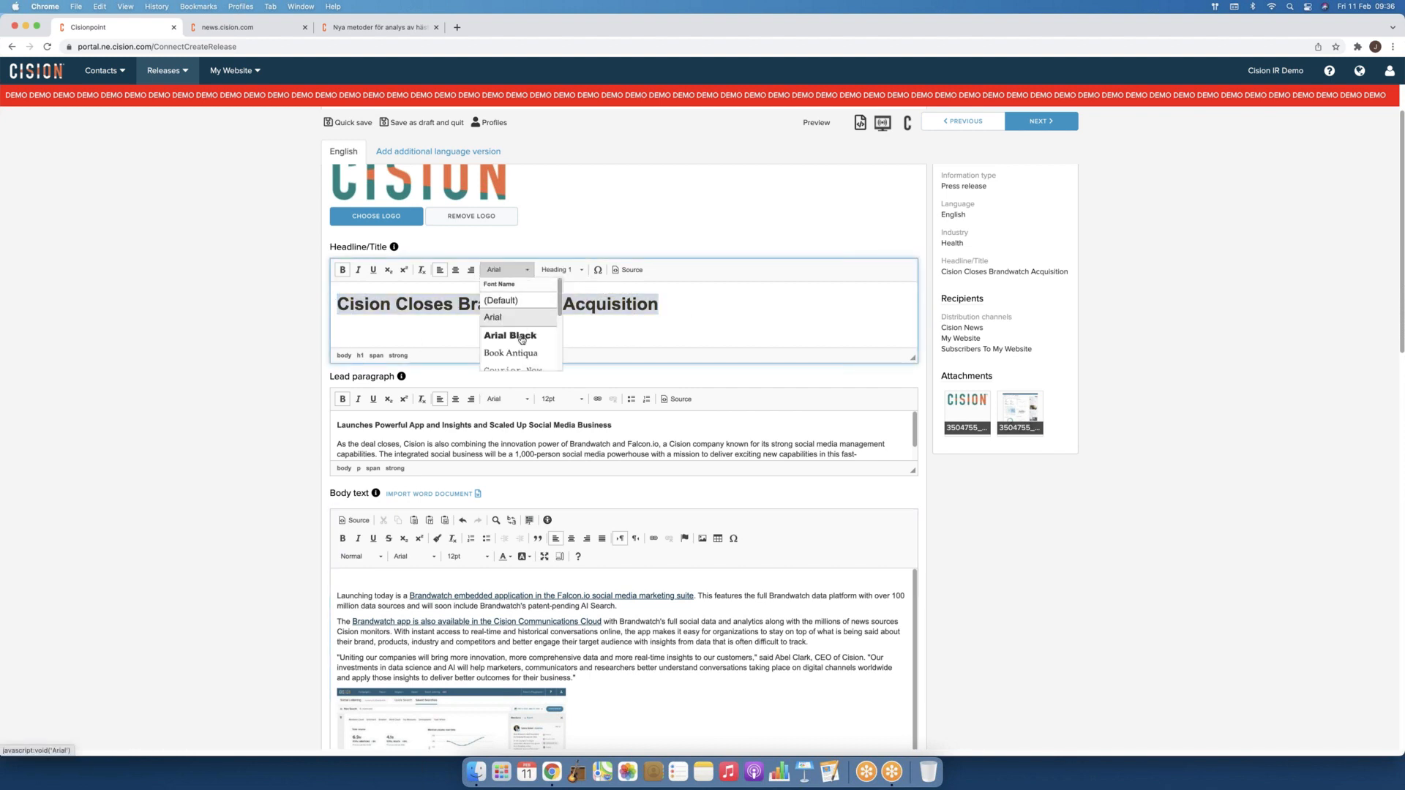
scroll(521, 338, down, 3)
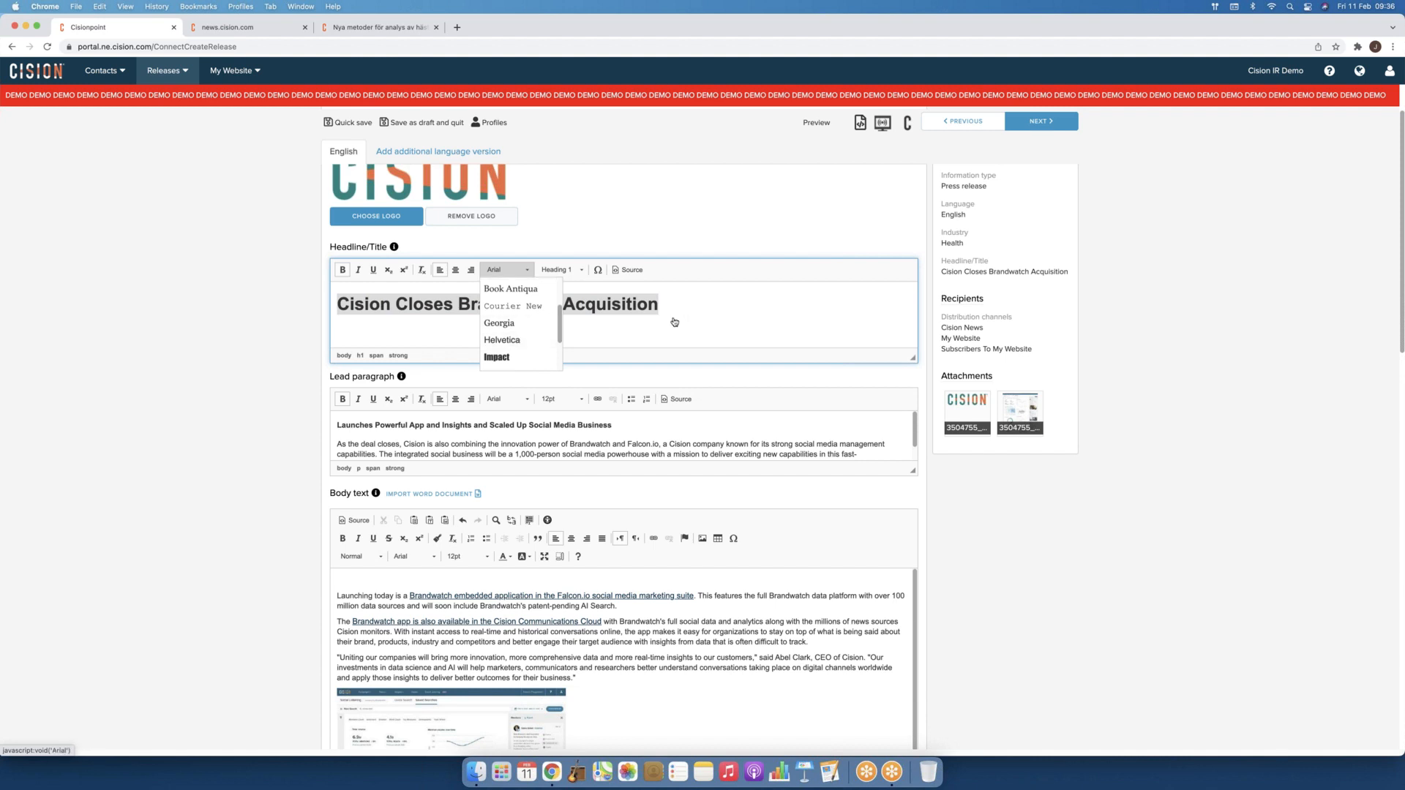
click(700, 330)
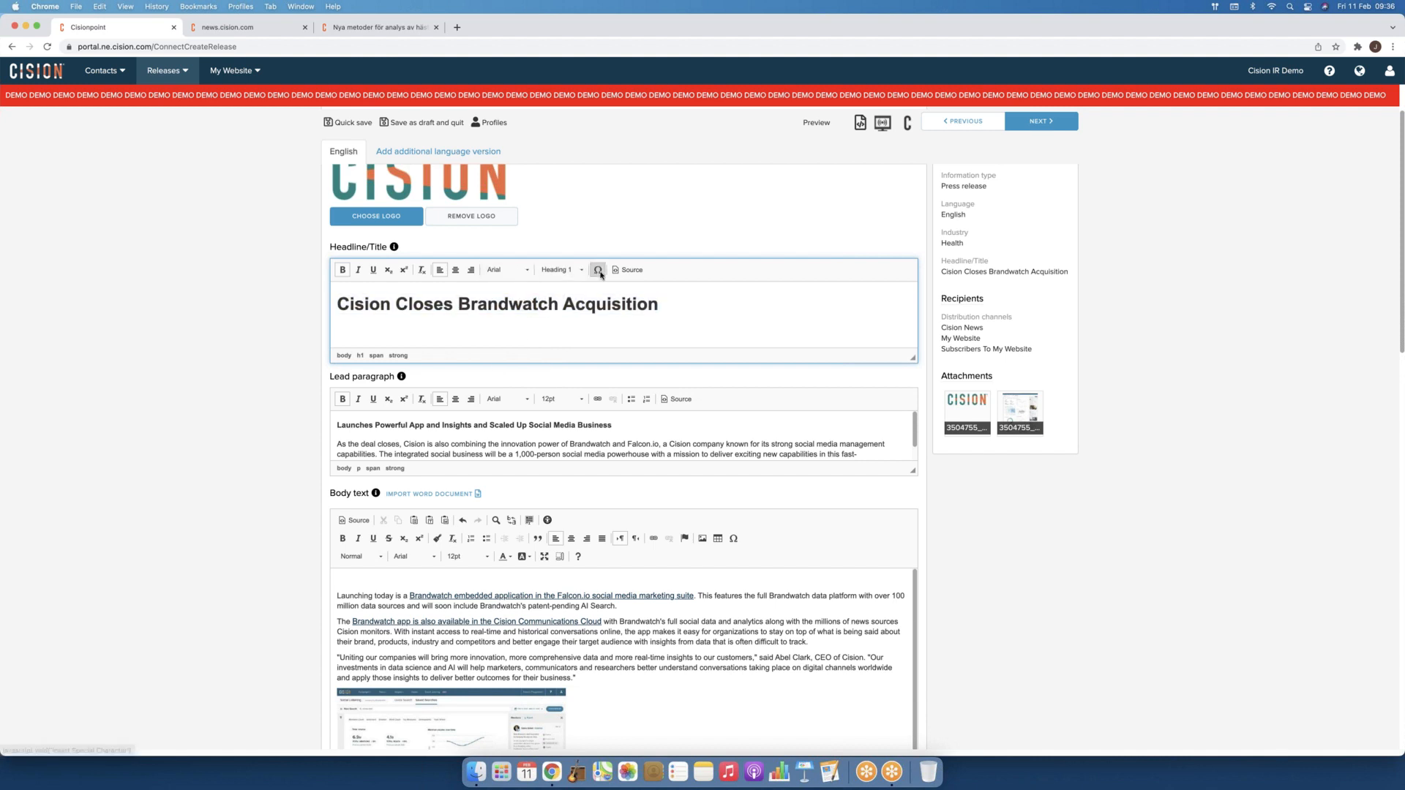
click(559, 270)
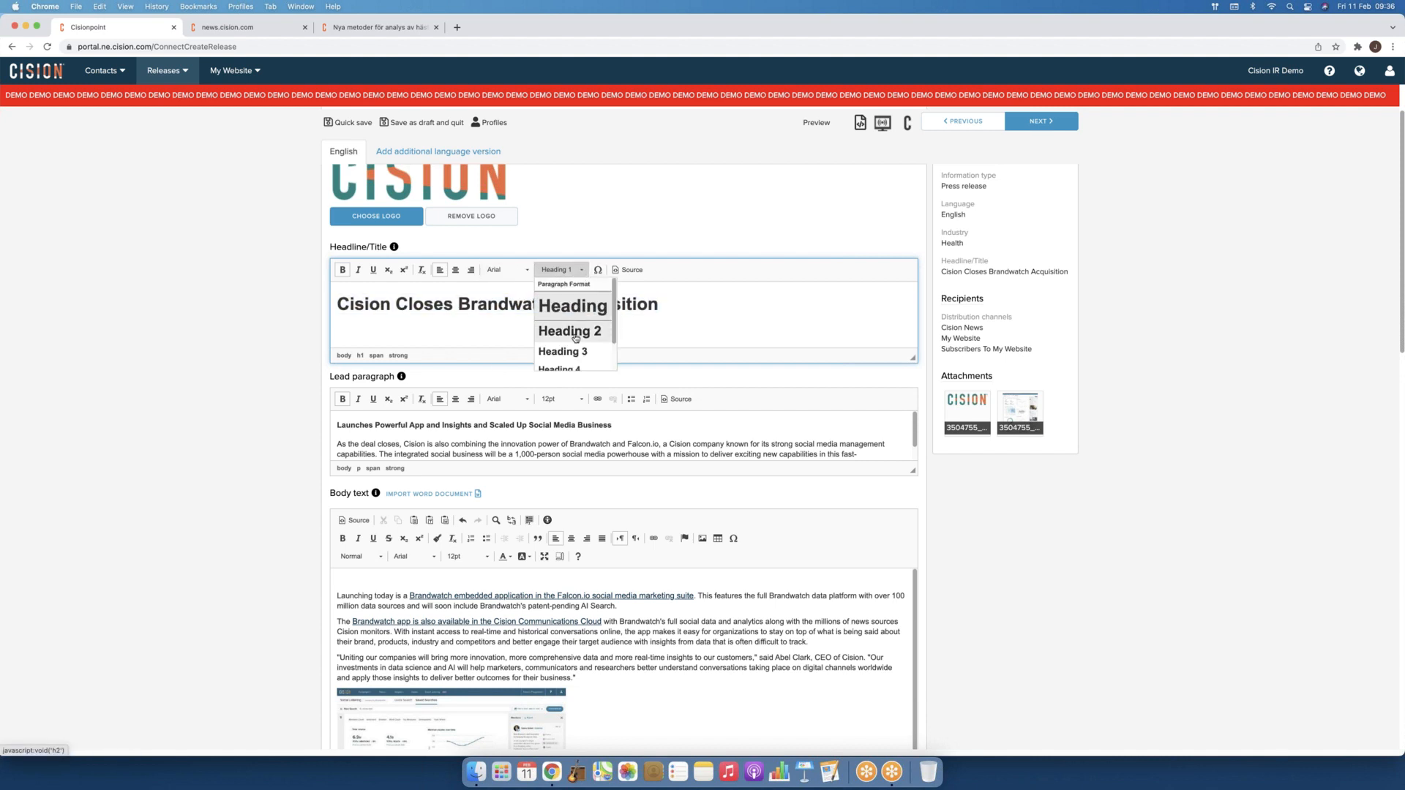
scroll(575, 333, down, 2)
click(730, 311)
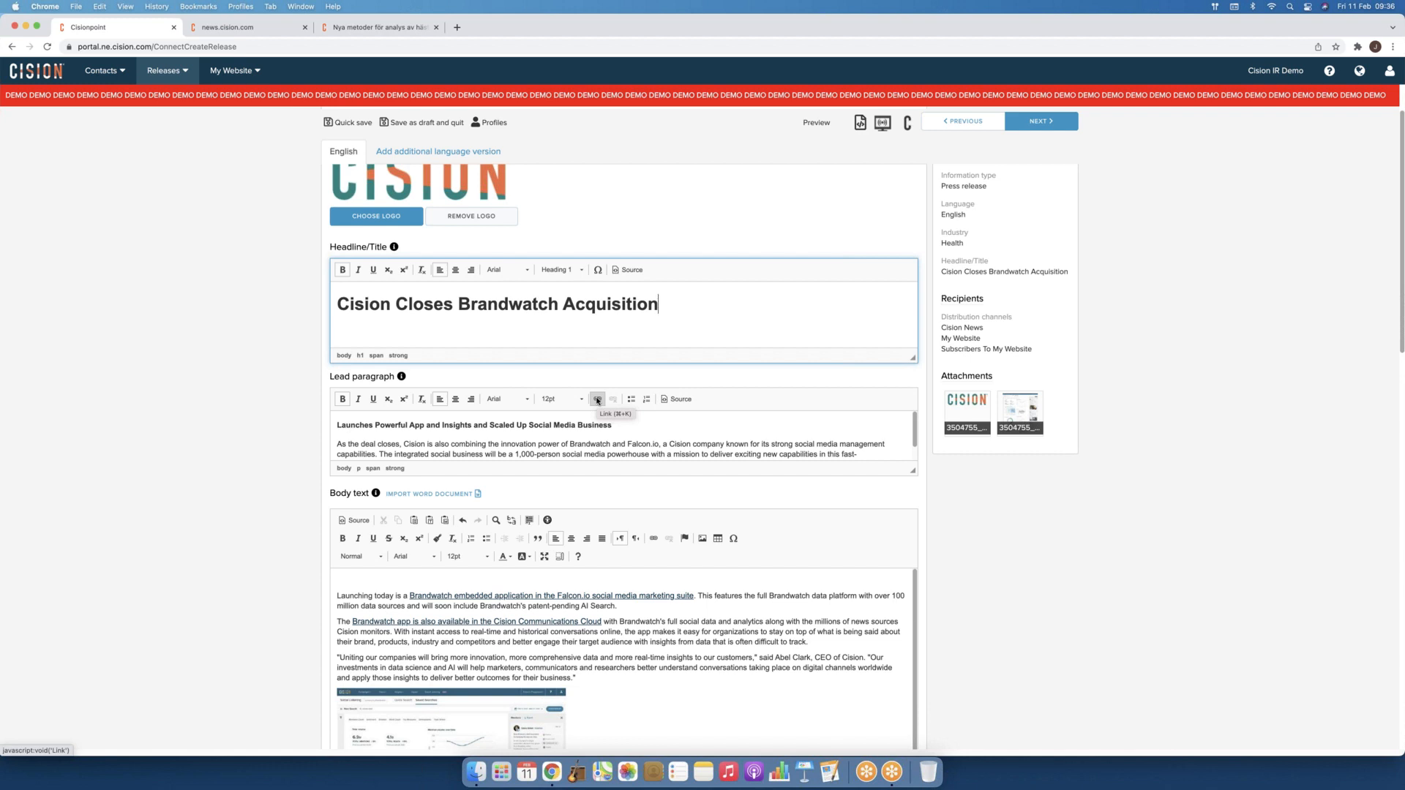
scroll(631, 403, down, 1)
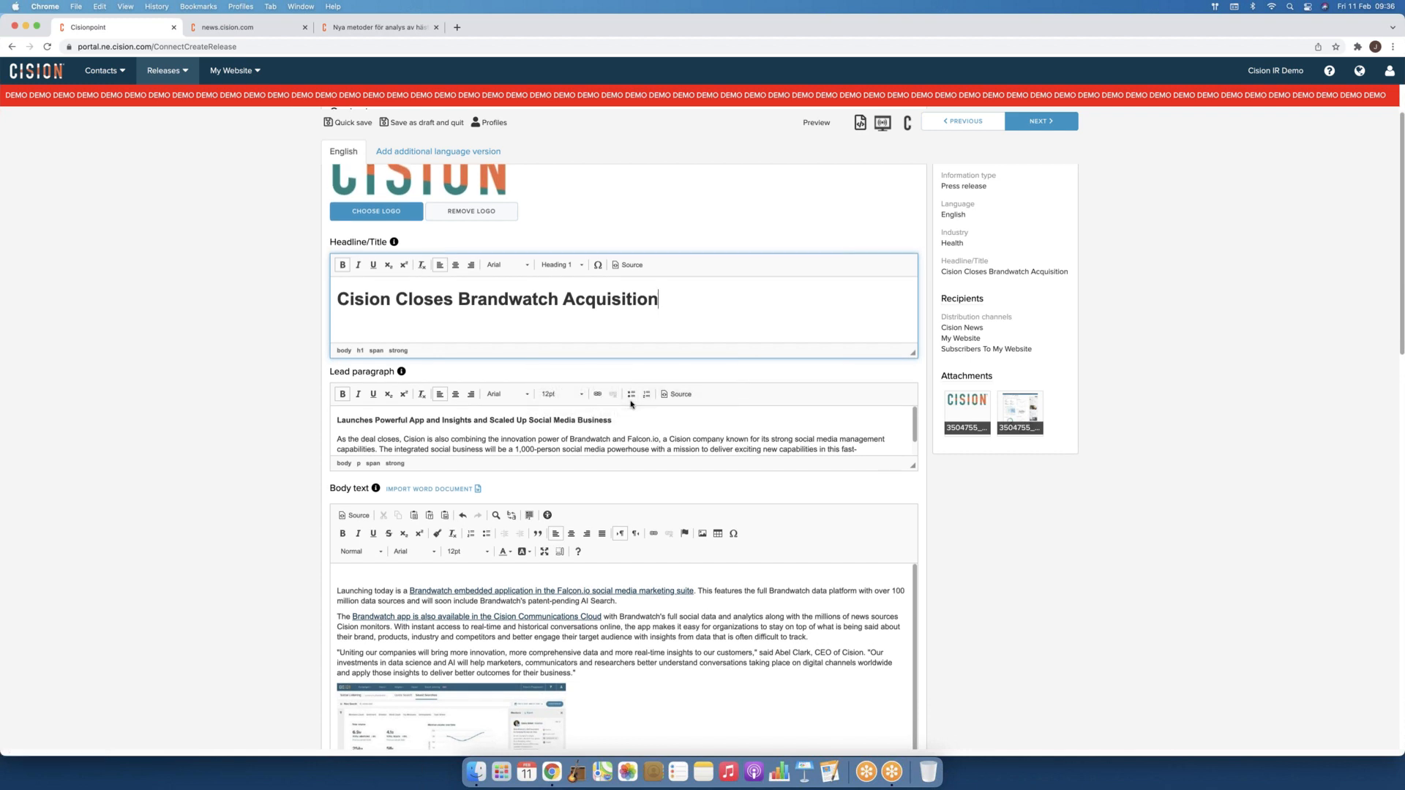
scroll(631, 403, down, 3)
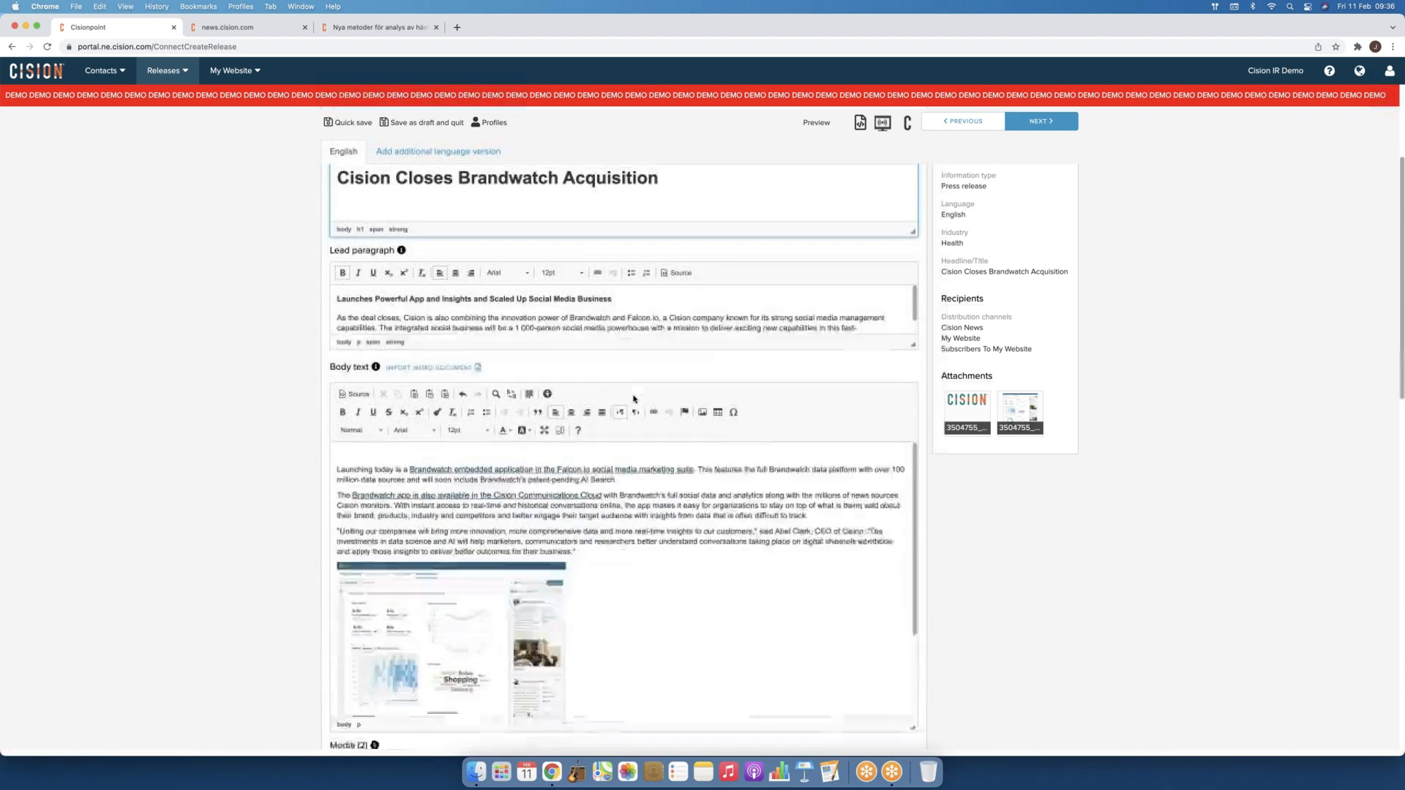
scroll(634, 399, down, 1)
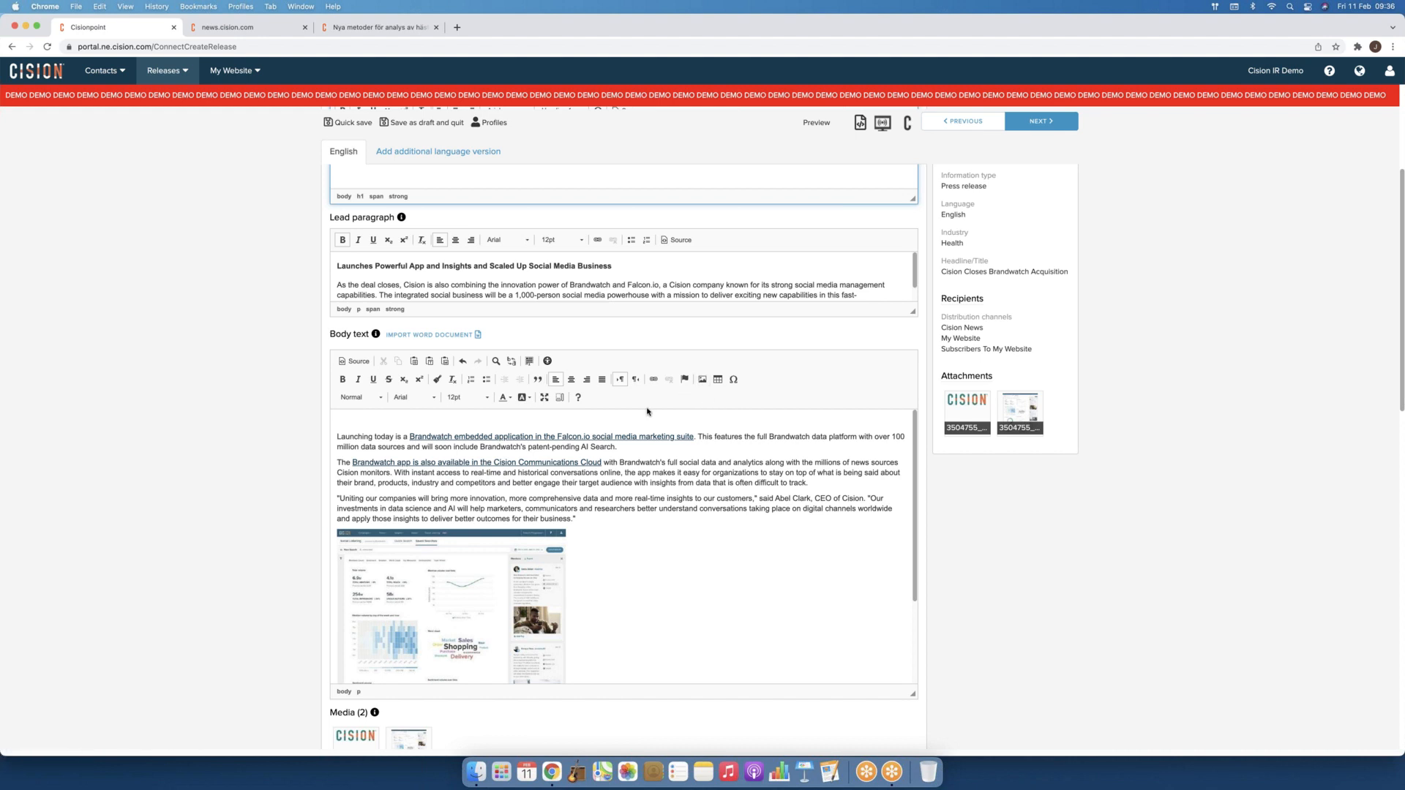
scroll(651, 416, down, 2)
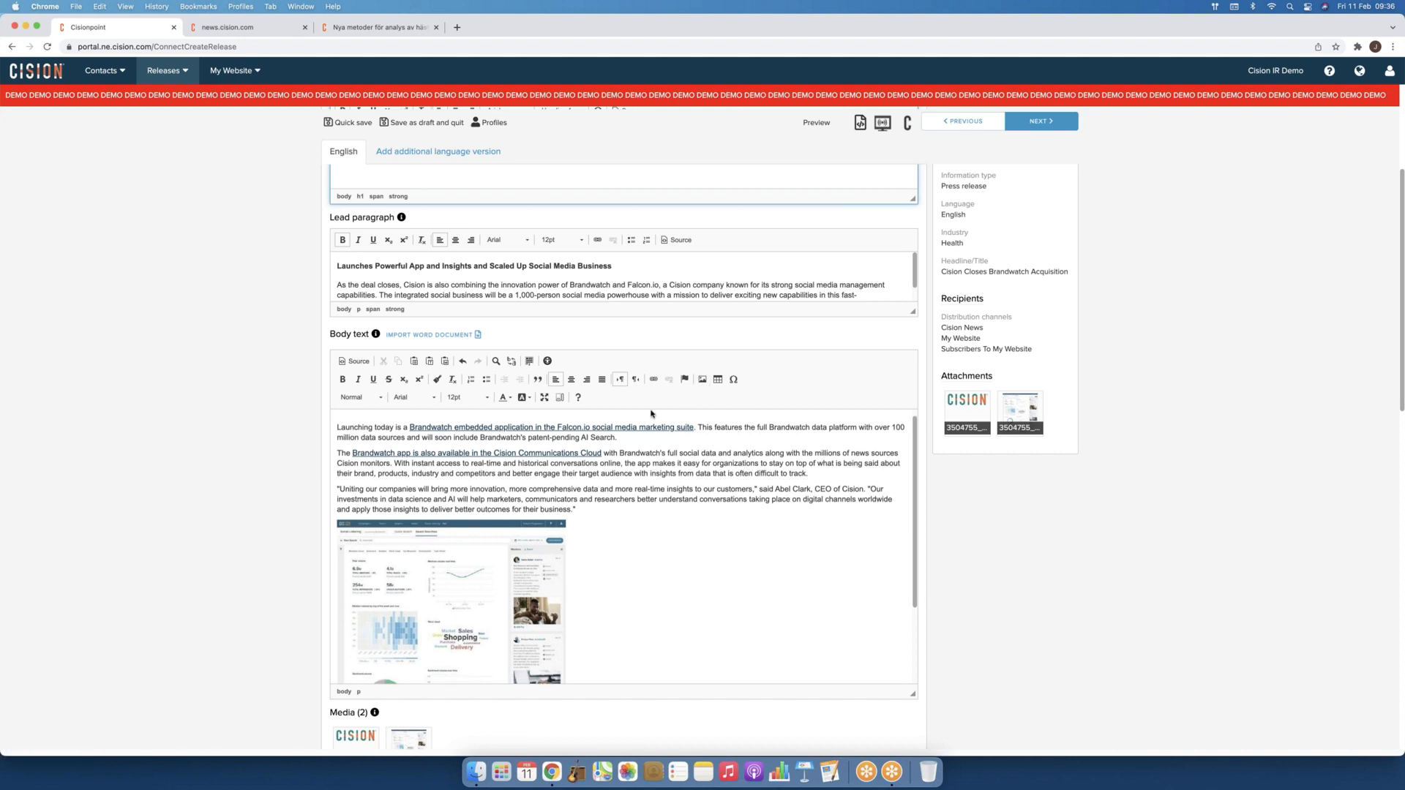
scroll(973, 613, down, 4)
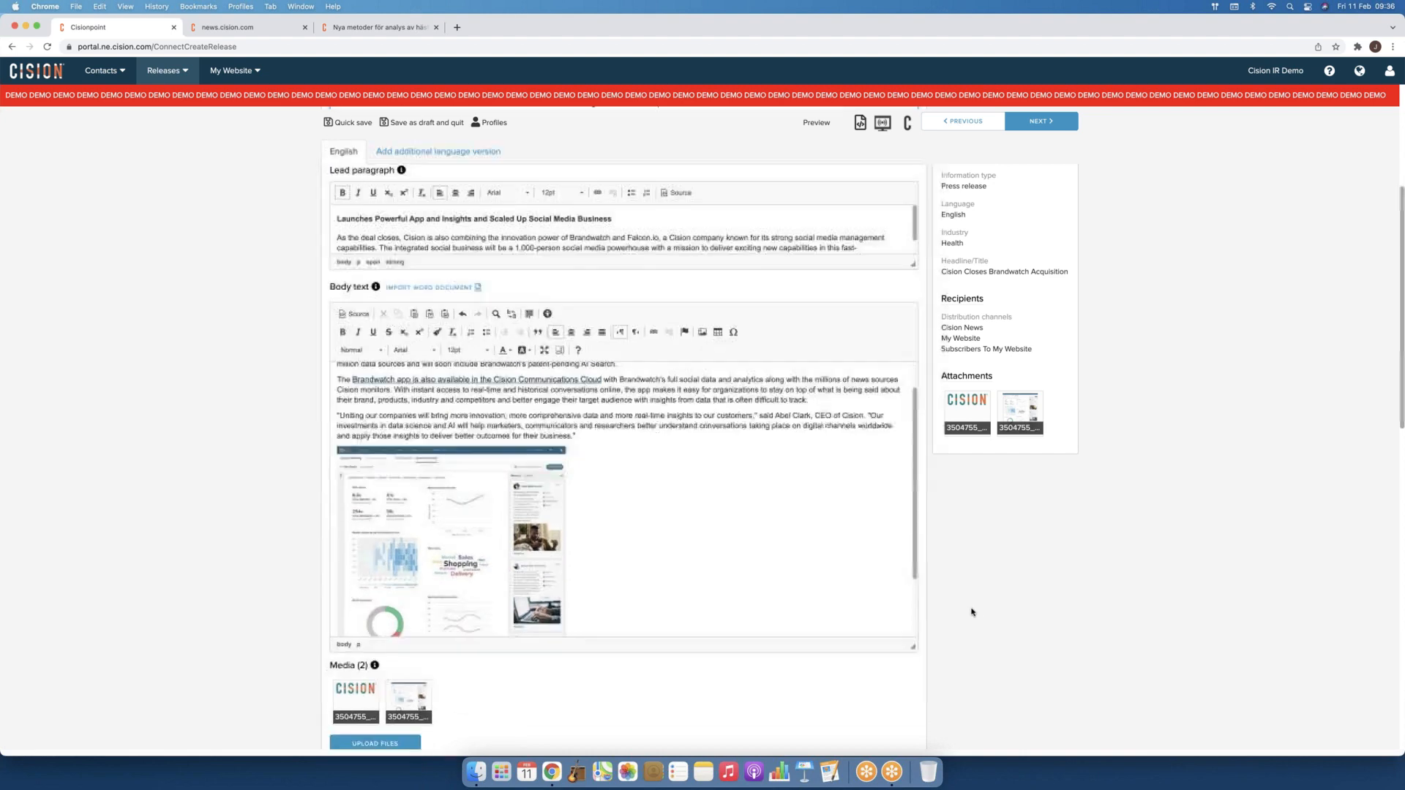
scroll(972, 612, down, 3)
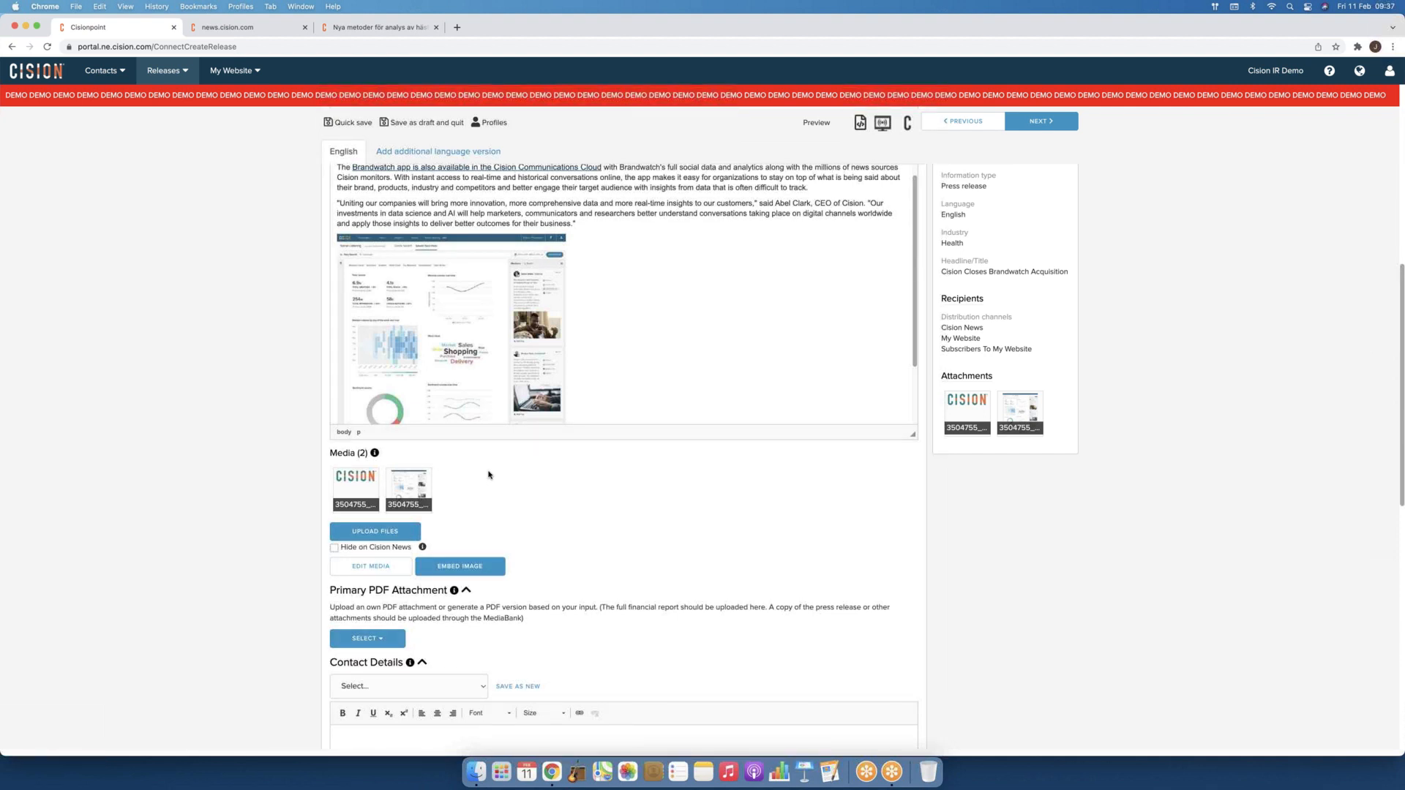
Step: Tick 'Hide on Cision News' and delete the embedded screenshot from the body text
click(335, 549)
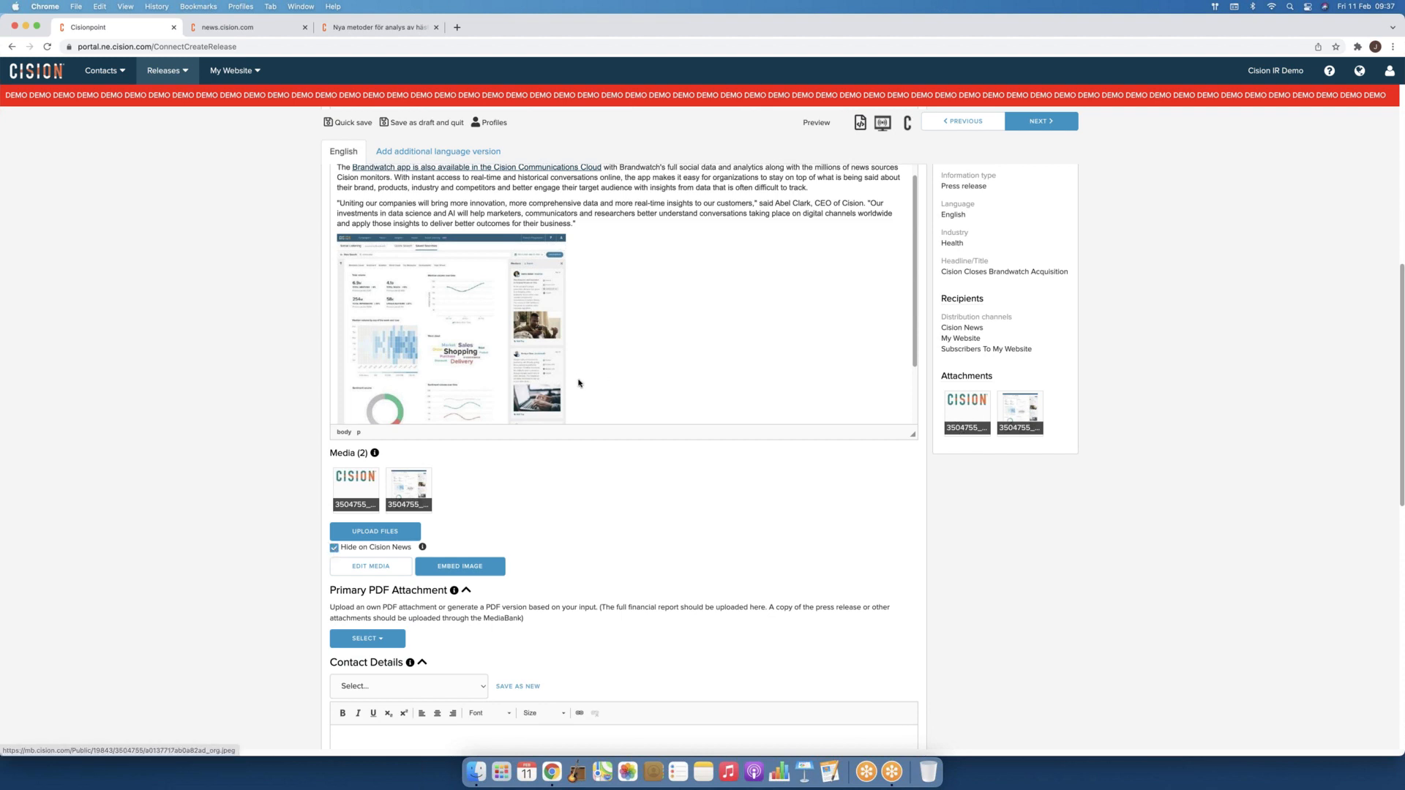
click(518, 366)
key(BackSpace)
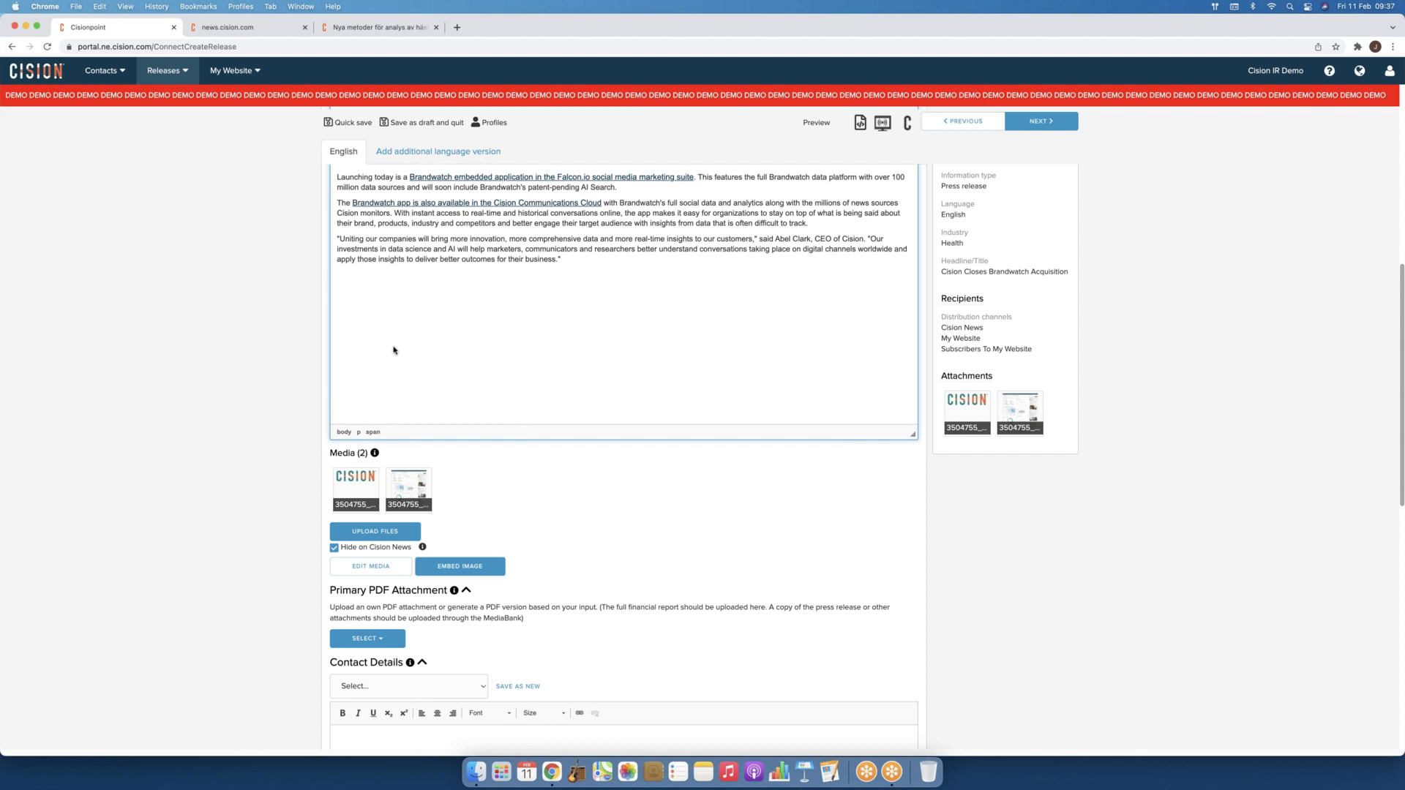
scroll(394, 350, down, 5)
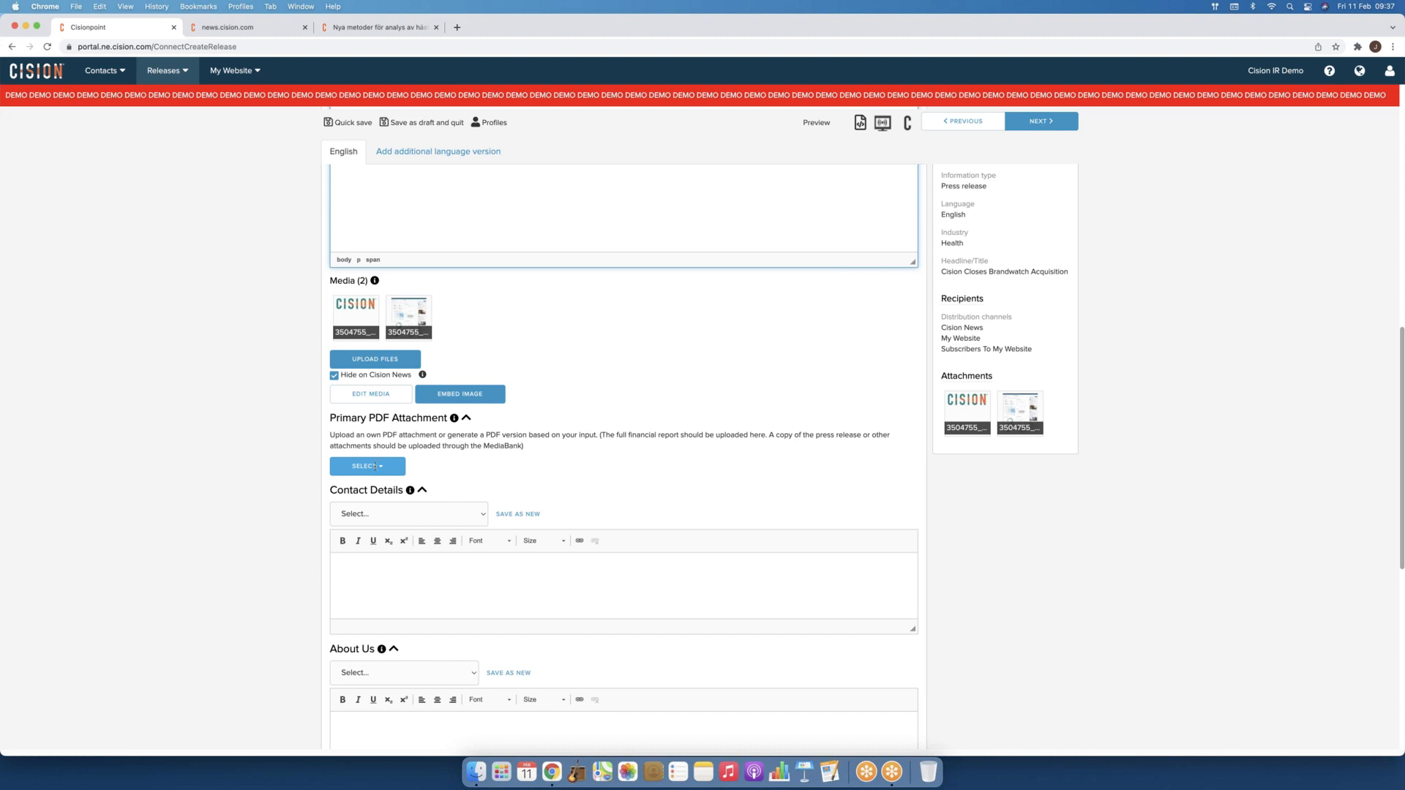
scroll(481, 378, up, 4)
scroll(481, 378, up, 2)
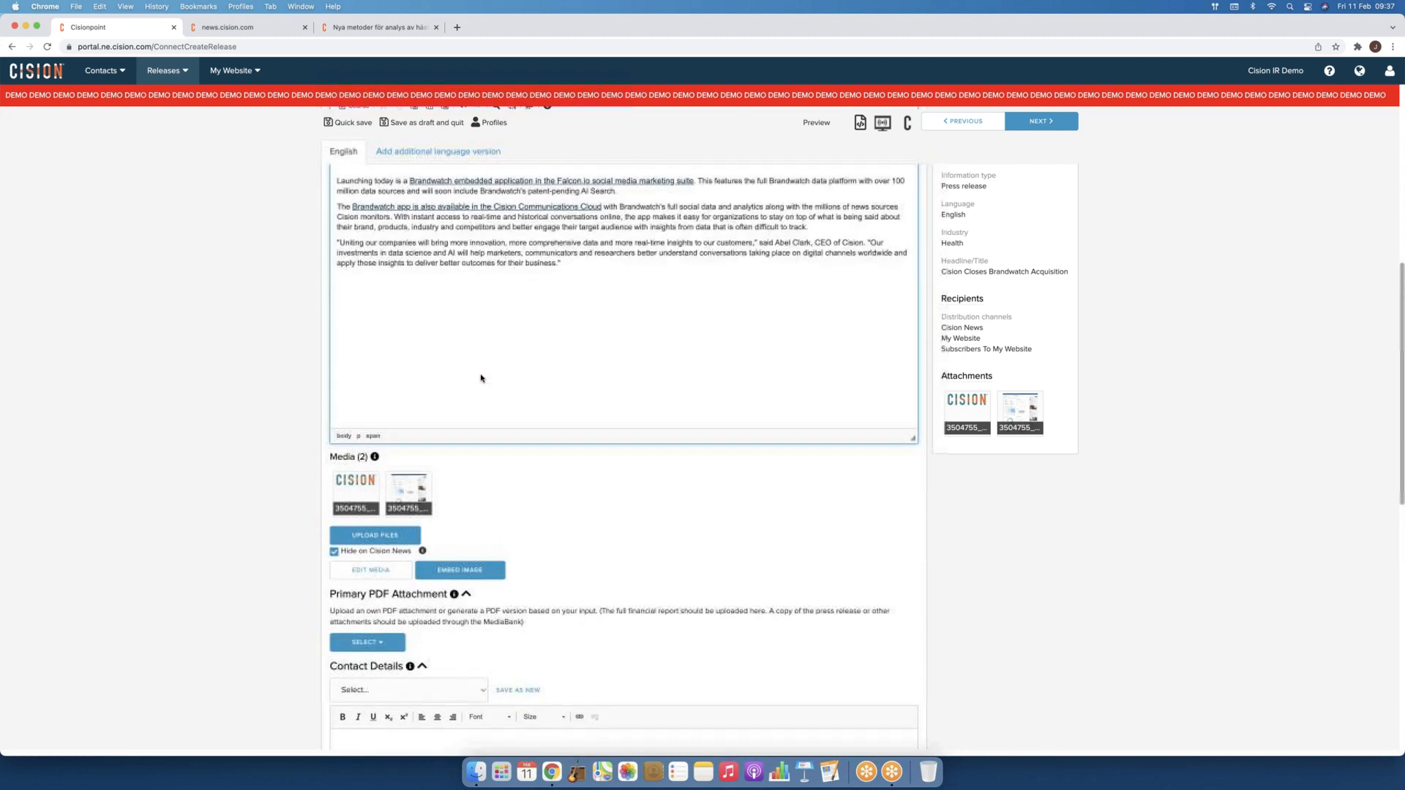
scroll(480, 376, down, 3)
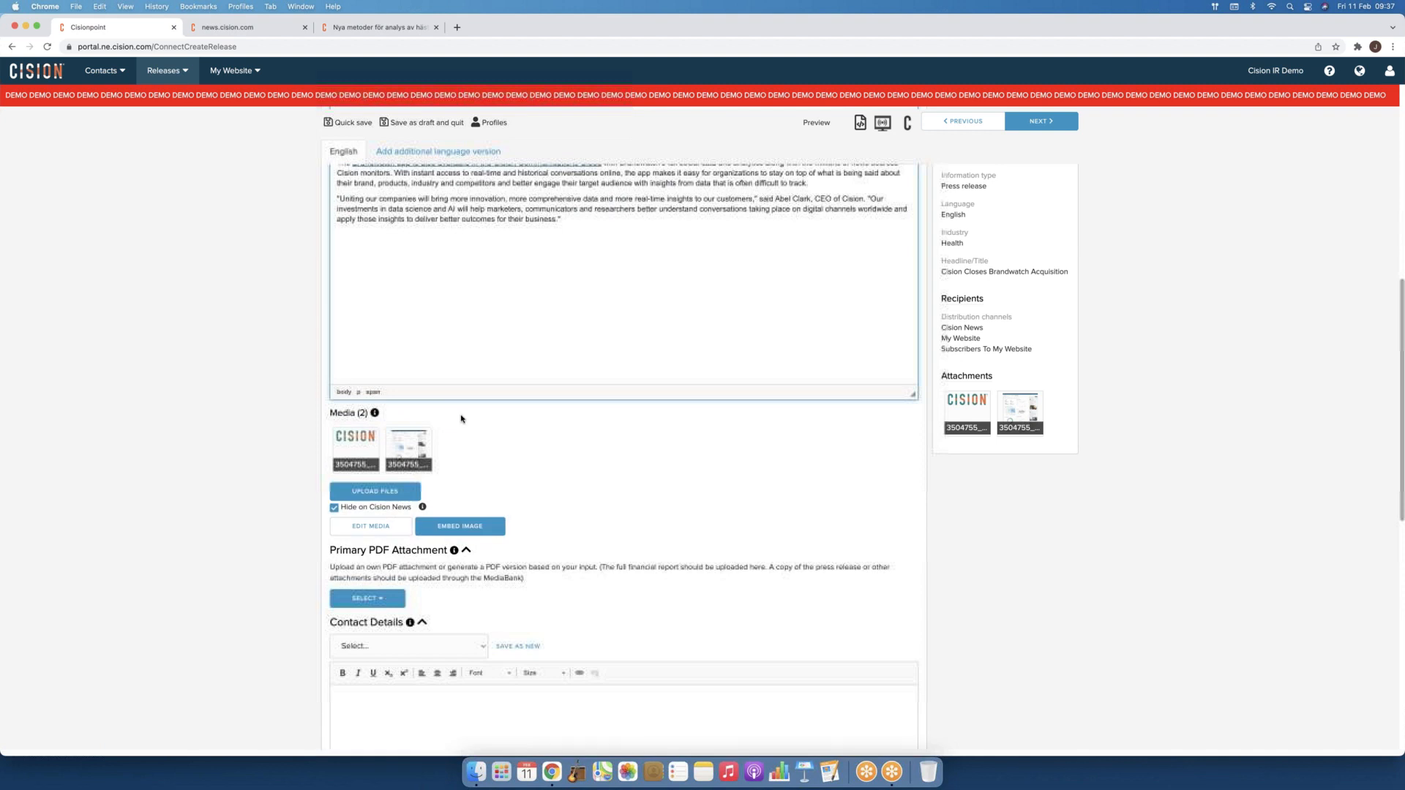
Step: Upload Cision_Info.pdf as the primary PDF attachment, keeping its name Cision_Info
click(381, 600)
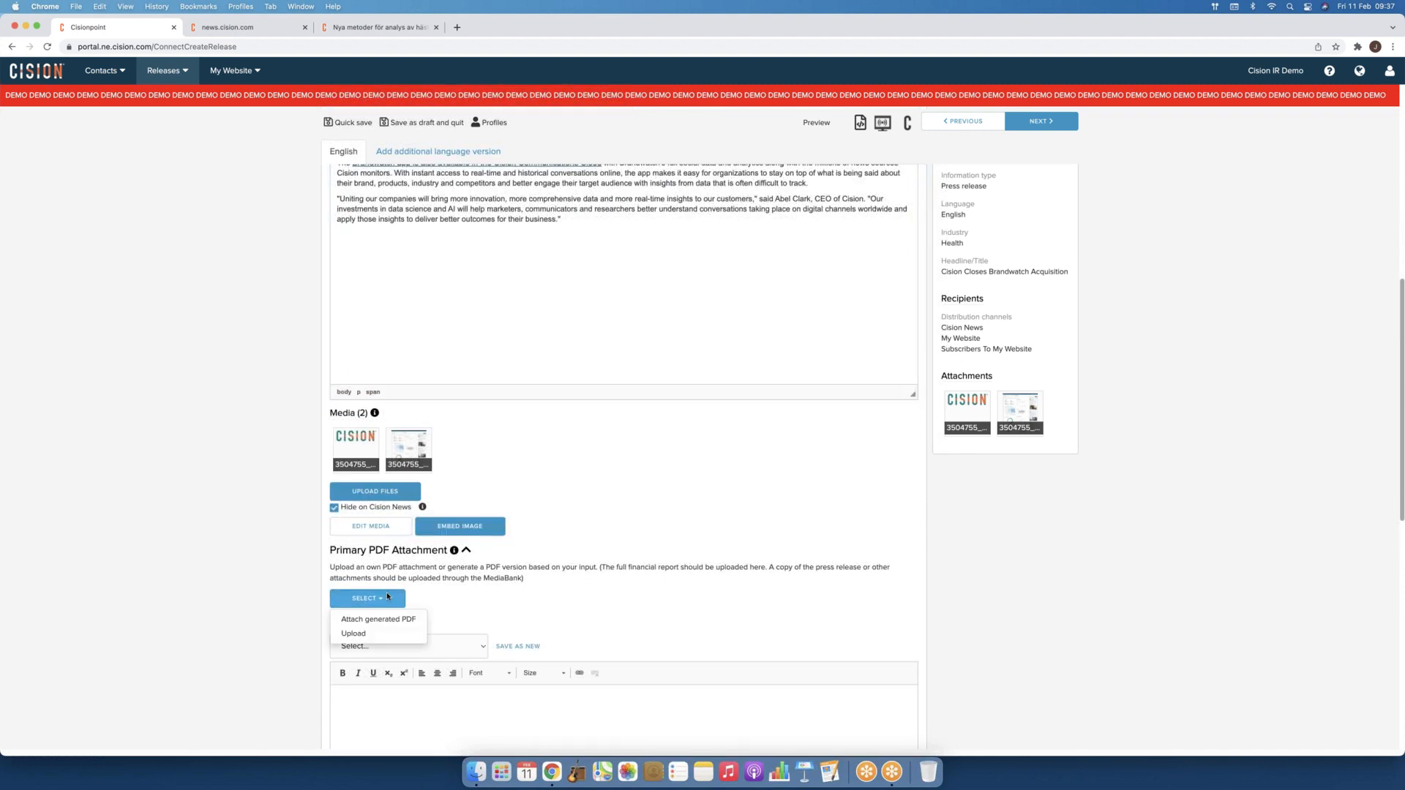
click(360, 636)
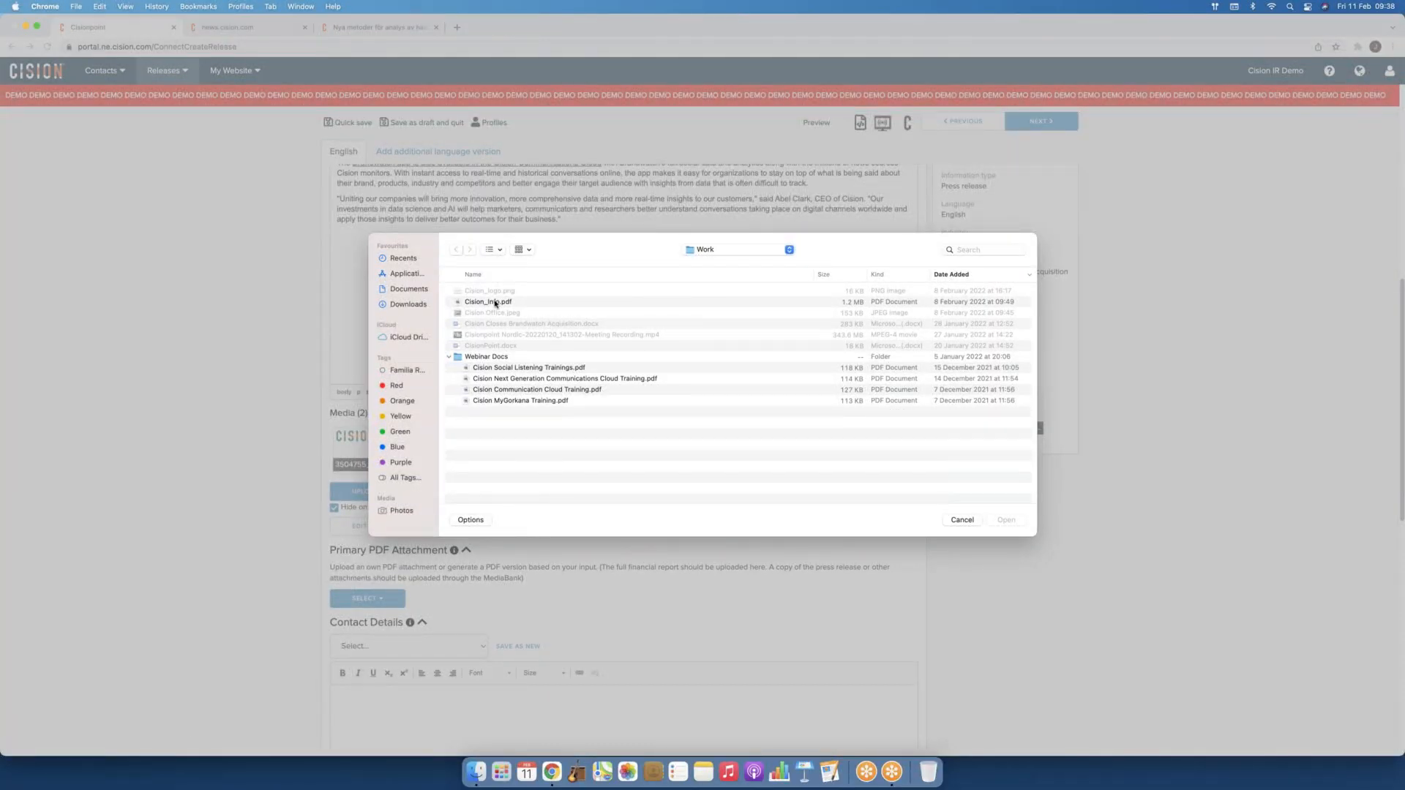
click(495, 302)
key(Return)
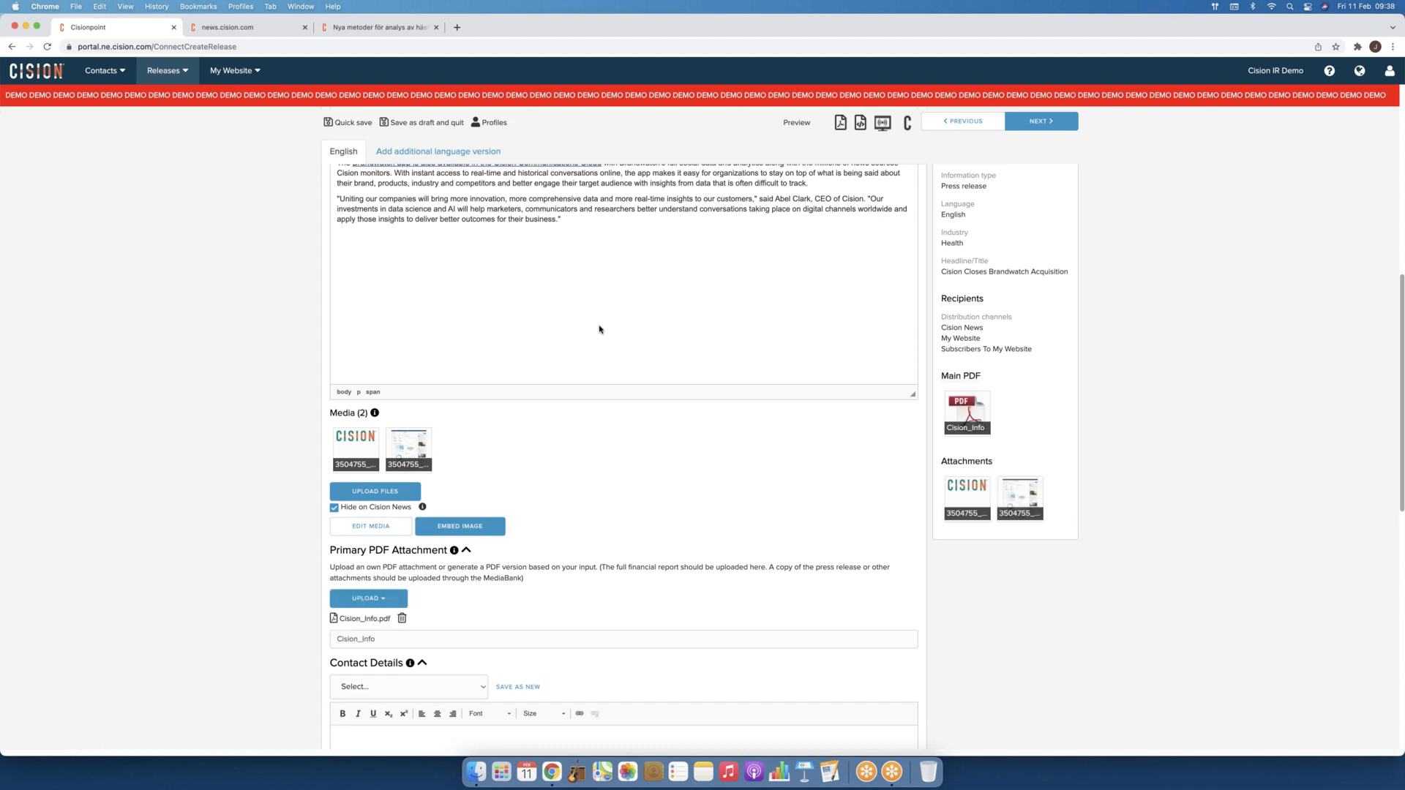
click(340, 640)
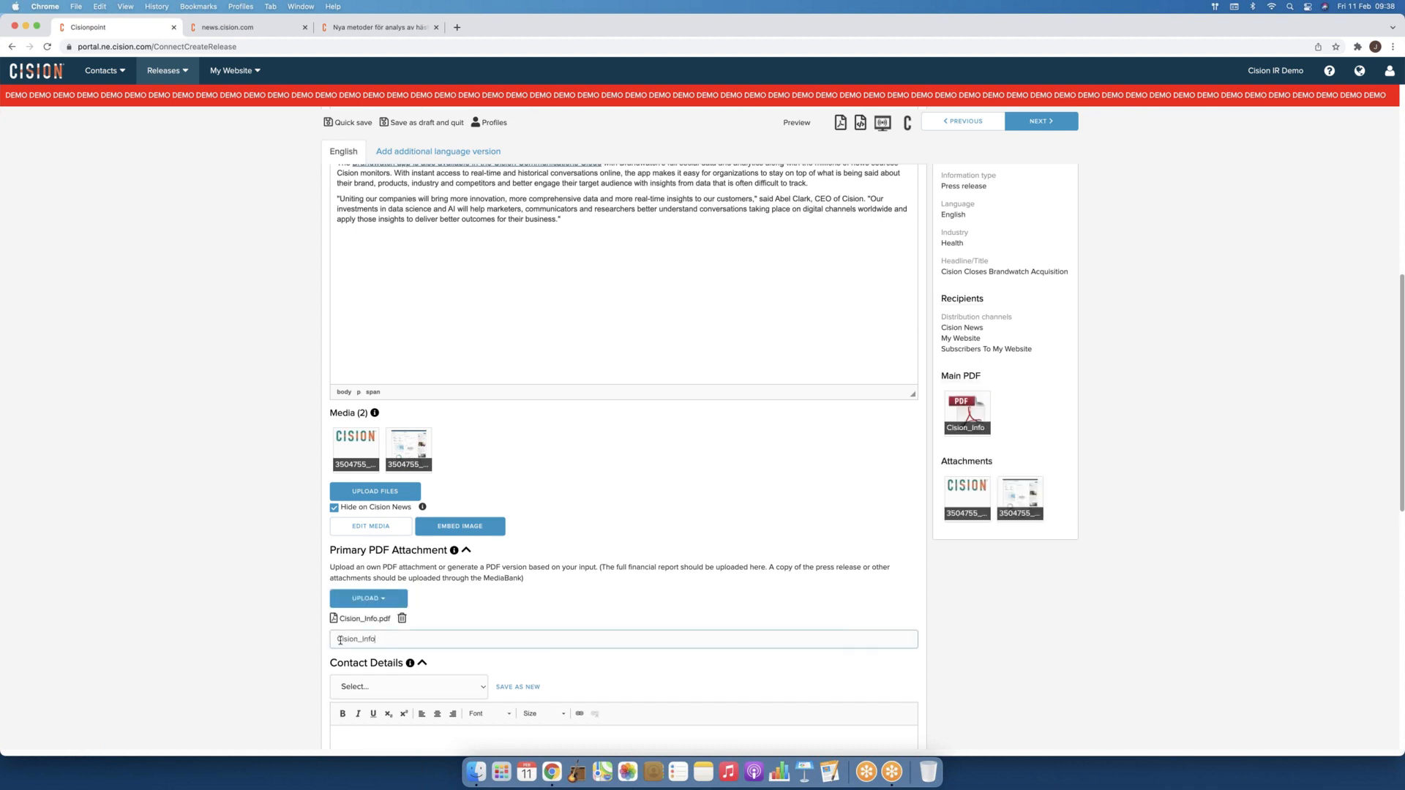
double_click(340, 641)
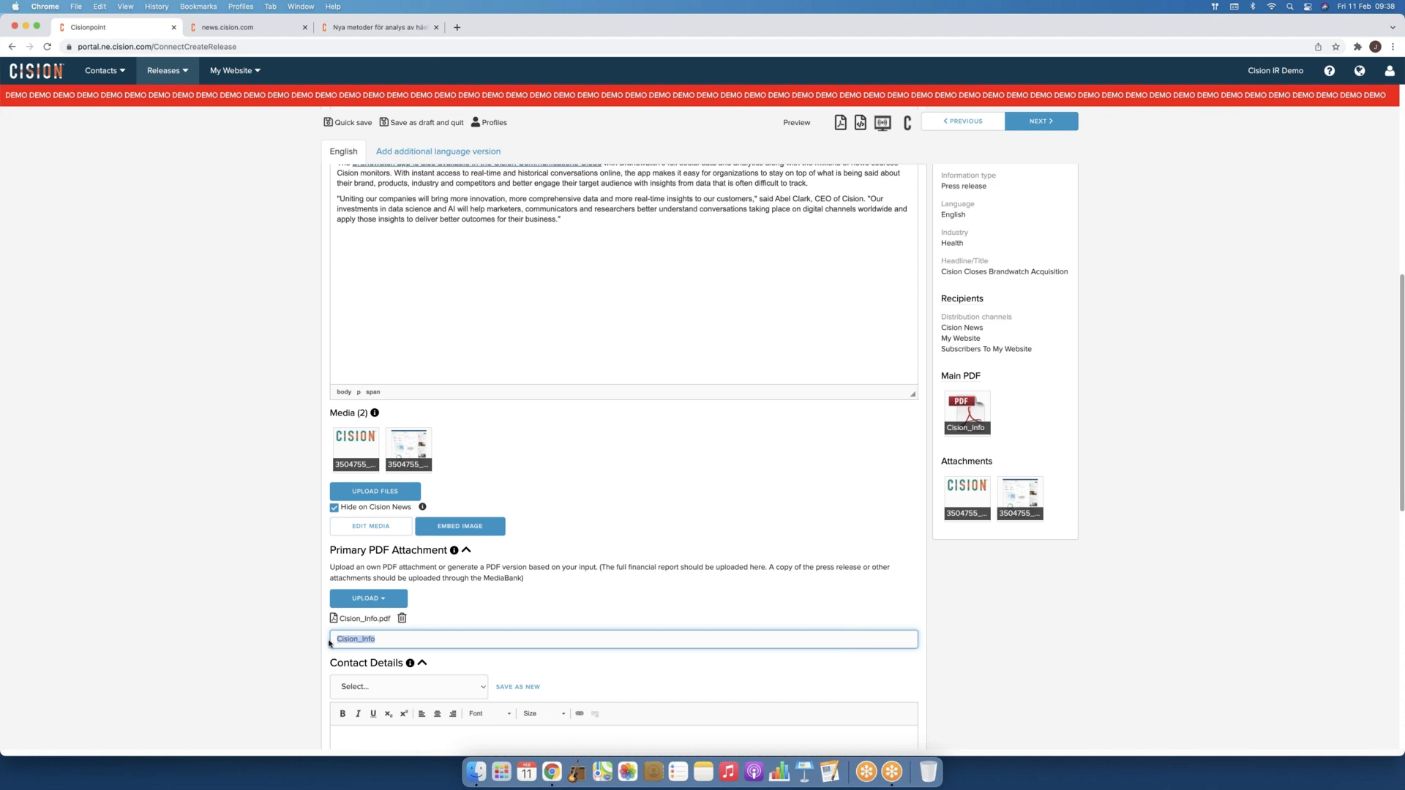
click(400, 640)
scroll(520, 626, down, 5)
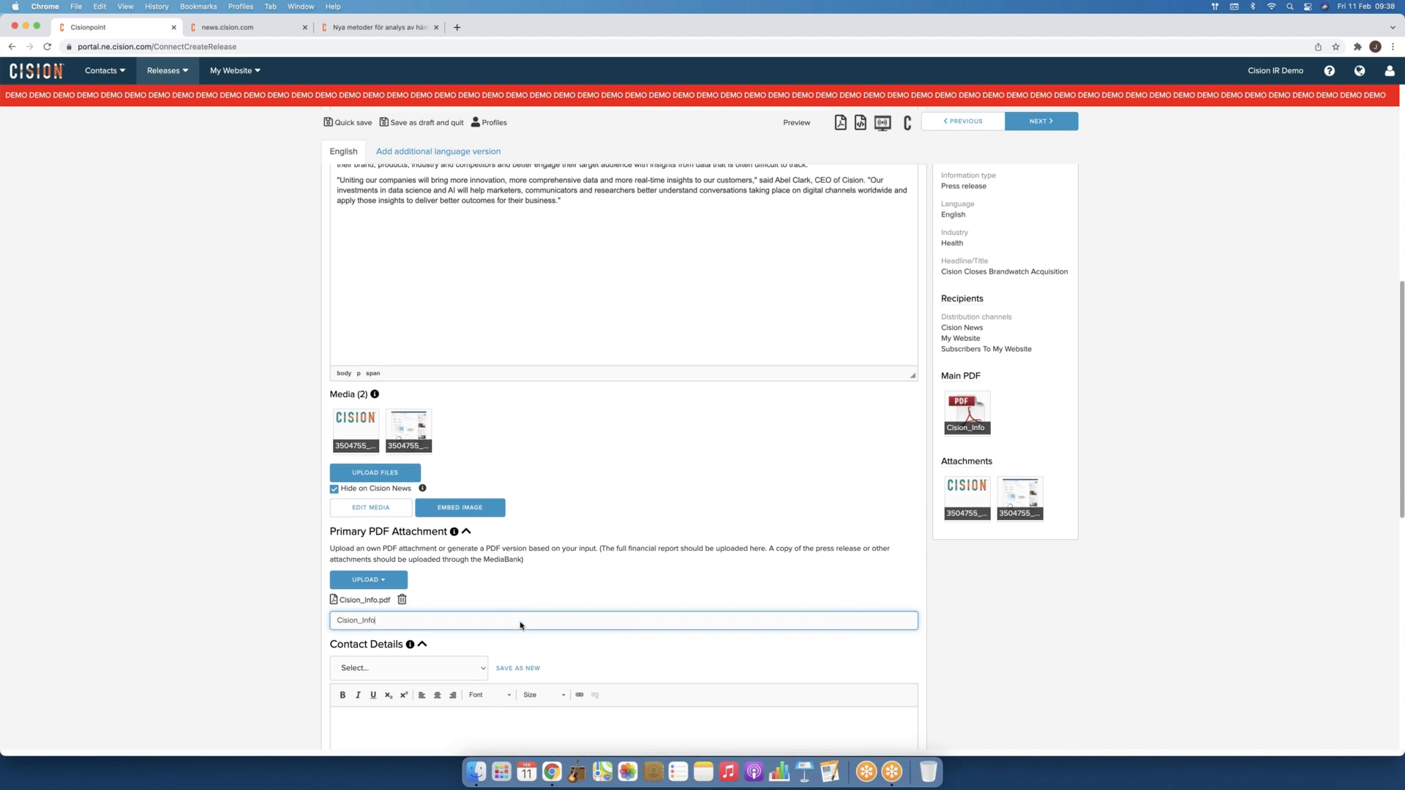
scroll(521, 626, down, 7)
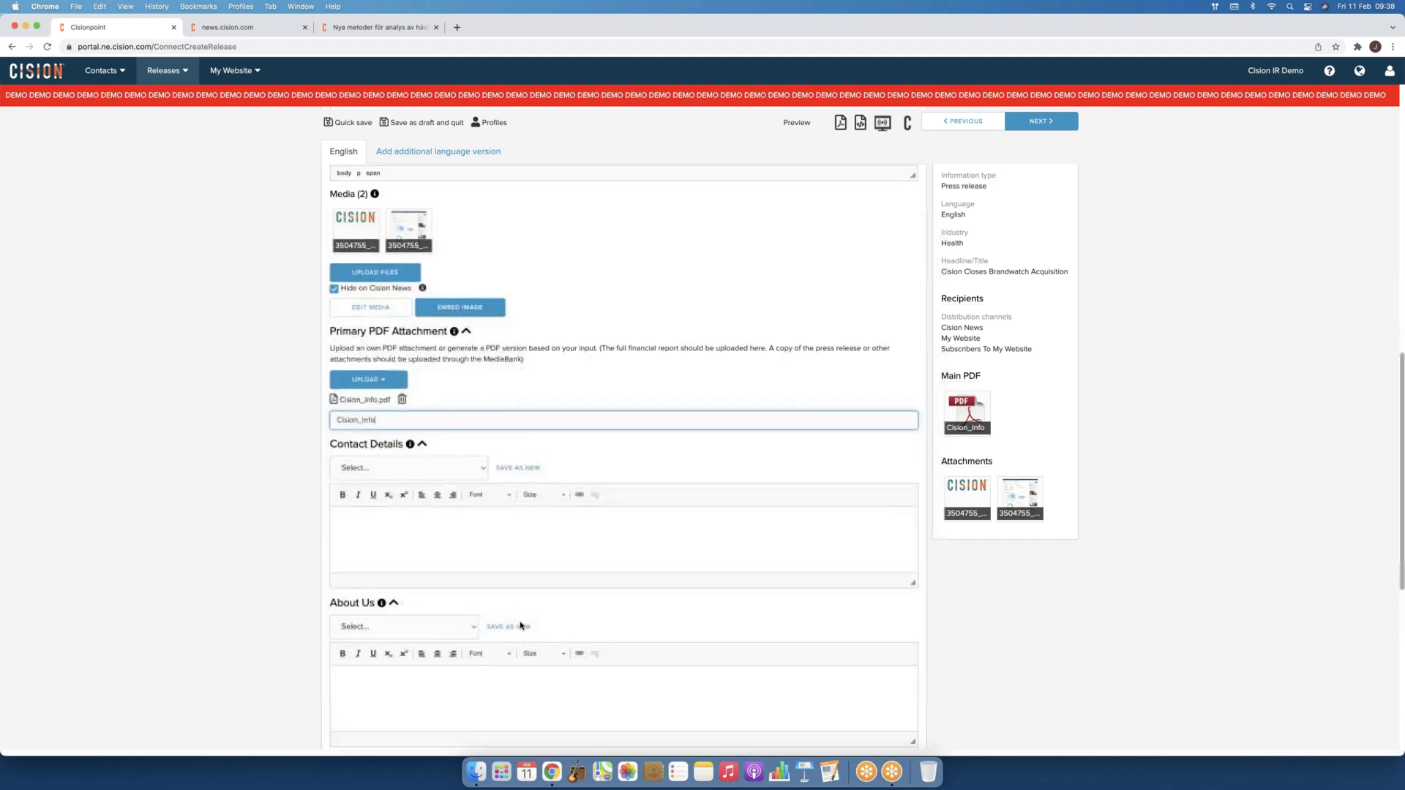
scroll(520, 625, up, 1)
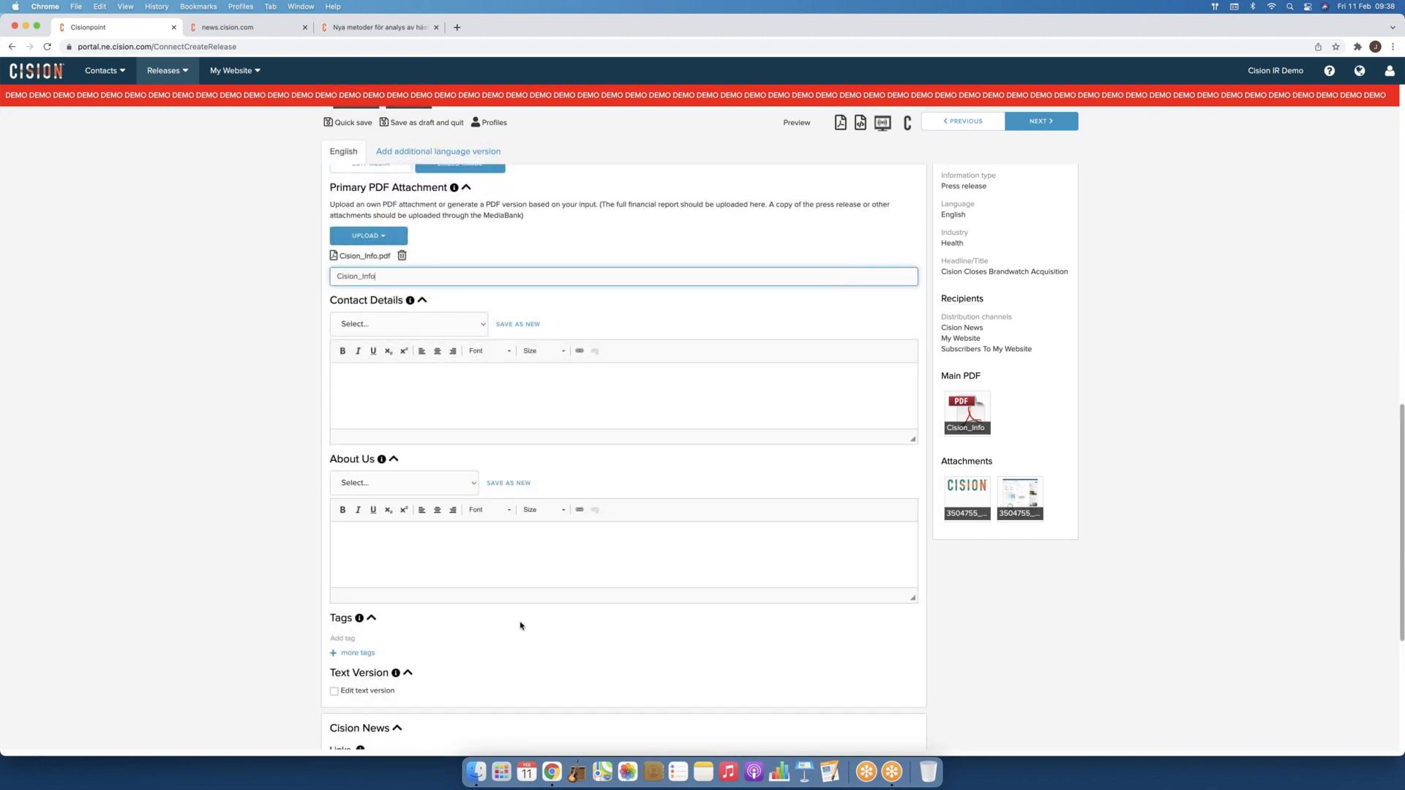
Step: Enter the contact person's name and e-mail in Contact Details, correcting a typo in the e-mail
click(386, 363)
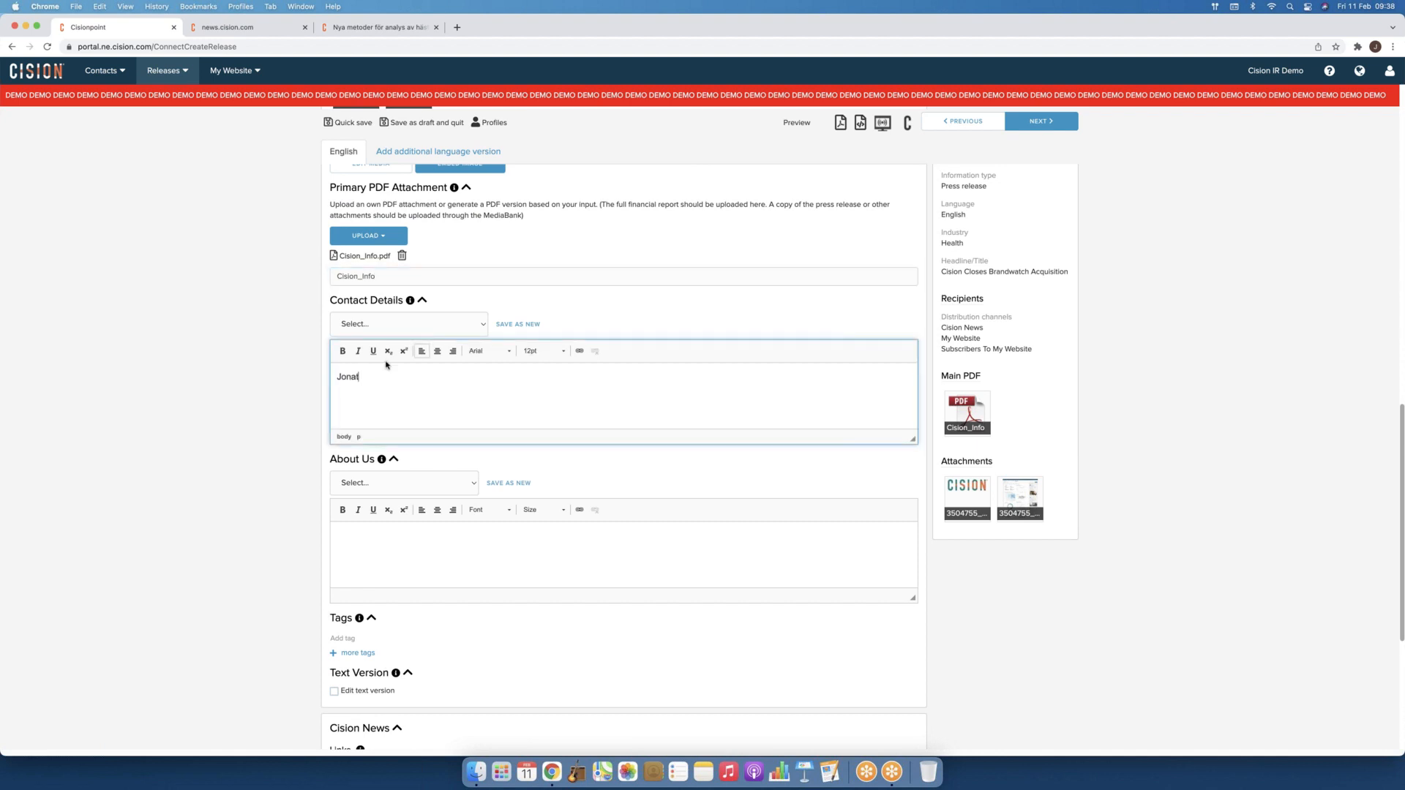
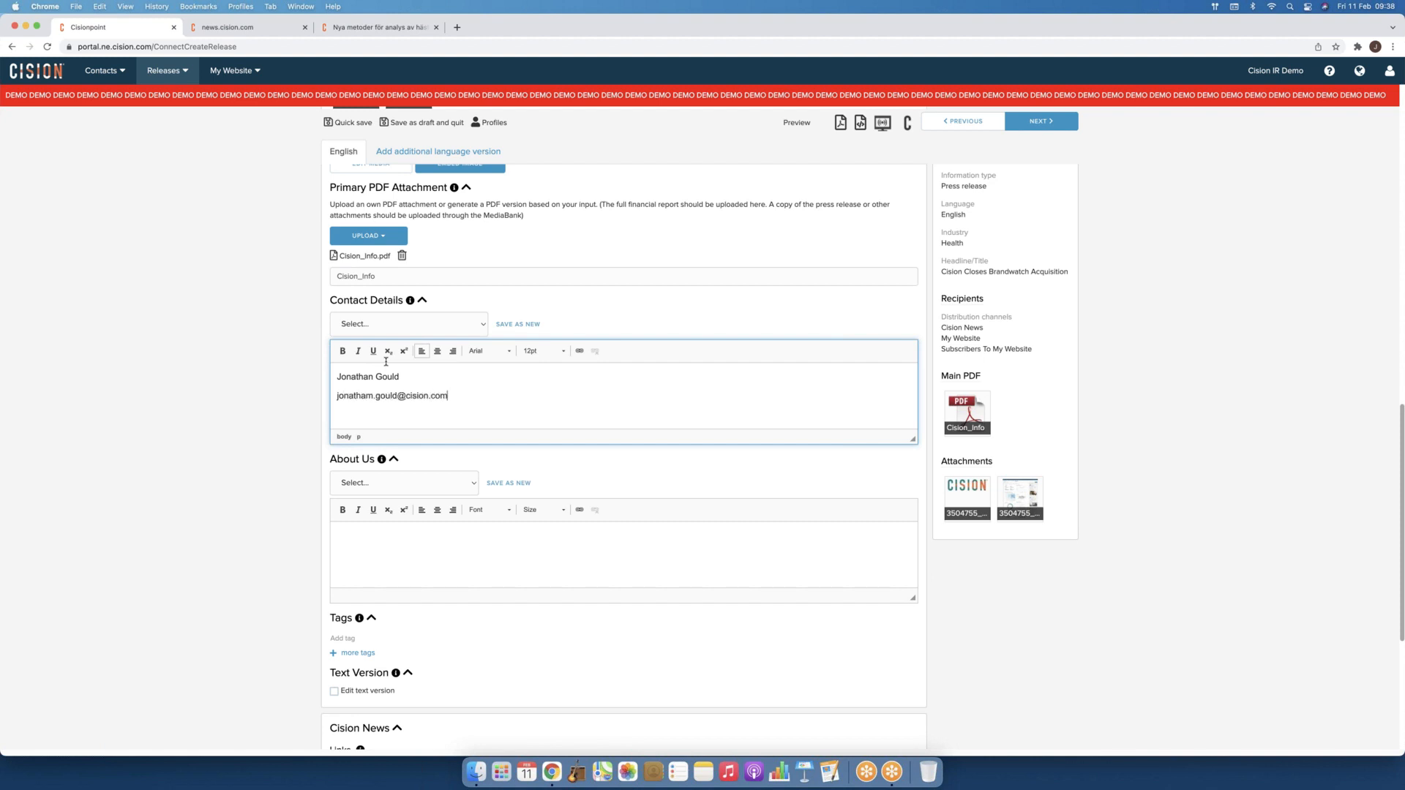
click(485, 326)
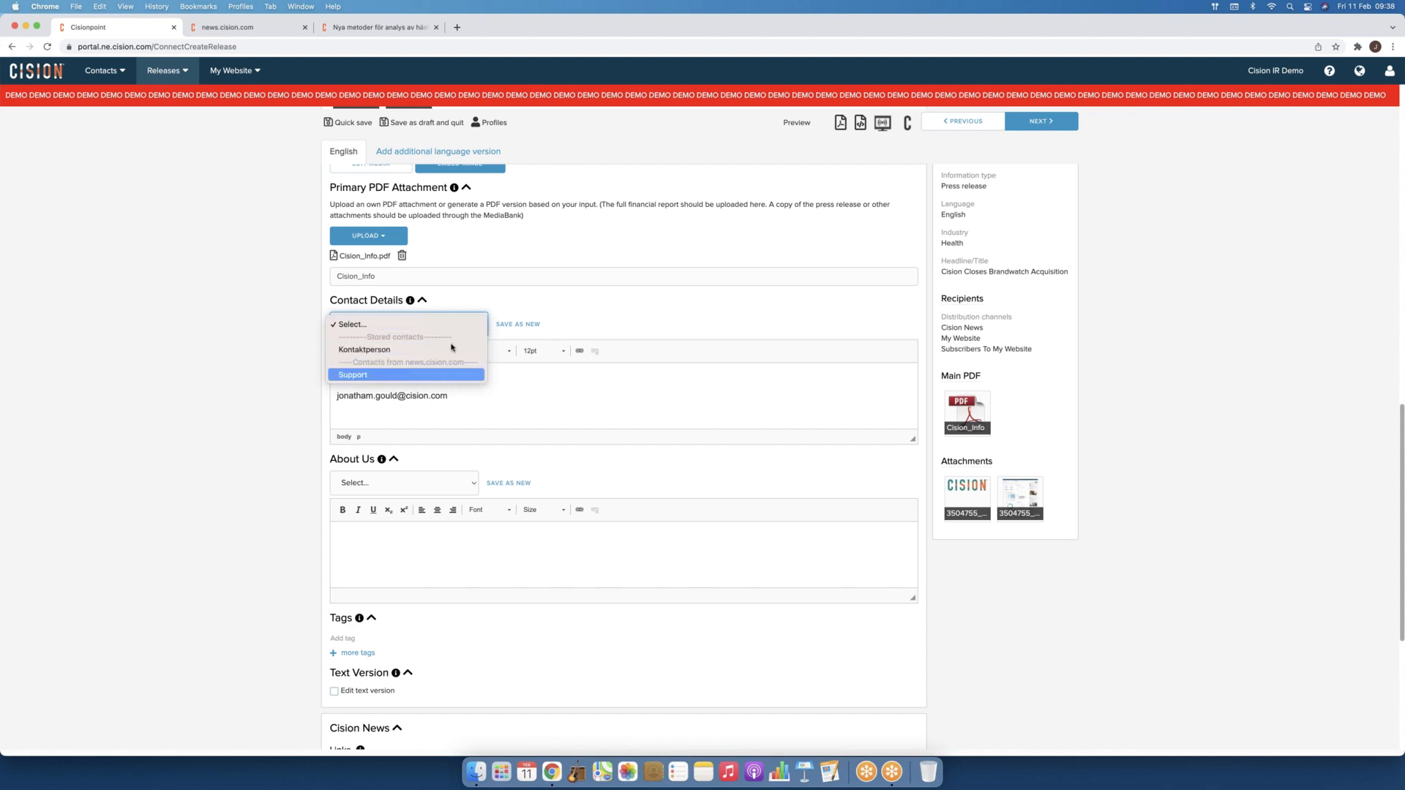
click(567, 322)
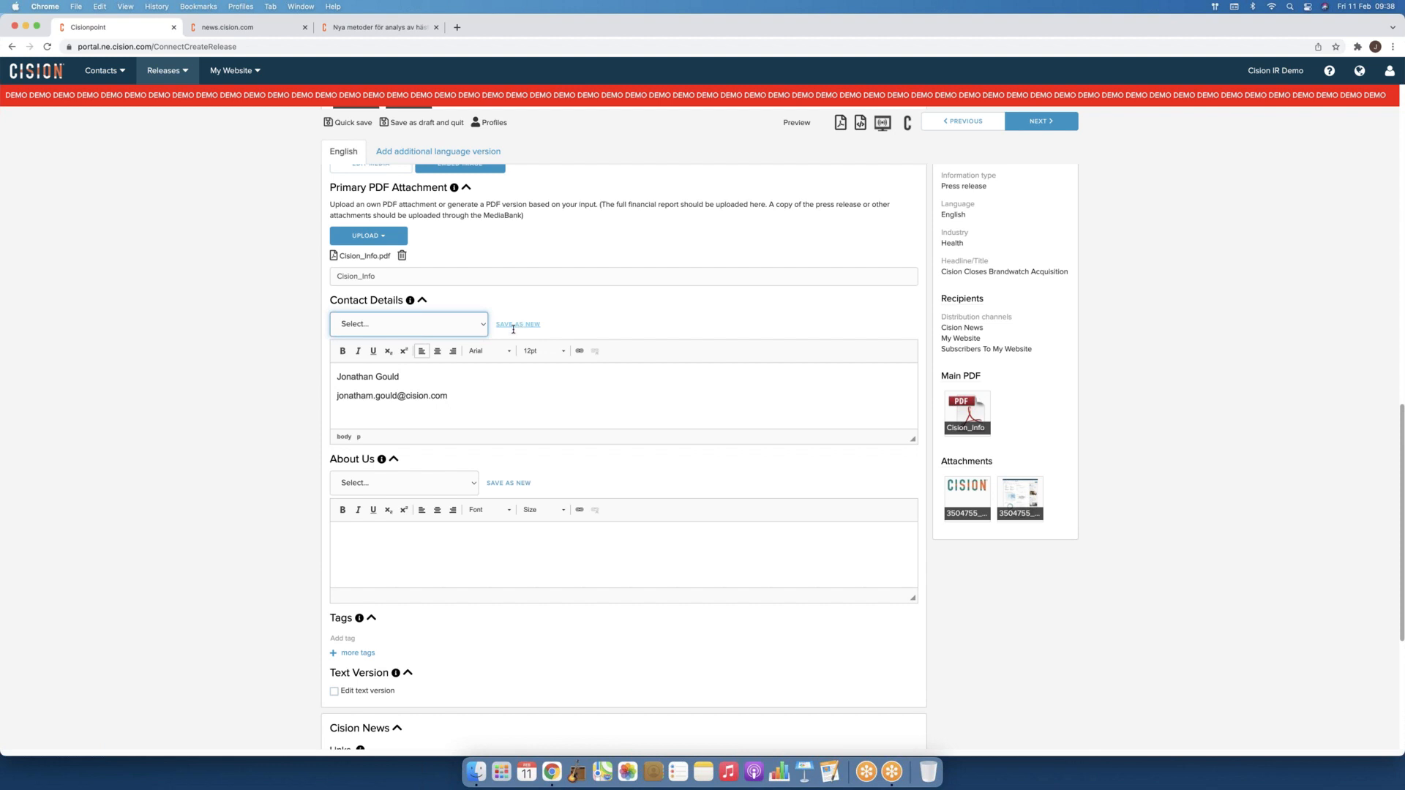
click(372, 399)
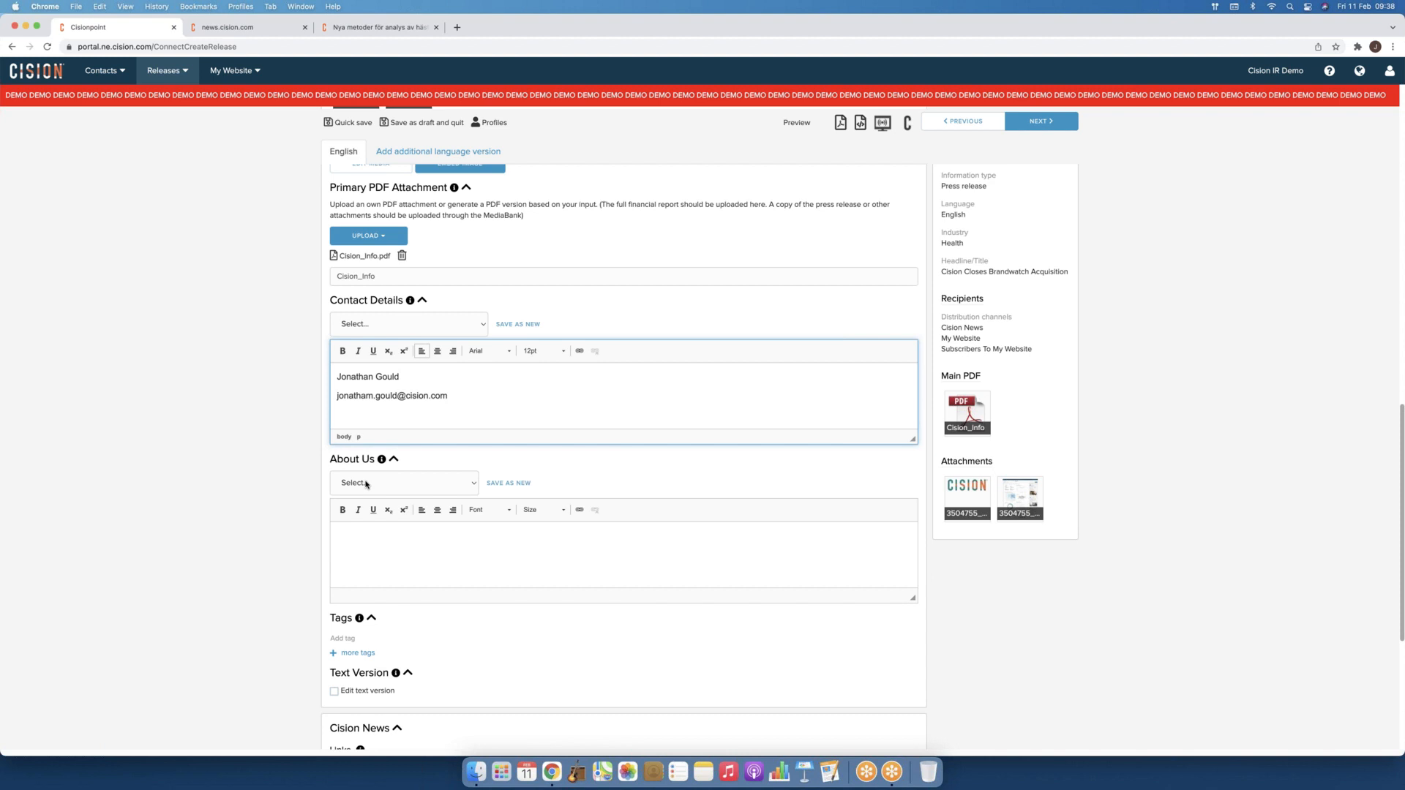
key(BackSpace)
text(n)
scroll(546, 330, down, 3)
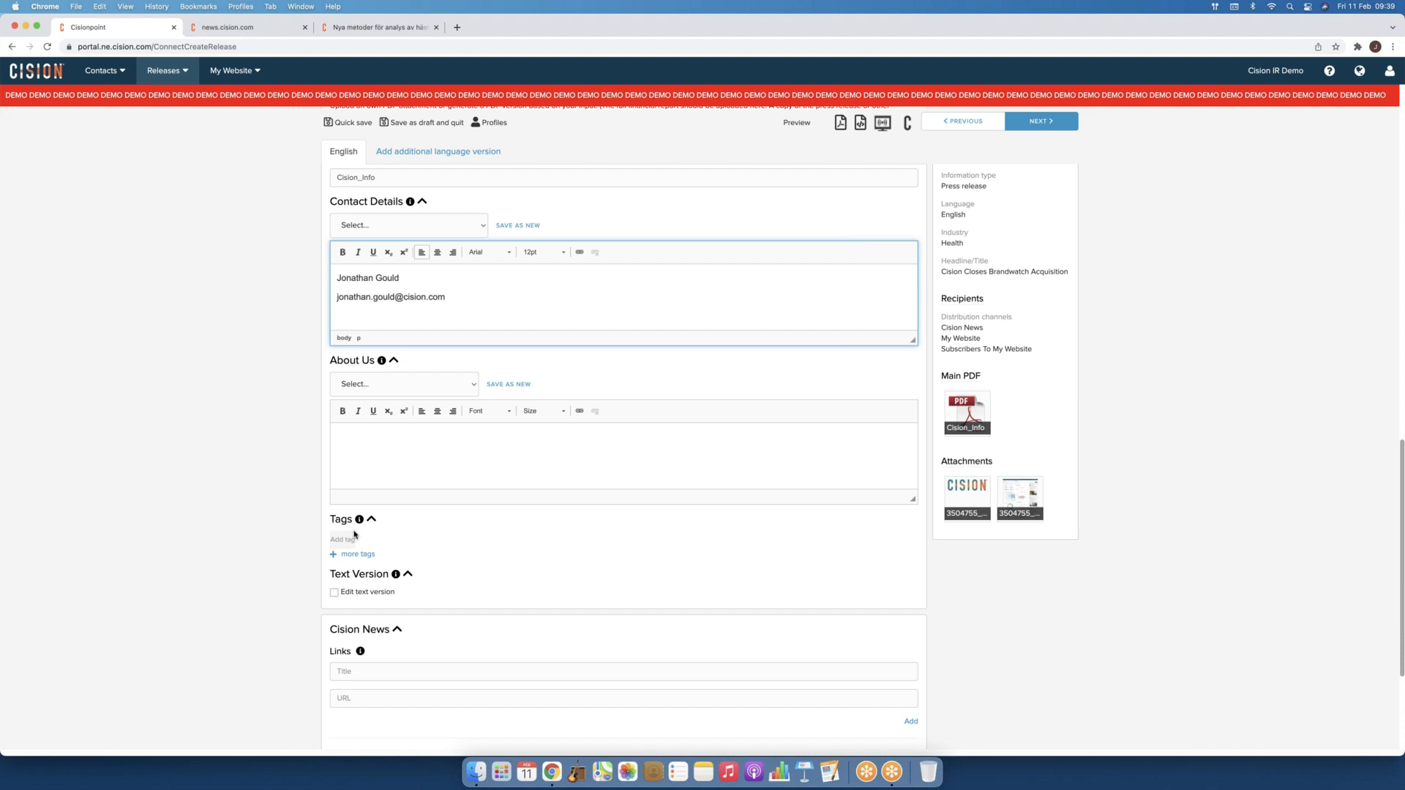
click(212, 29)
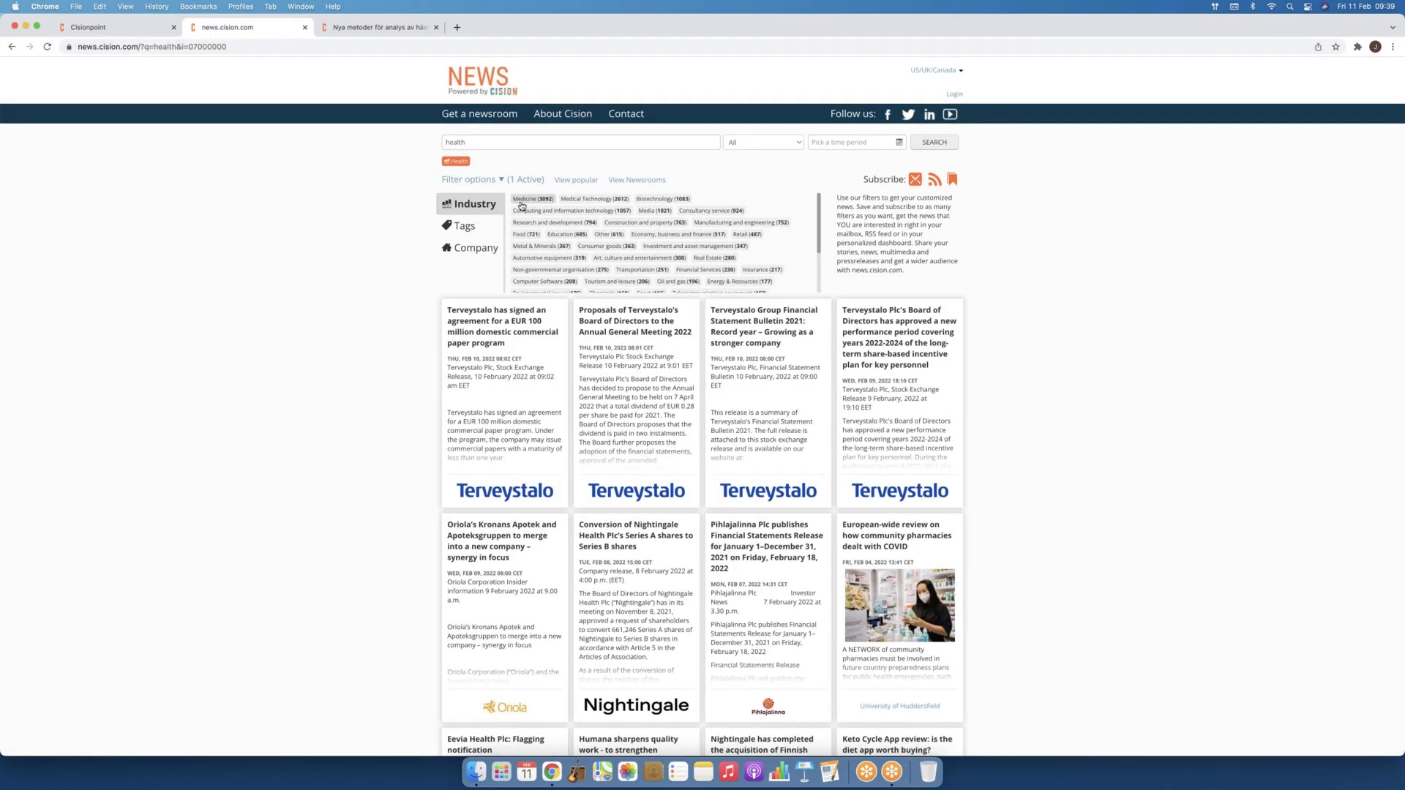
click(475, 231)
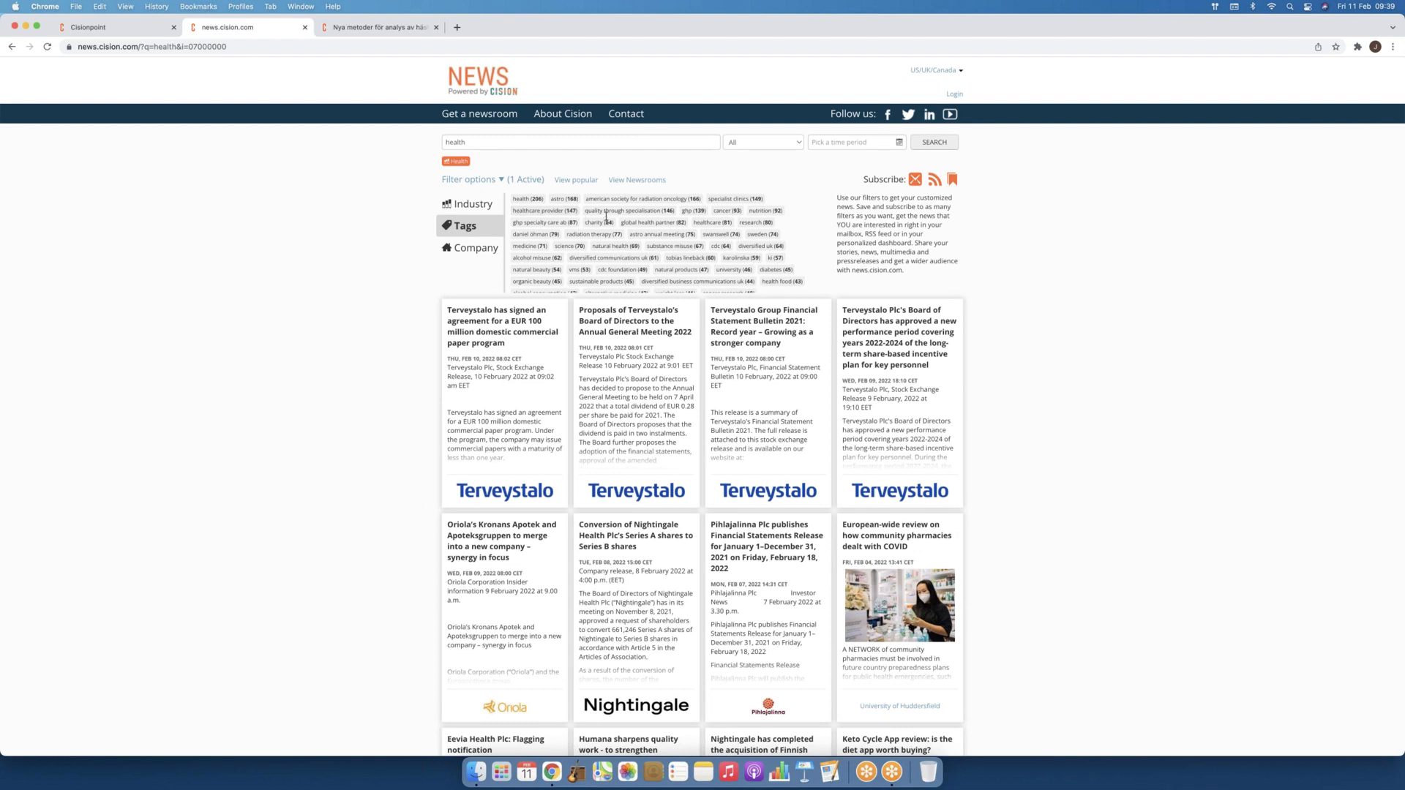
scroll(607, 218, down, 3)
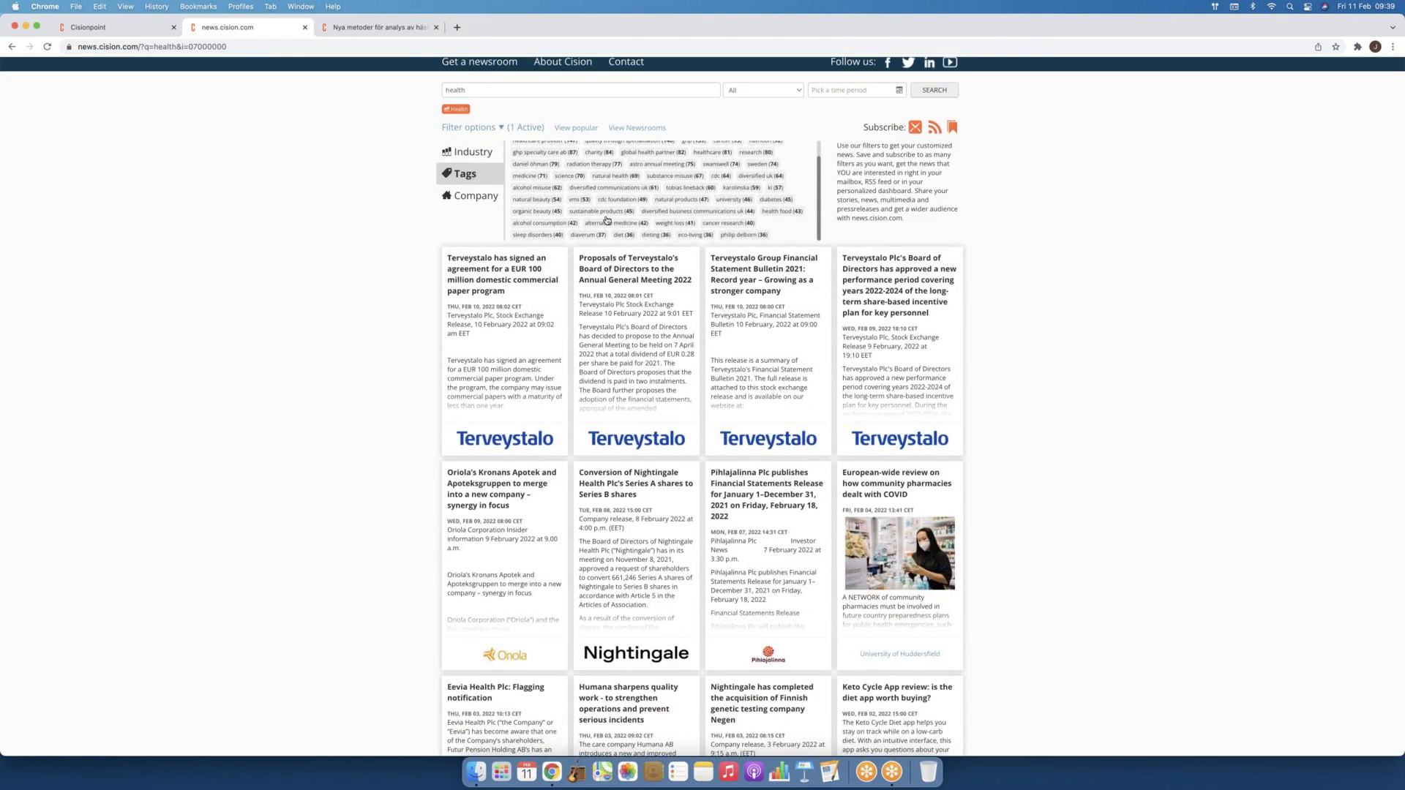
scroll(607, 220, up, 3)
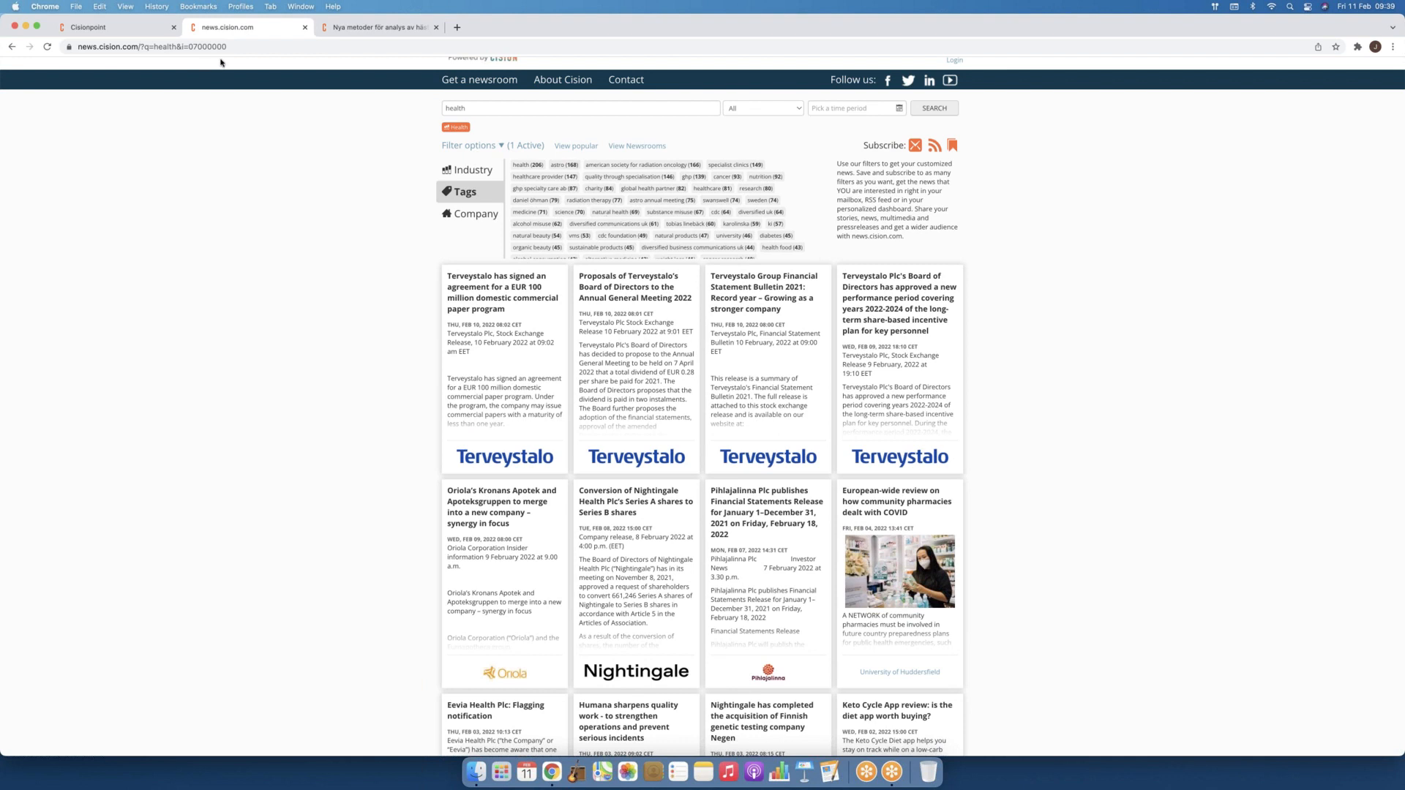
click(147, 32)
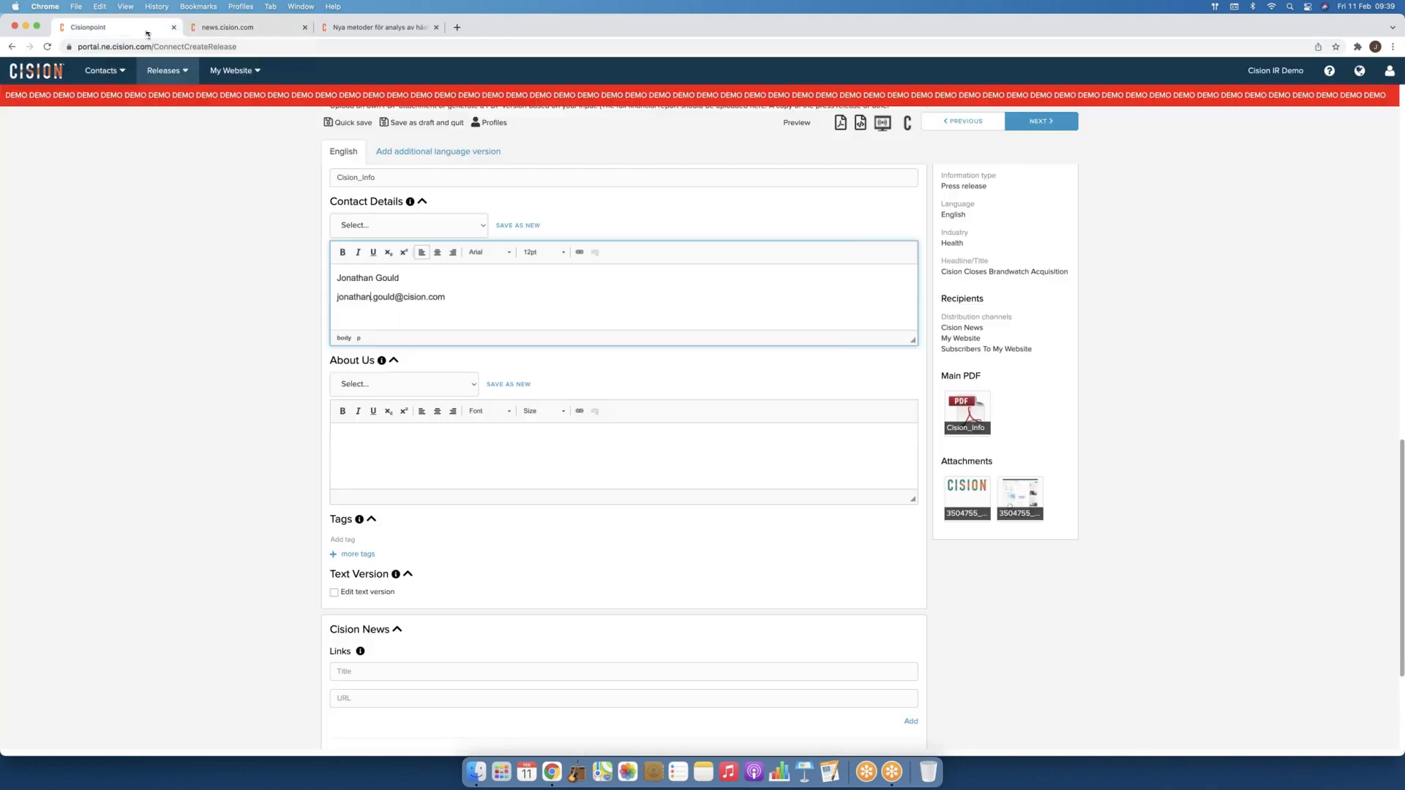
Step: Expand the Tags section to show the most used tags, test and Cision Demo
click(369, 555)
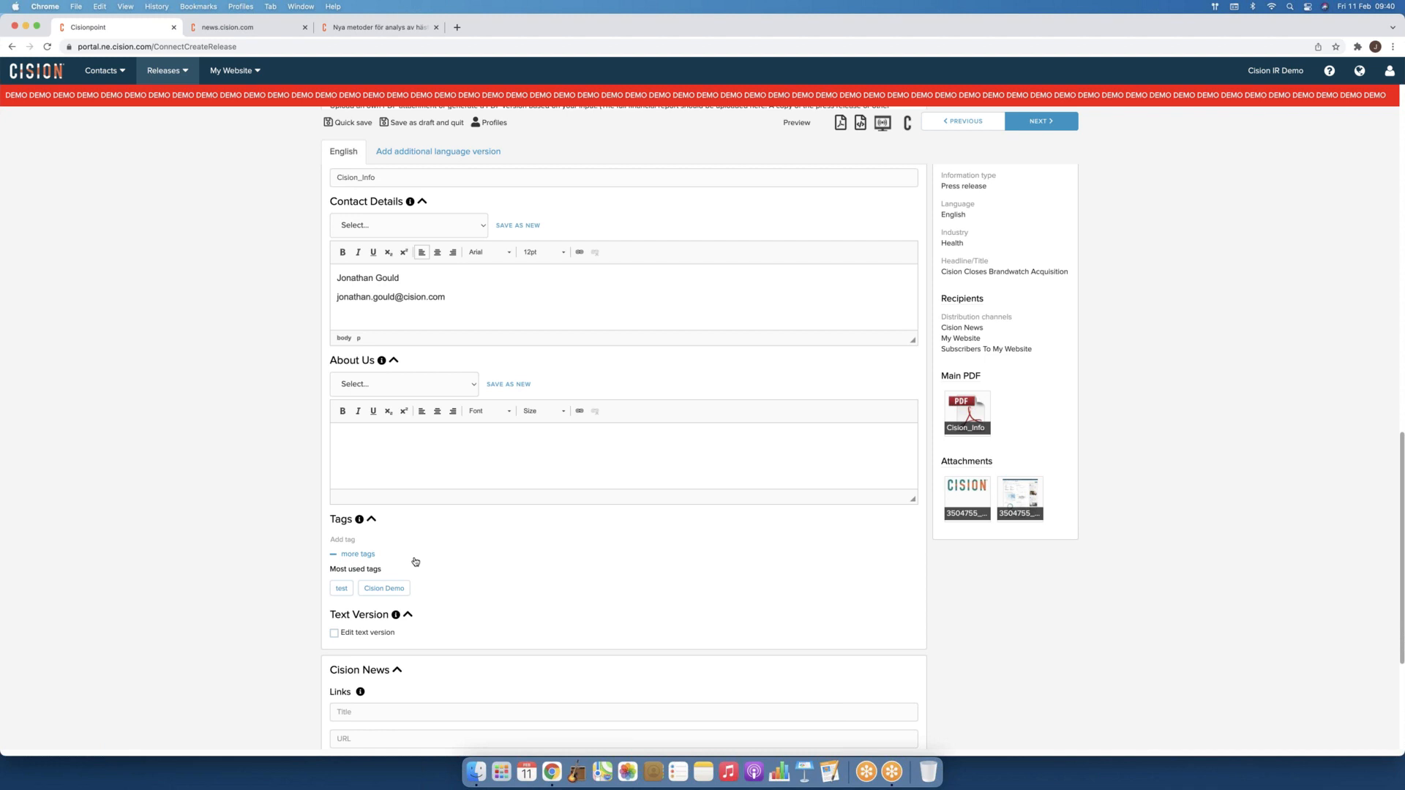
scroll(415, 561, down, 5)
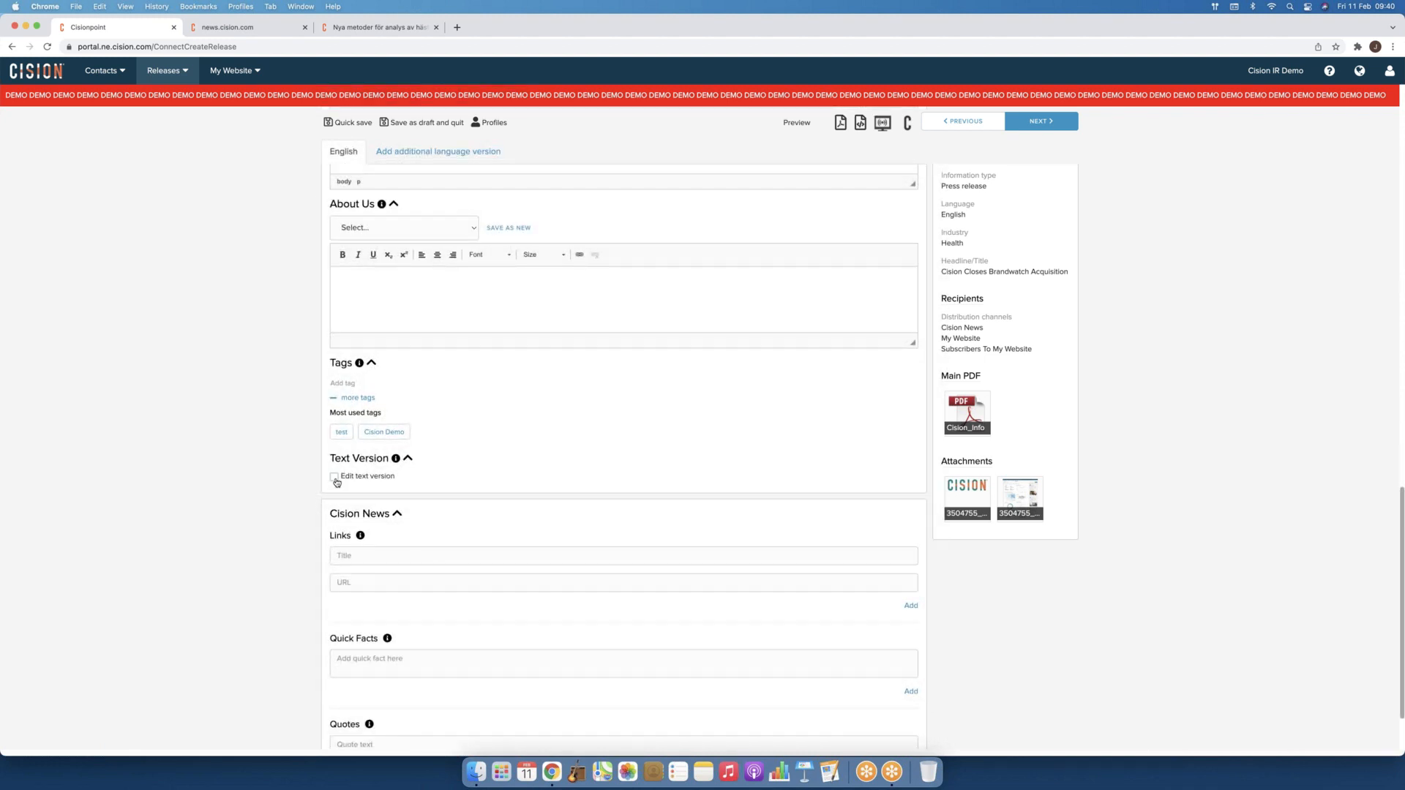
click(907, 125)
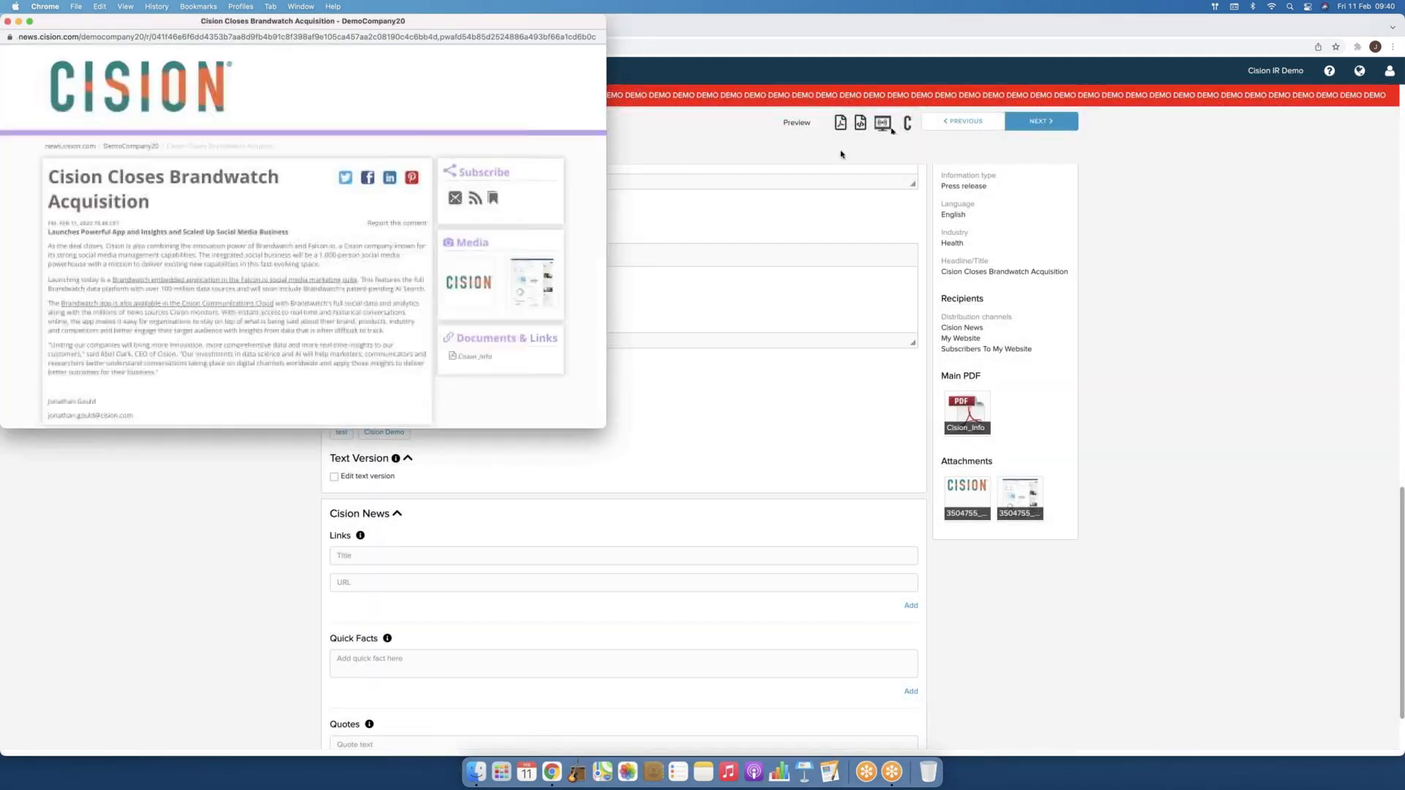
drag(605, 429, 890, 679)
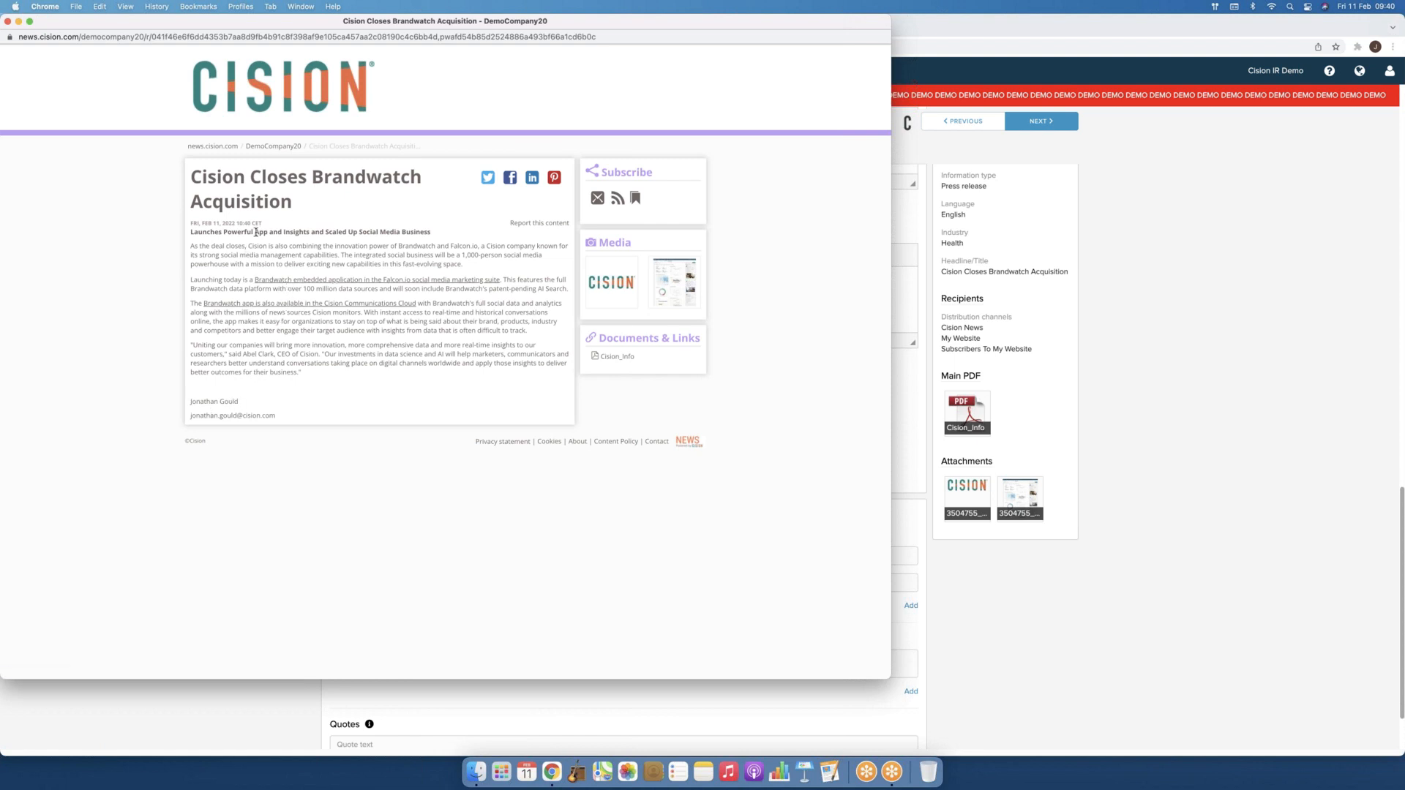
click(648, 270)
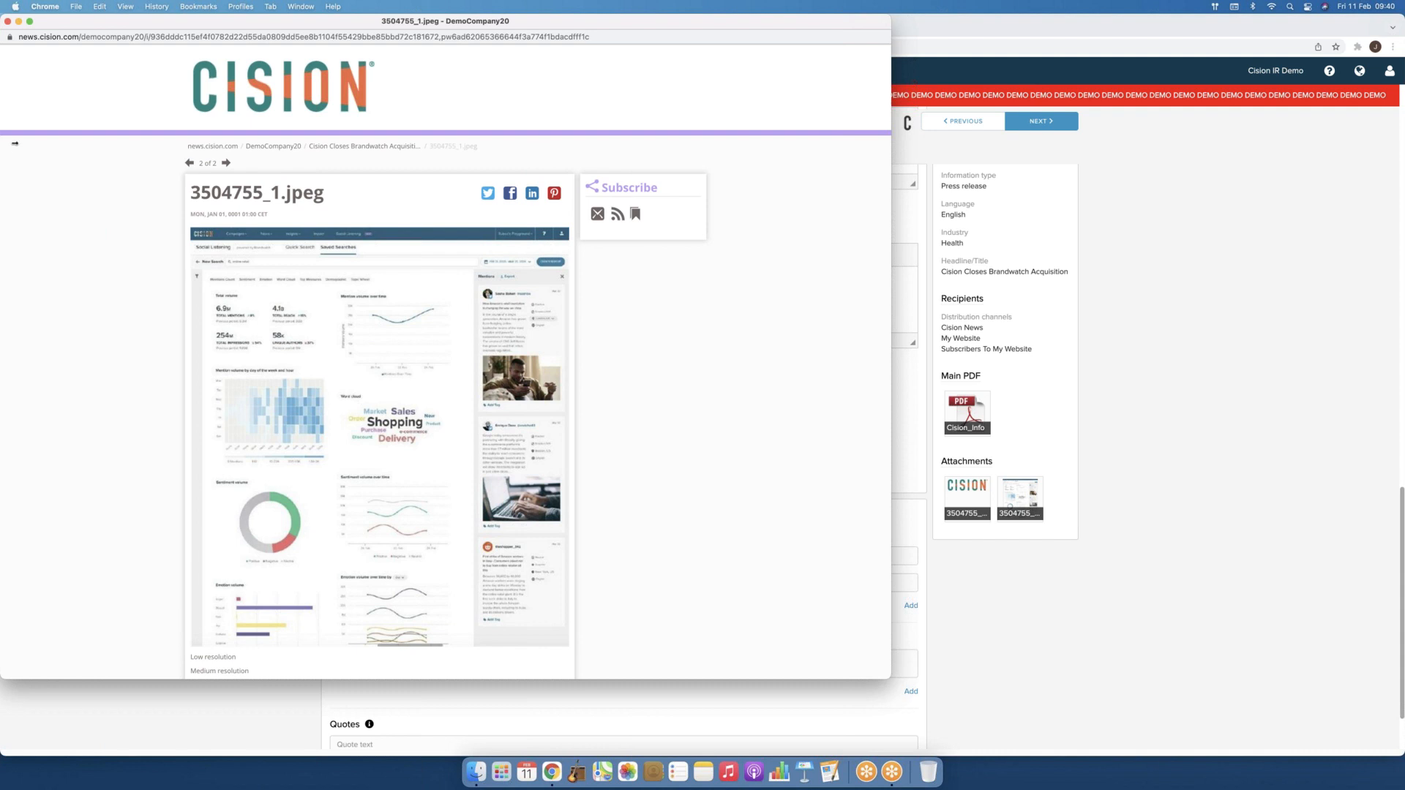
click(7, 20)
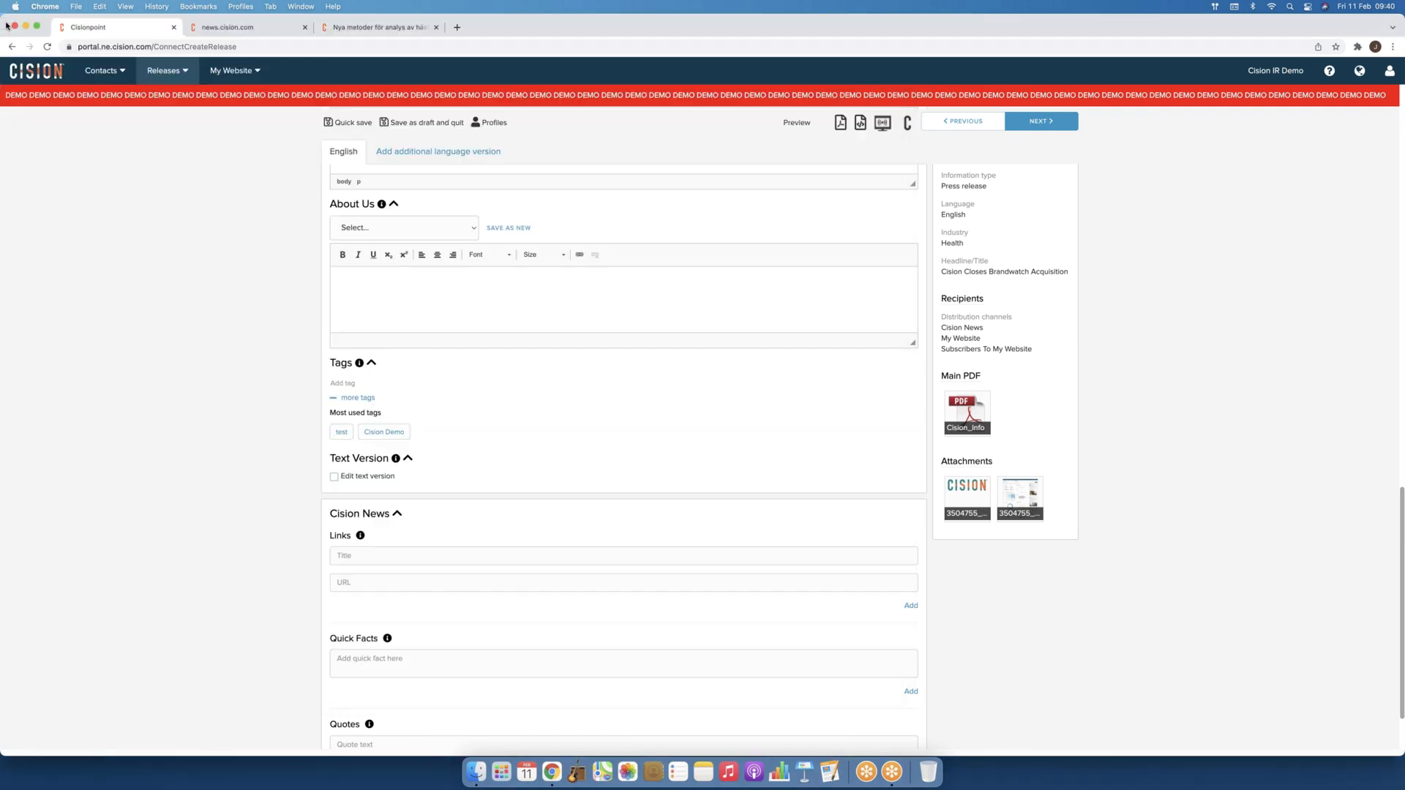
scroll(538, 502, down, 3)
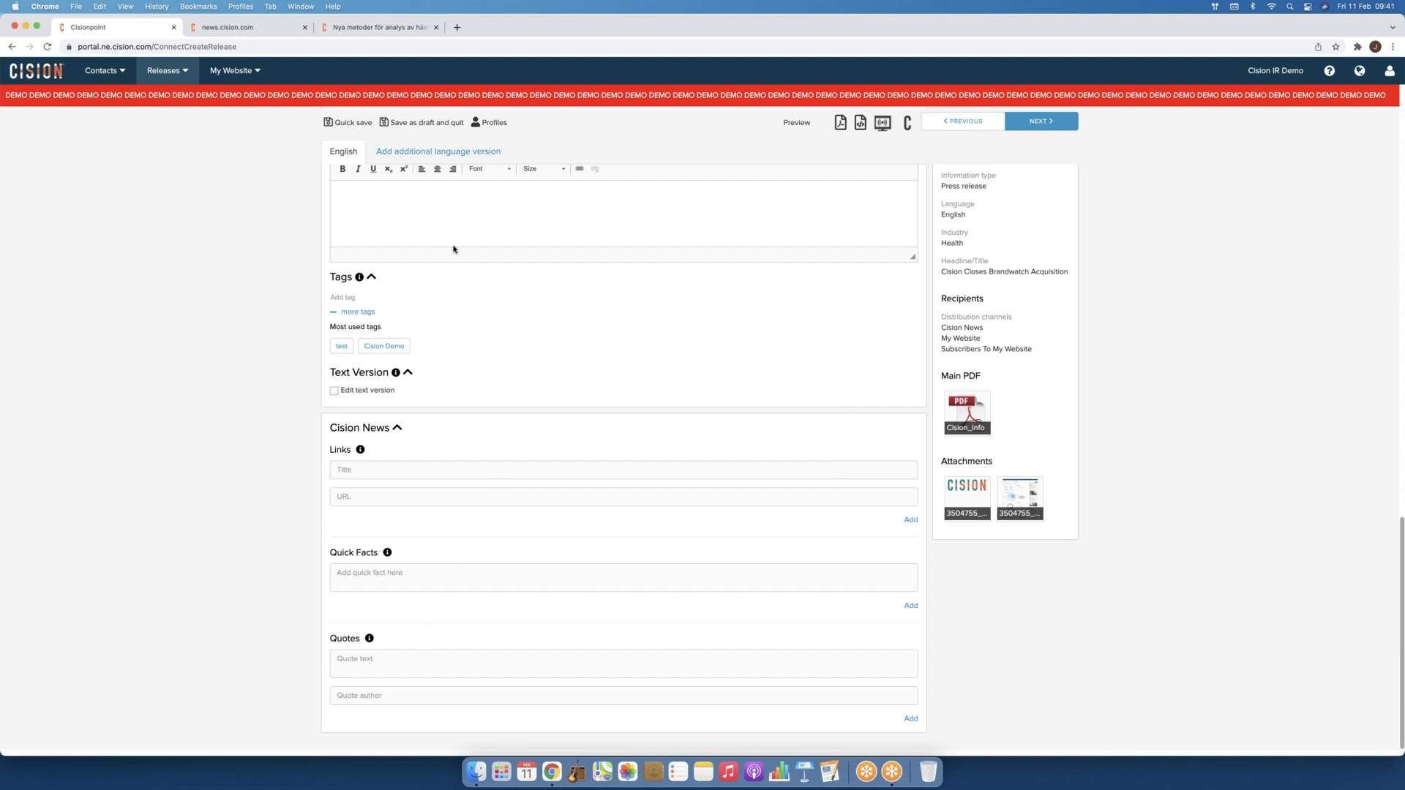
click(373, 28)
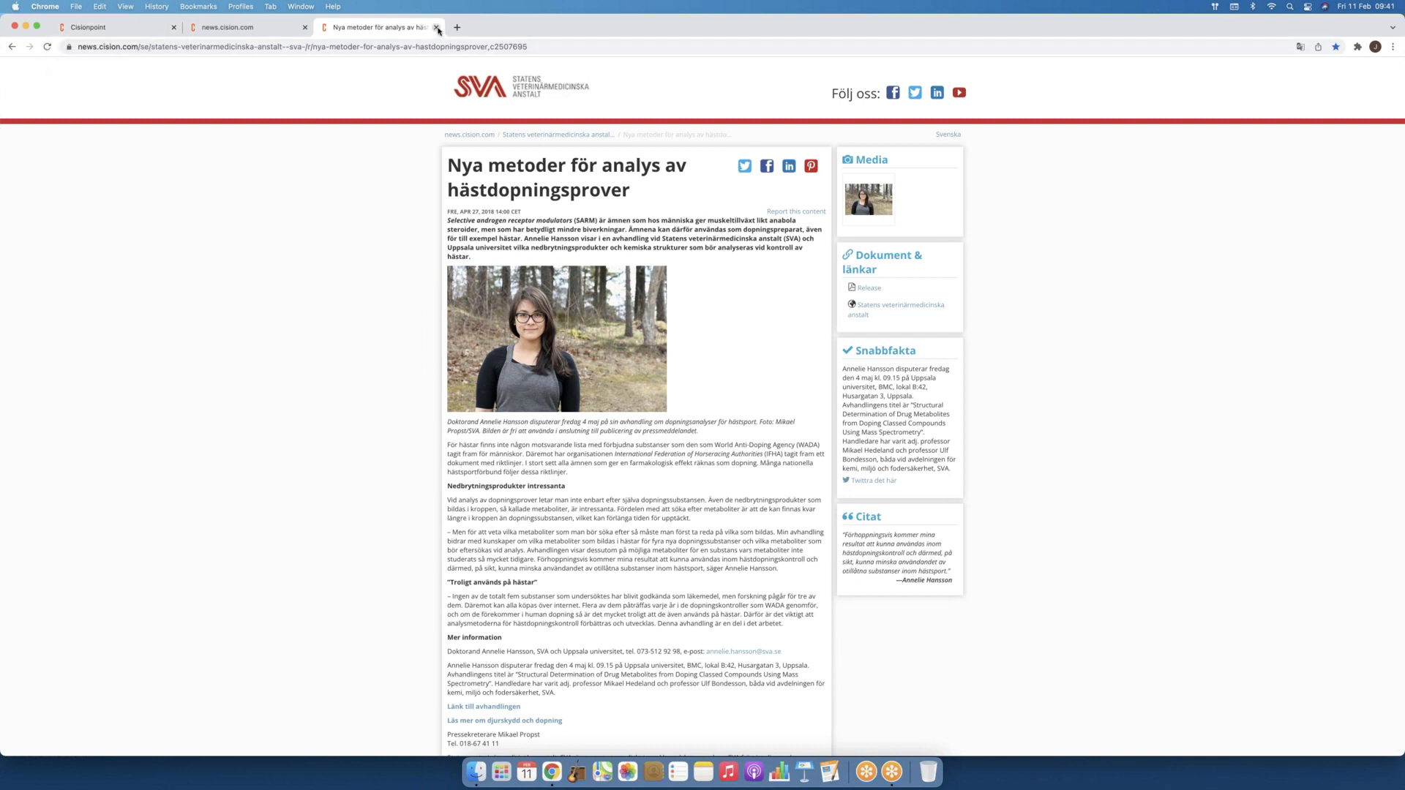
click(165, 30)
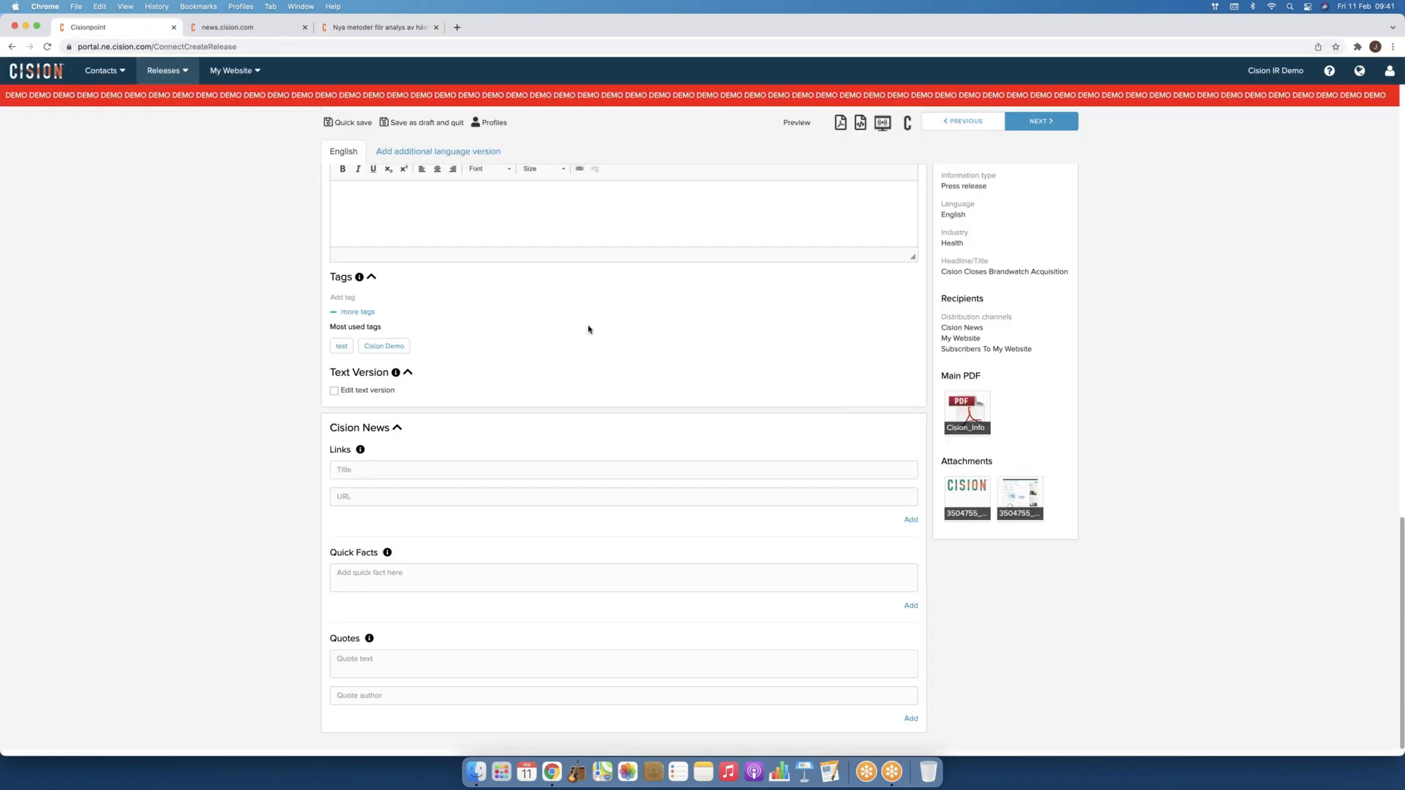
Step: Advance from the top of the release form to the review page with text, contacts and attachments
scroll(591, 331, up, 6)
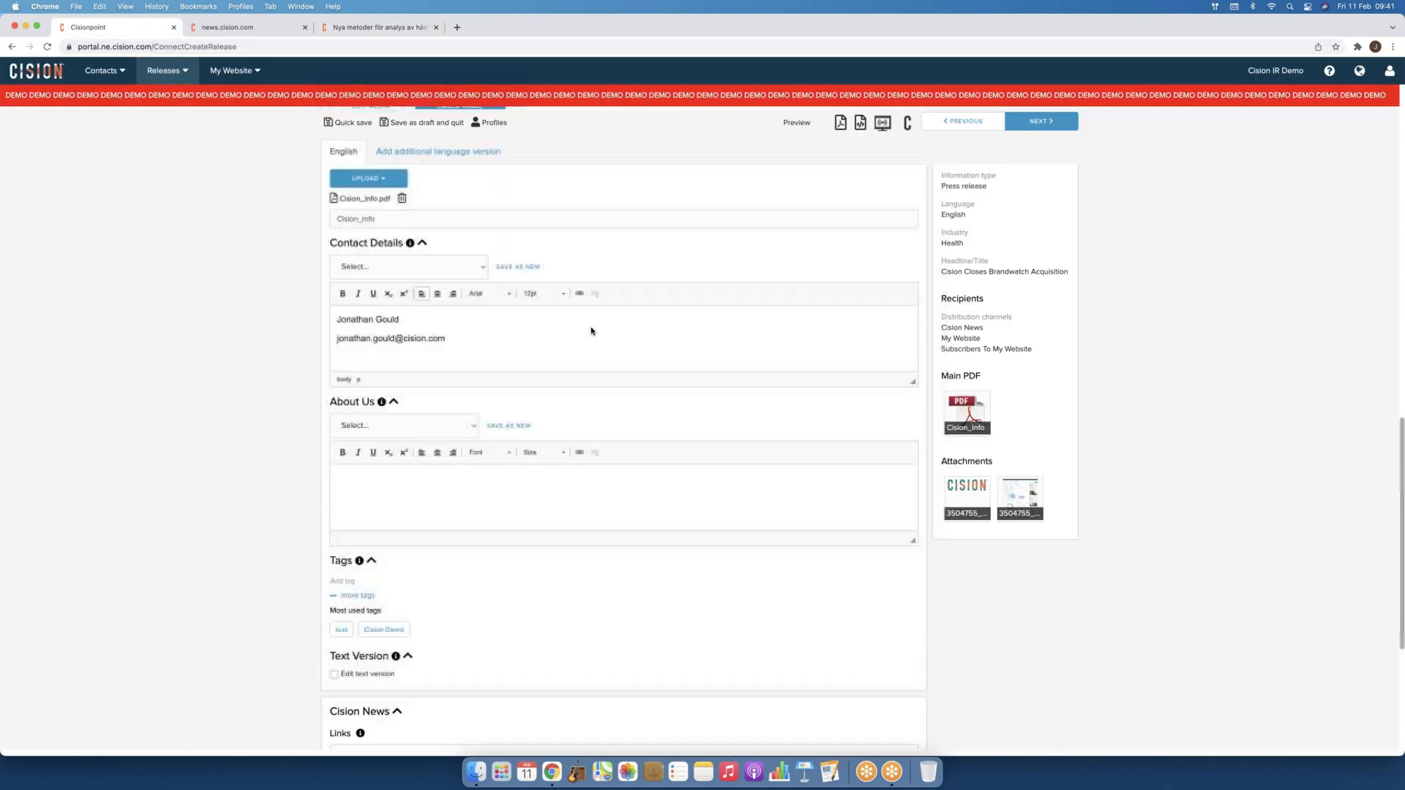
scroll(592, 331, up, 6)
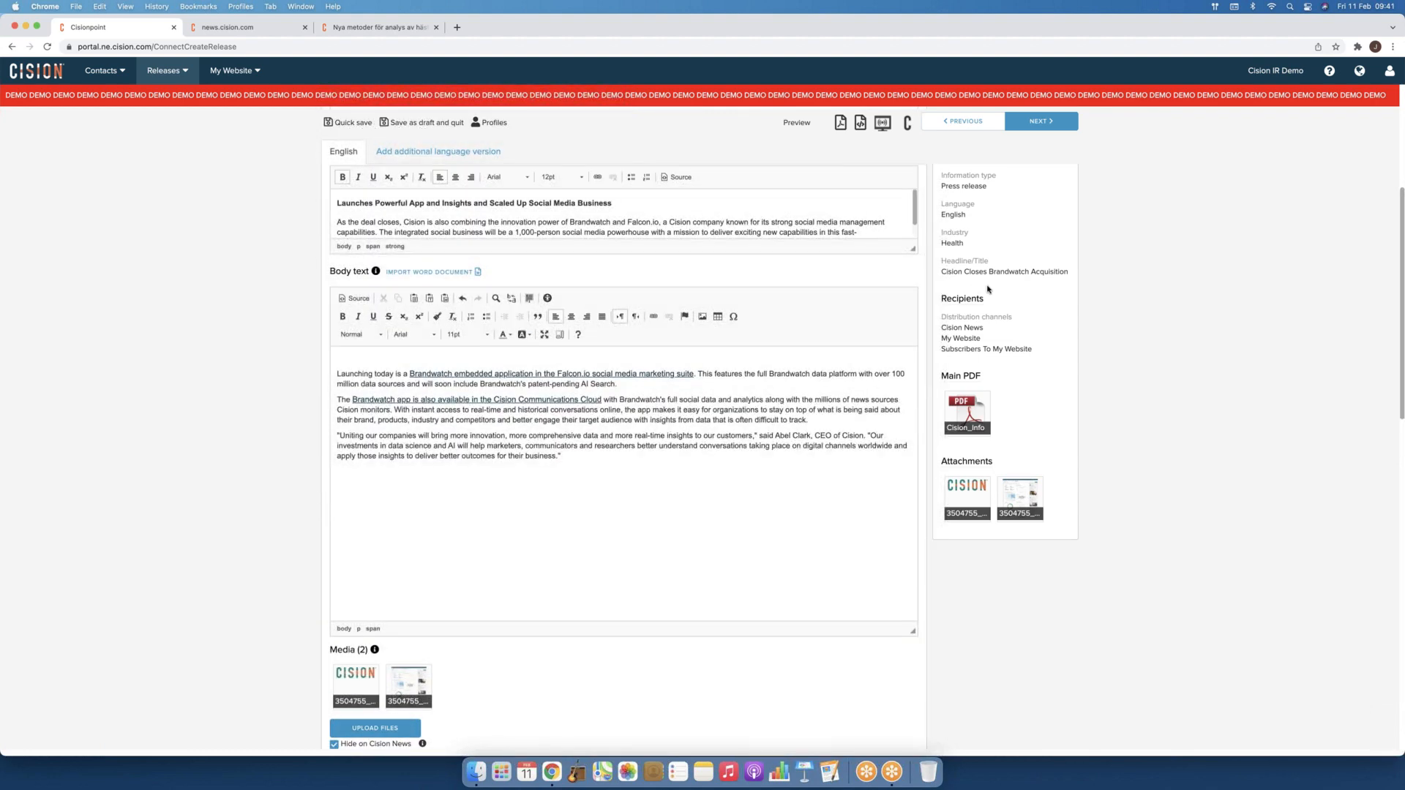
scroll(984, 294, up, 3)
scroll(984, 294, up, 3)
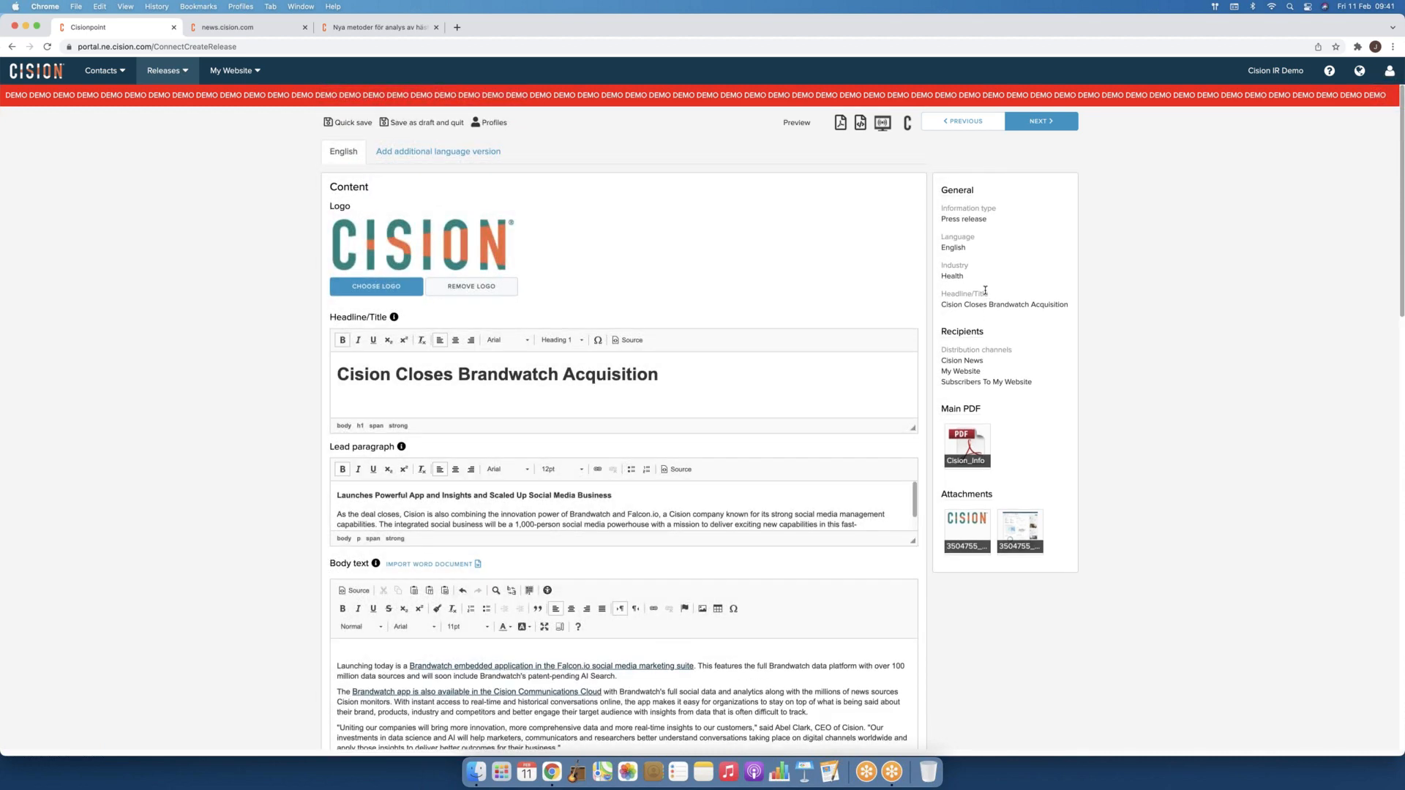
click(1046, 123)
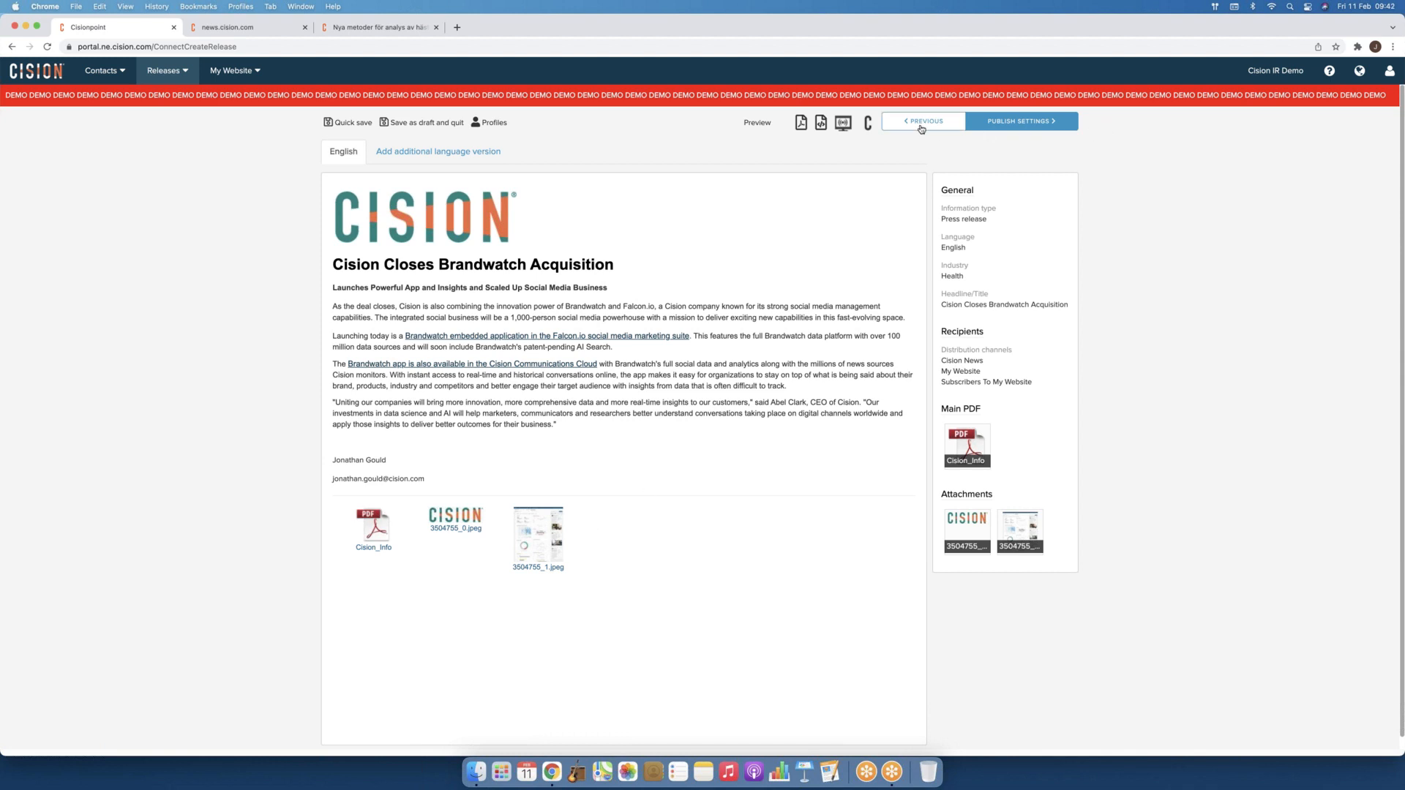
Step: In publish settings, try Send immediately and Scheduled, then choose Save as ready to send
click(1016, 125)
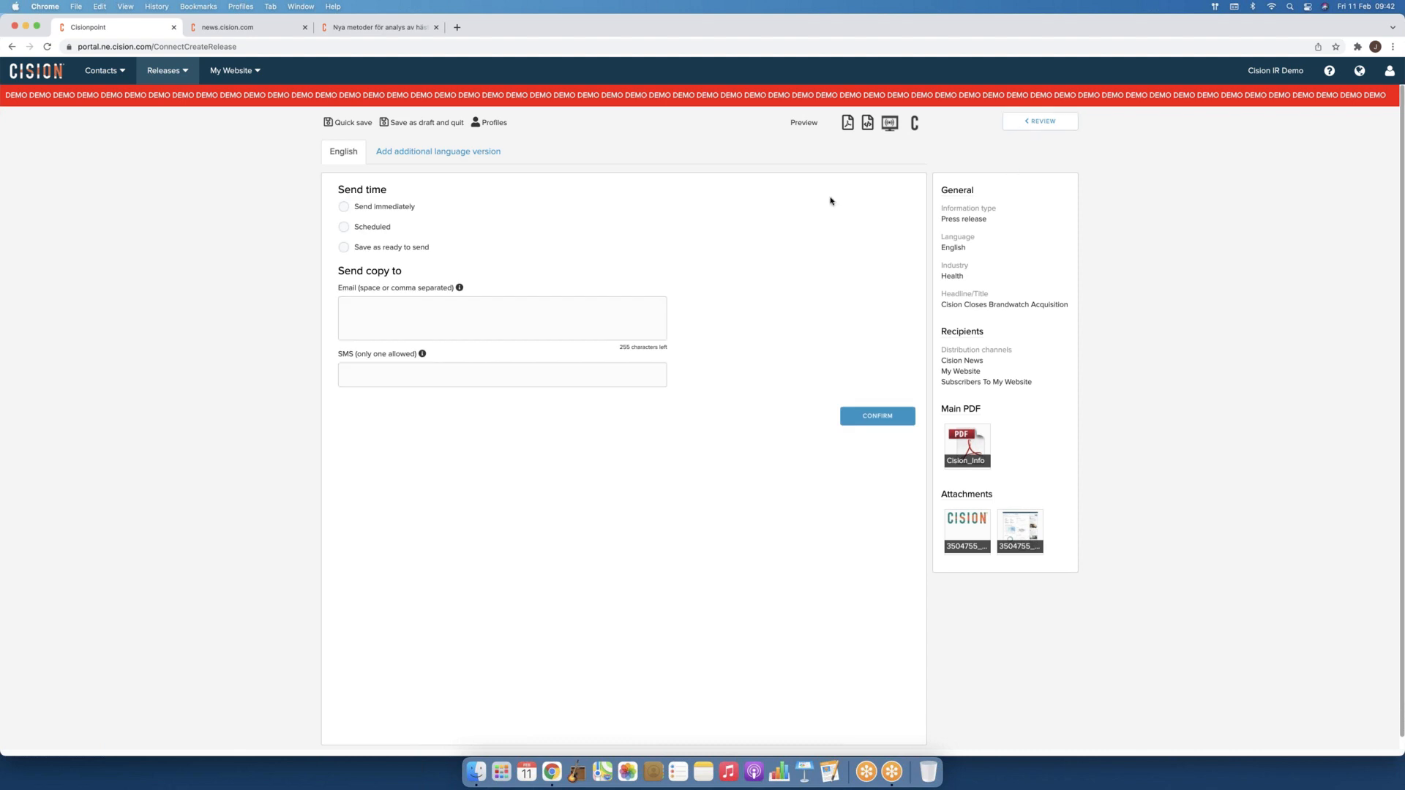
click(349, 209)
click(345, 227)
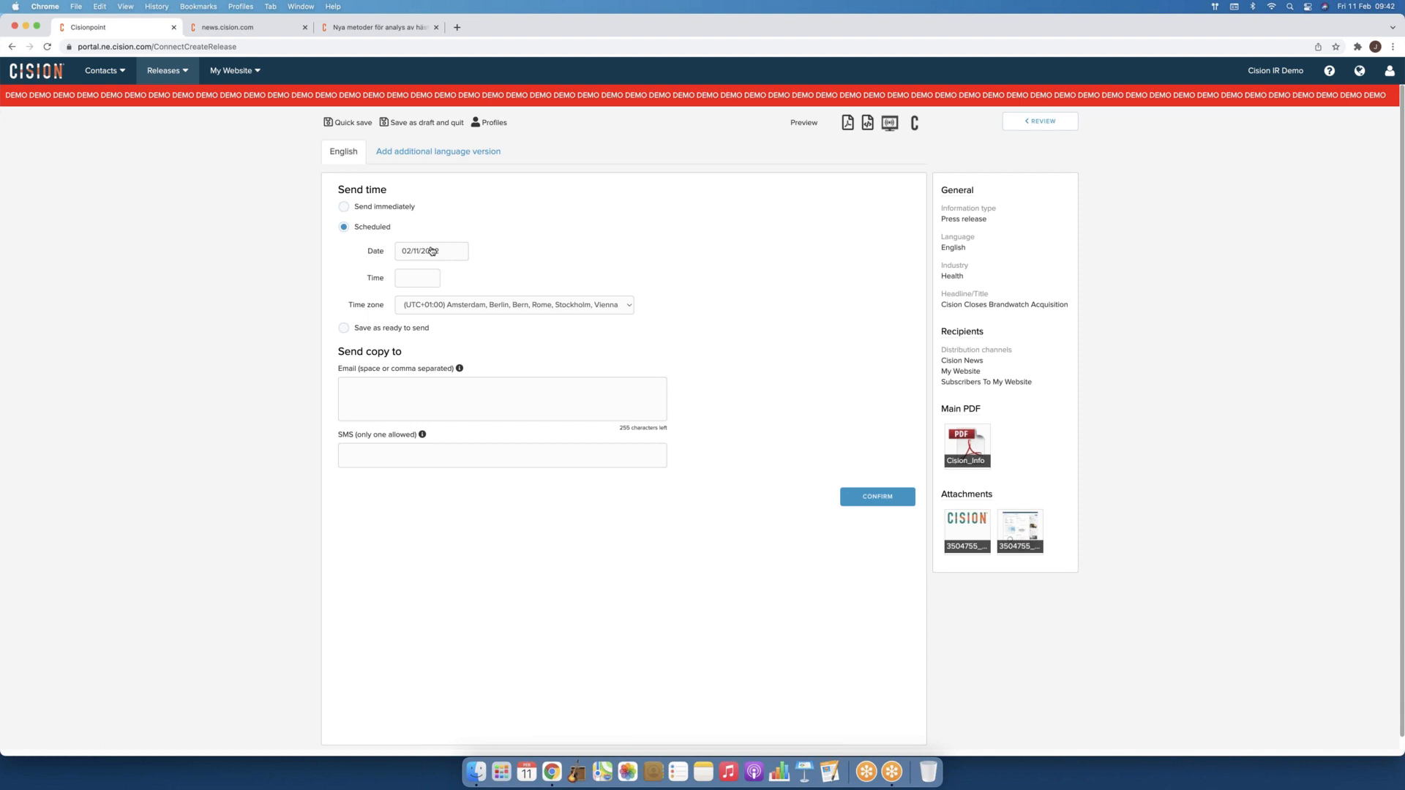
click(344, 327)
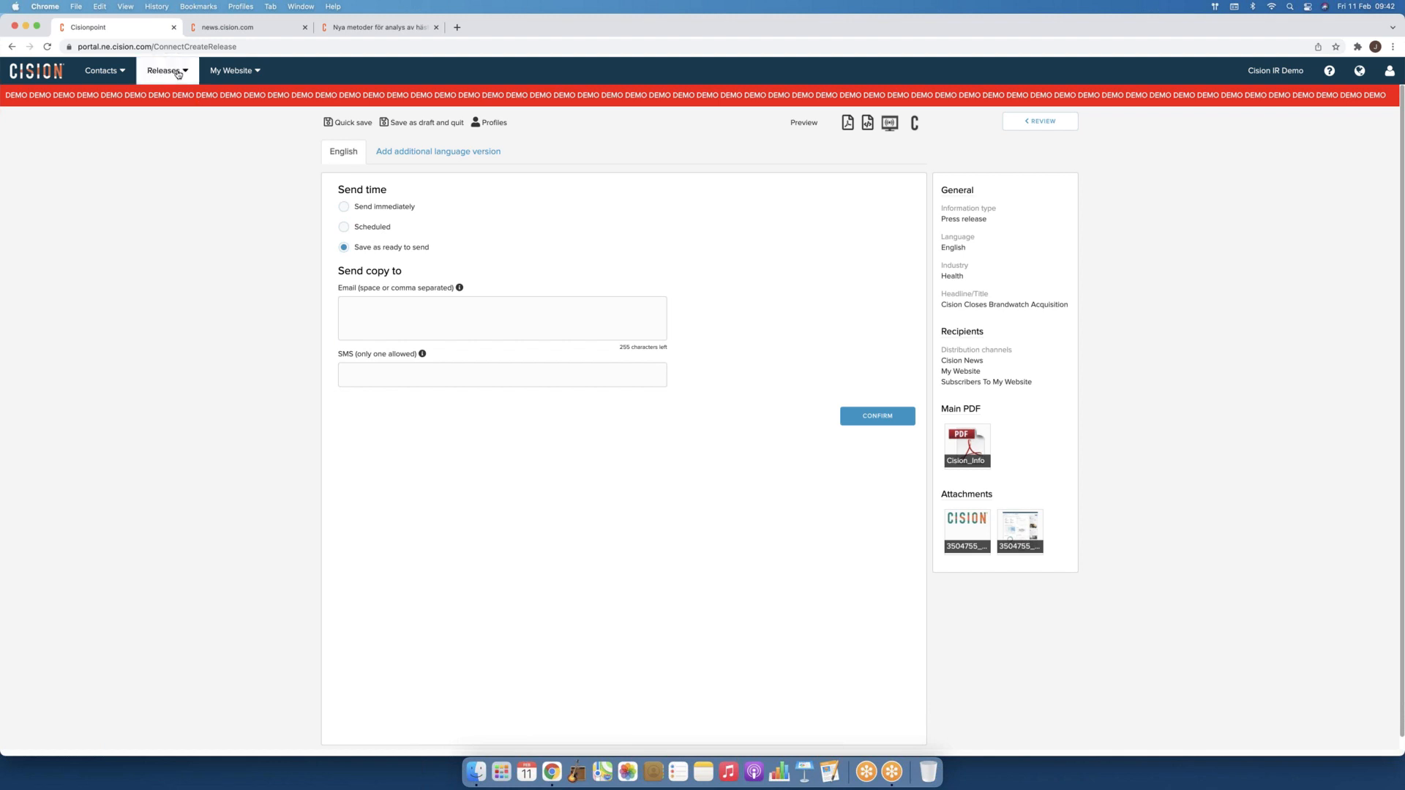
mouse_move(178, 79)
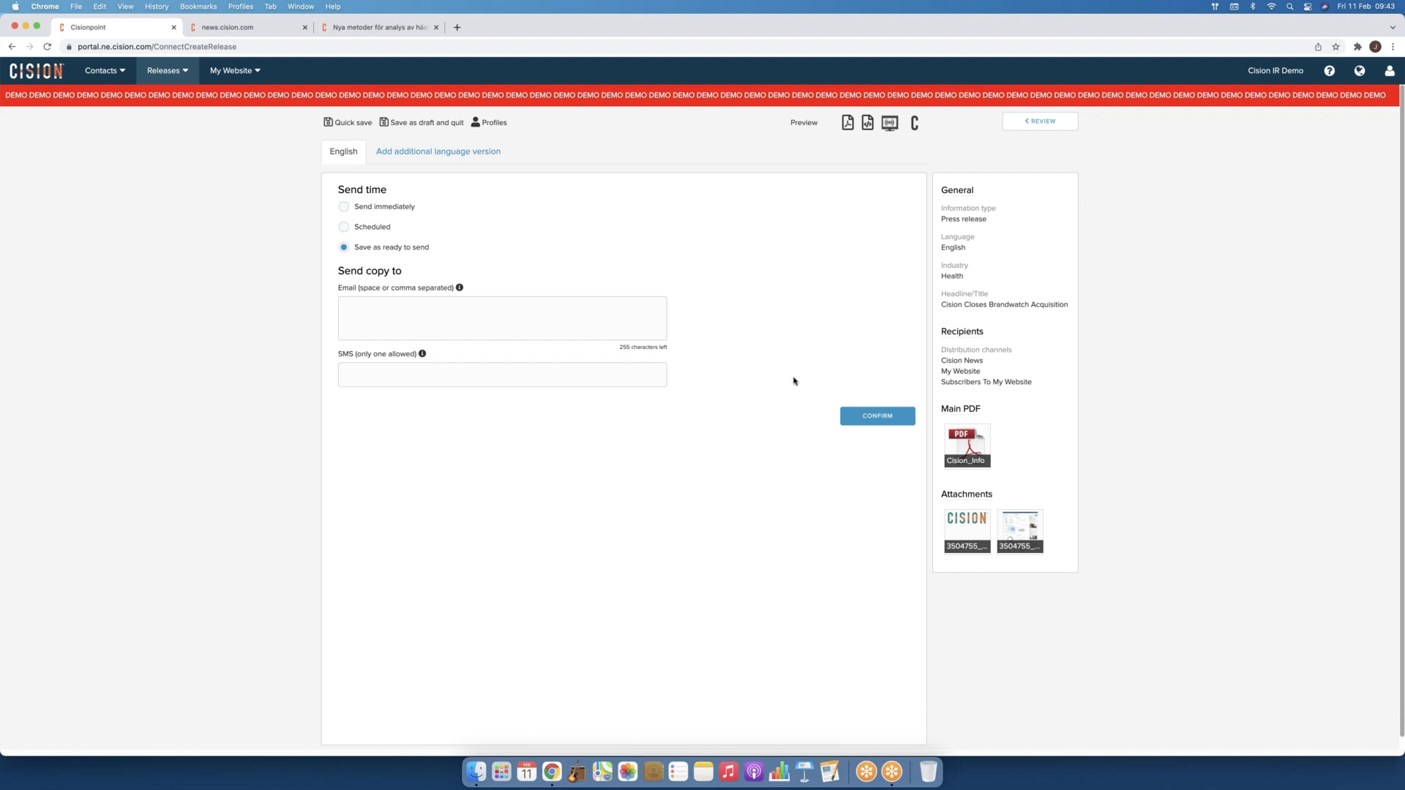
click(184, 72)
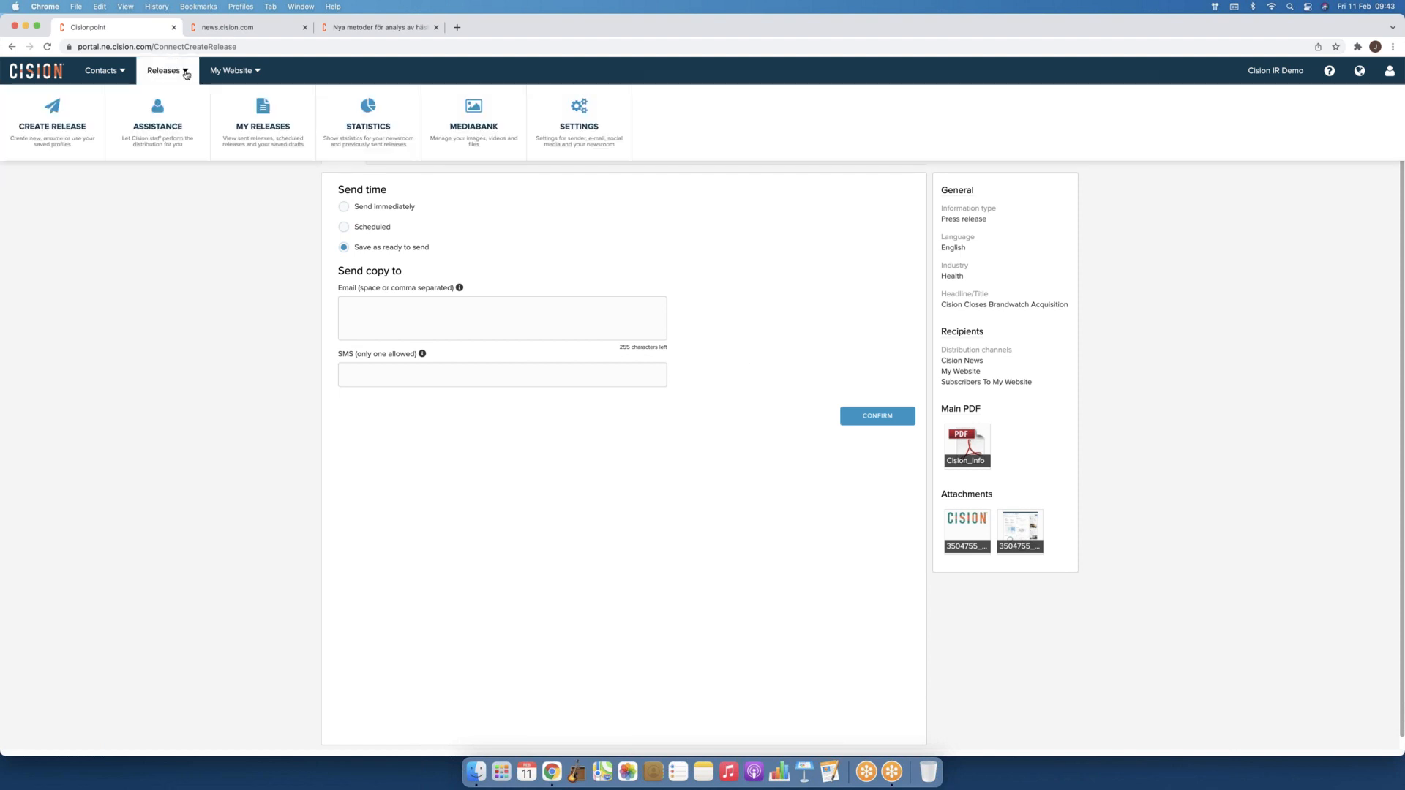
Step: Browse the Awaiting review, Drafts and Sent with assistance lists, then open Releases > Statistics
click(260, 112)
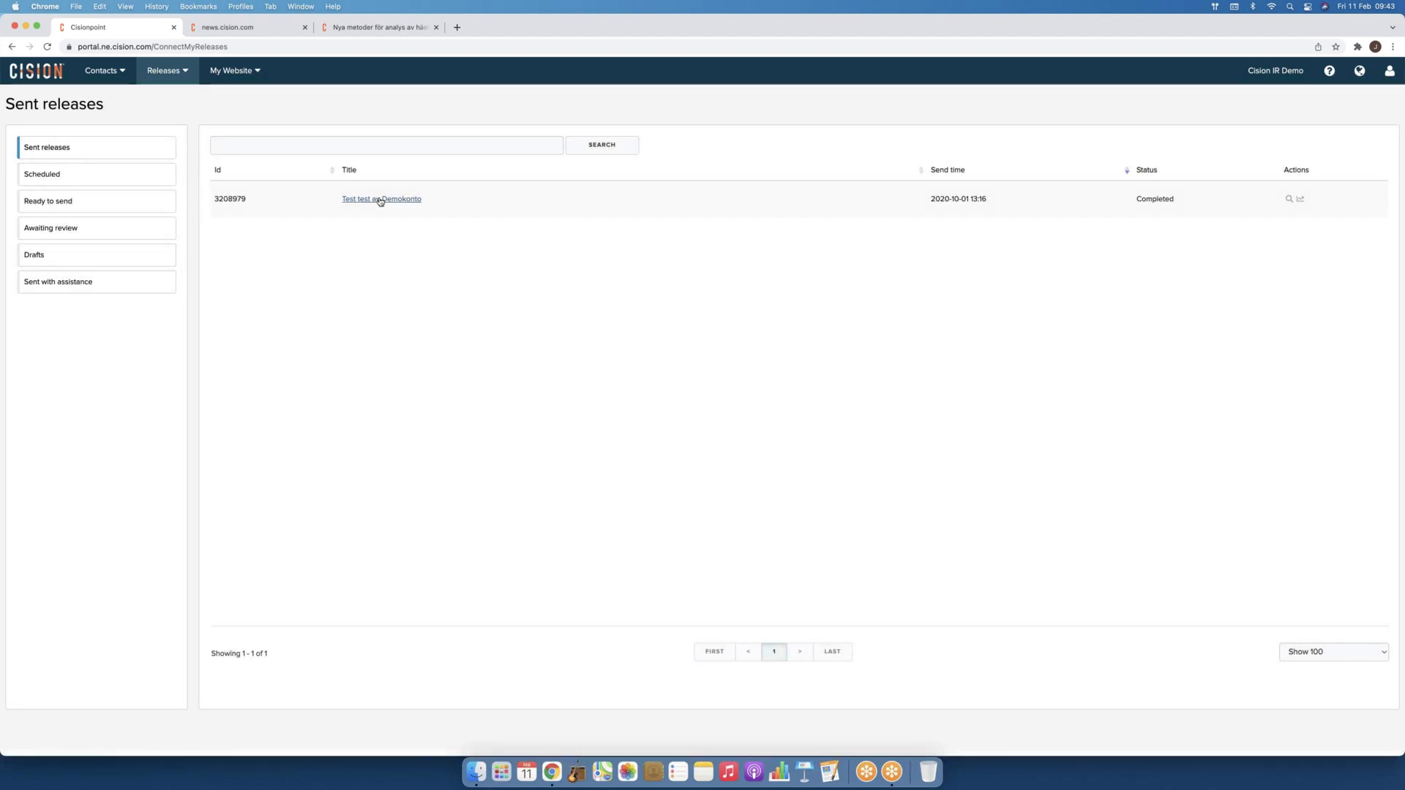
click(71, 231)
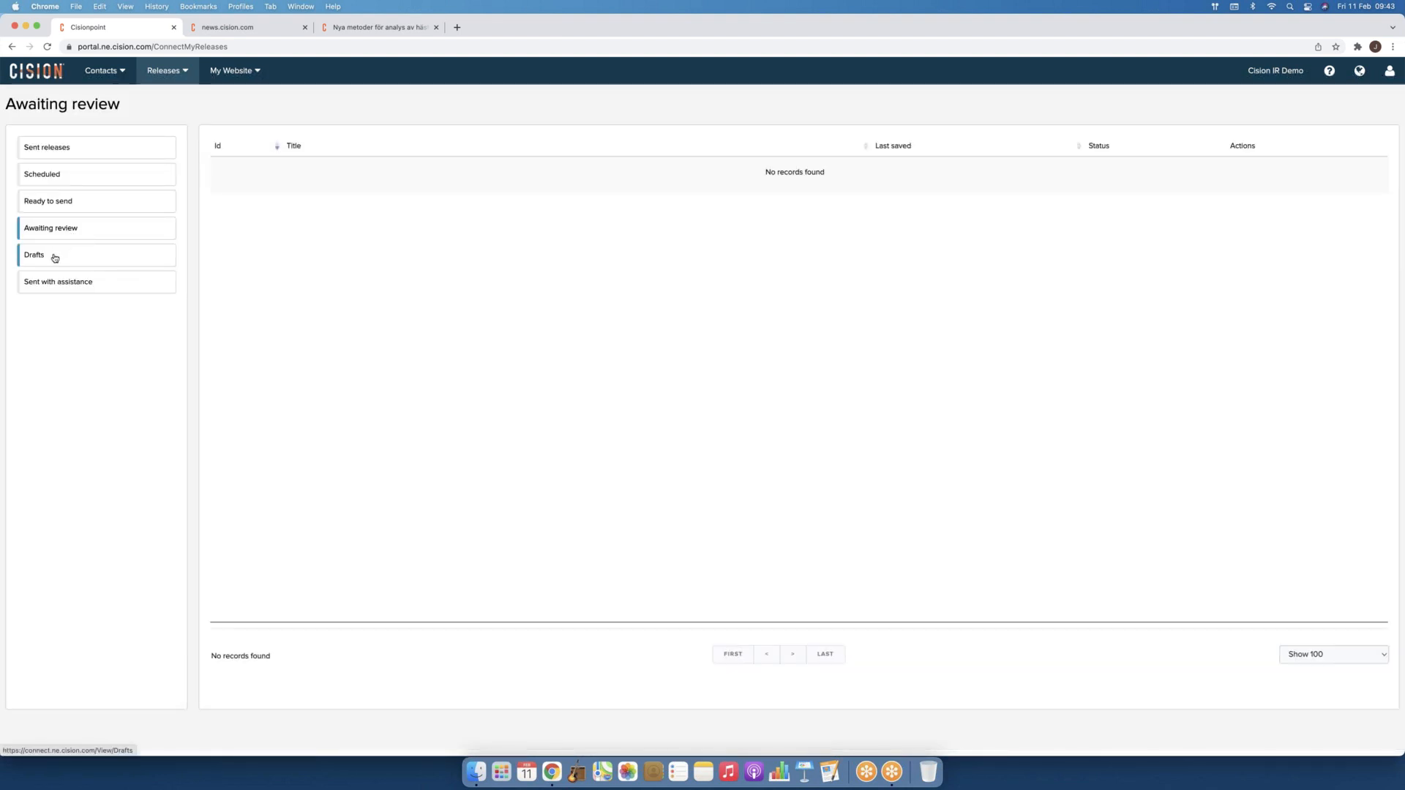
click(54, 258)
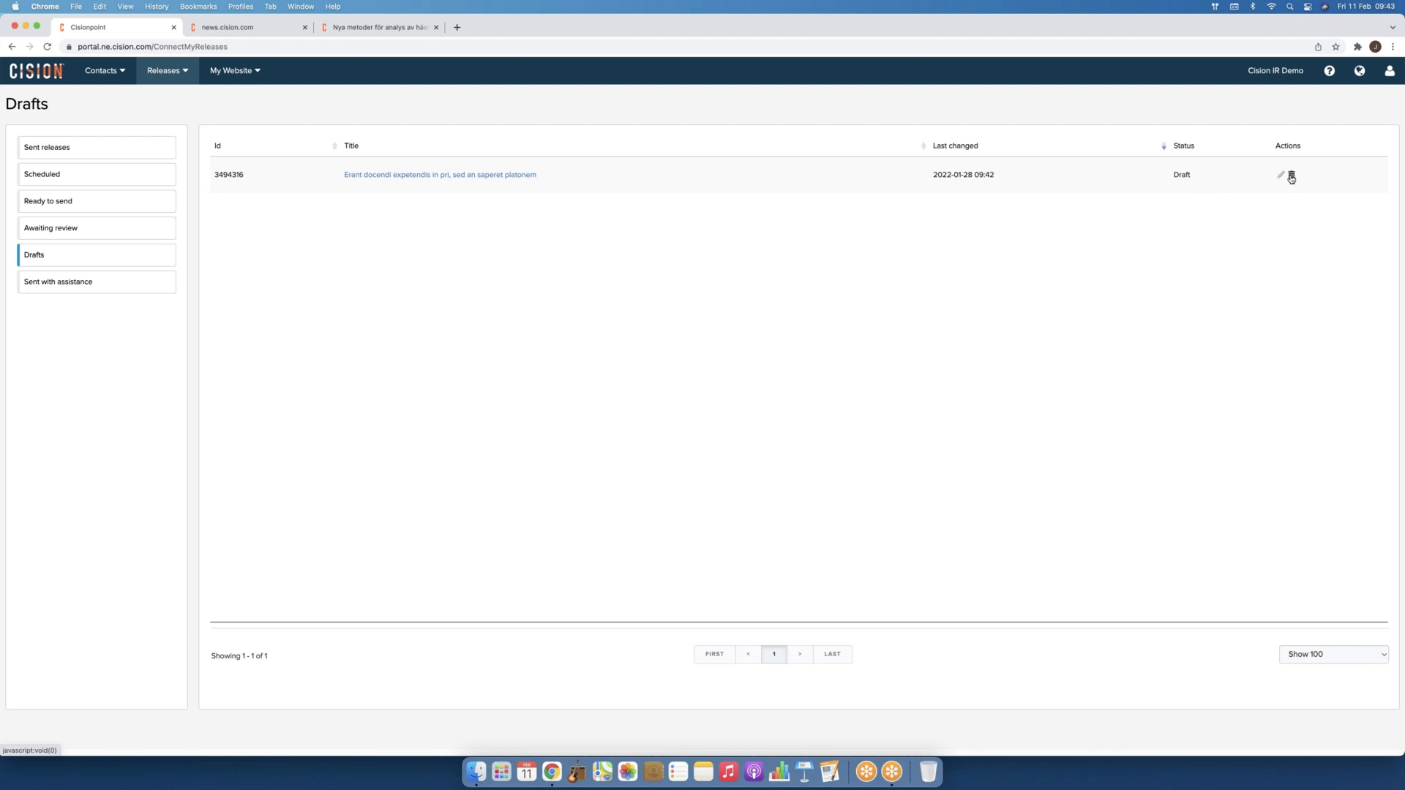
click(75, 284)
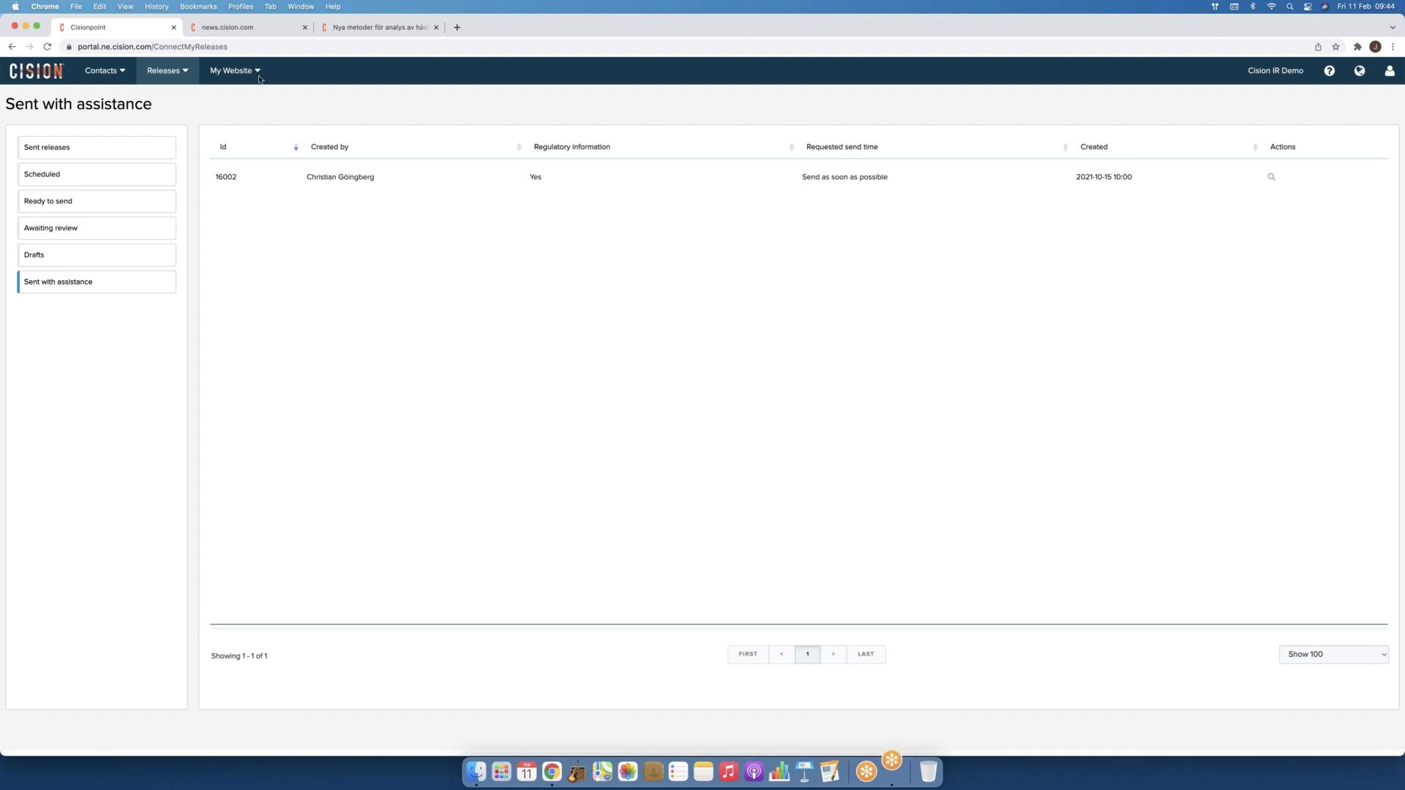
click(177, 74)
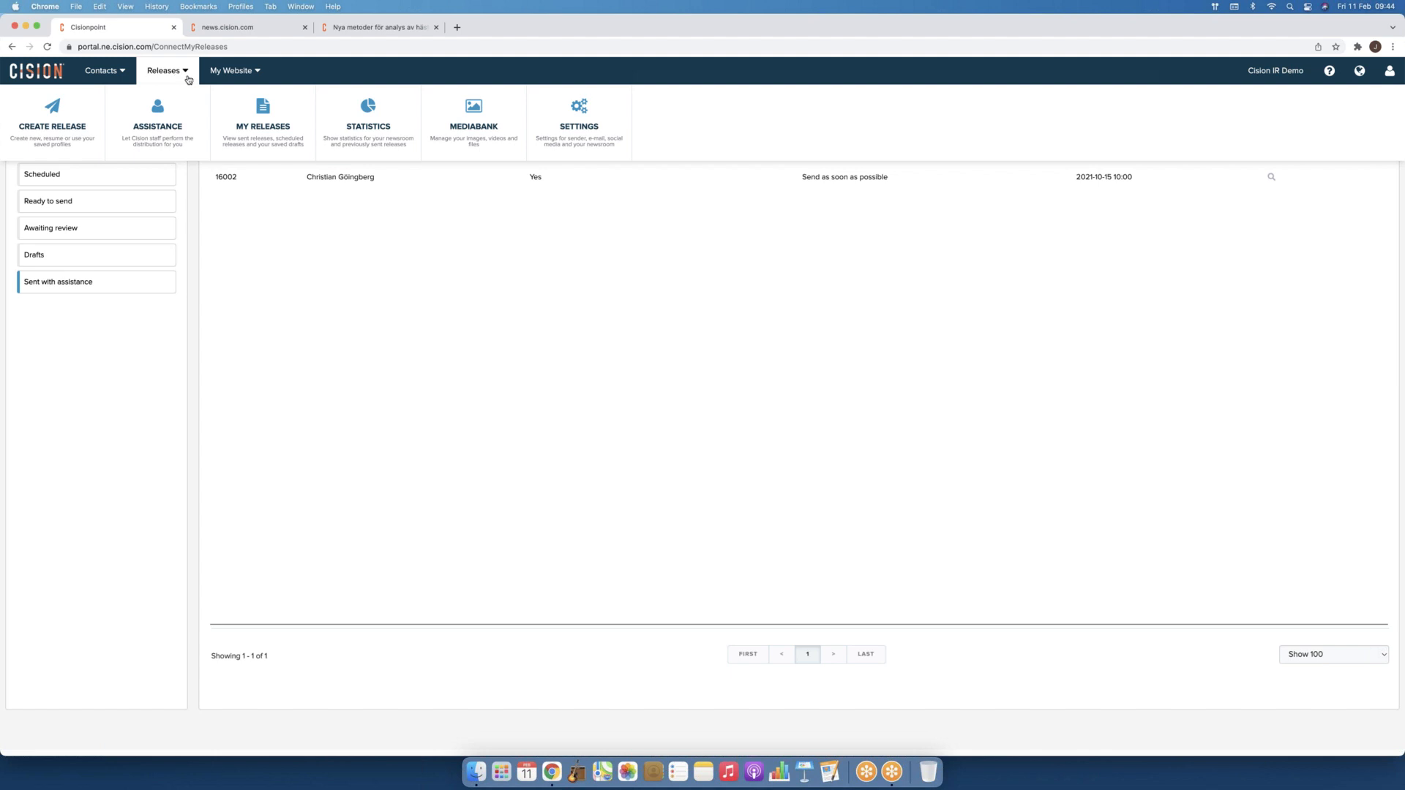
click(371, 132)
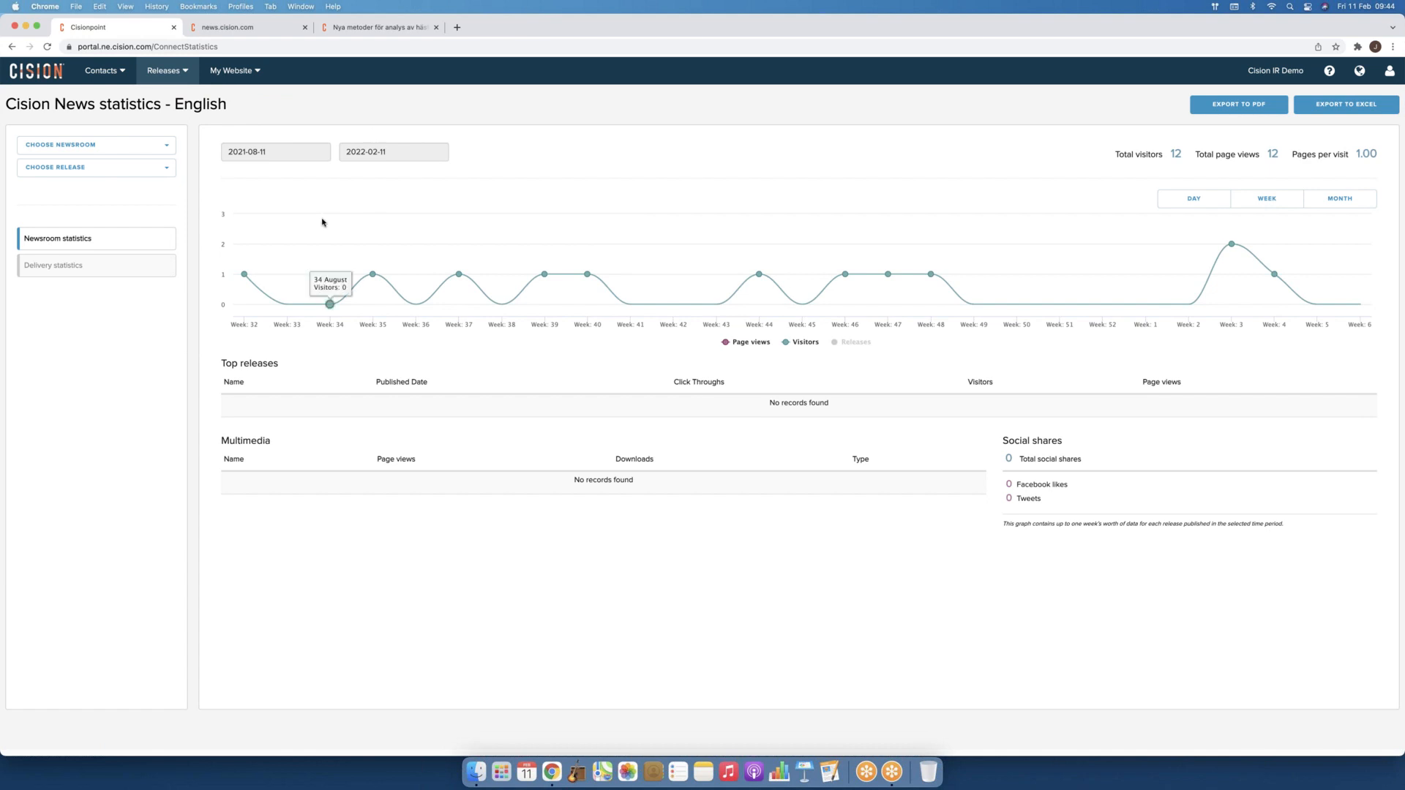
Step: Select the English newsroom for statistics and open the Choose Release list
click(96, 147)
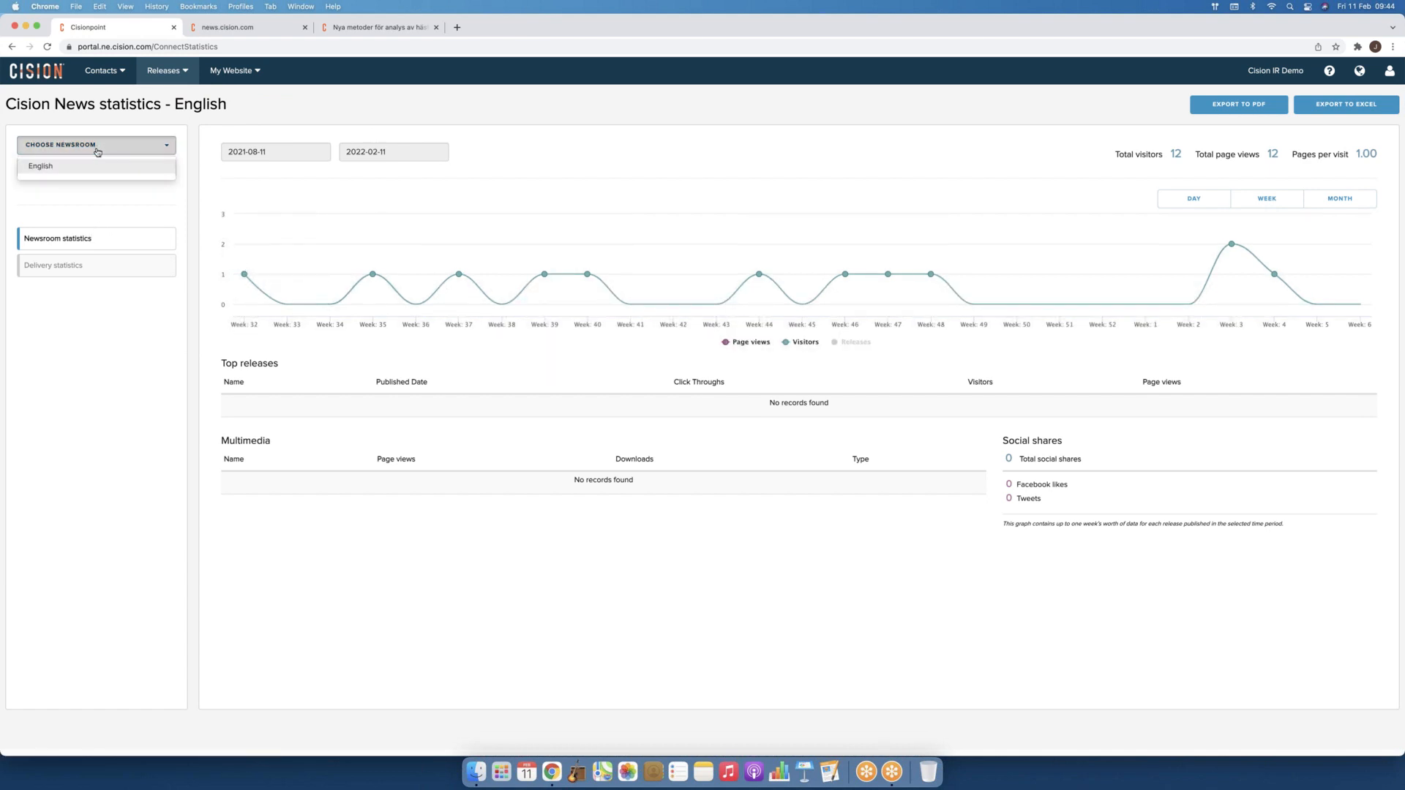
click(123, 166)
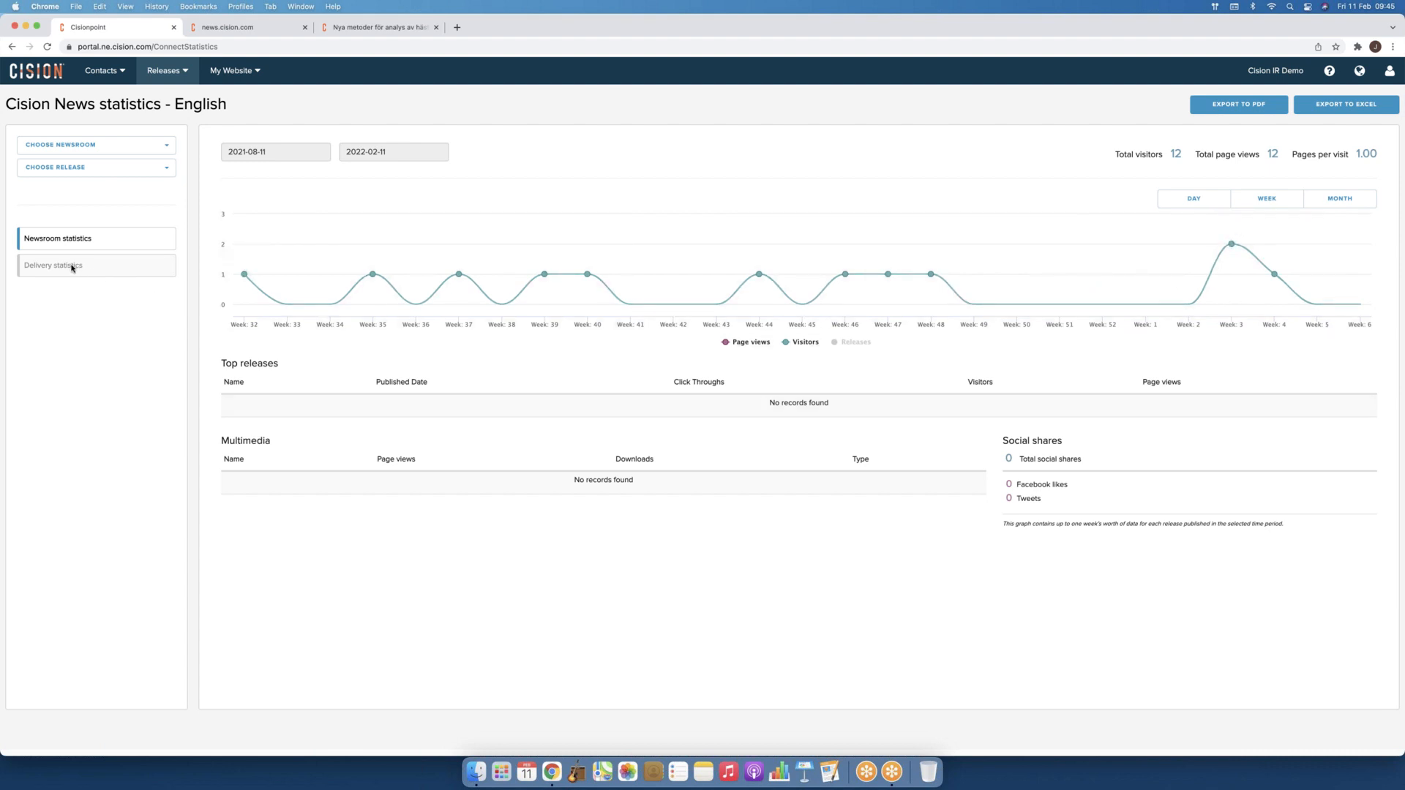
click(80, 173)
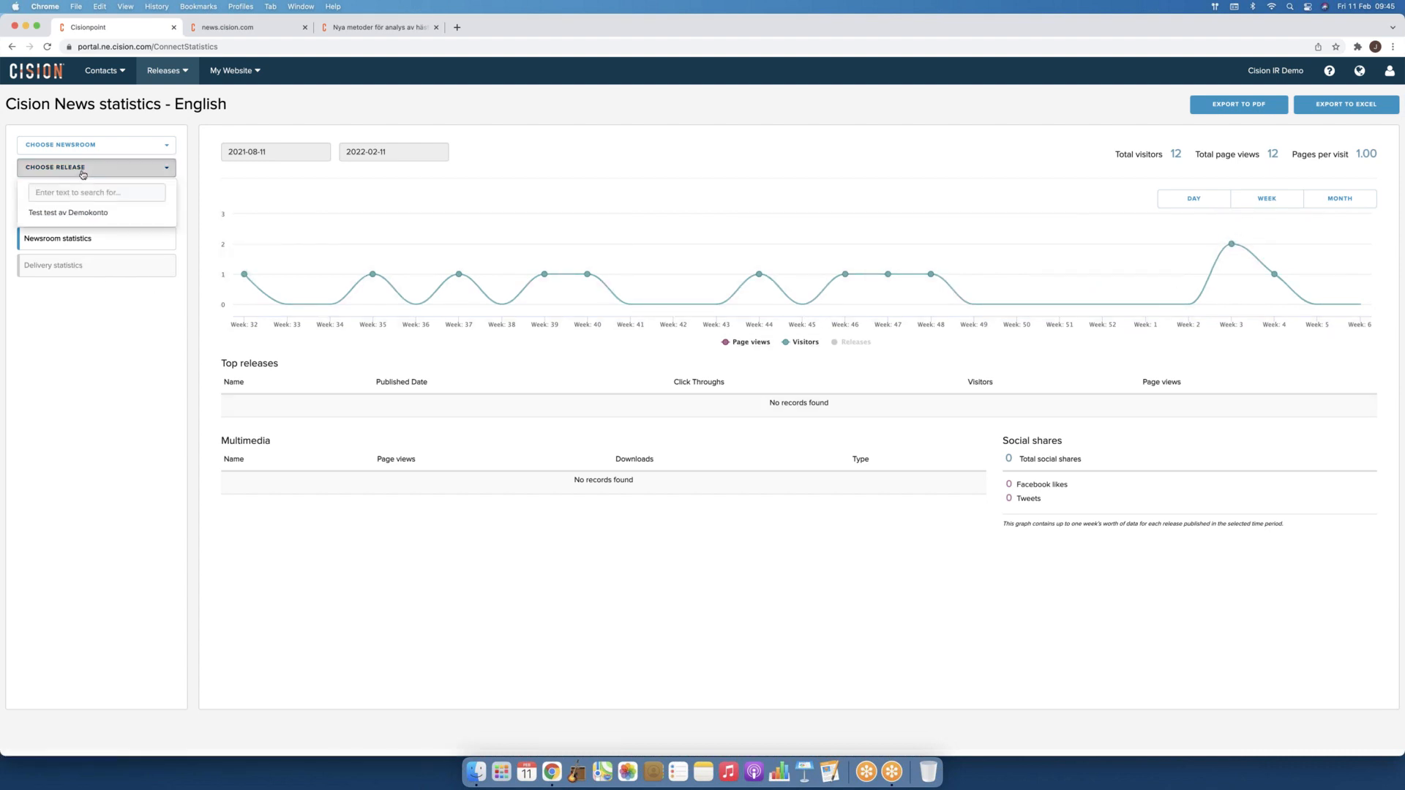
Step: Show delivery statistics for 'Test test av Demokonto', briefly checking its copy options
click(79, 215)
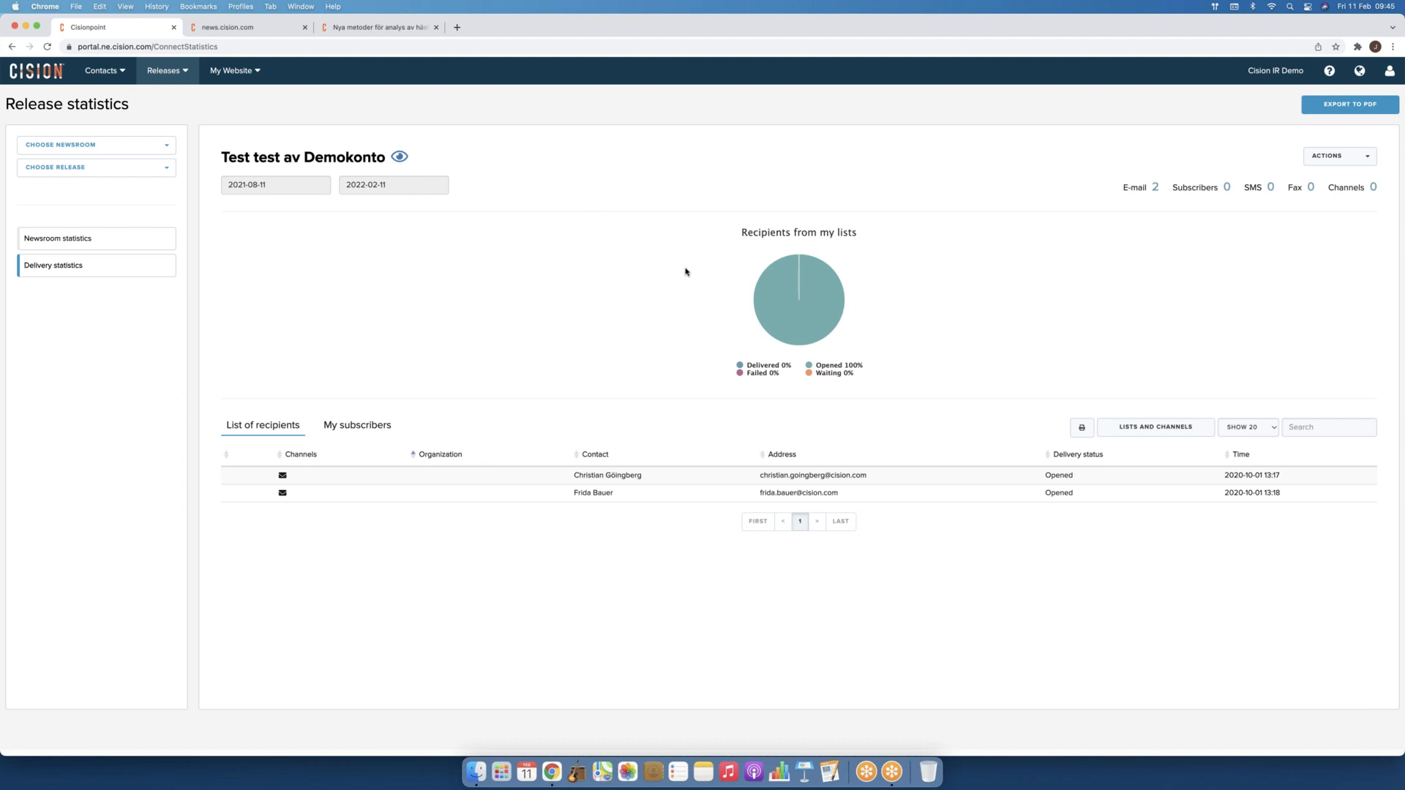
mouse_move(761, 275)
click(1351, 156)
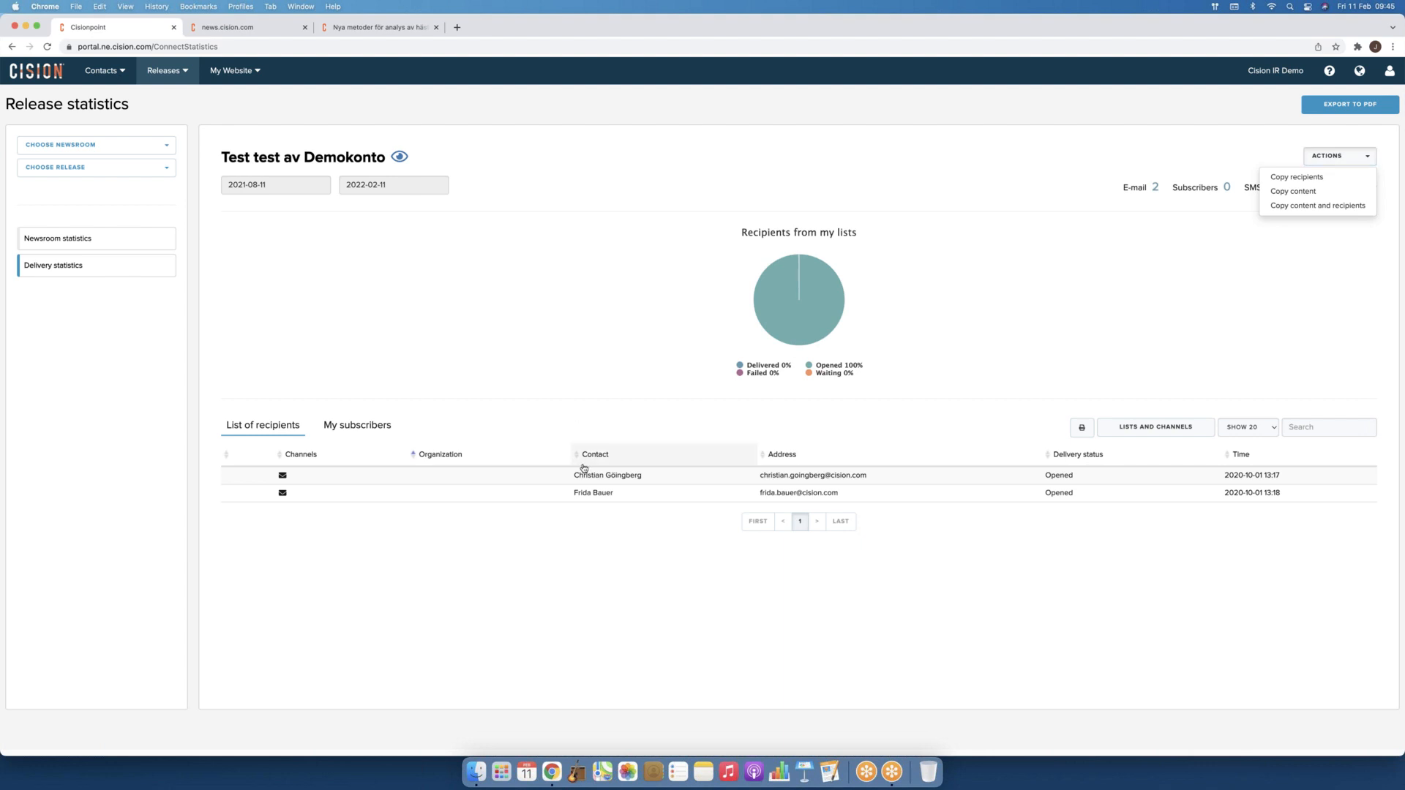
click(1211, 135)
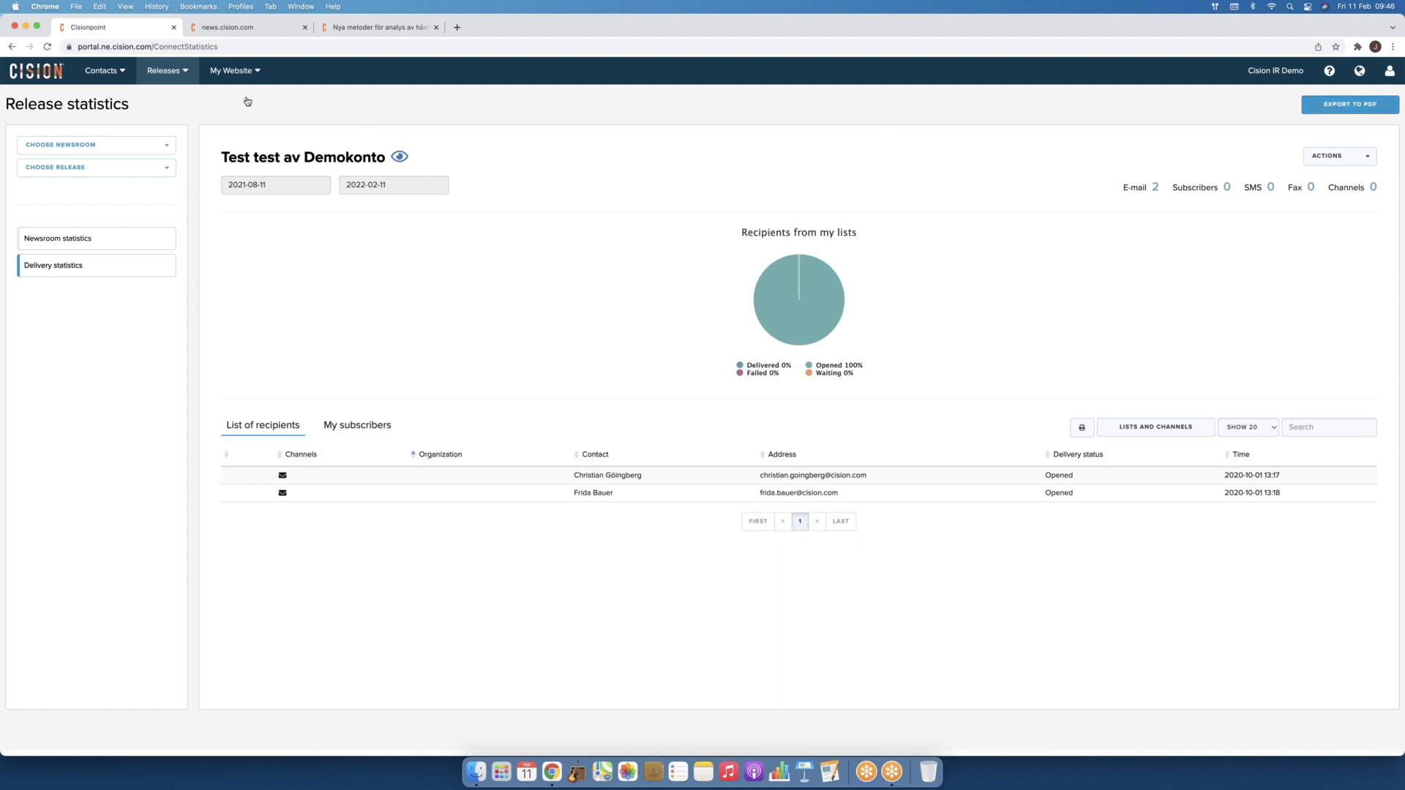
click(177, 79)
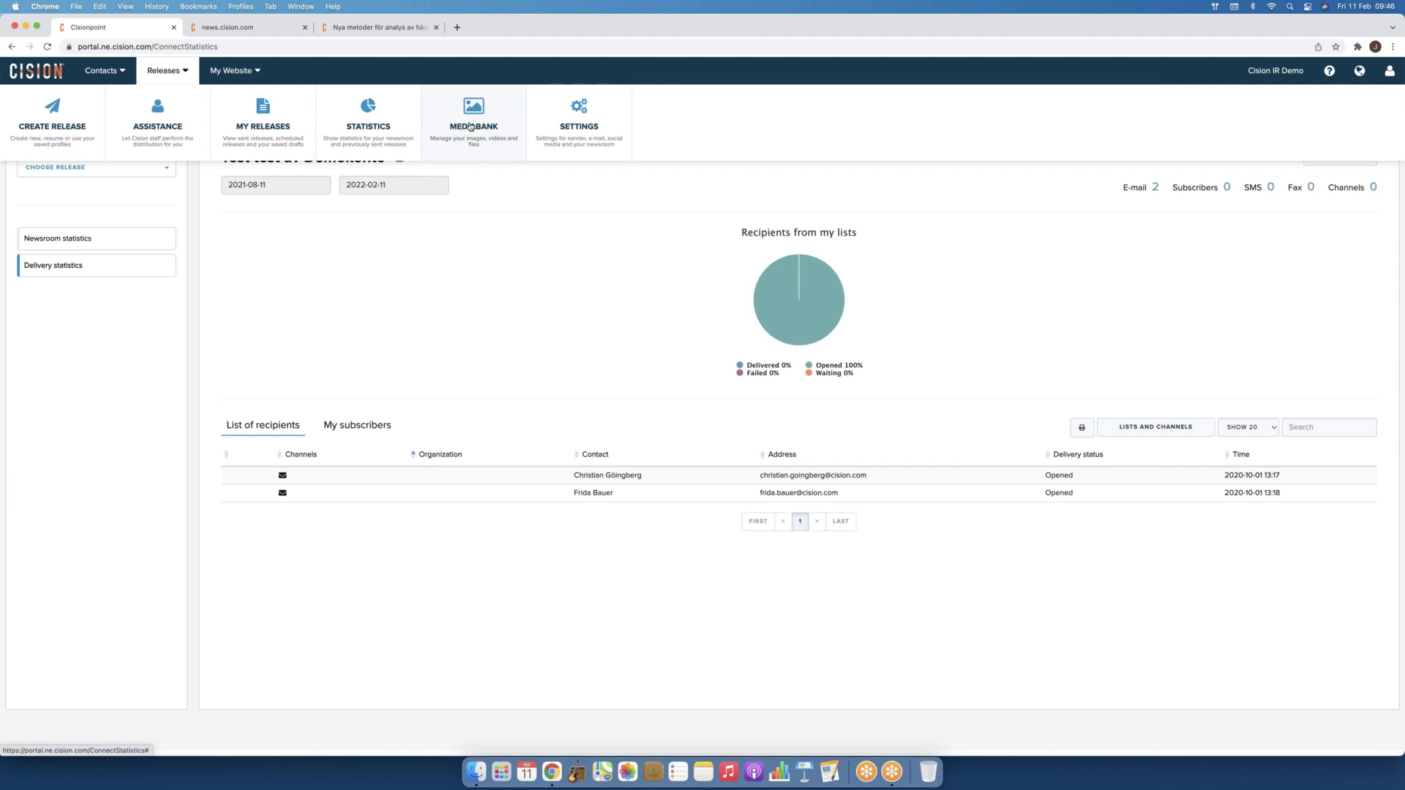
Step: Open the MediaBank and switch between the Published and All Media views
click(470, 126)
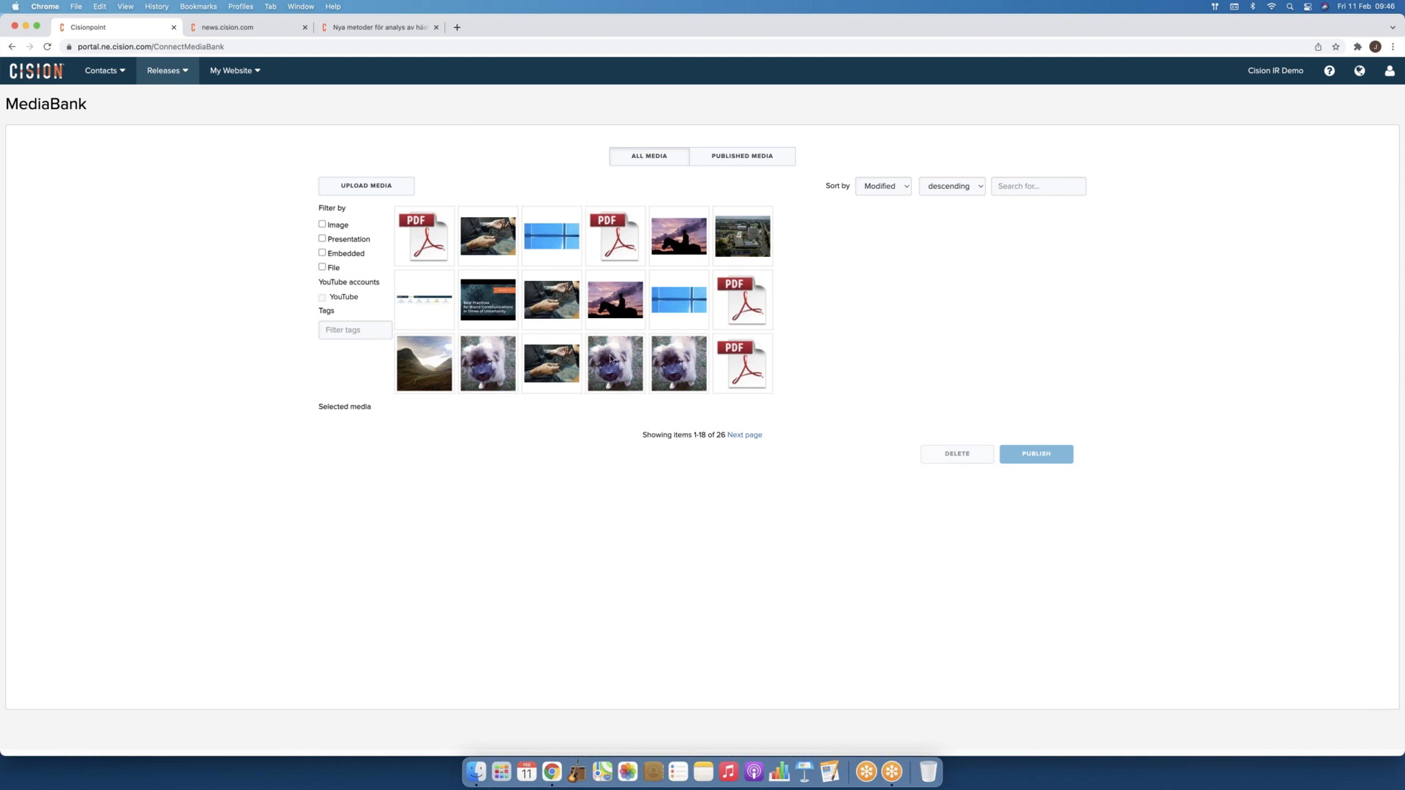
mouse_move(544, 256)
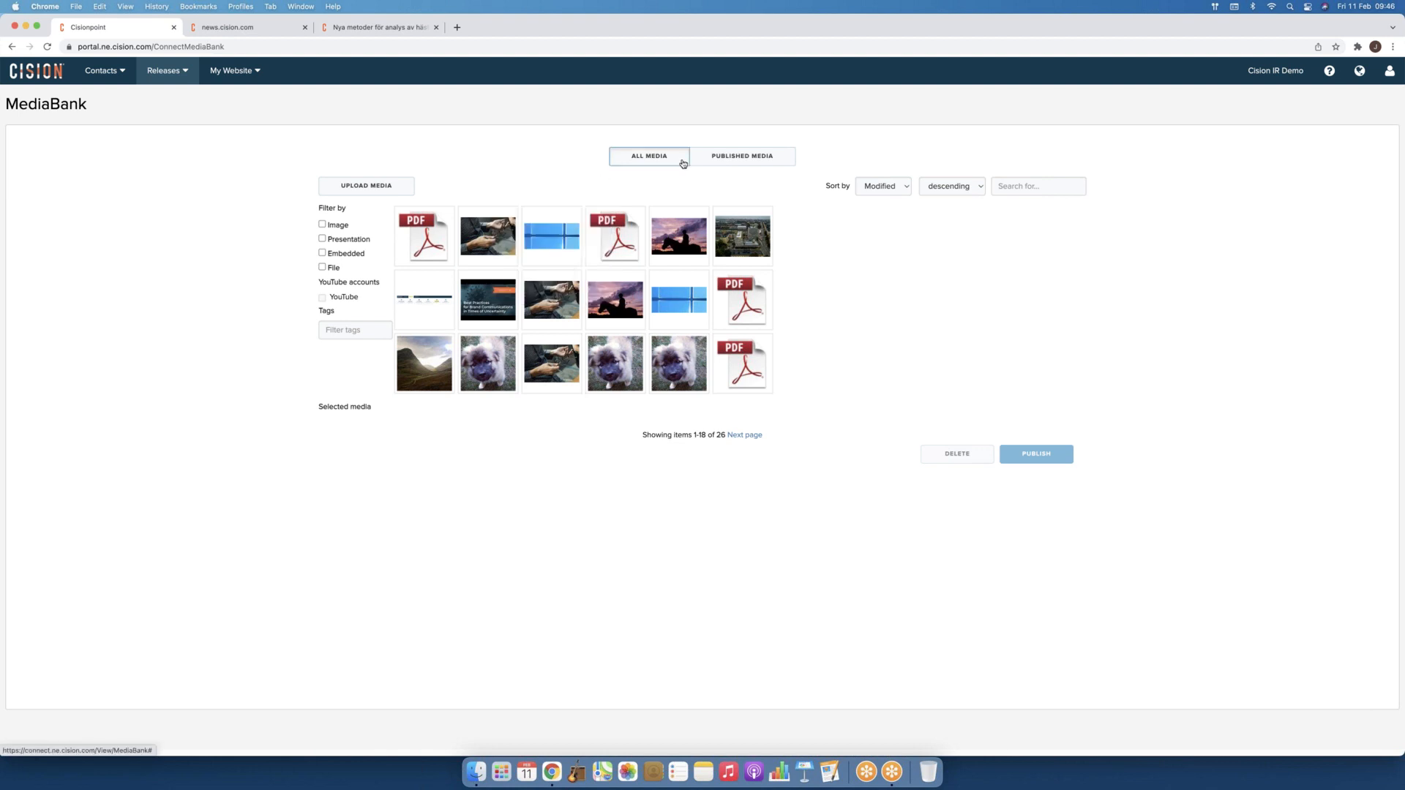
click(723, 159)
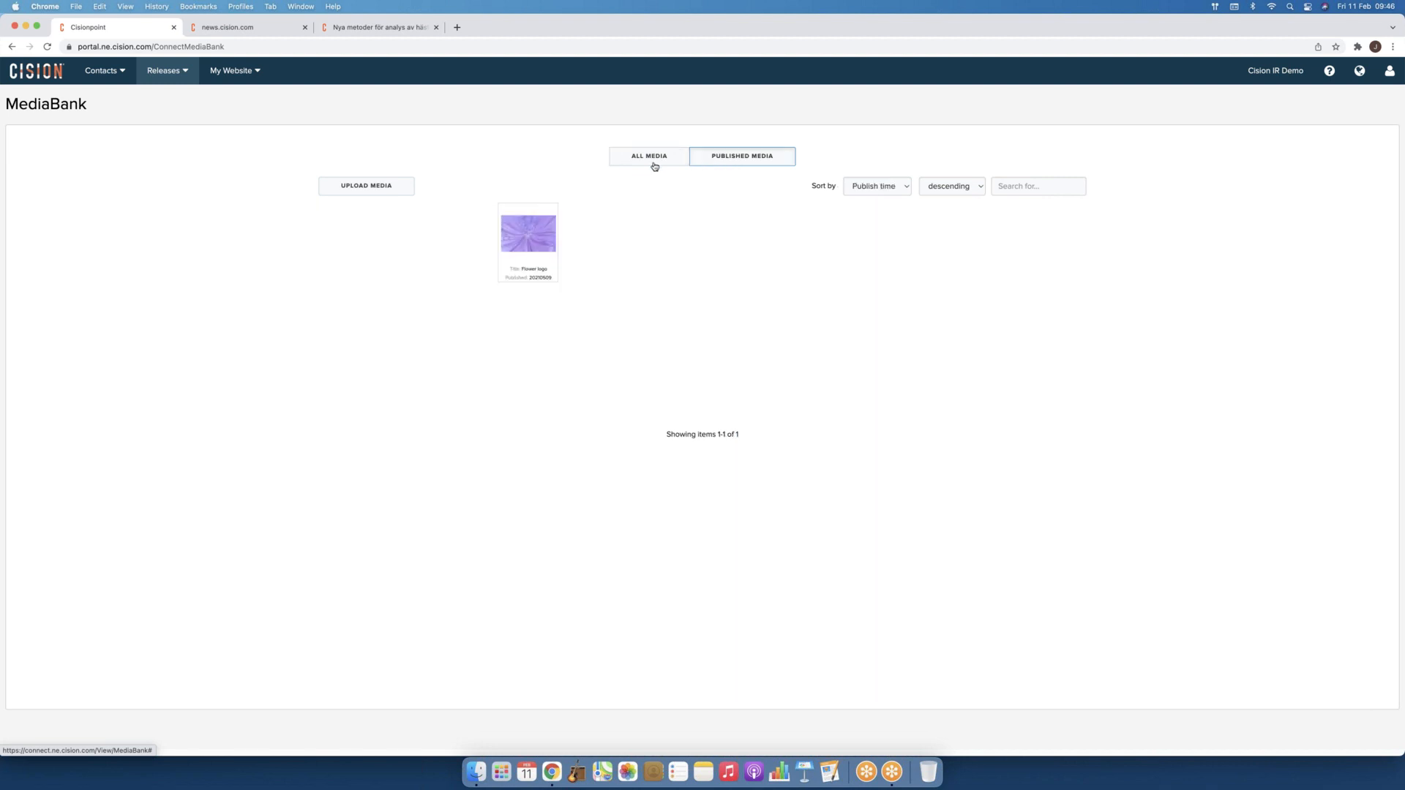
mouse_move(532, 237)
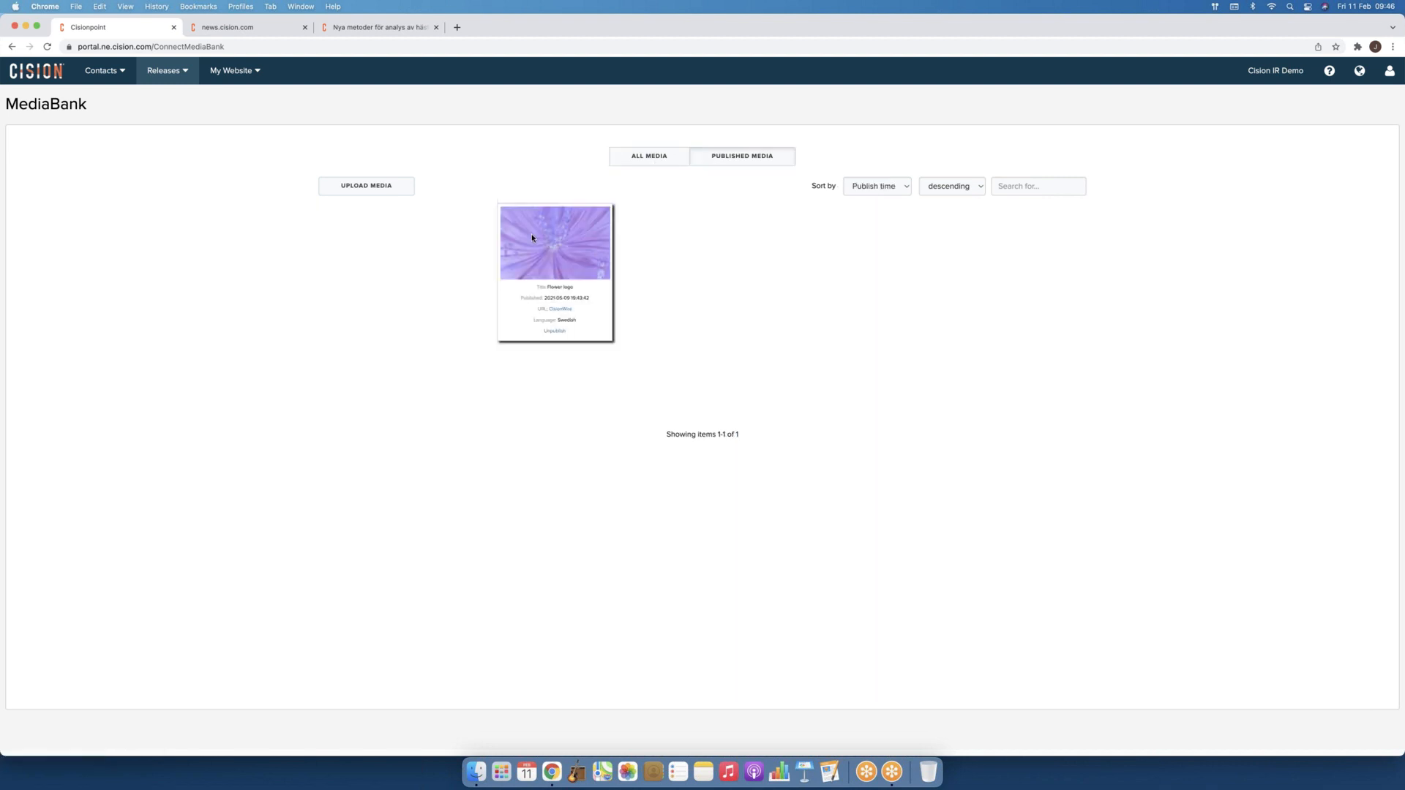
click(643, 157)
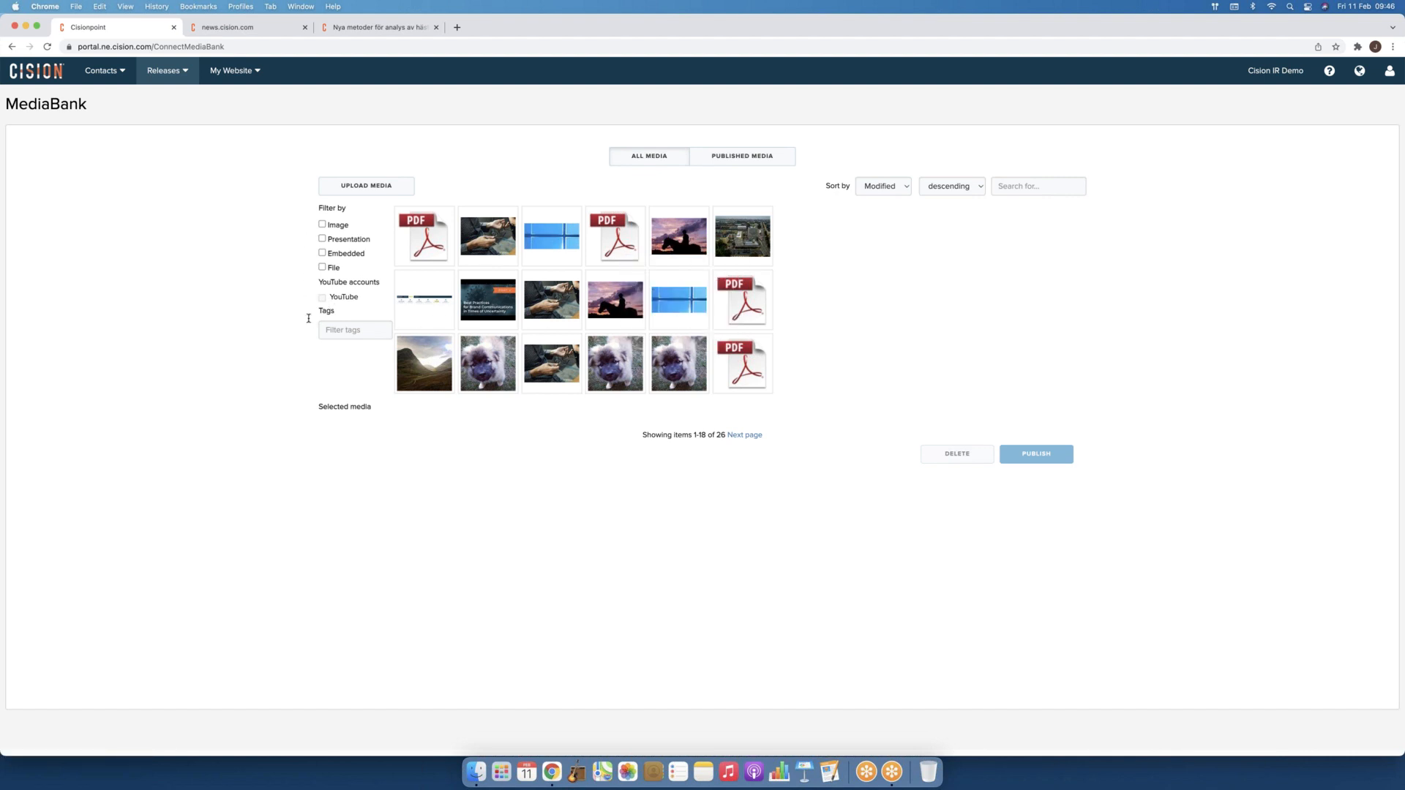
Step: Filter the media bank to images only, glancing at the tag filter
click(322, 225)
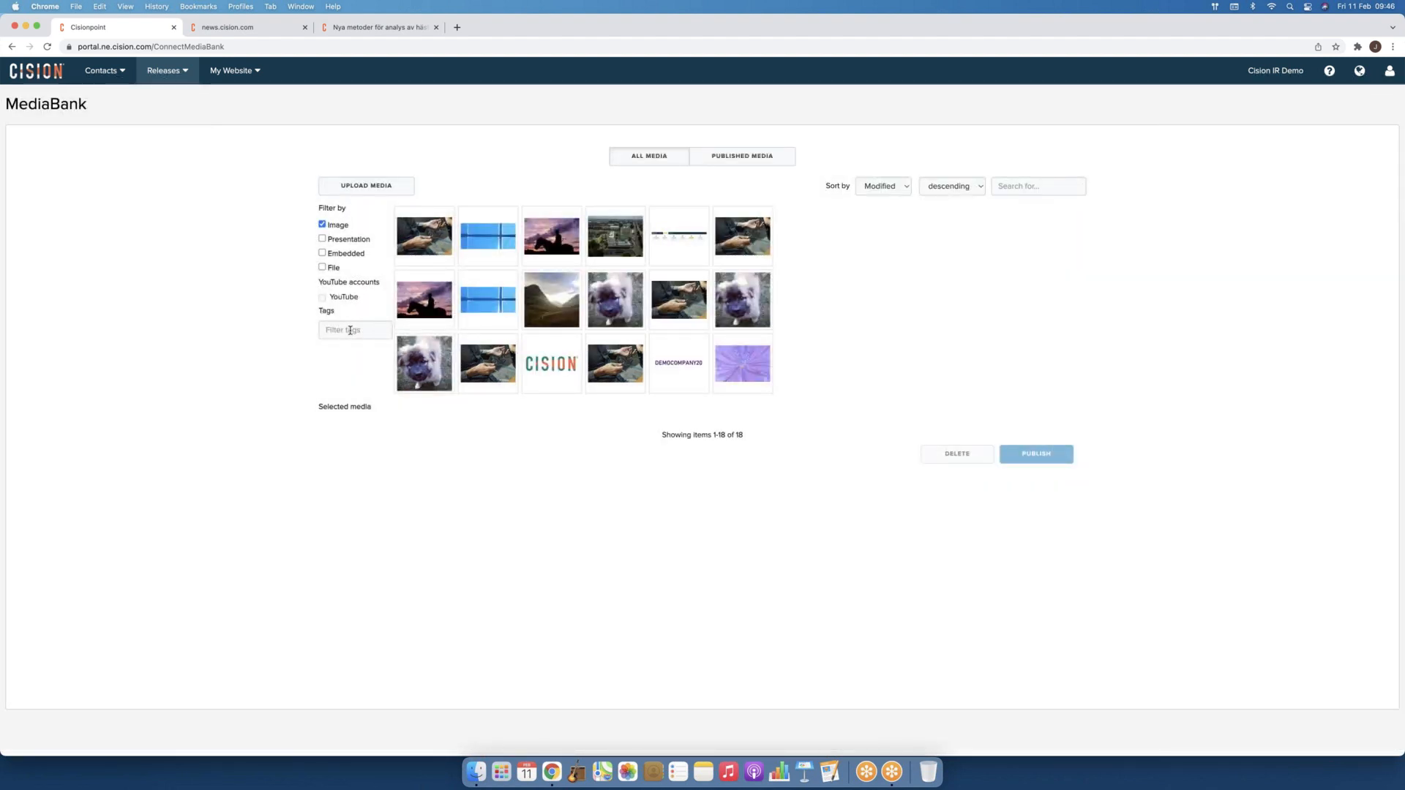
click(348, 330)
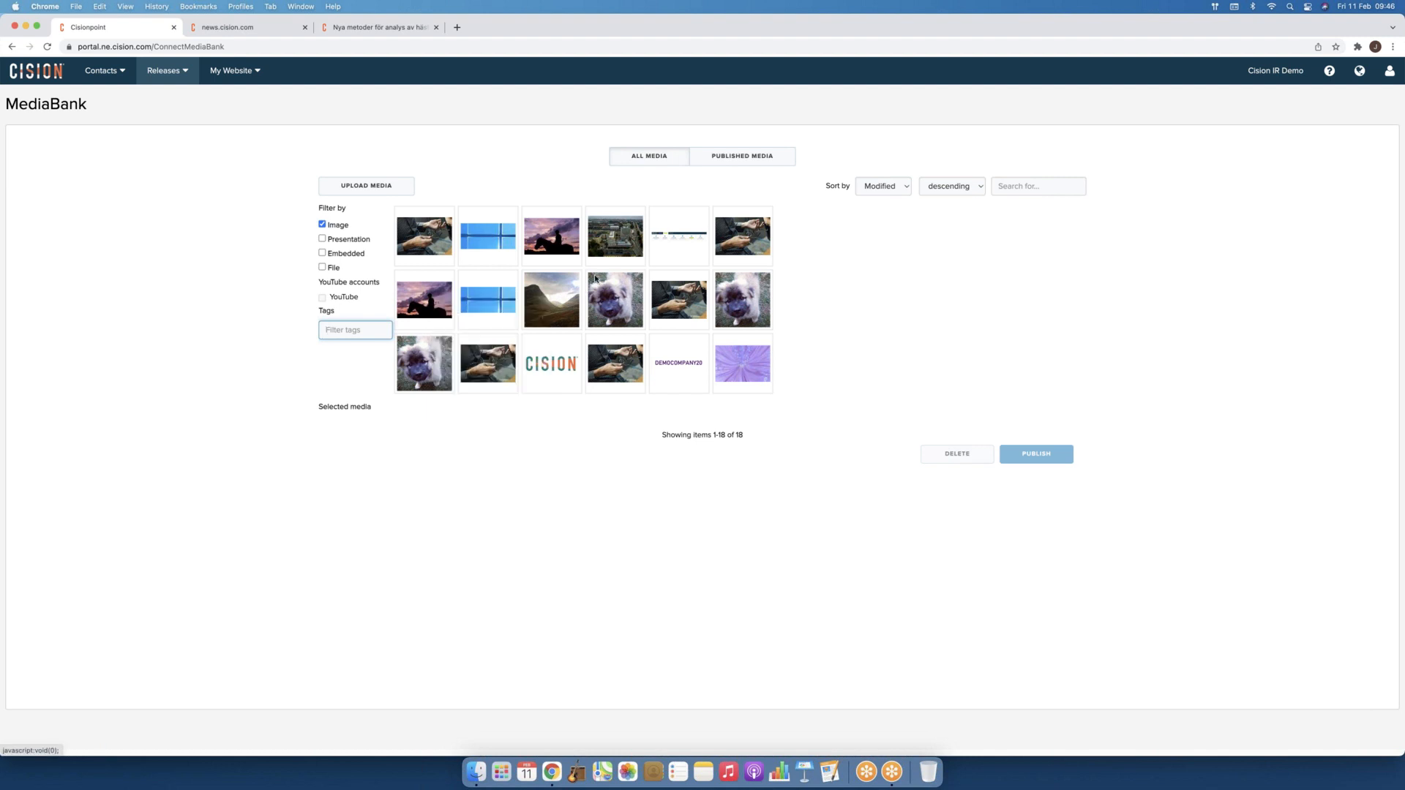
mouse_move(614, 251)
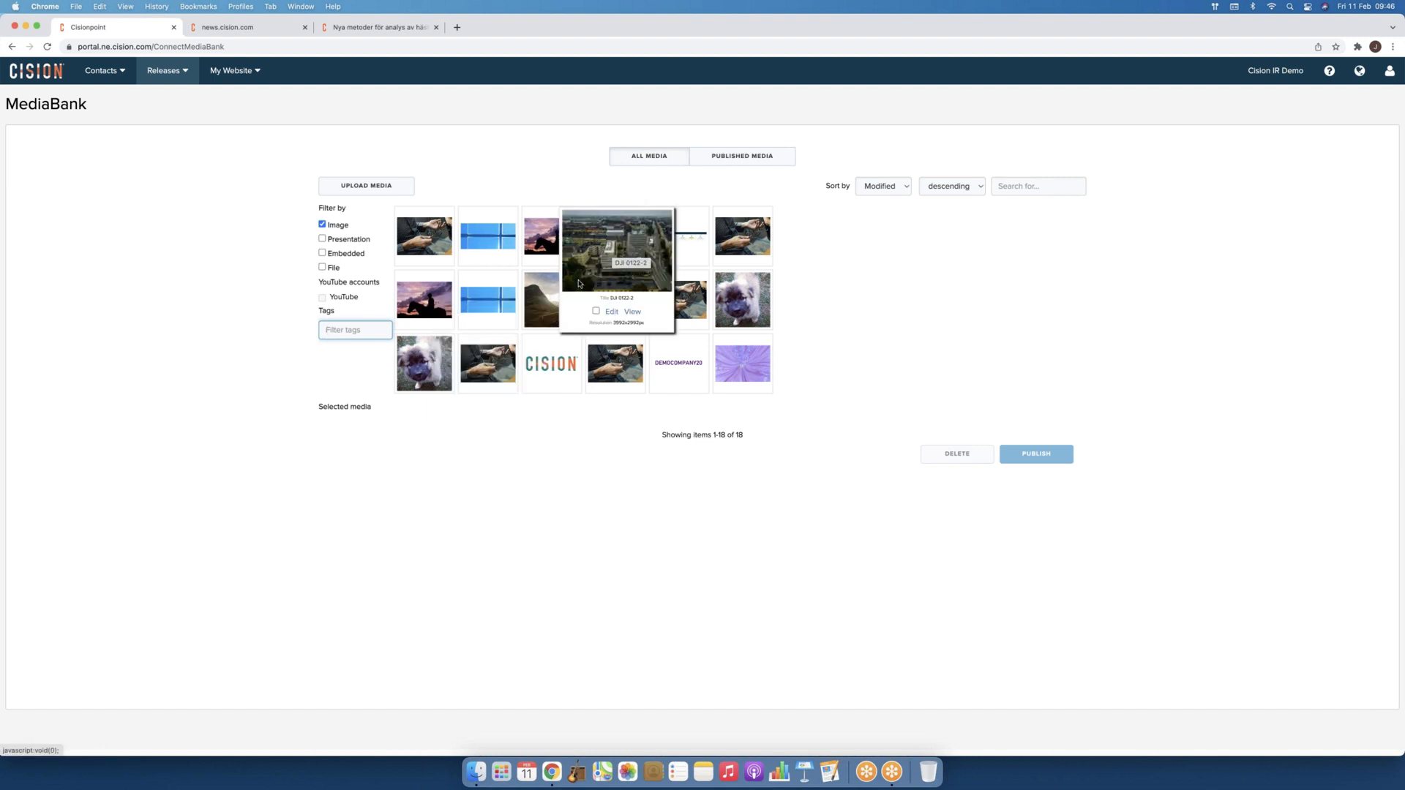
mouse_move(430, 366)
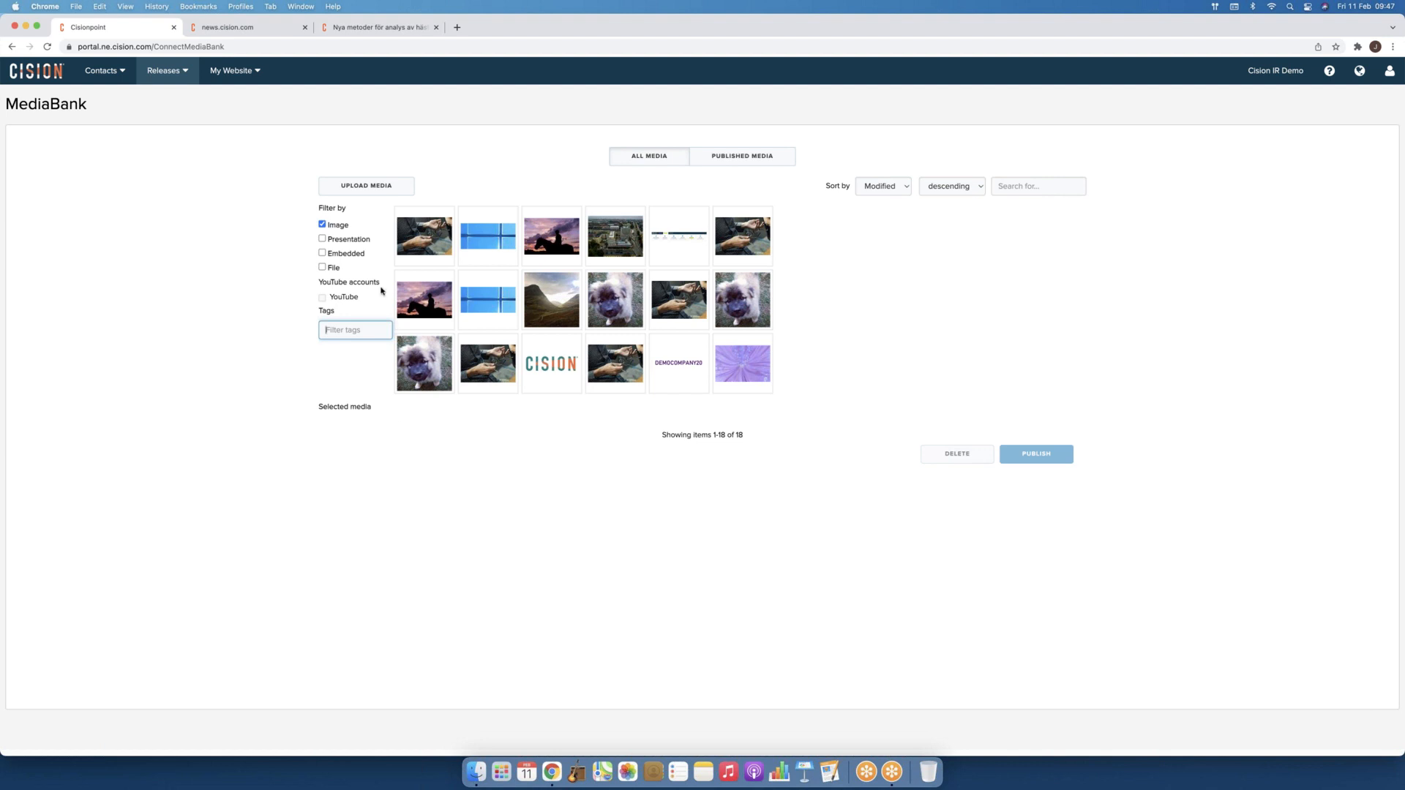
click(177, 78)
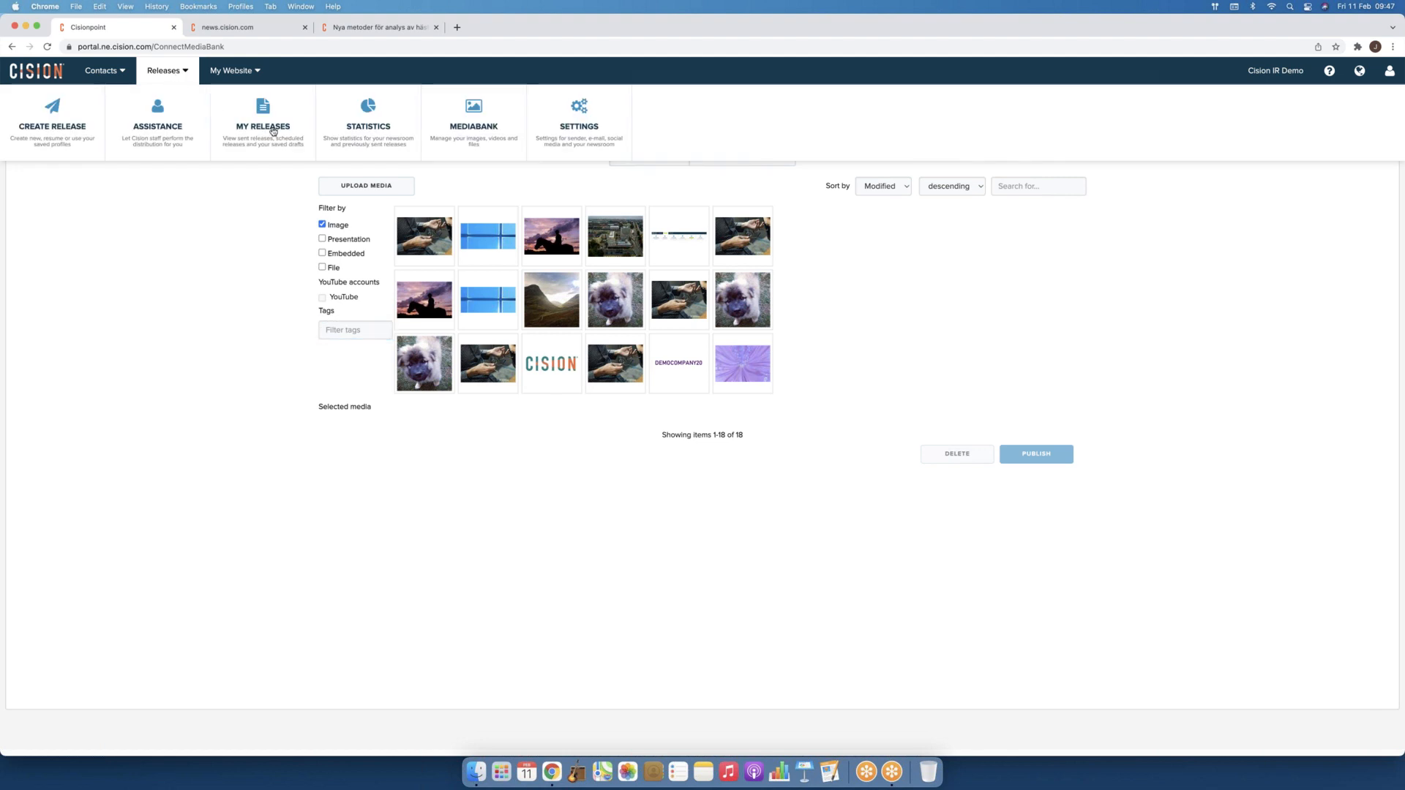
Step: Check the Industry/Specialty choices in Settings, keep Medicine, and go to Newsroom content
click(583, 123)
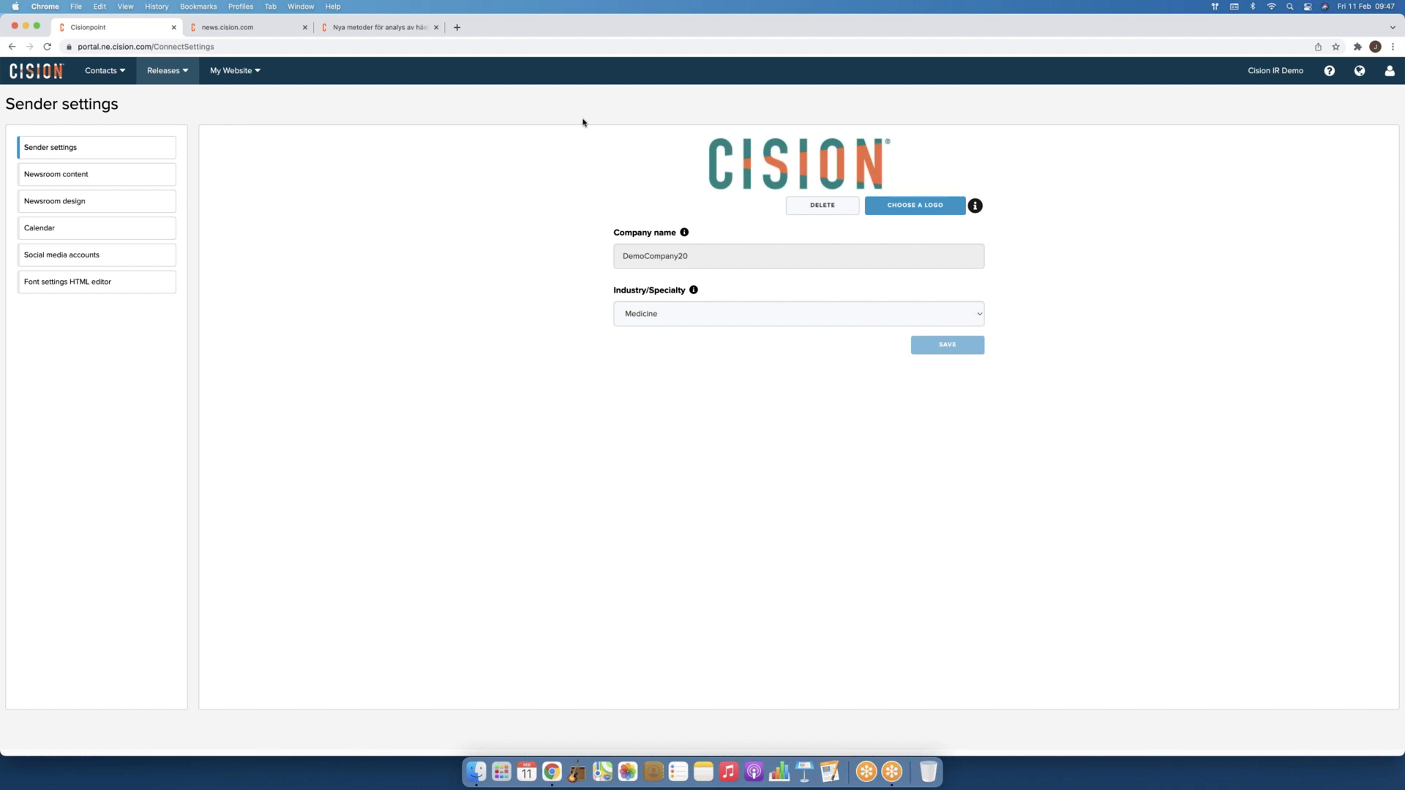
click(668, 316)
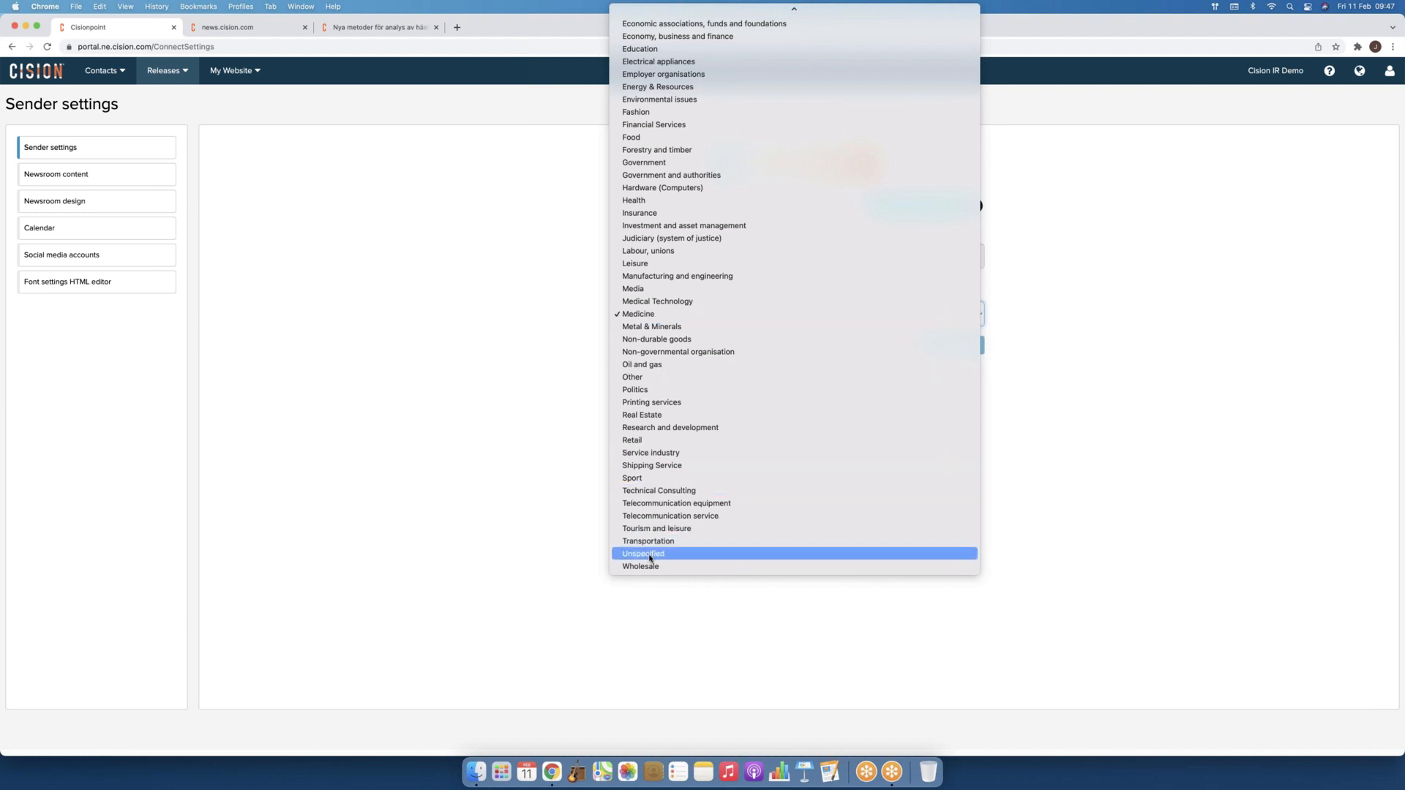
click(242, 357)
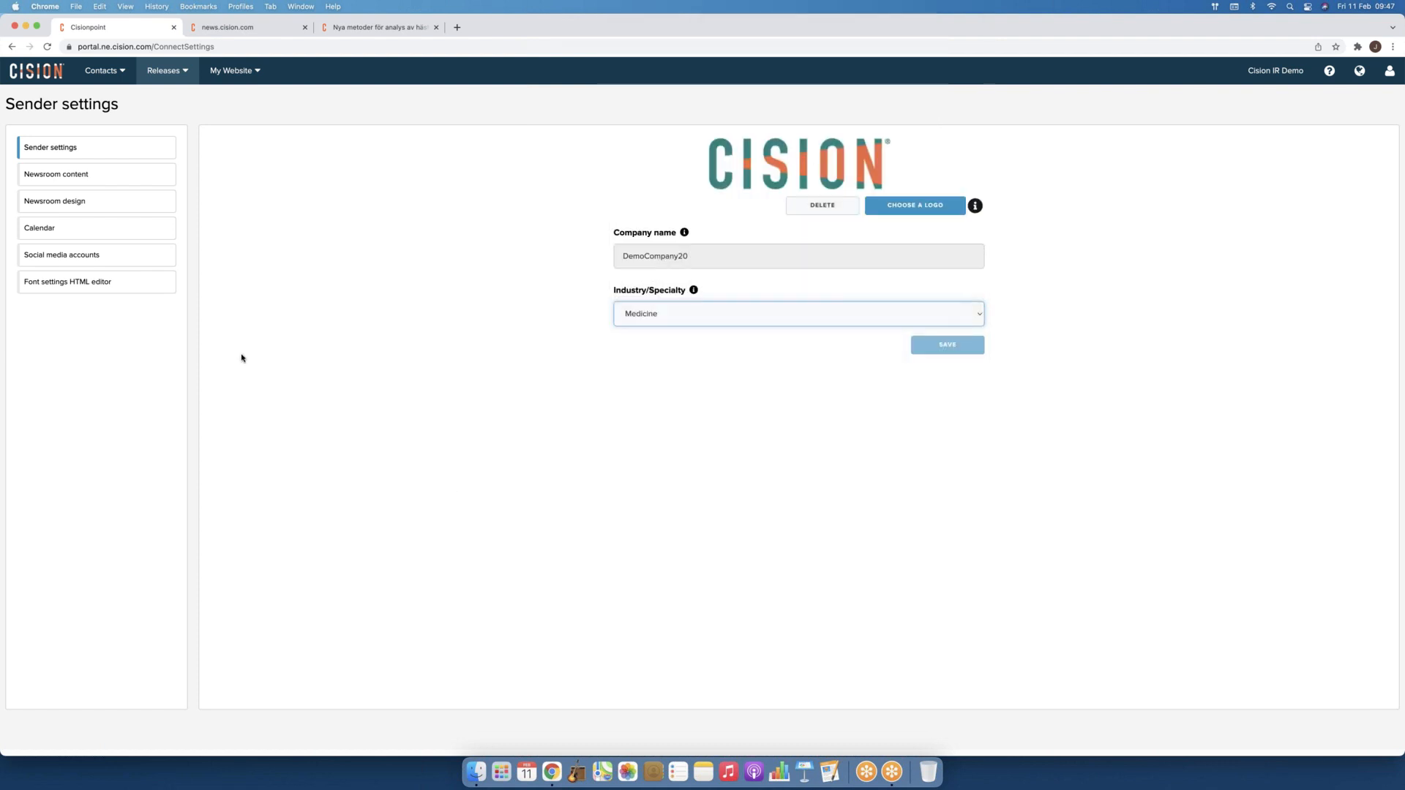
click(70, 179)
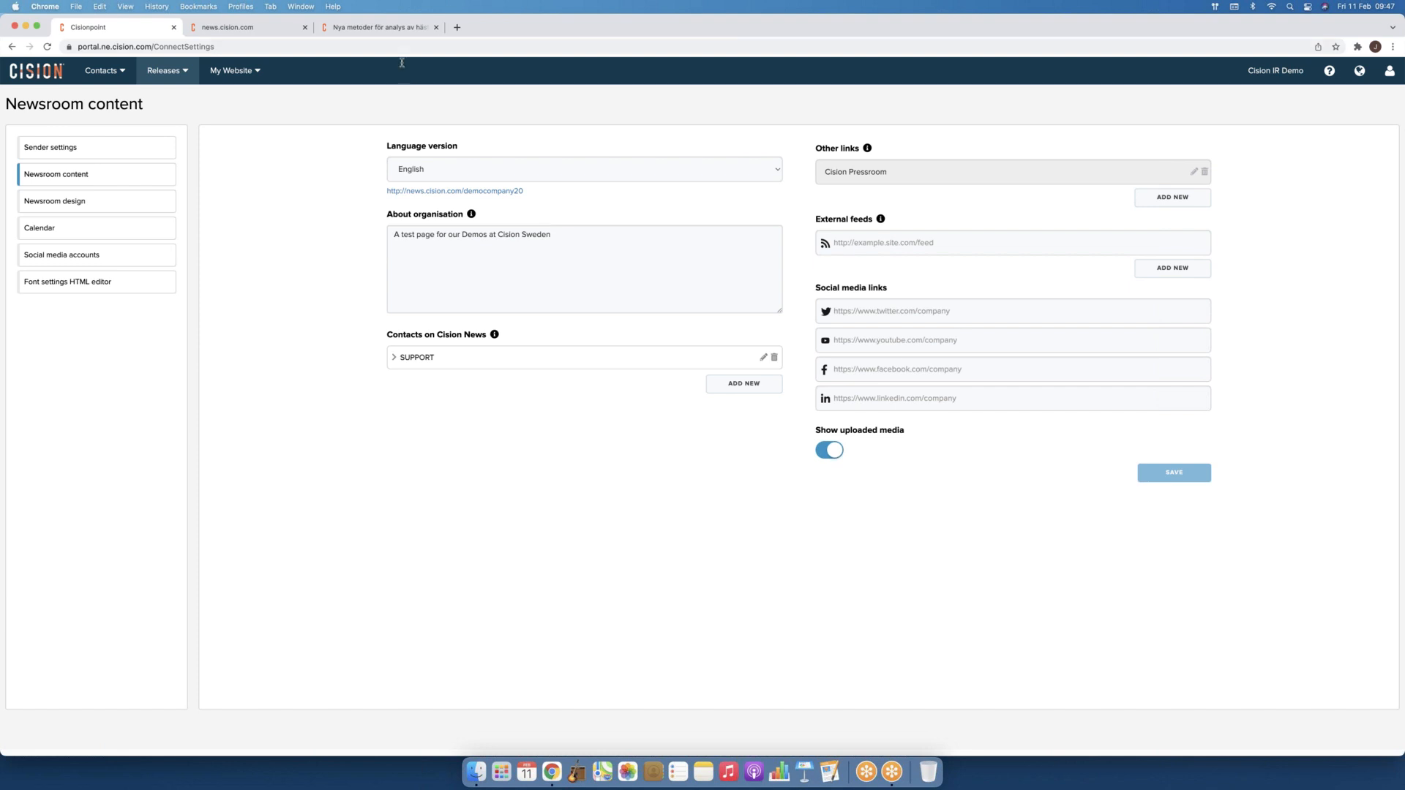
Step: Close the SVA horse-doping article tab and show the Newsroom design settings
click(379, 27)
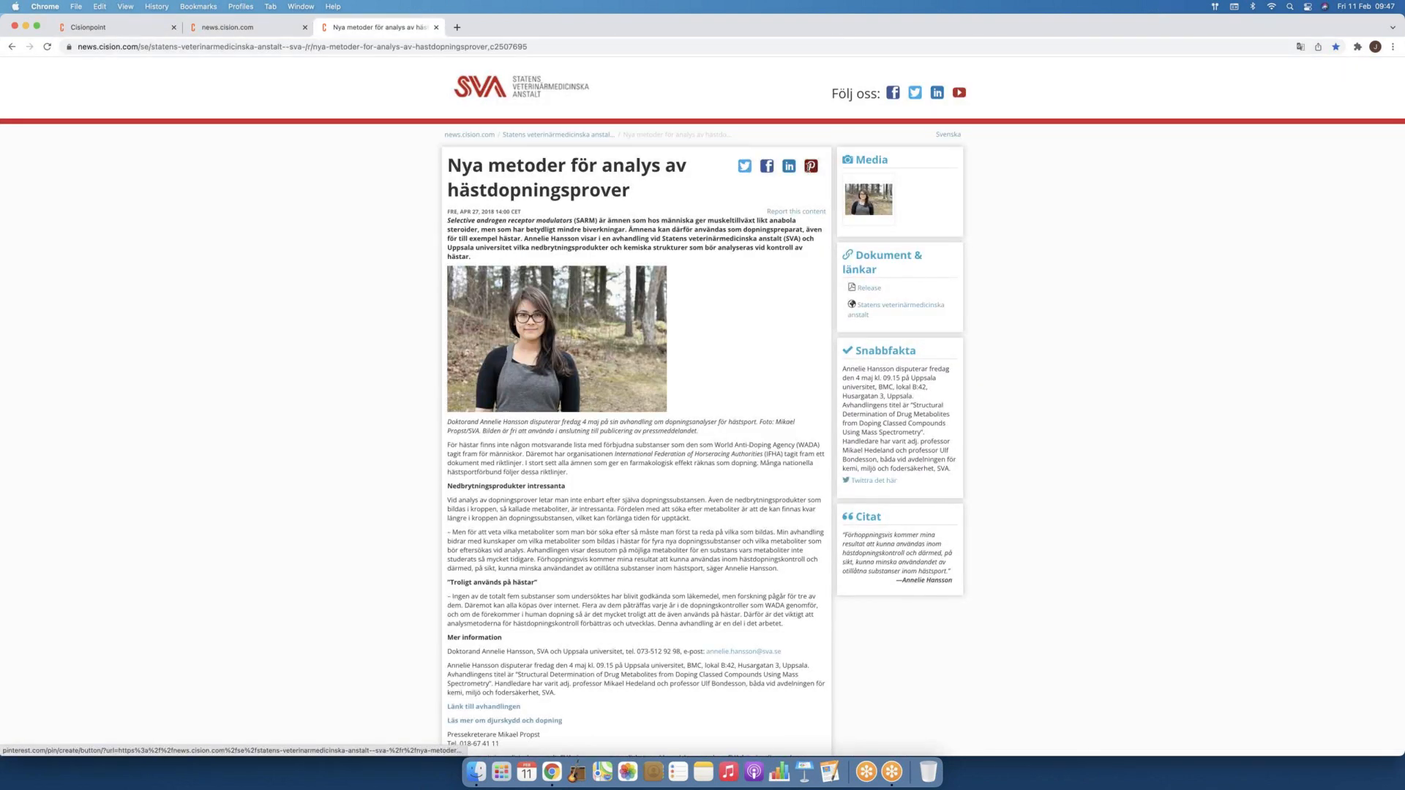
click(438, 28)
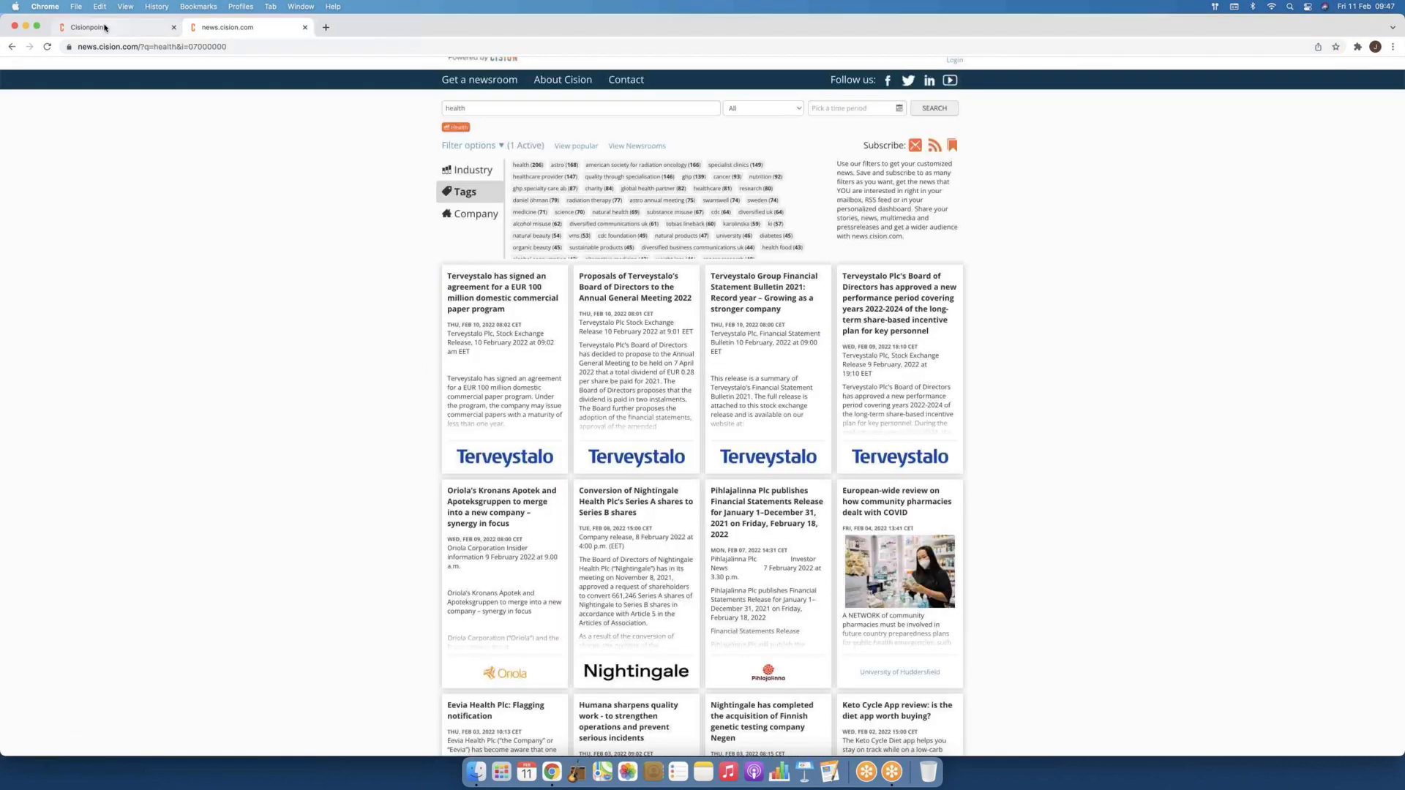
click(104, 27)
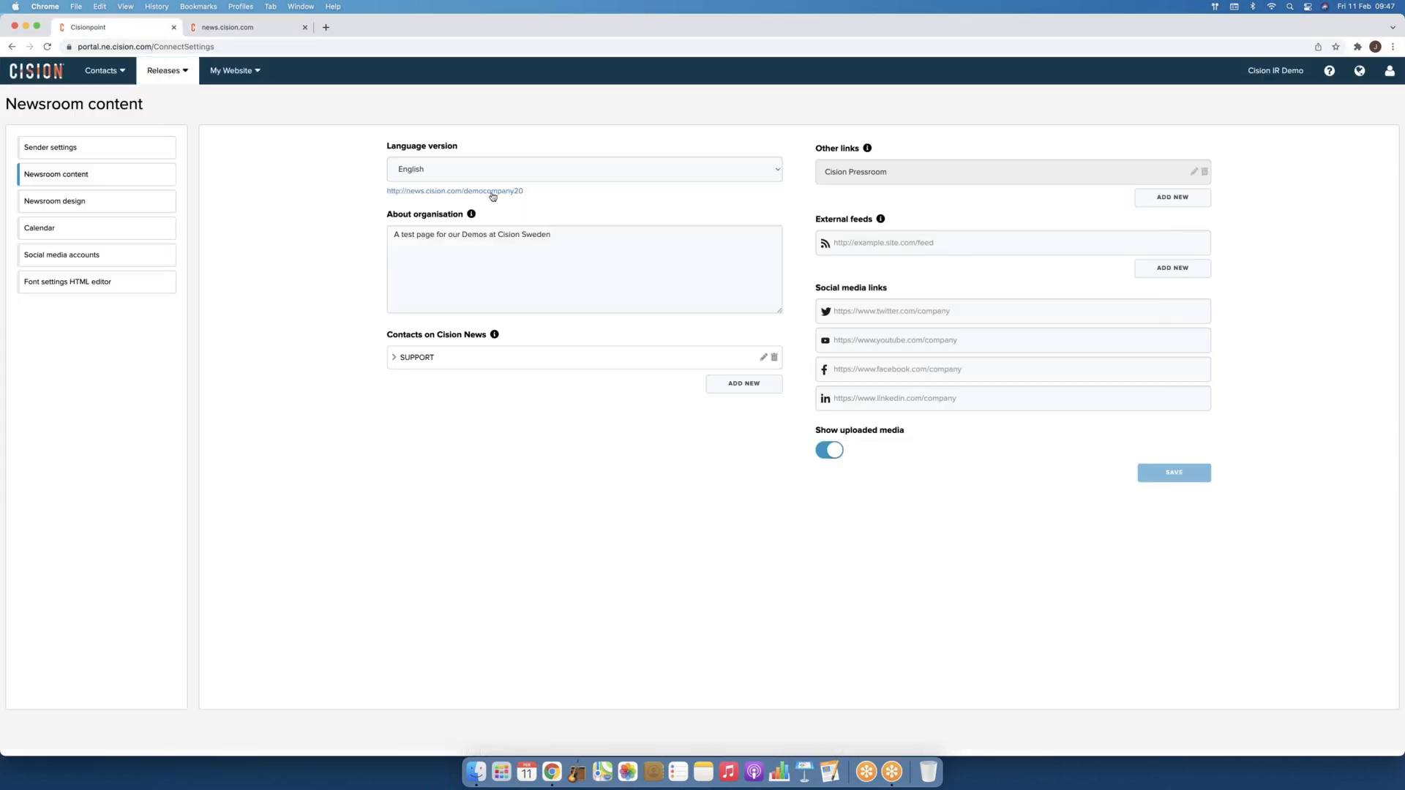
click(91, 204)
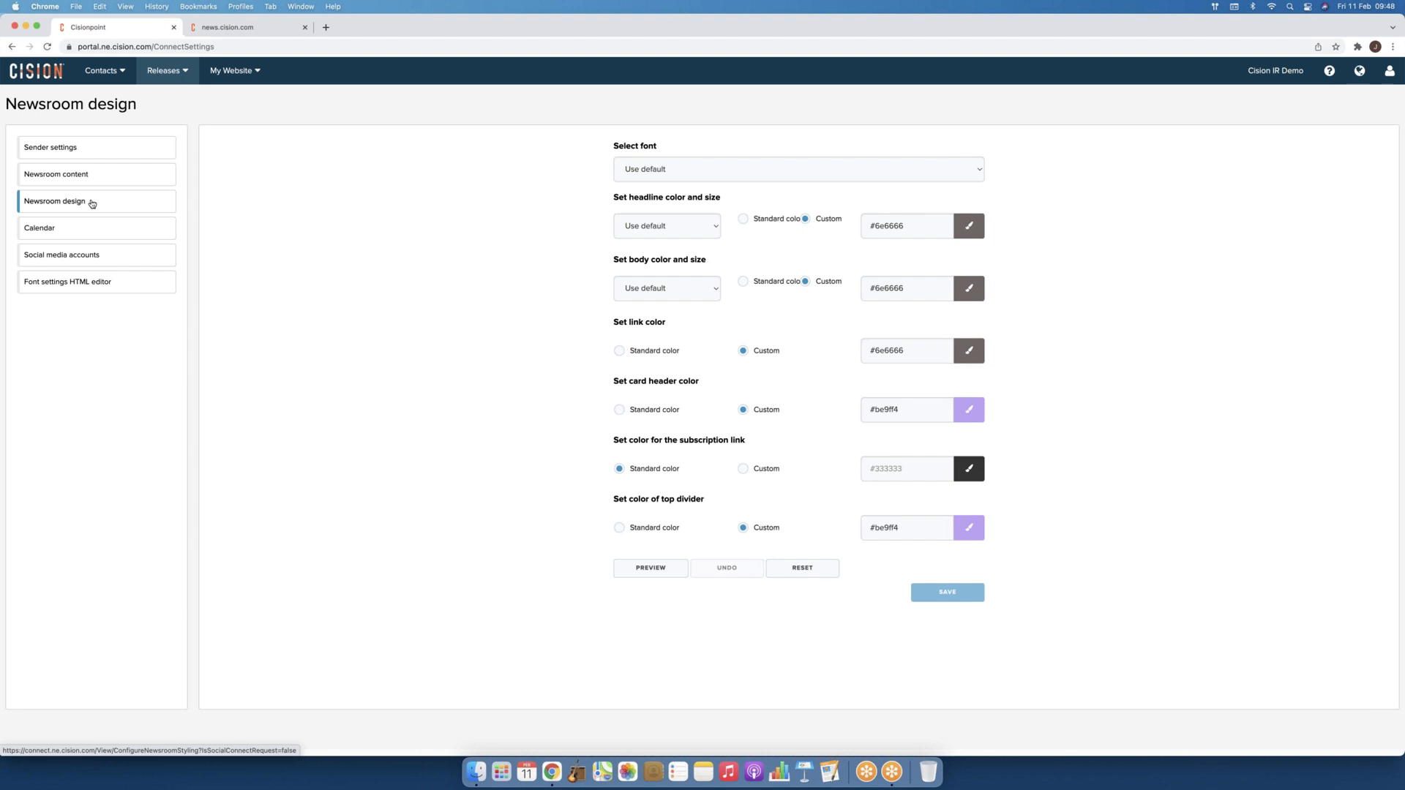
Step: Inspect the #6e6666 headline colour picker without changes, then show the events Calendar
triple_click(875, 226)
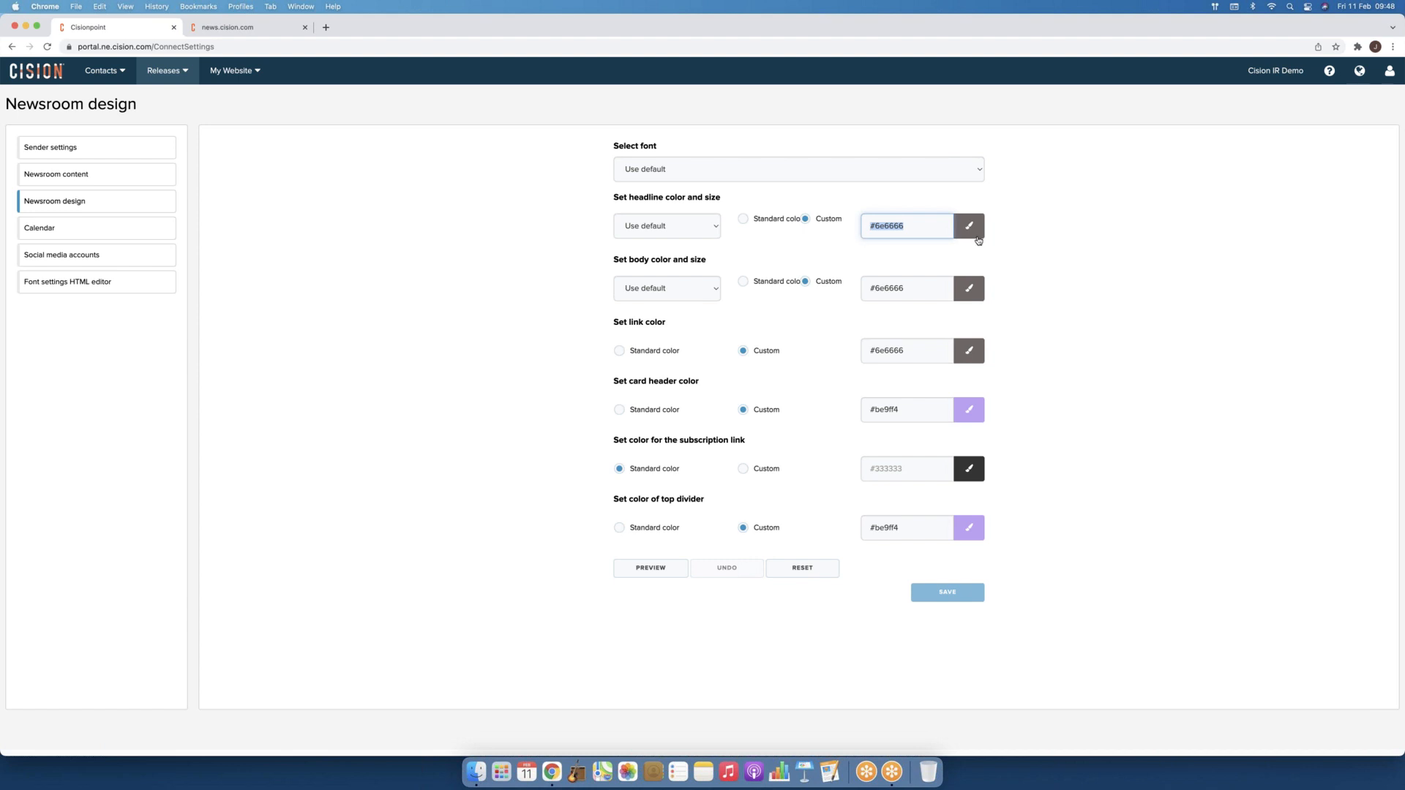
click(977, 233)
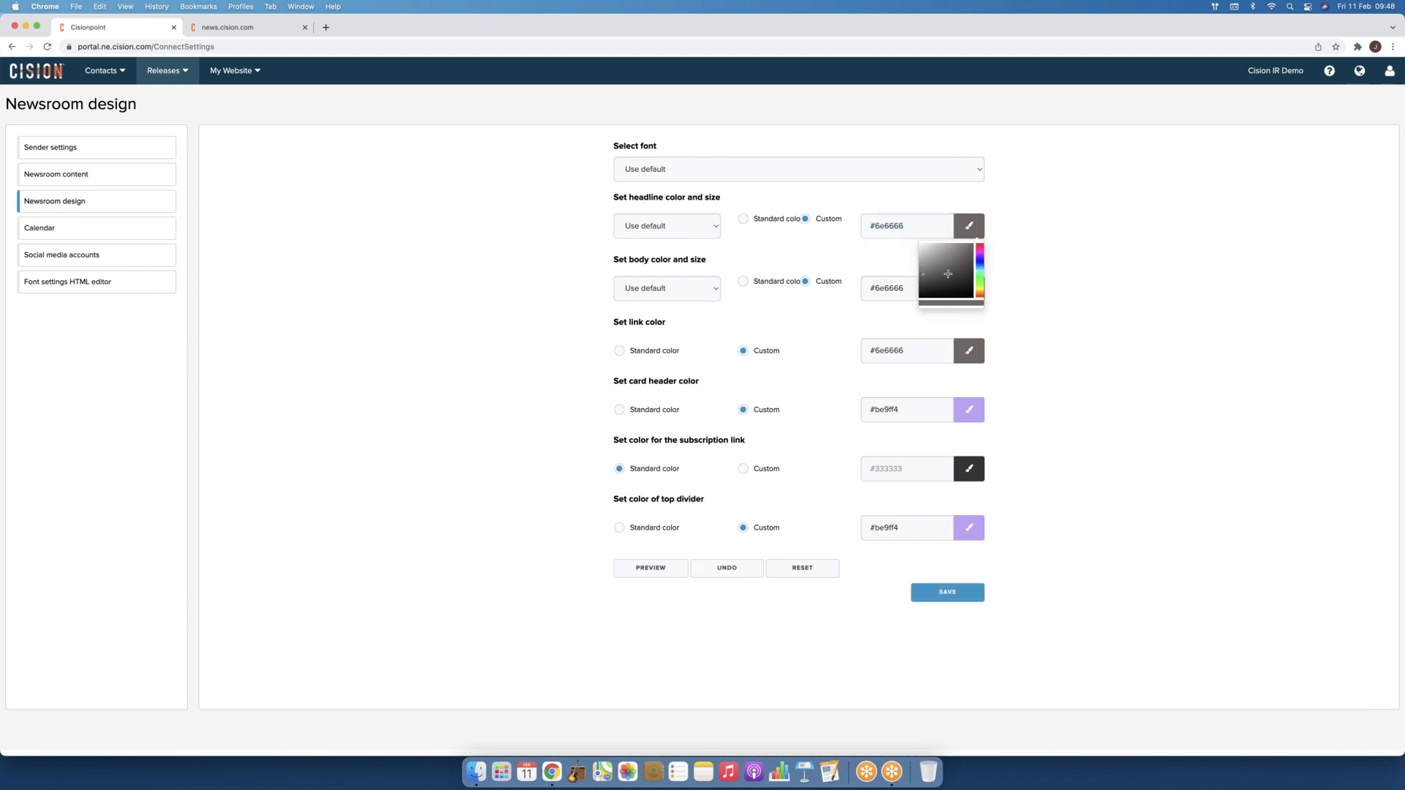
click(1048, 234)
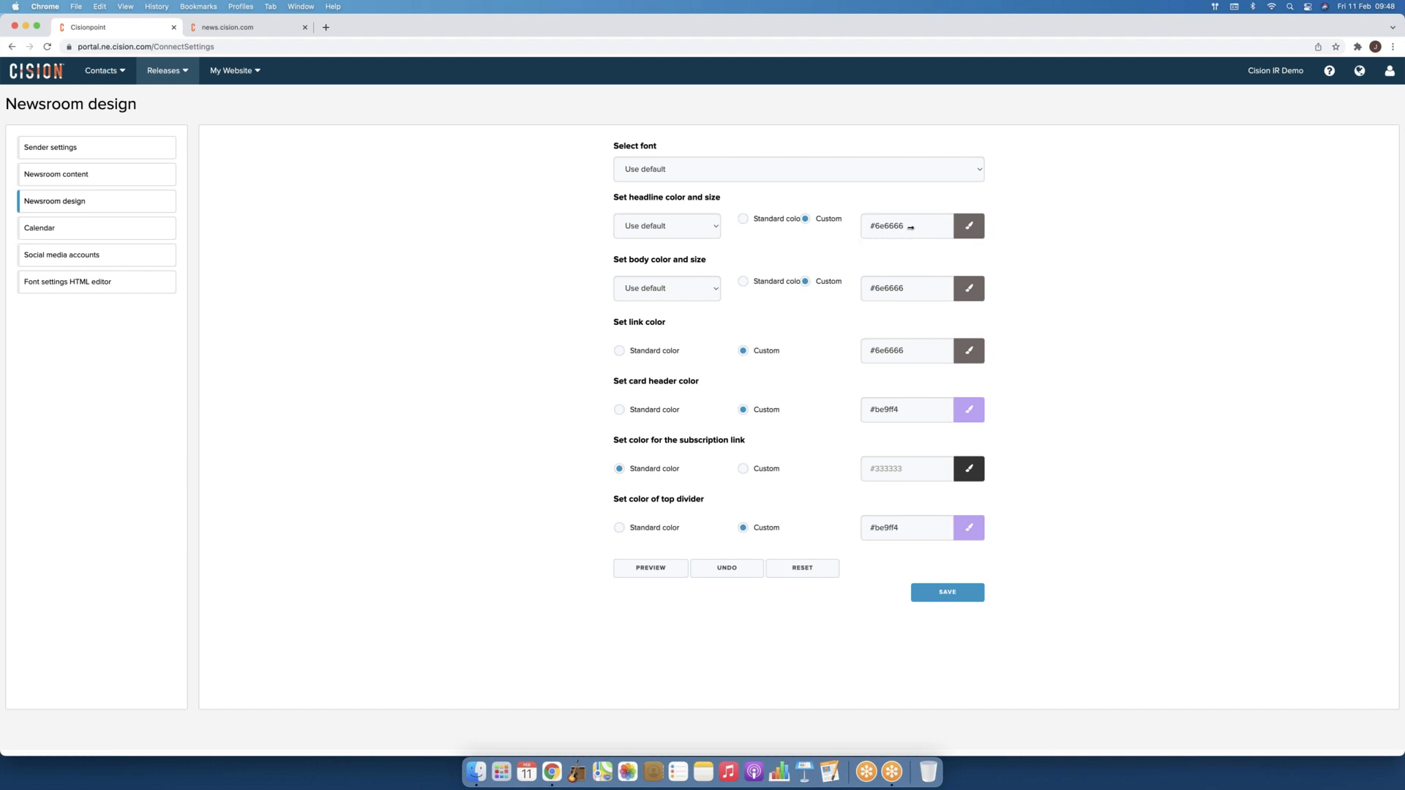
click(48, 236)
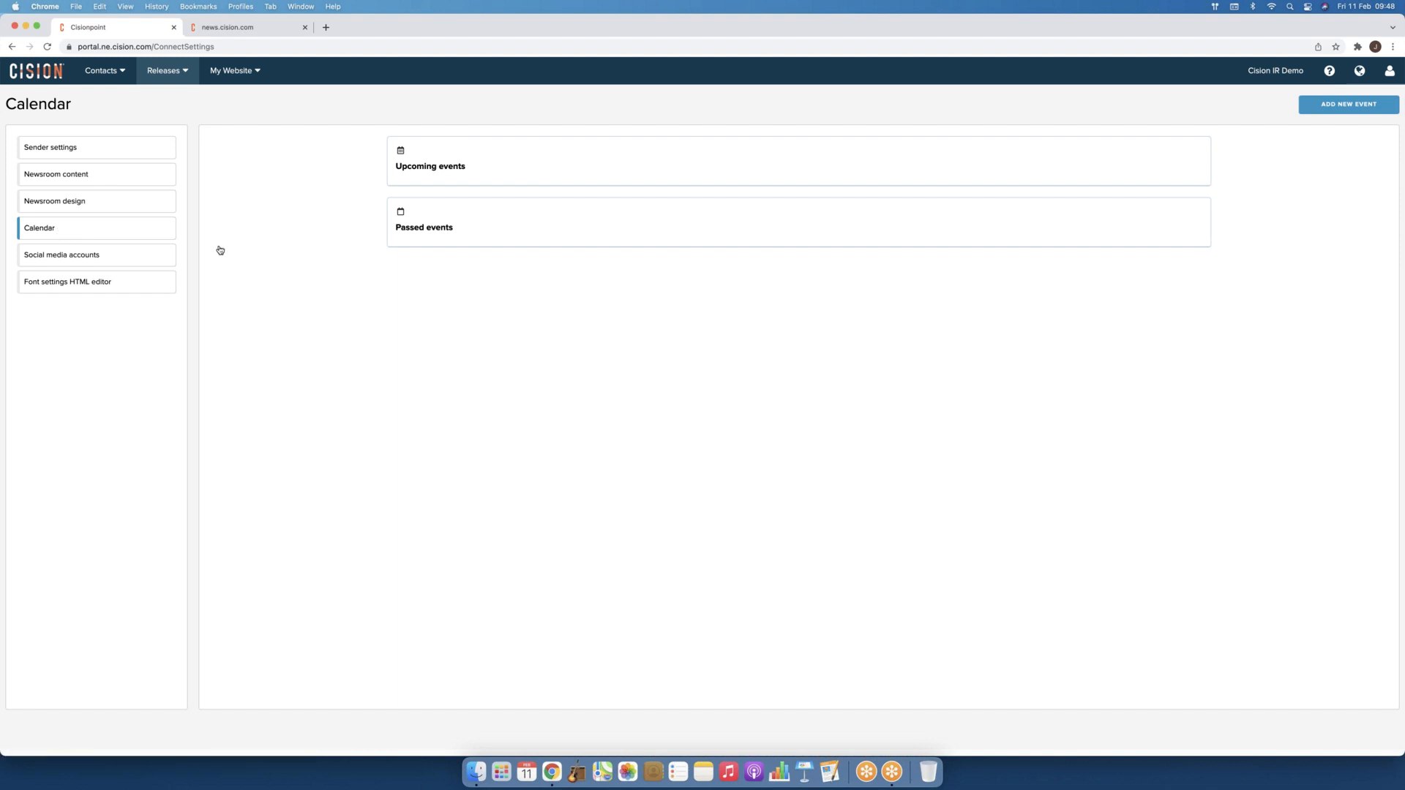
Step: View Social media accounts, then the Arial 12pt Font settings HTML editor page
click(113, 261)
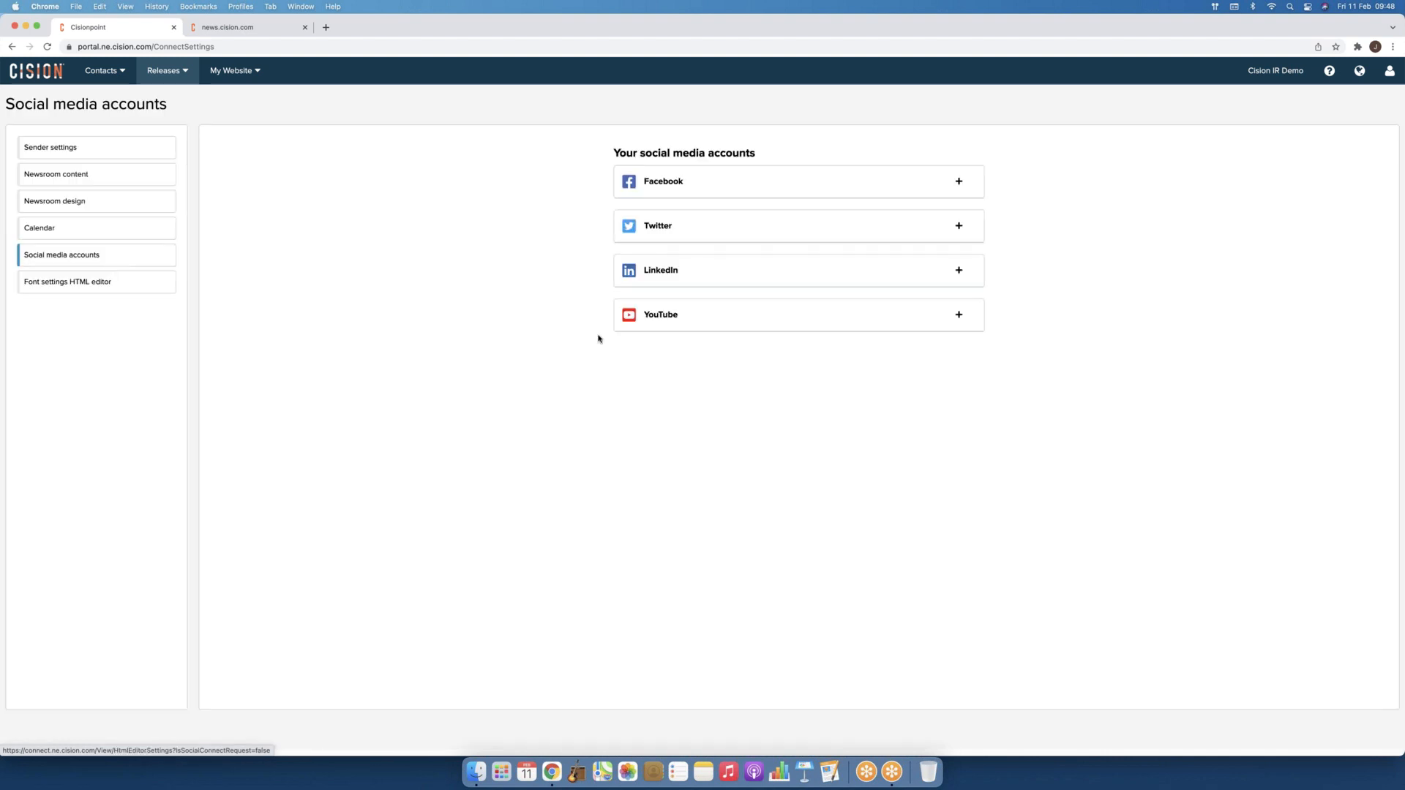
click(118, 290)
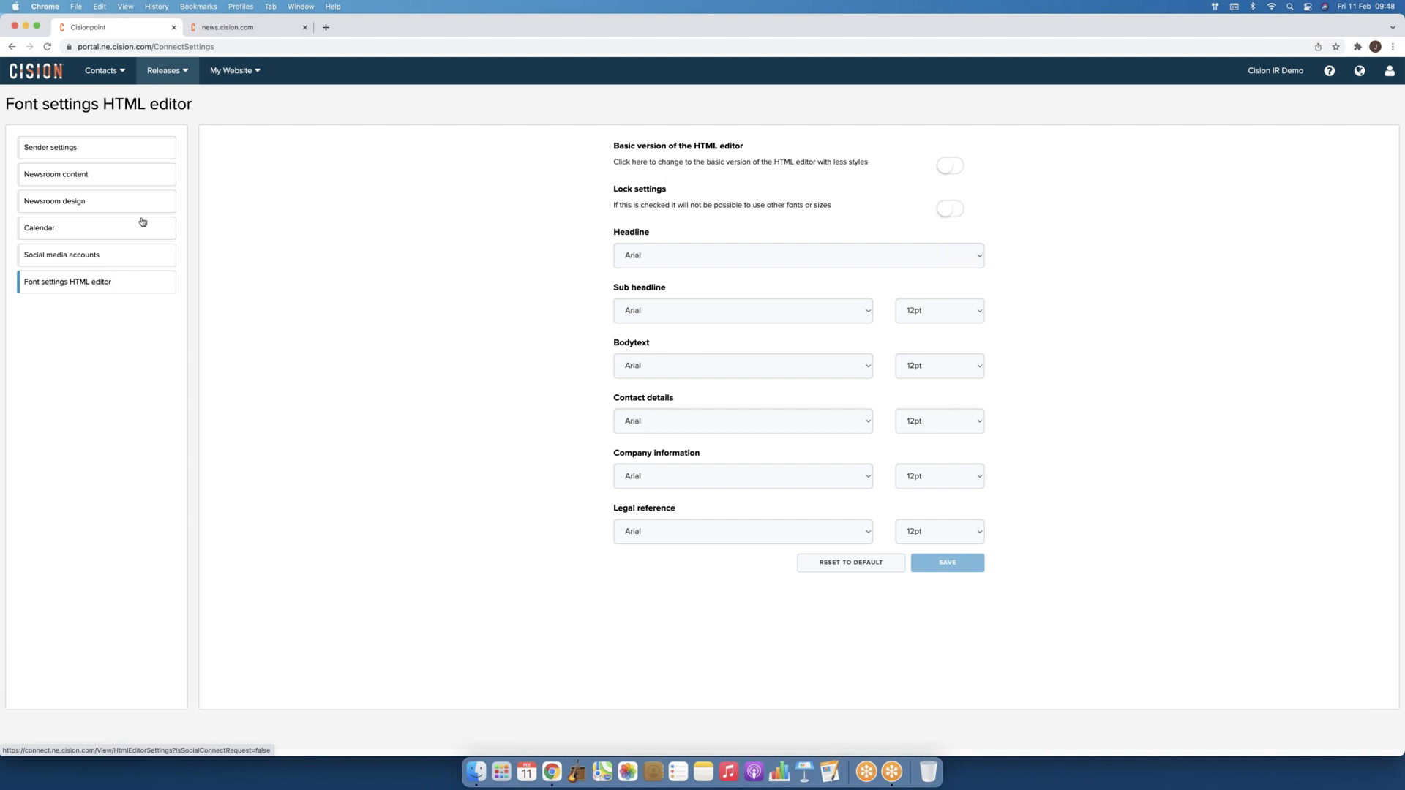
click(167, 72)
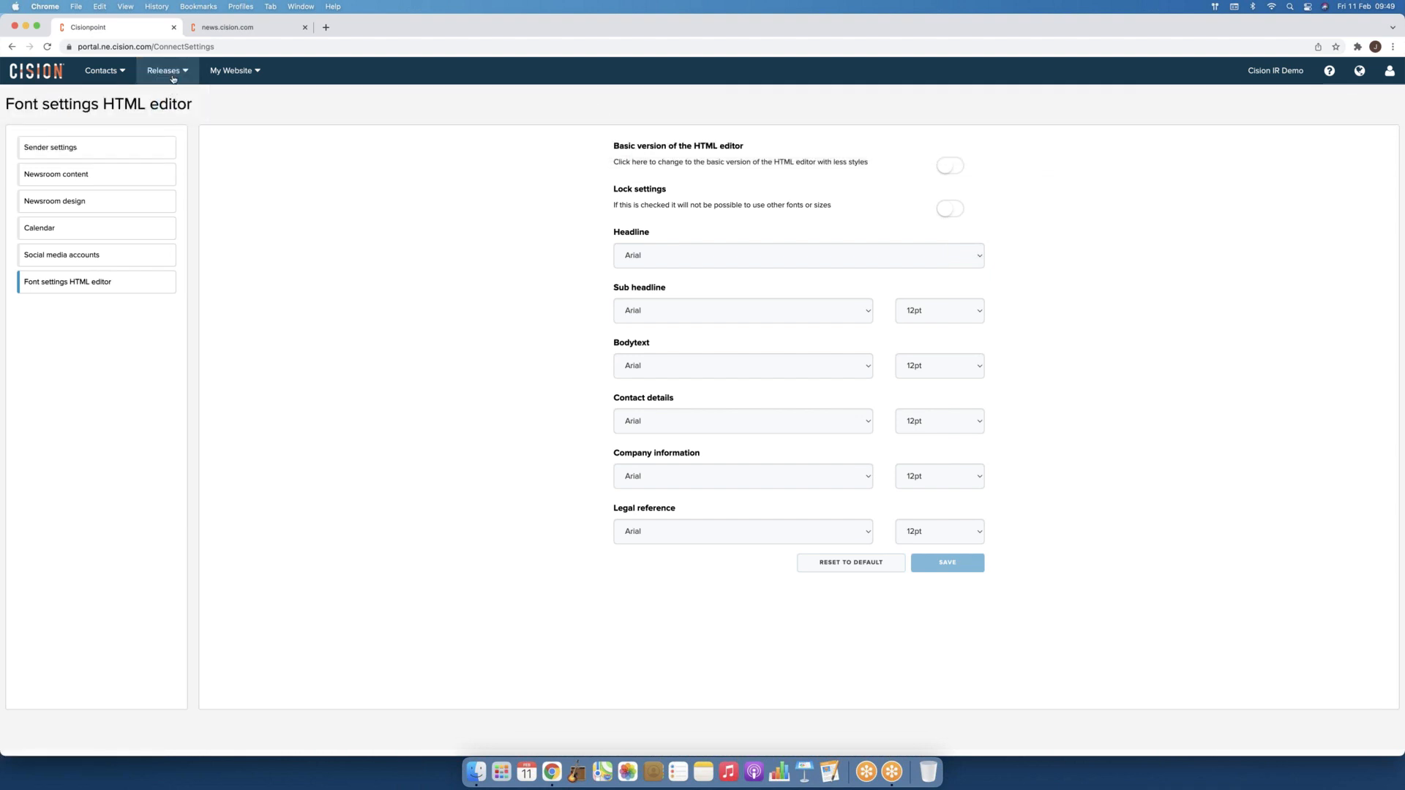
mouse_move(173, 77)
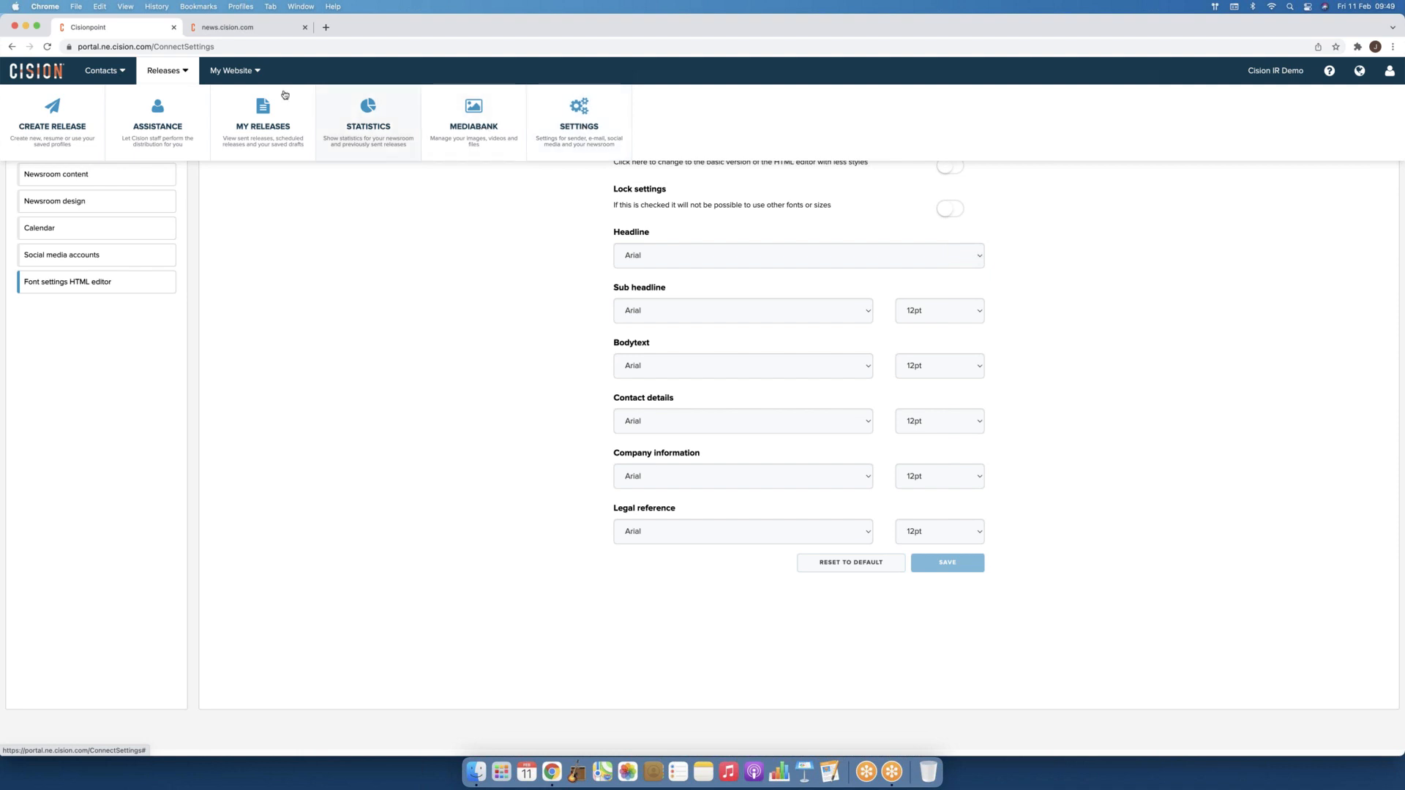
Step: Show the single-entry subscriber list under My Website and the Cision support contact details
mouse_move(254, 78)
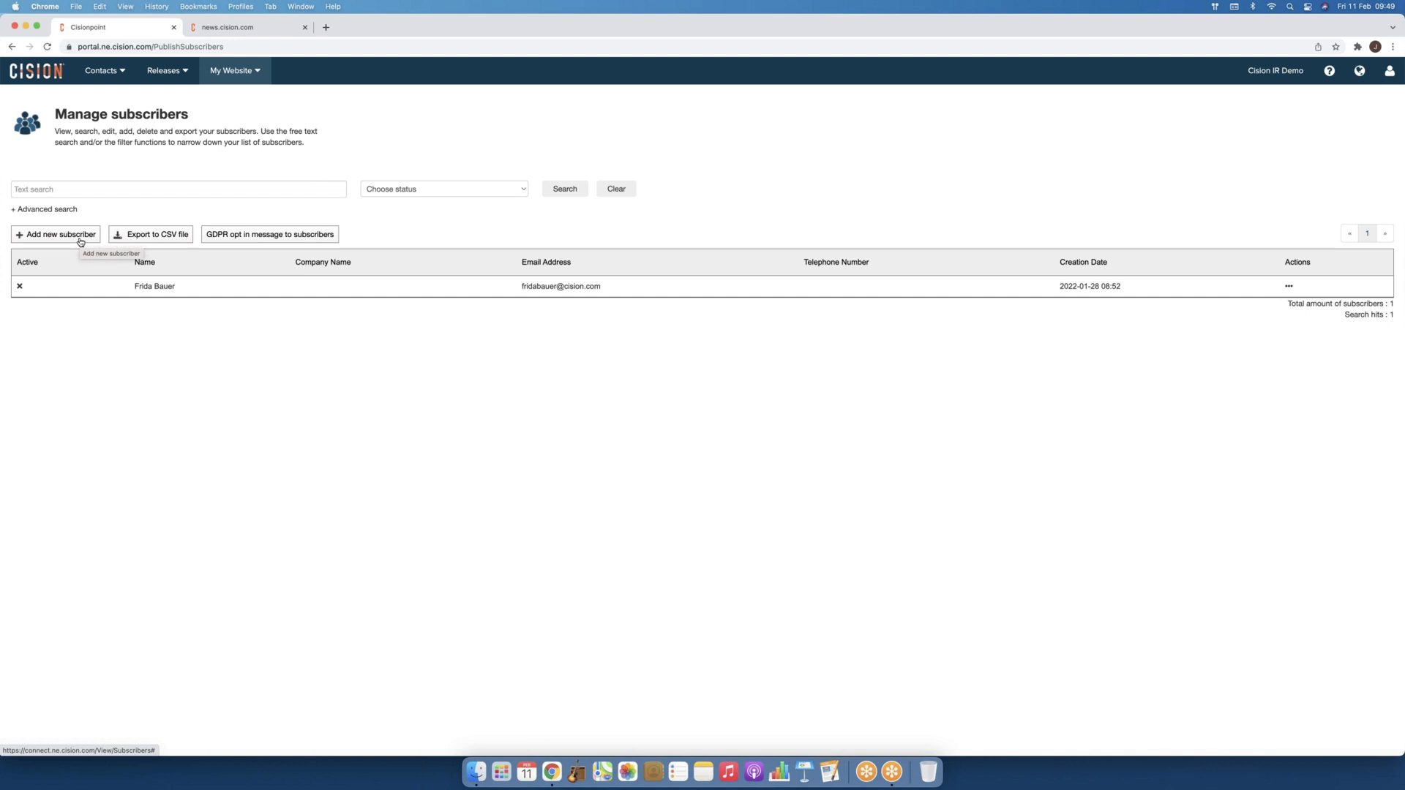
click(1330, 81)
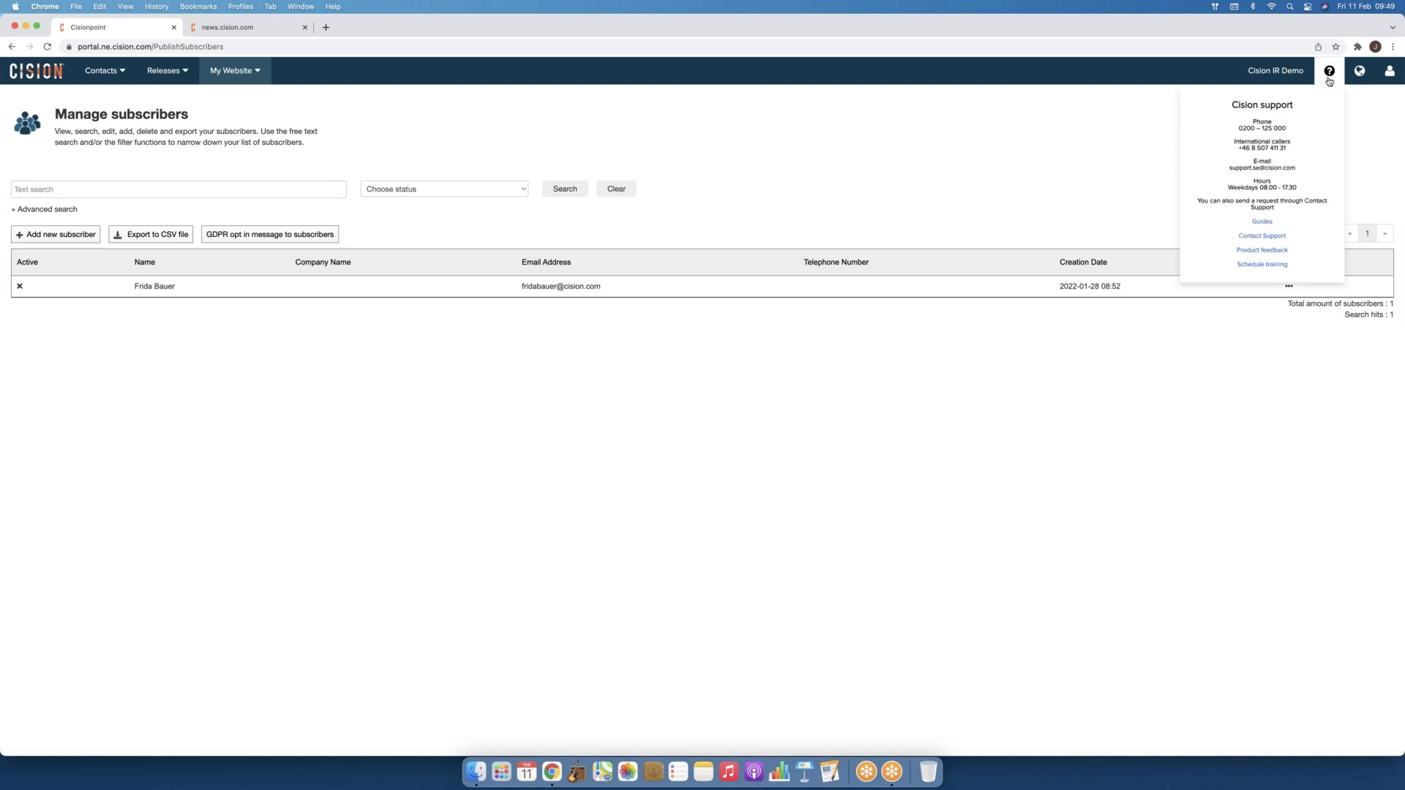